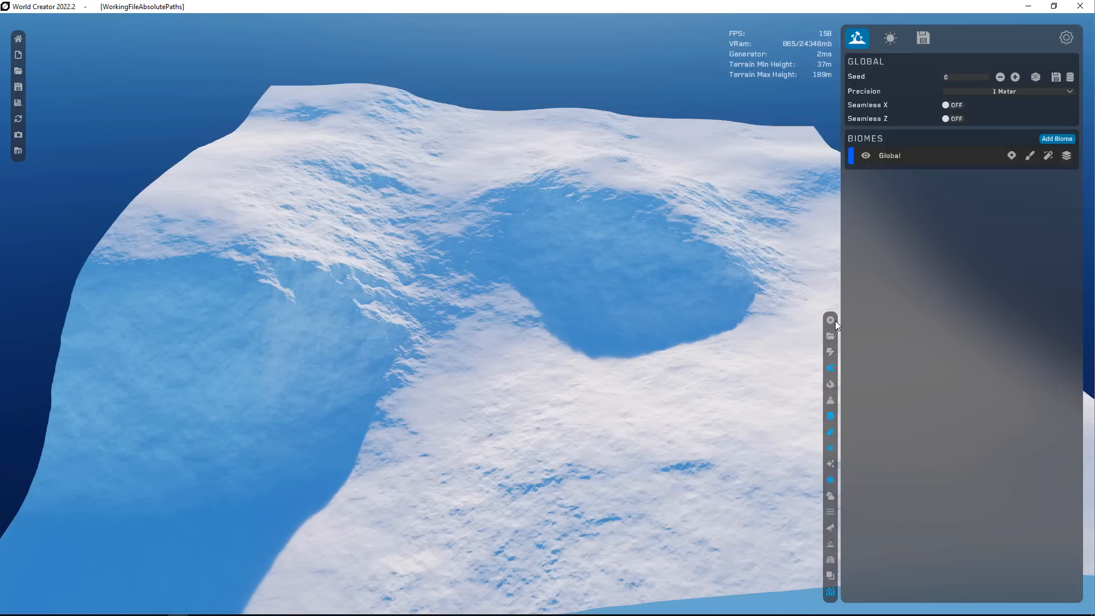
- Turn off the atmospheric haze covering the terrain in the viewport
click(830, 369)
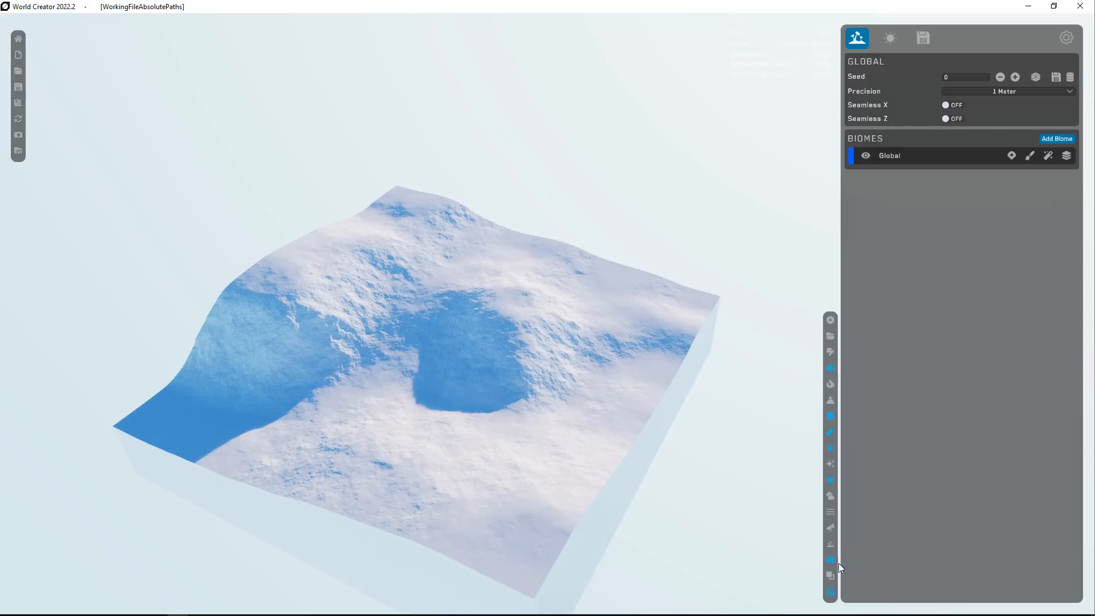
click(831, 560)
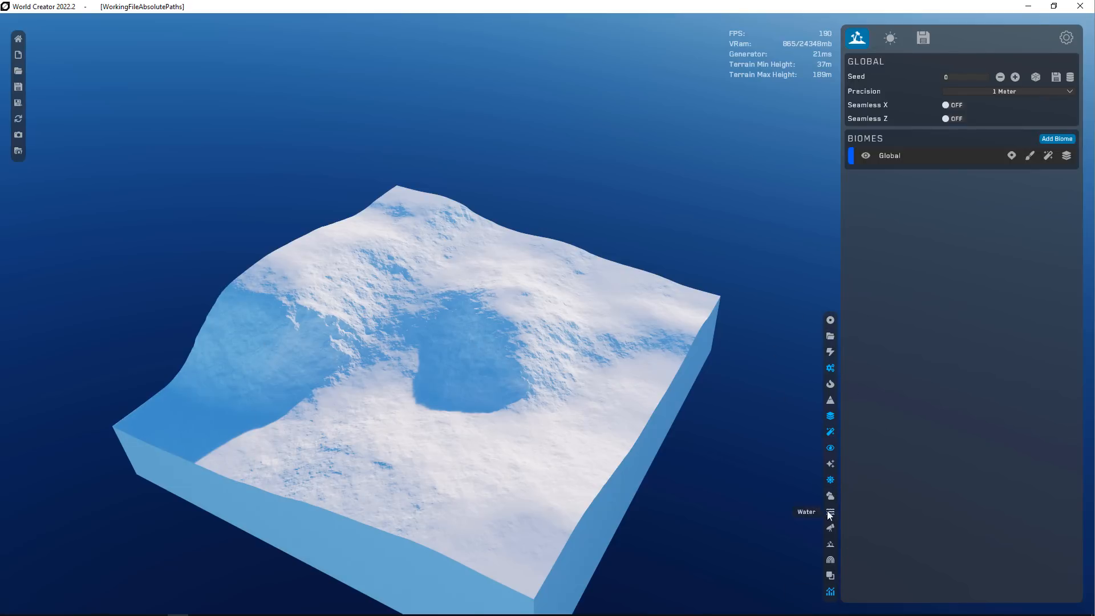
- Set the horizontal sun angle to 0.48, the vertical sun angle to 0.17 and the shadow softness to 0.33
click(888, 36)
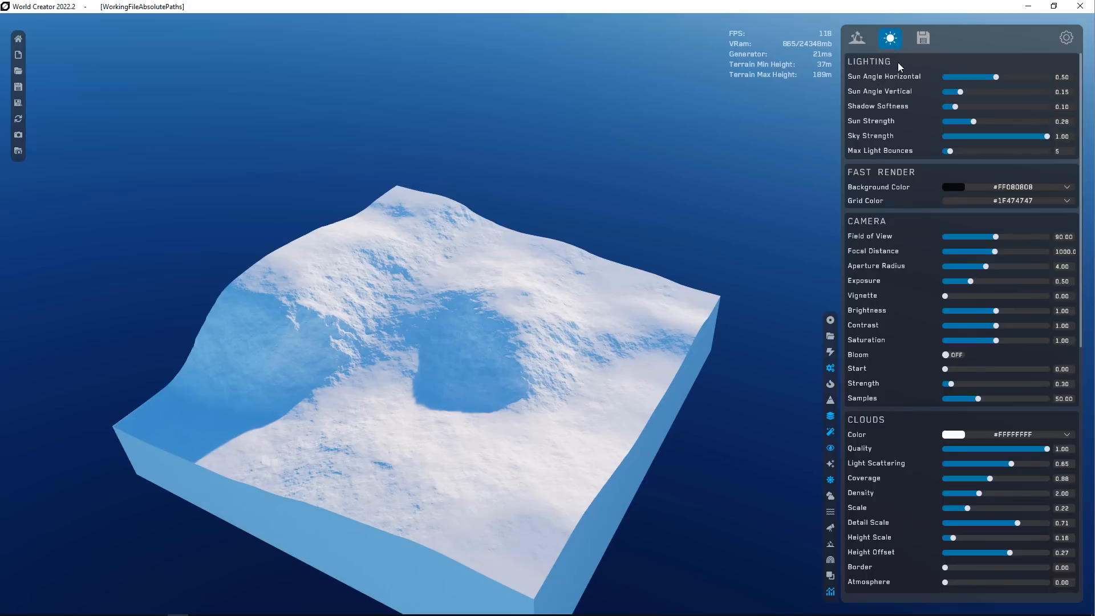
drag(996, 77, 994, 77)
drag(961, 91, 962, 92)
drag(955, 107, 978, 107)
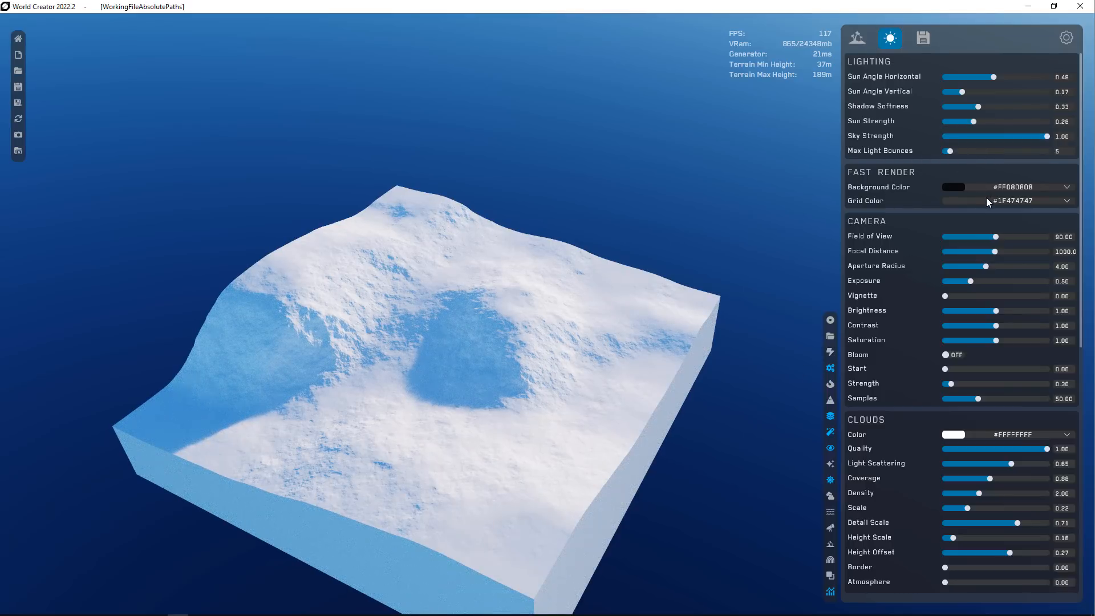
- Preview the terrain in Fast Render mode and switch back to the full render
click(831, 351)
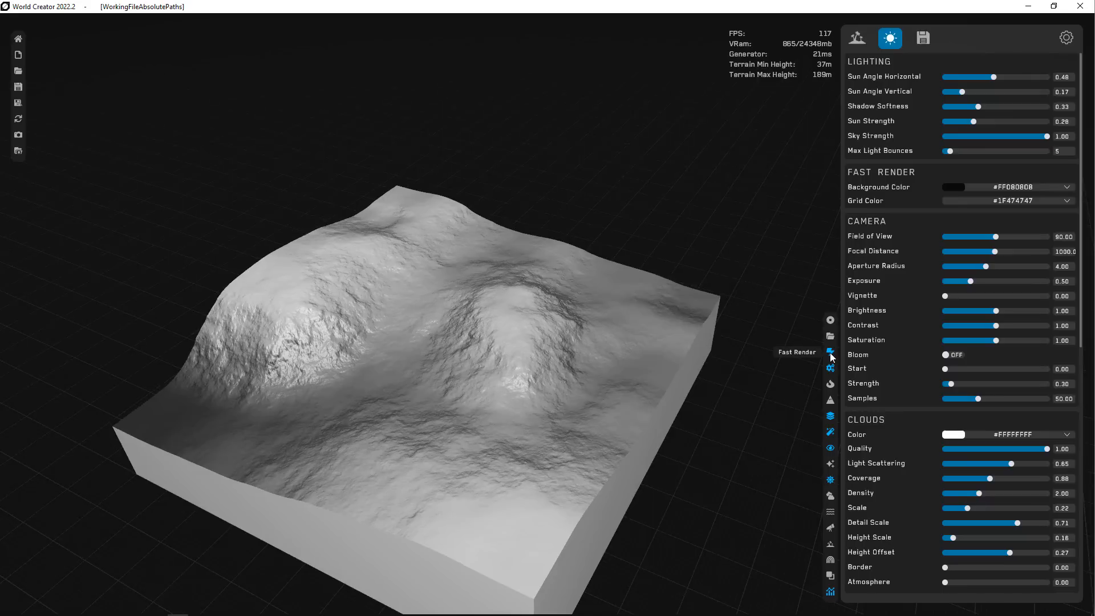
click(832, 351)
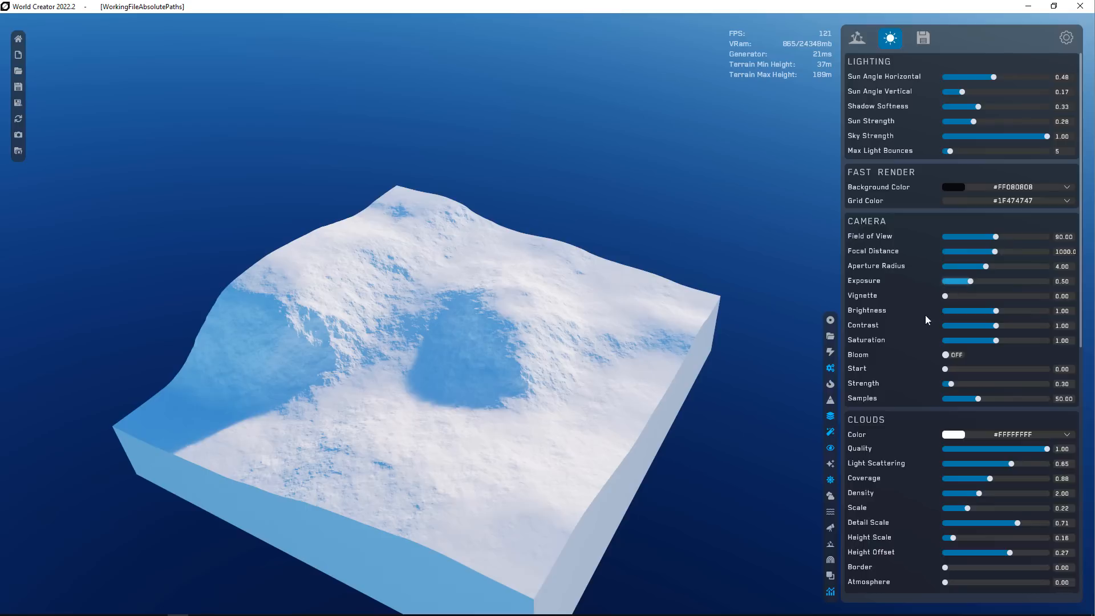
- Preview the clouds over the terrain while setting their density to 1.49, and hide them again
scroll(889, 348, down, 3)
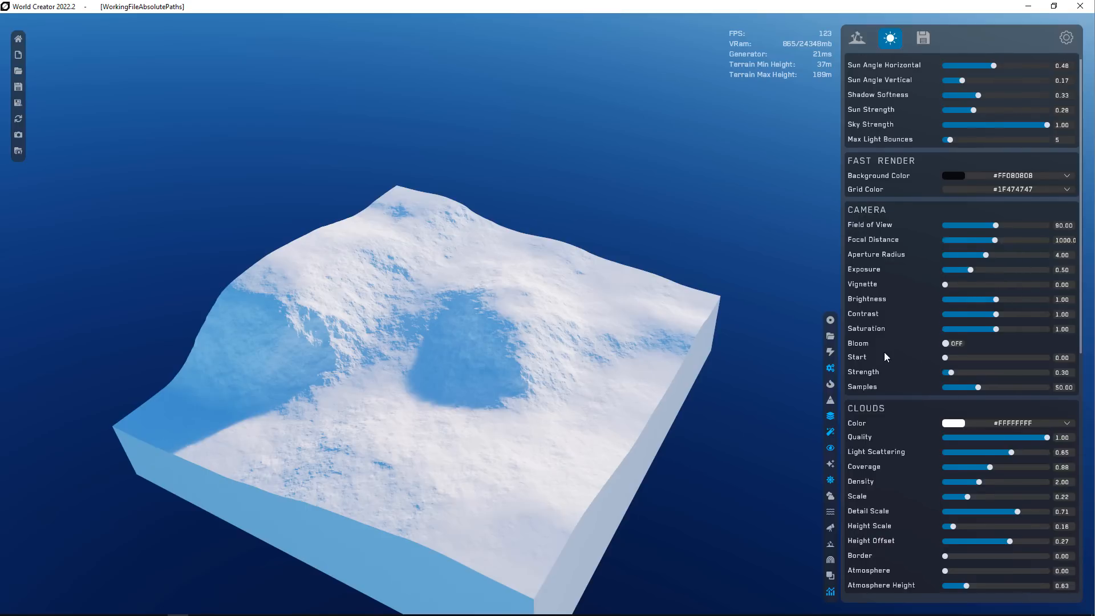
scroll(956, 293, down, 5)
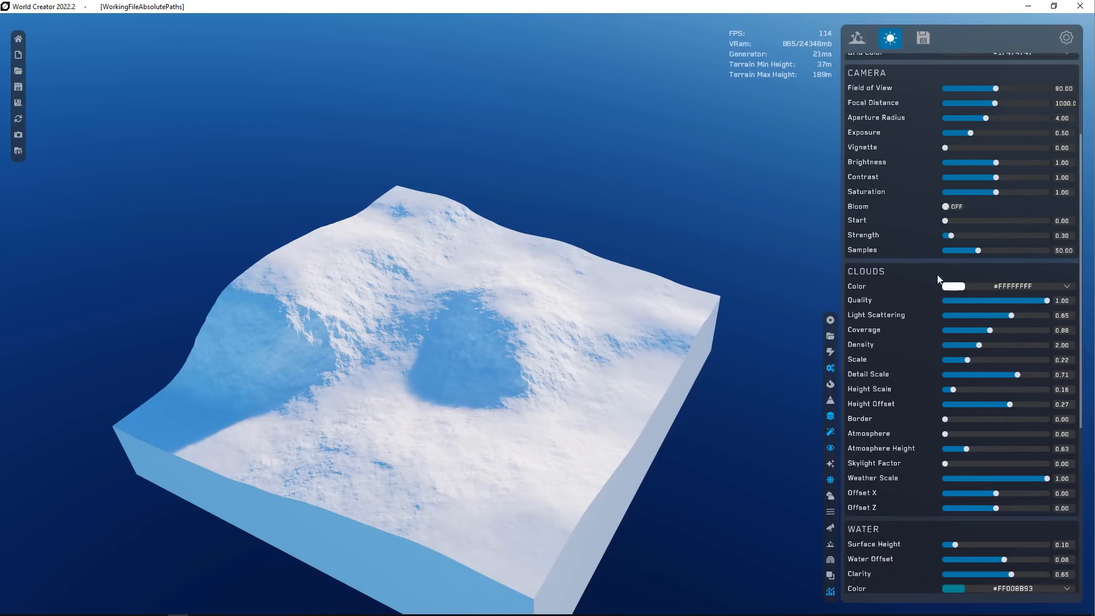
click(833, 499)
drag(979, 345, 970, 345)
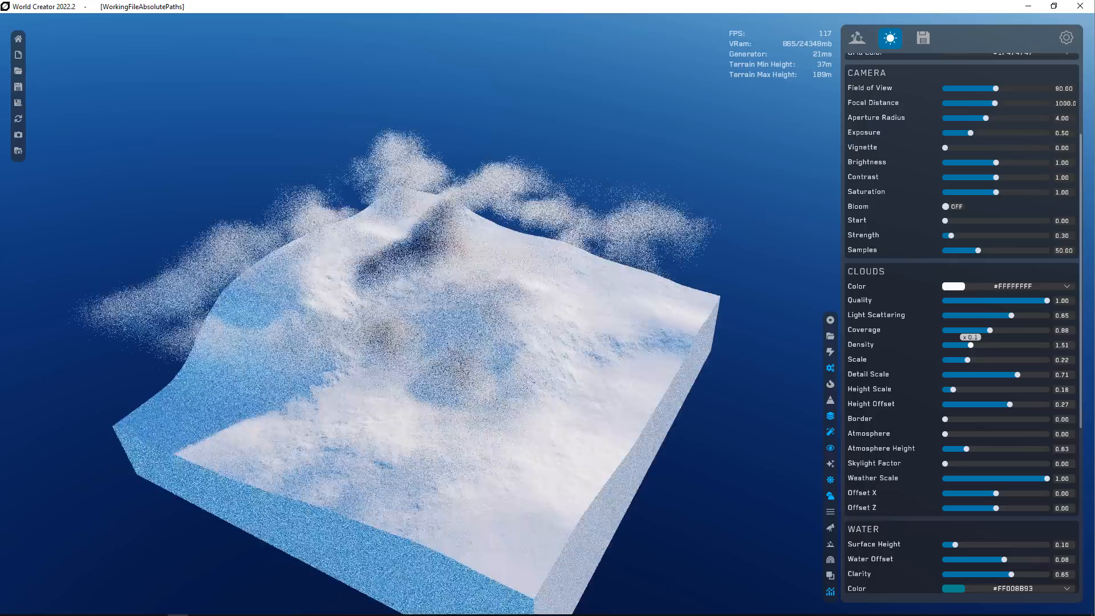
click(831, 498)
- Preview the water surface on the terrain and hide it again
scroll(937, 401, down, 10)
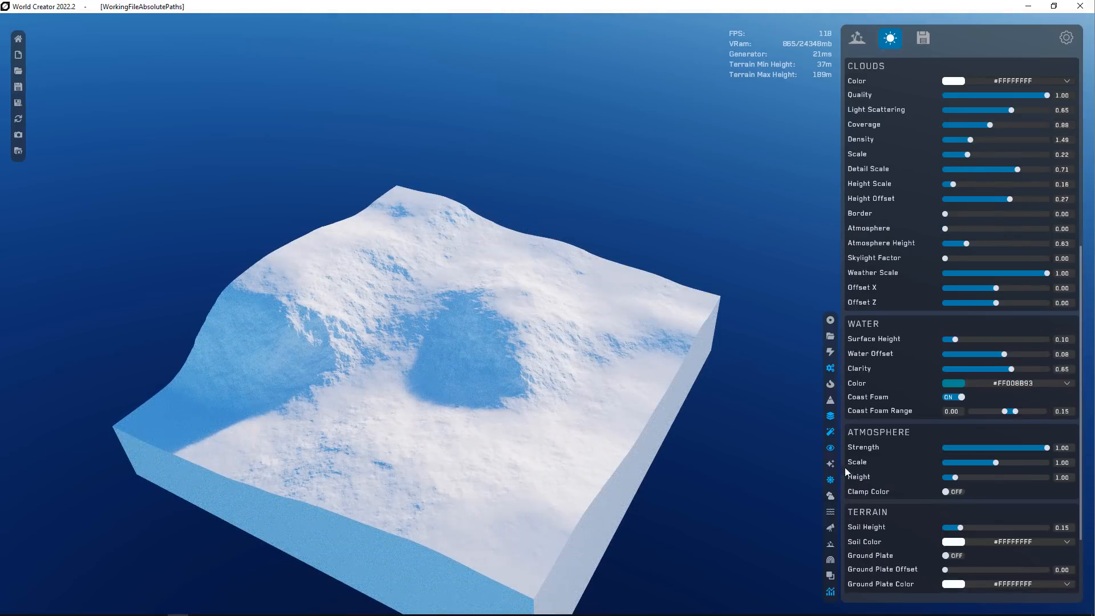
click(830, 513)
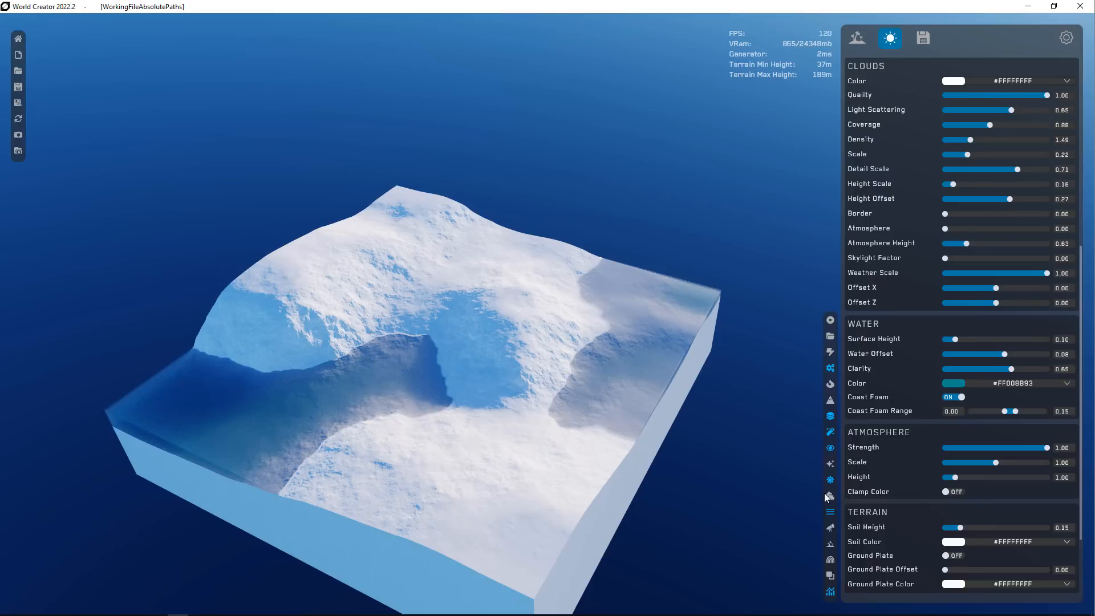
click(830, 511)
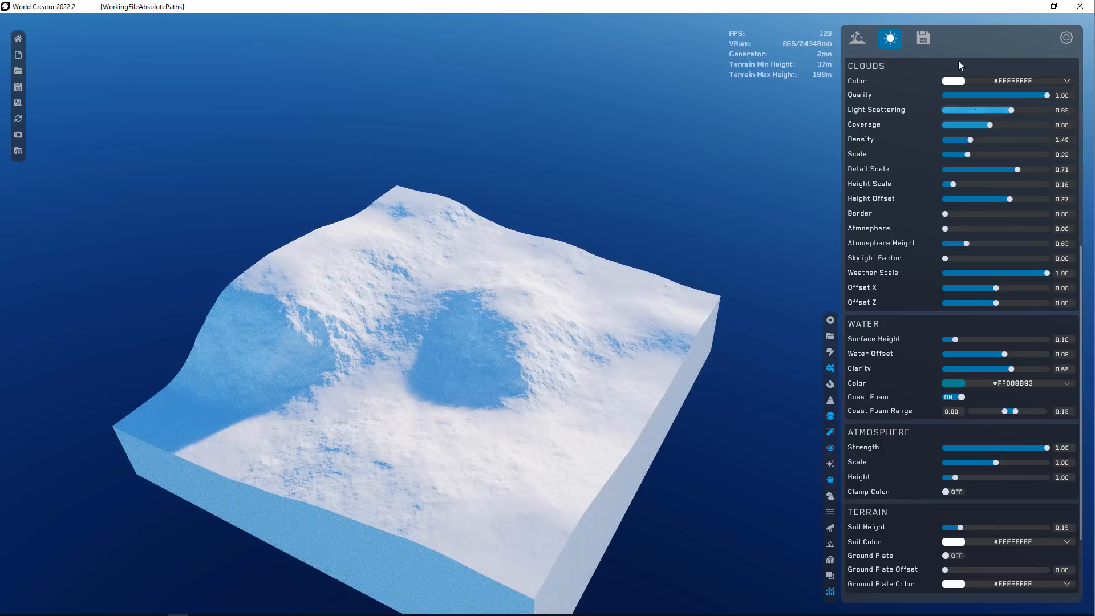
- Look at the export presets and return to the global terrain and biome settings
click(858, 40)
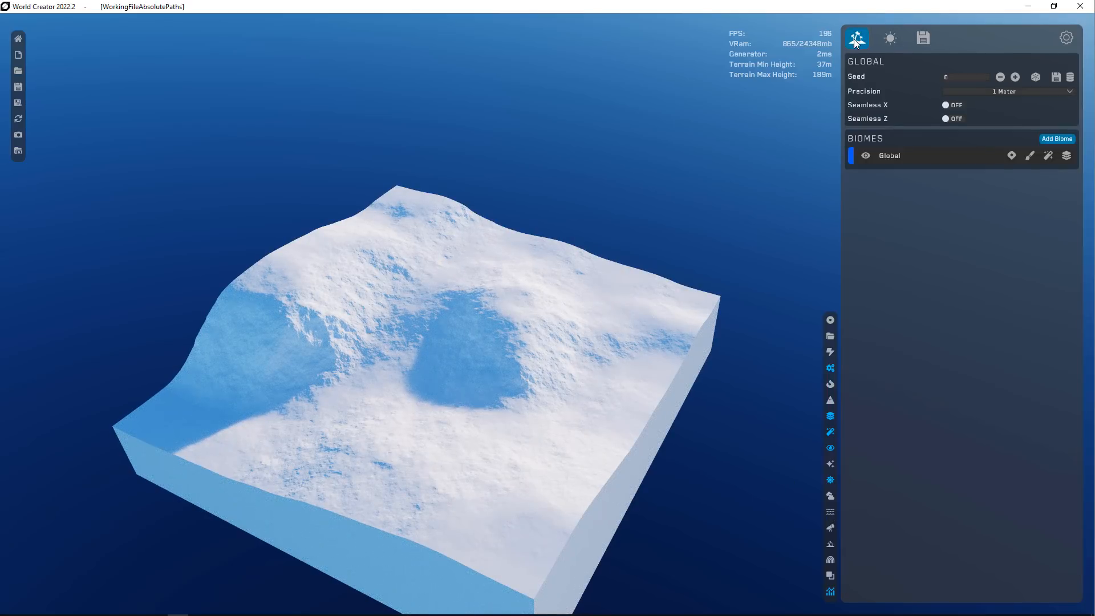
click(924, 38)
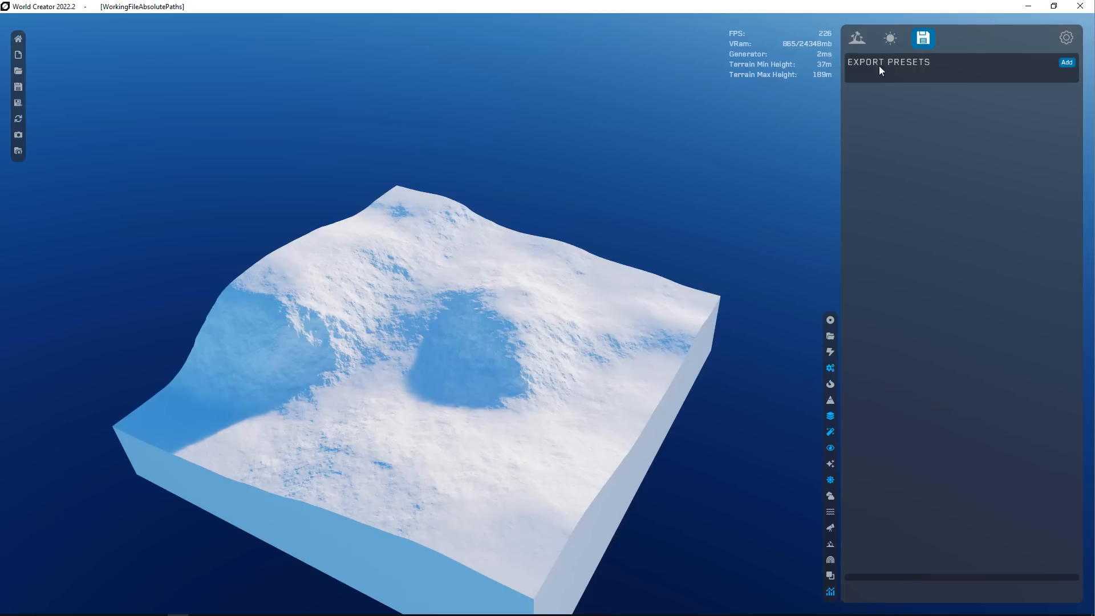
click(861, 39)
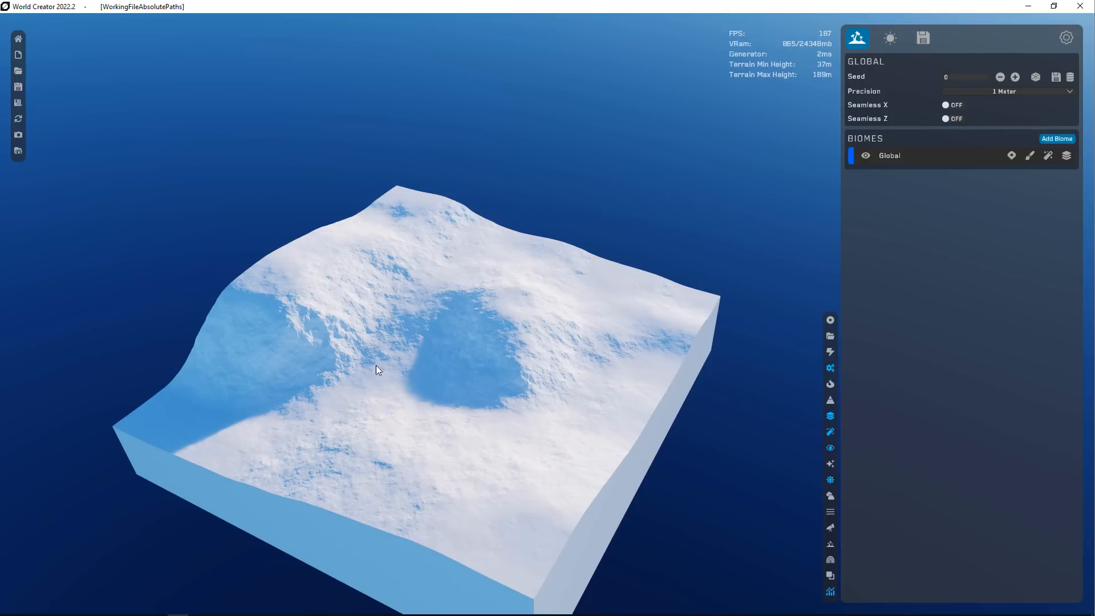
- Browse terrain variations by raising the global seed in single steps, stopping at seed 12
right_drag(502, 484, 587, 525)
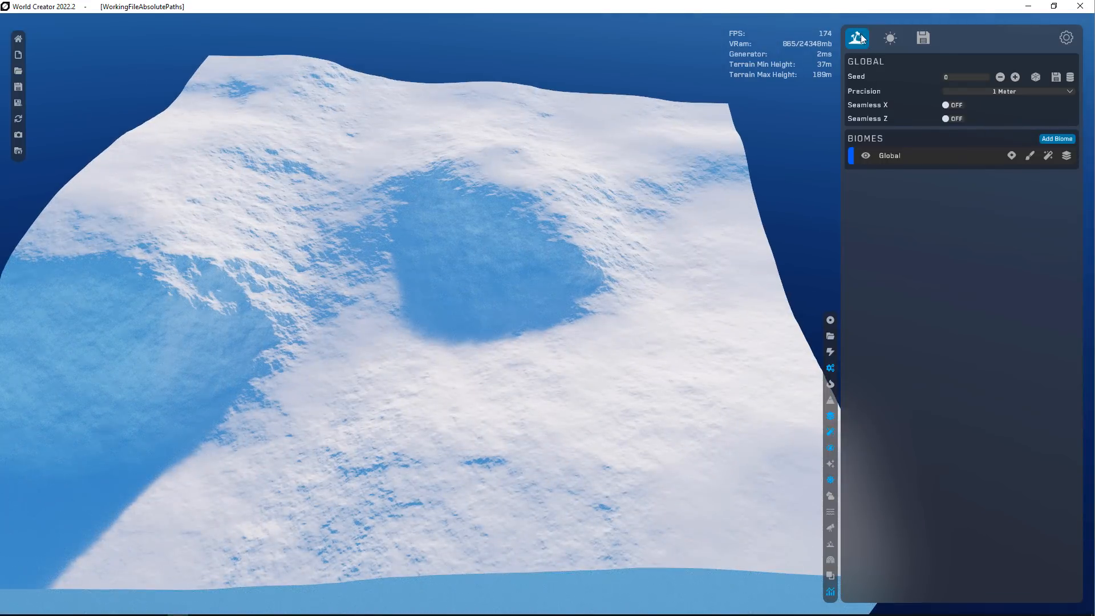
click(1014, 77)
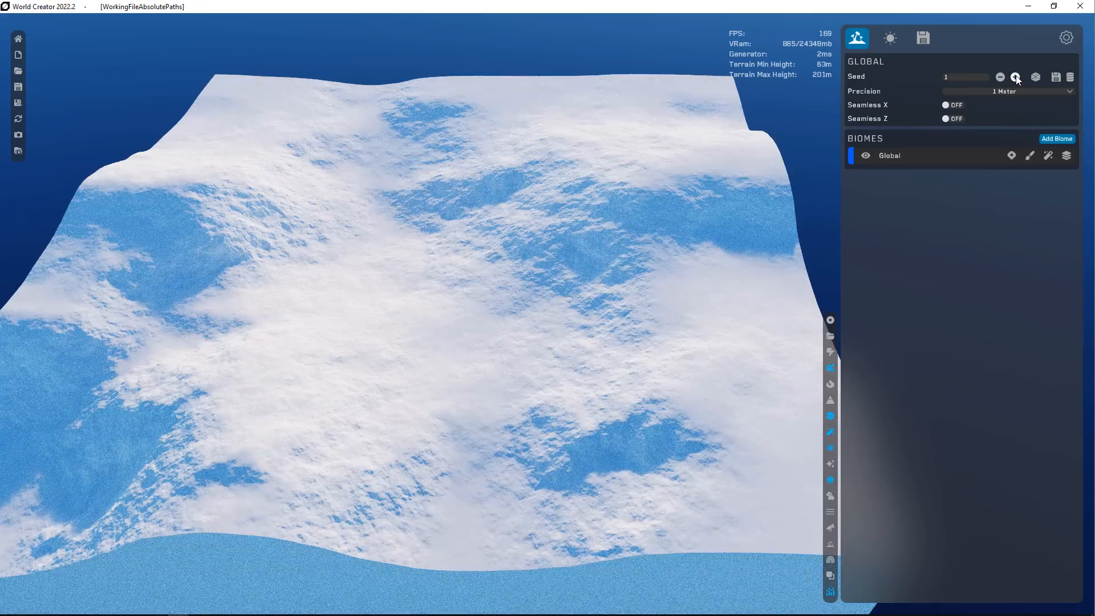
click(1015, 77)
click(1015, 77)
click(1015, 77)
click(1014, 77)
click(1015, 77)
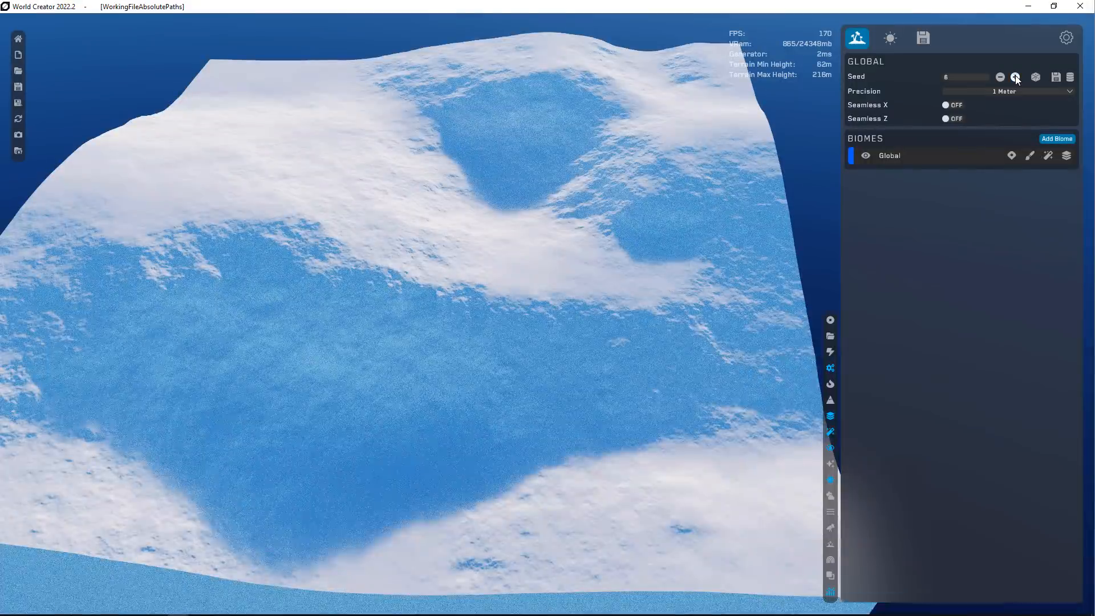
click(1014, 77)
click(1015, 77)
click(1015, 77)
click(1015, 77)
click(1015, 77)
click(1015, 77)
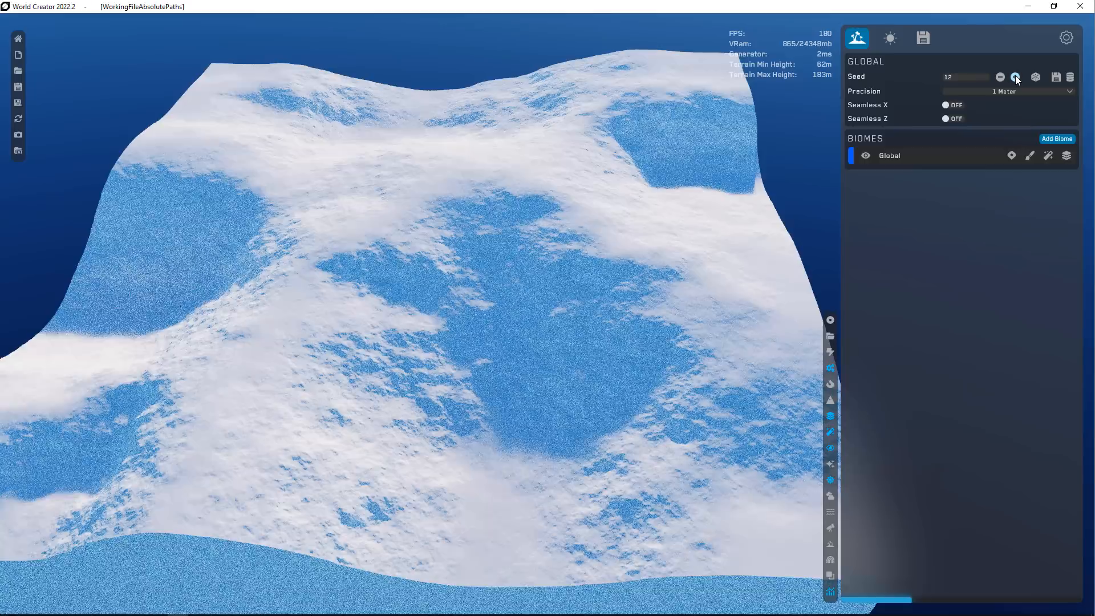
click(1015, 77)
click(1001, 77)
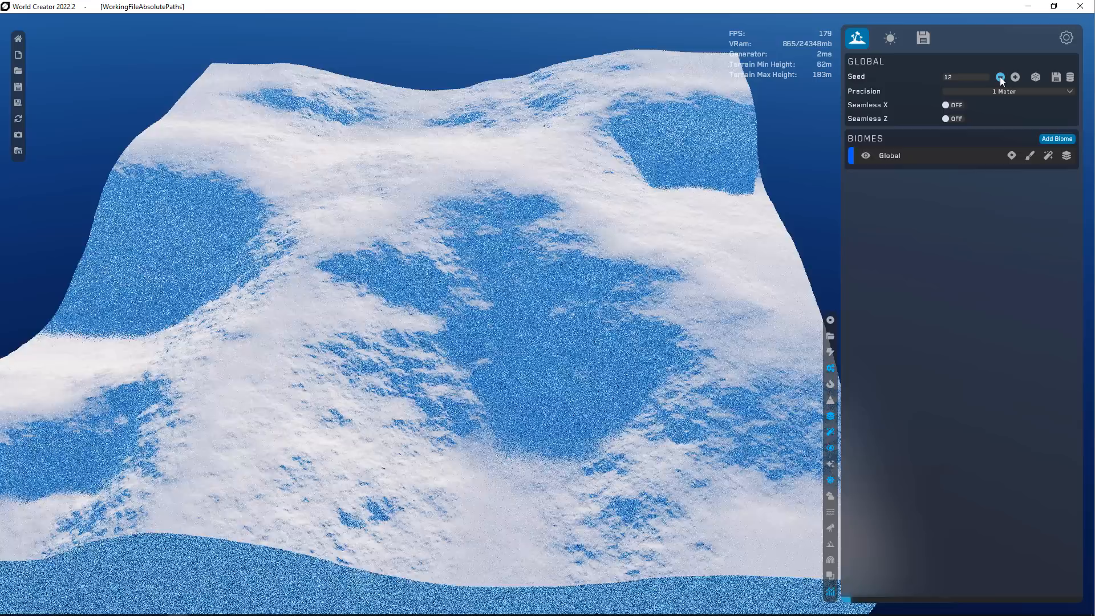
- Browse back through the terrain variations by lowering the global seed in single steps past 5
click(1000, 77)
click(1000, 77)
click(1000, 76)
click(1000, 77)
click(1000, 77)
click(1000, 77)
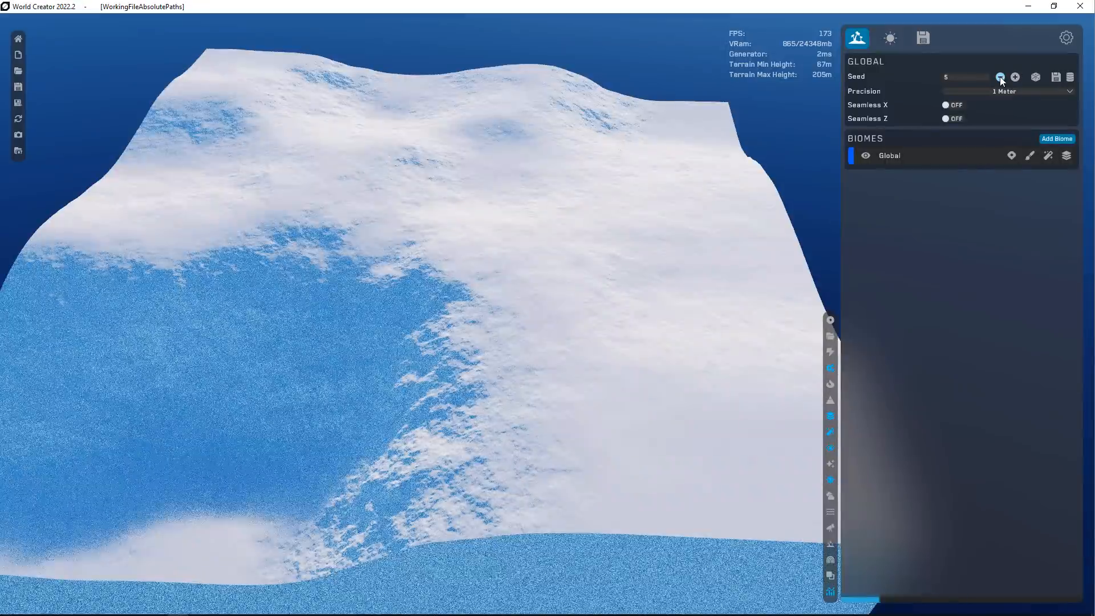
click(1000, 77)
click(1000, 77)
click(1000, 77)
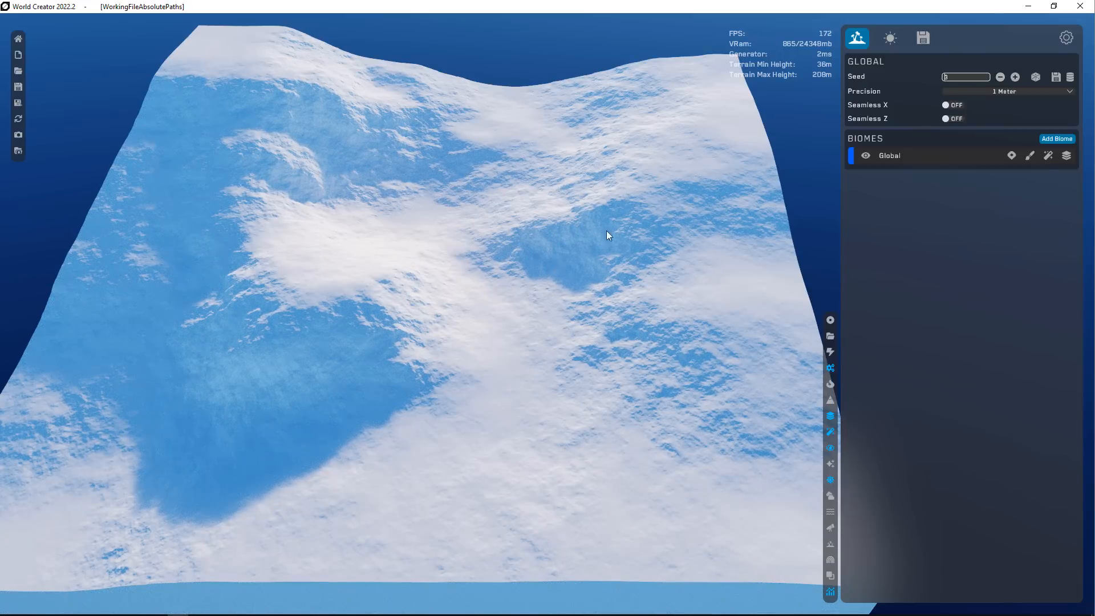
- Randomize the global terrain seed seven times to generate new terrain shapes
click(1036, 77)
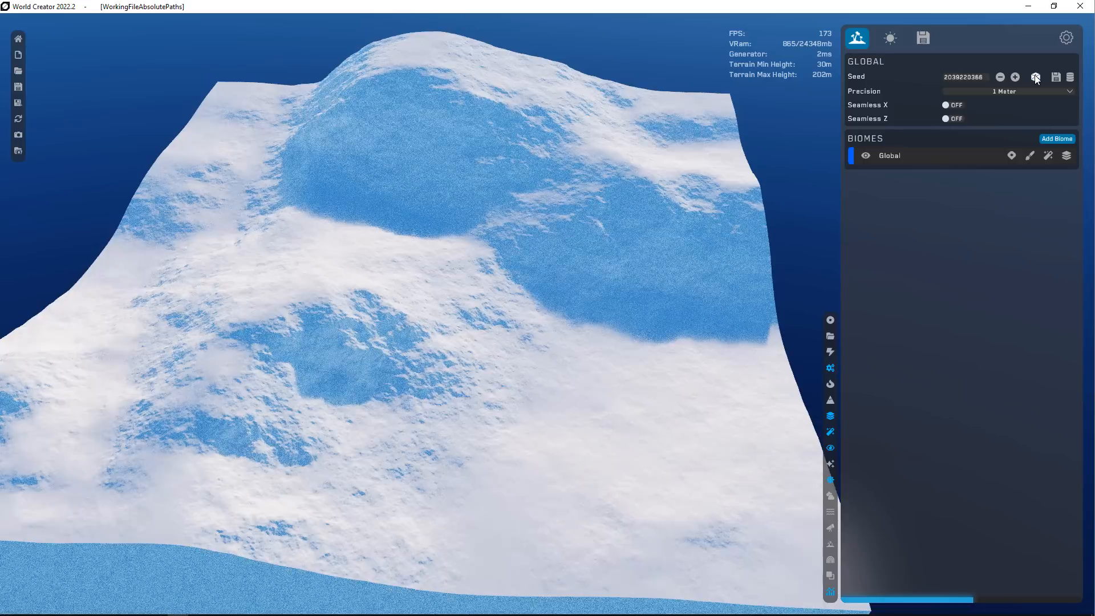
click(1036, 77)
click(1036, 77)
click(1035, 77)
click(1035, 80)
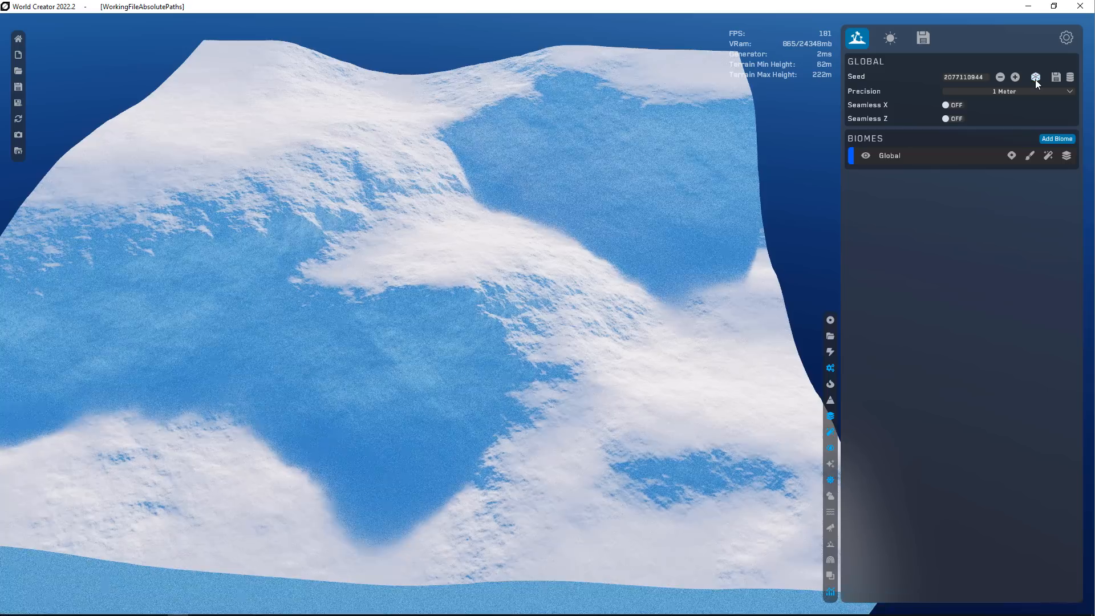
click(1035, 80)
click(1035, 80)
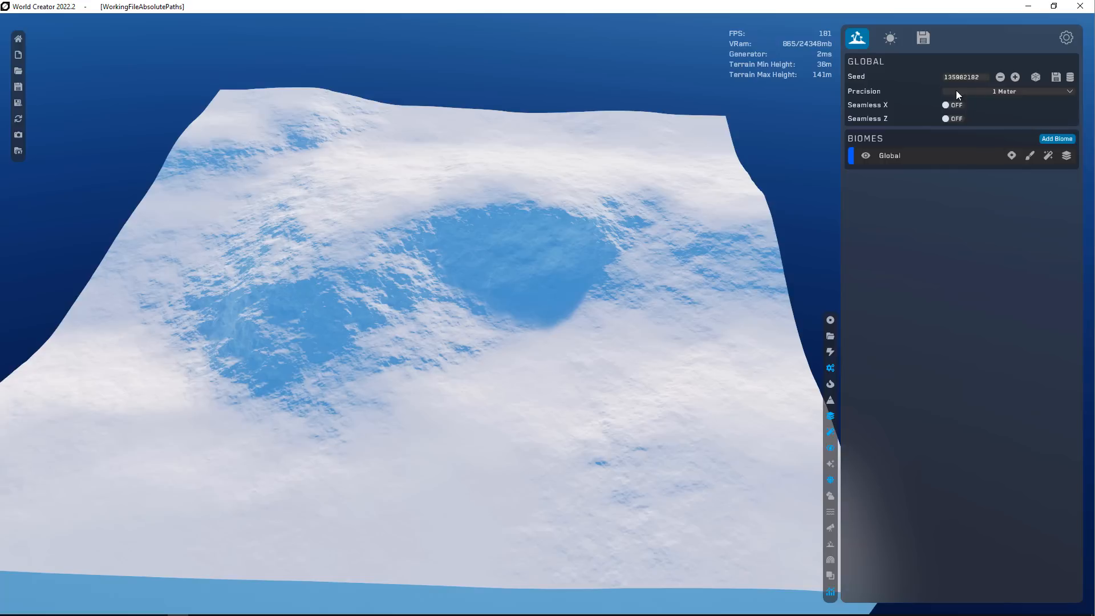
- Compare the terrain detail at precisions of 4 Meter and 1/8 Meter, ending at 1 Meter
click(1012, 92)
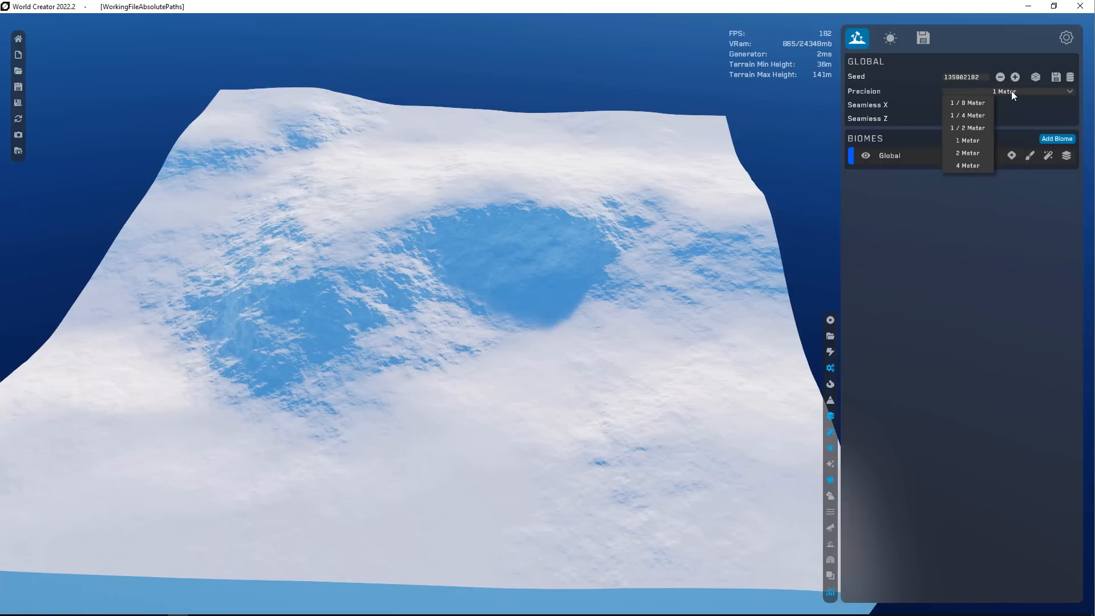
click(974, 166)
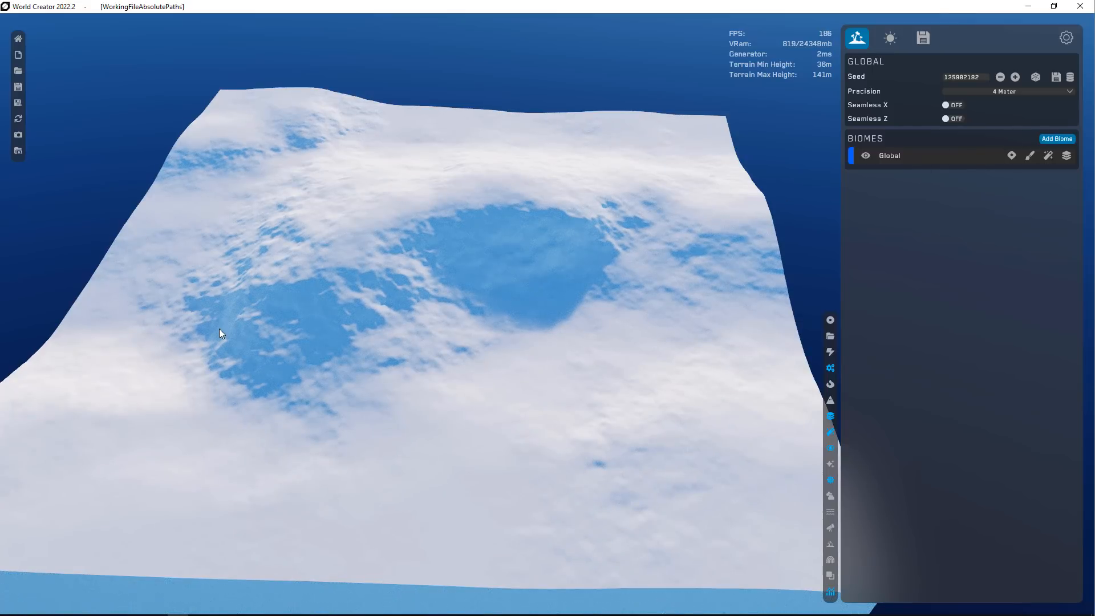
click(1011, 90)
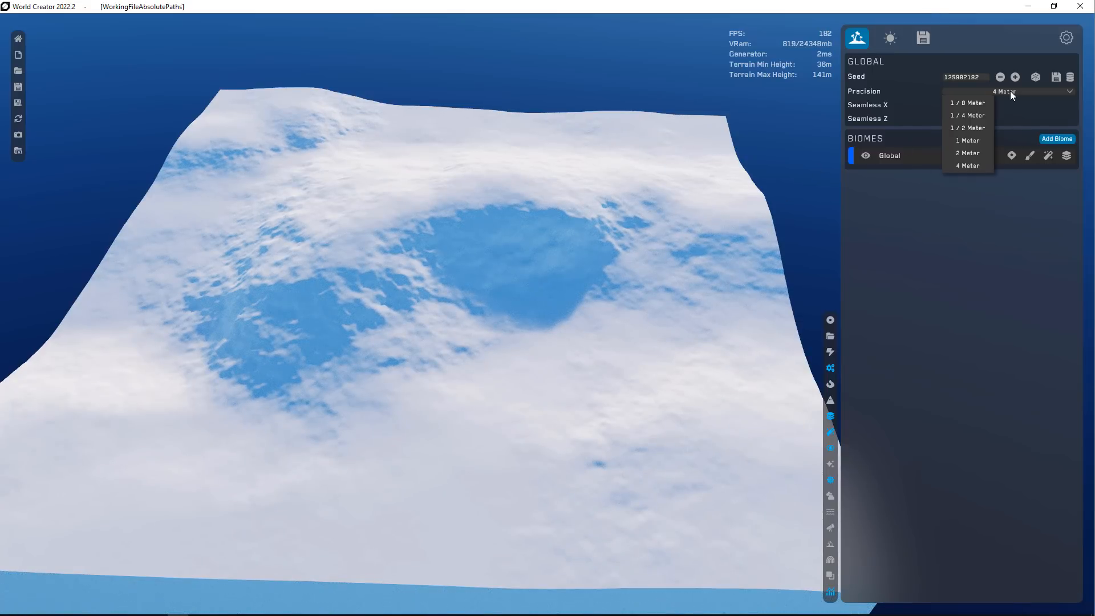
click(973, 101)
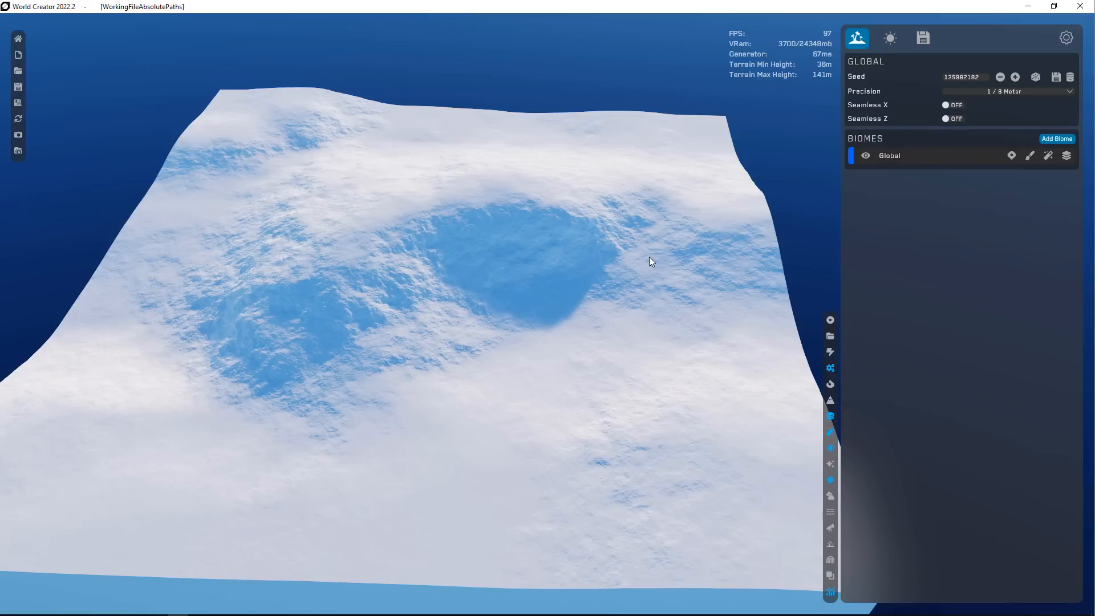
click(1001, 93)
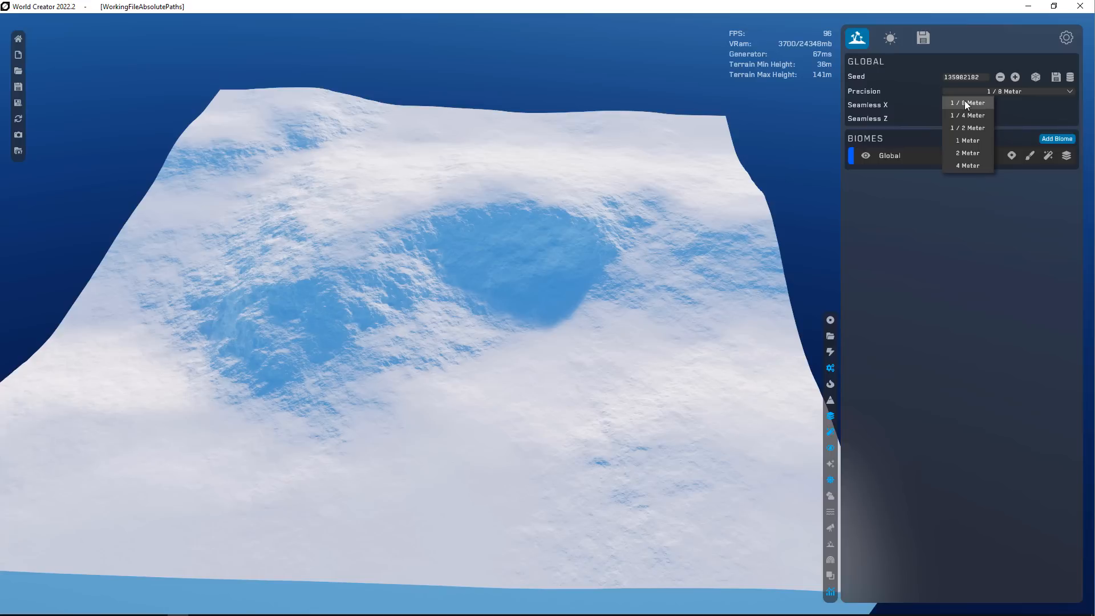
click(968, 140)
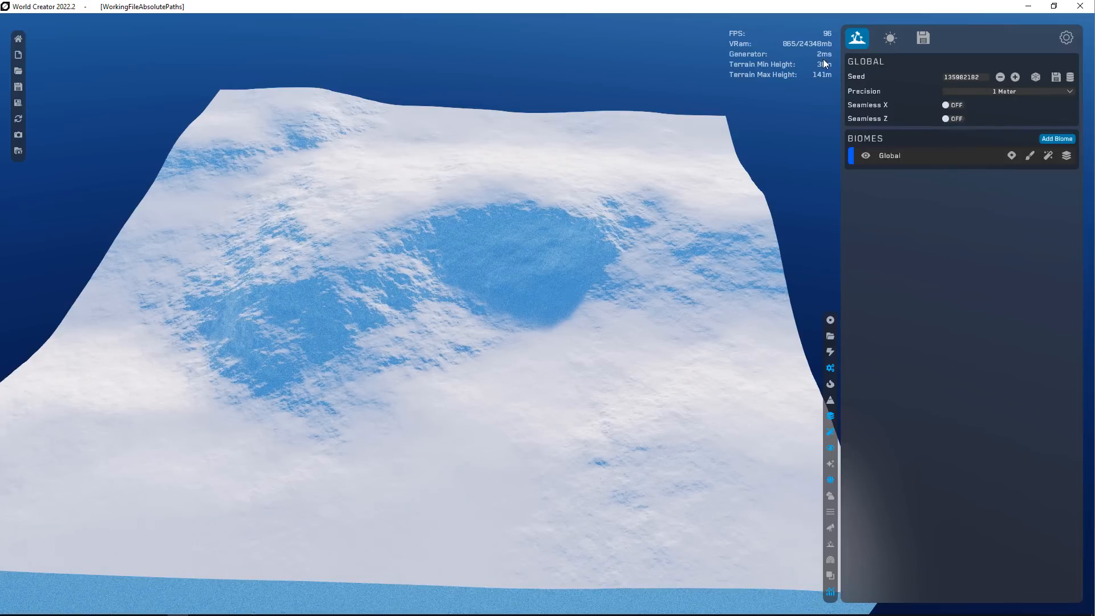
- Try terrain precisions of 1/8 Meter, 1/2 Meter and 1/4 Meter in turn
click(1044, 93)
click(1001, 107)
click(972, 93)
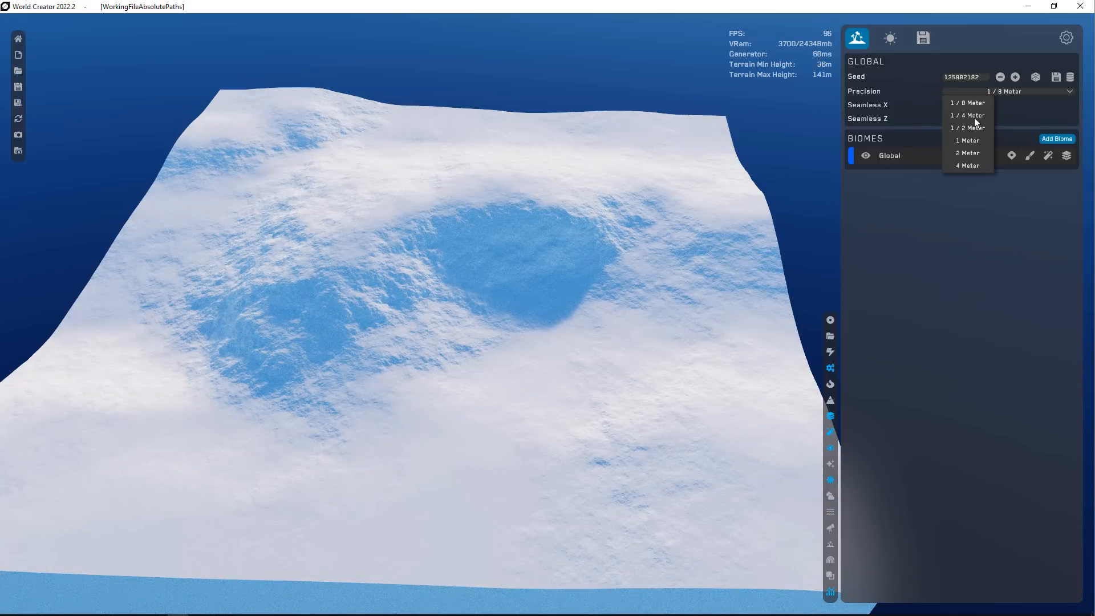
click(974, 131)
click(995, 93)
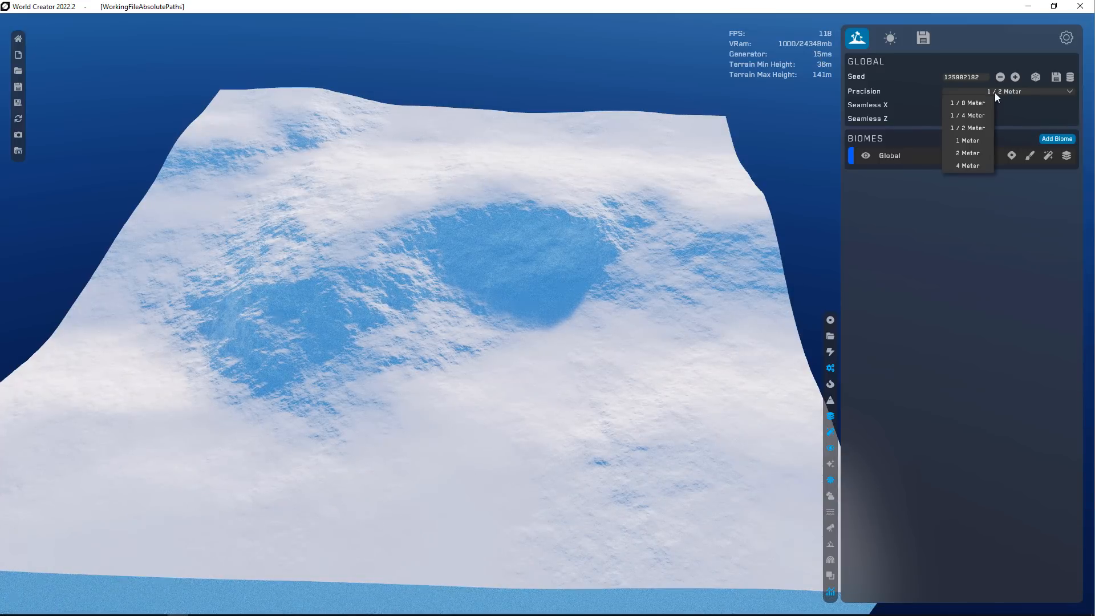
click(967, 118)
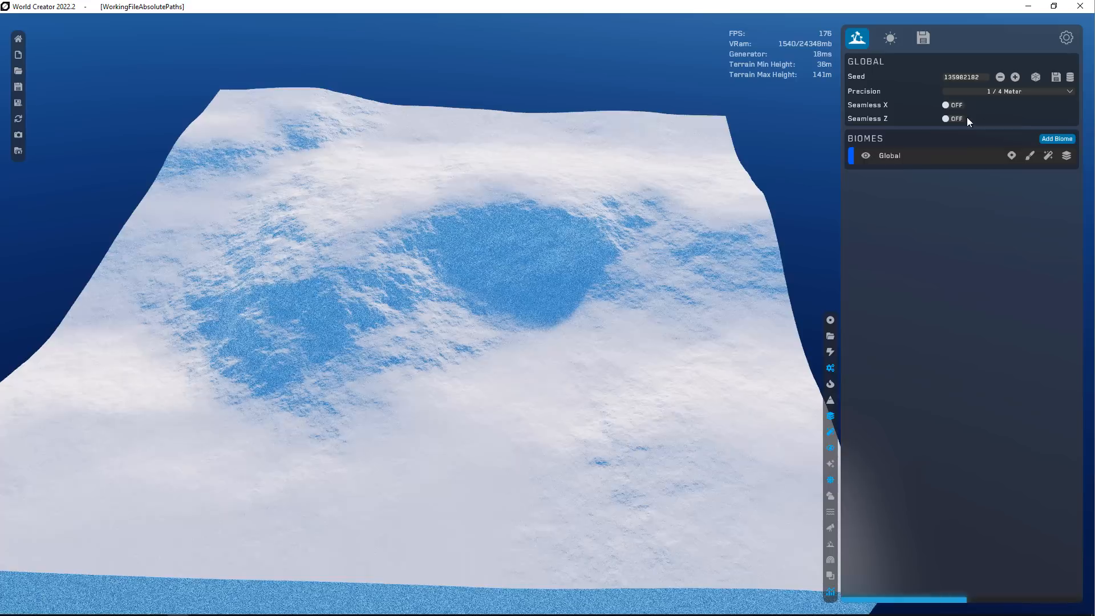
- Set the terrain precision to 1/2 Meter
click(1014, 92)
click(979, 131)
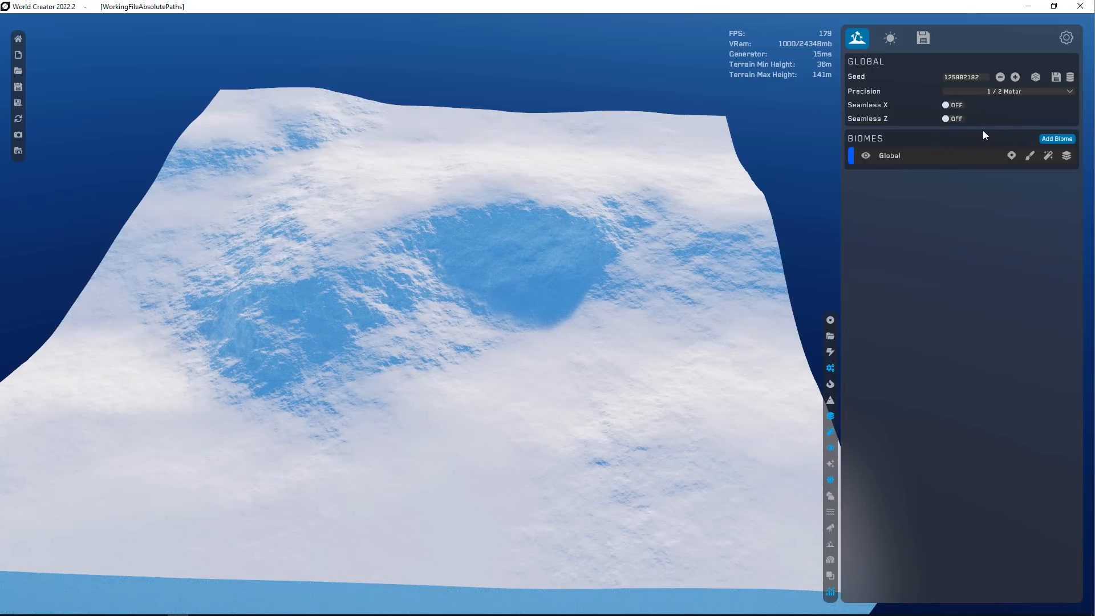
click(1002, 90)
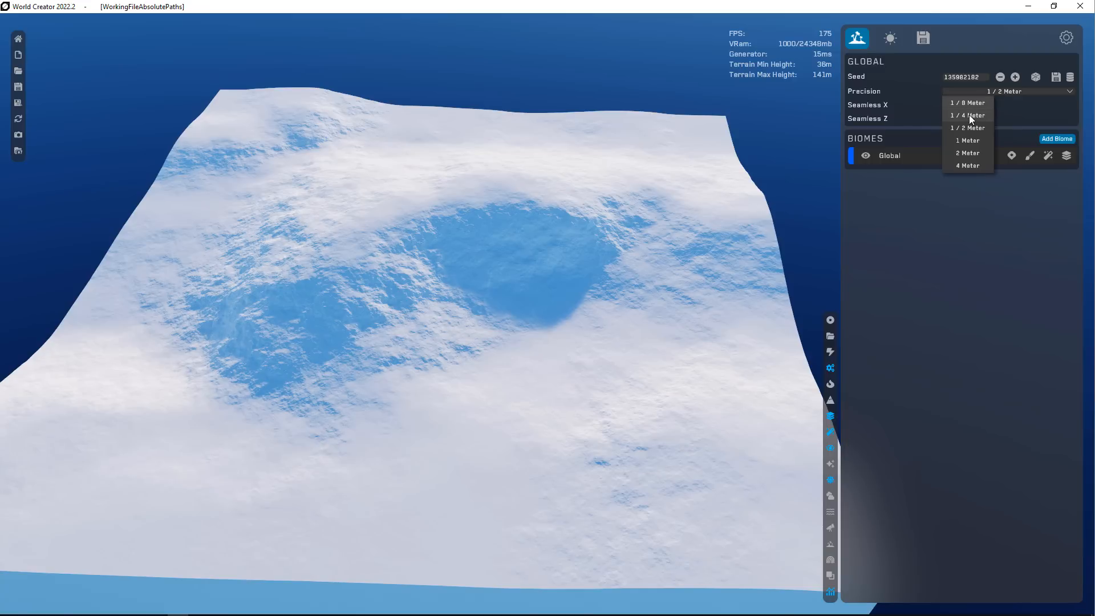
click(916, 377)
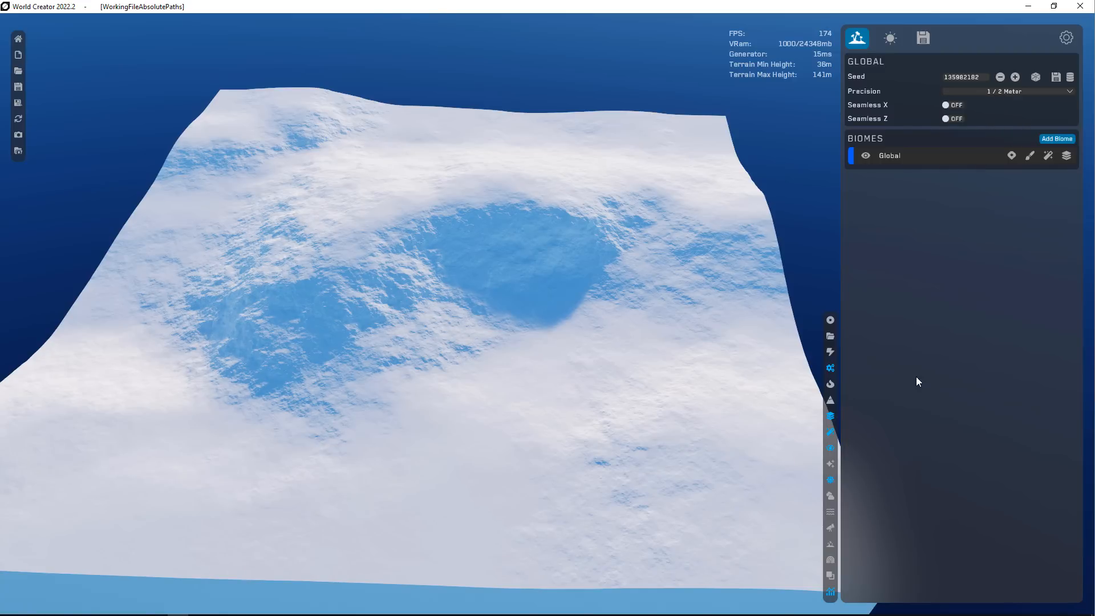
- Try seamless tiling on X and Z with an X blend size of 0.75, and switch both off again
click(948, 105)
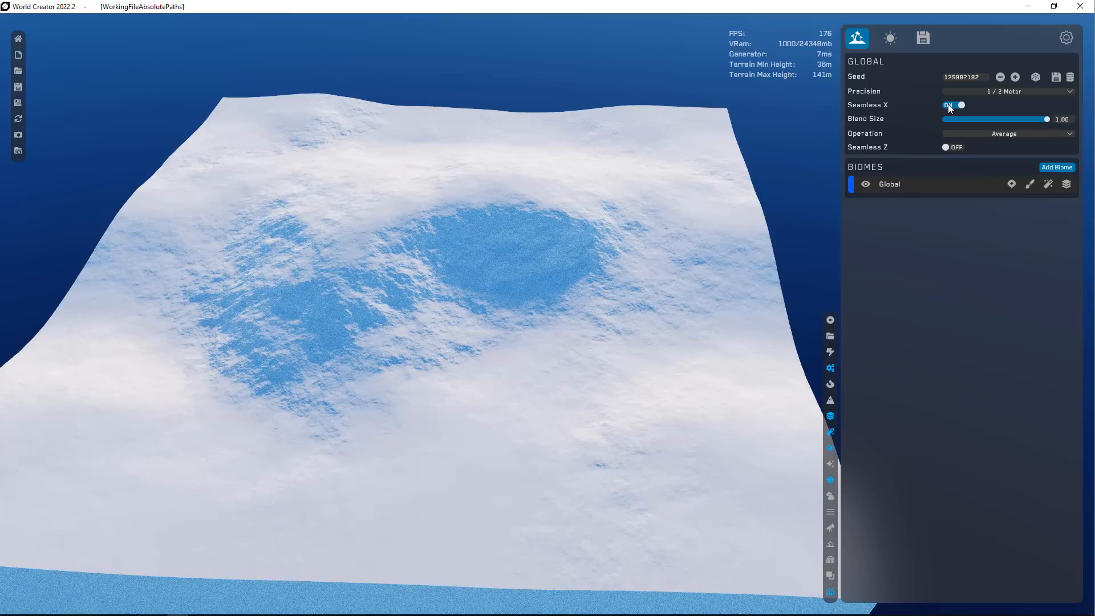
click(947, 147)
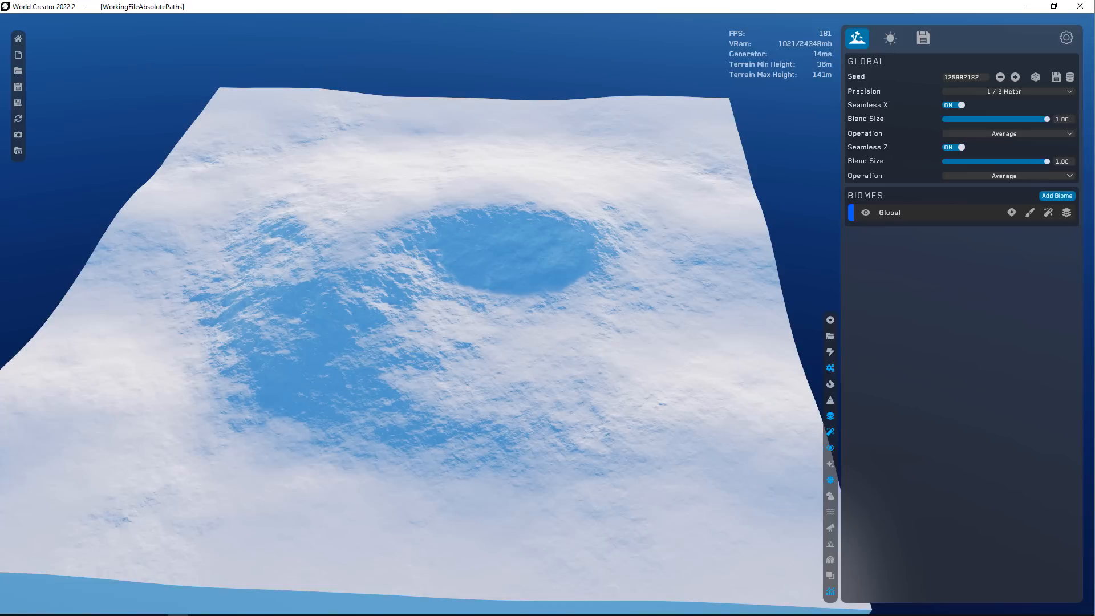
drag(1055, 115, 1020, 119)
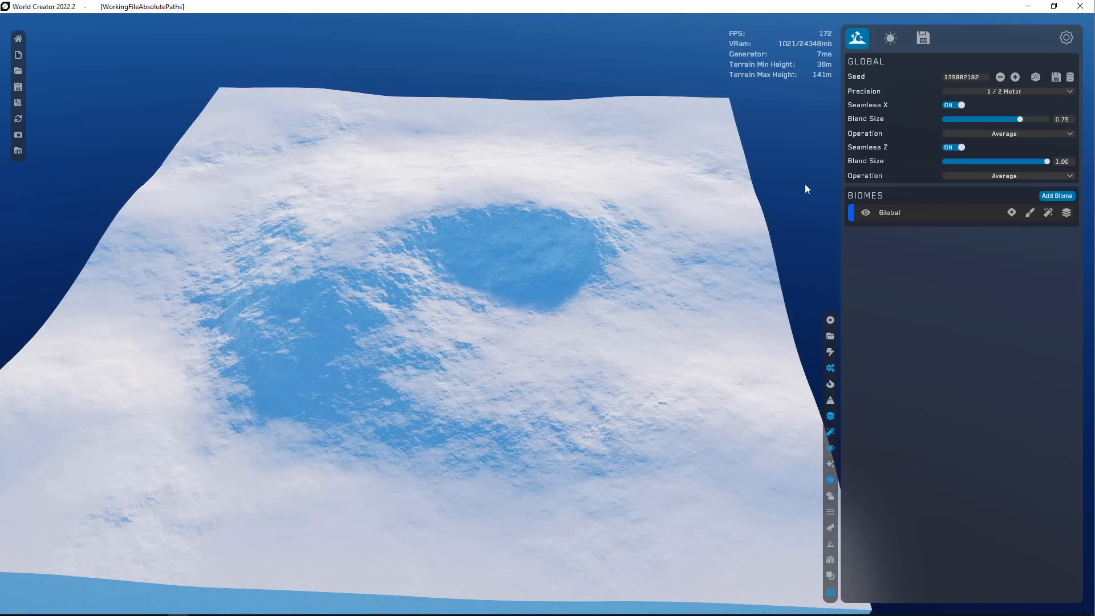
click(958, 105)
click(955, 119)
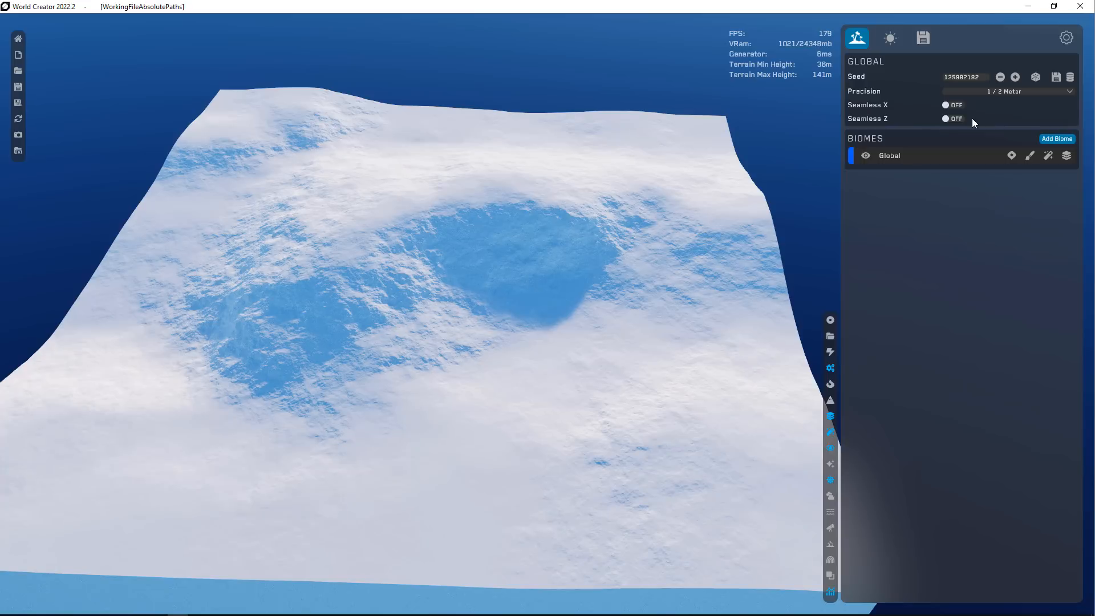
- For the Global biome, try the None, Add, Min and Max operations, return to Overwrite, and toggle Inherit Filters on and off
click(900, 156)
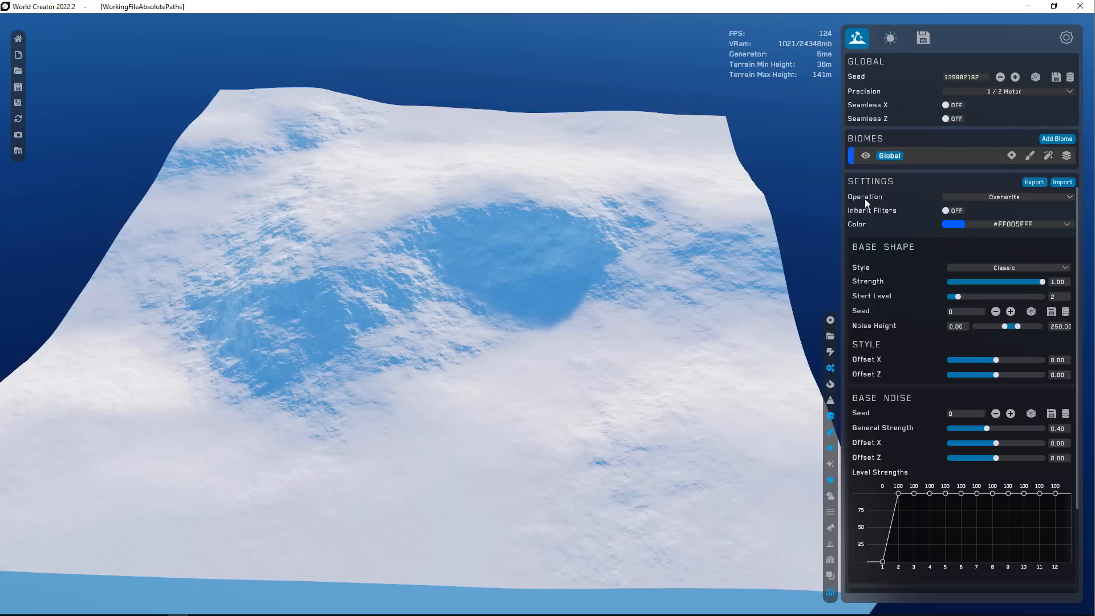
click(1020, 197)
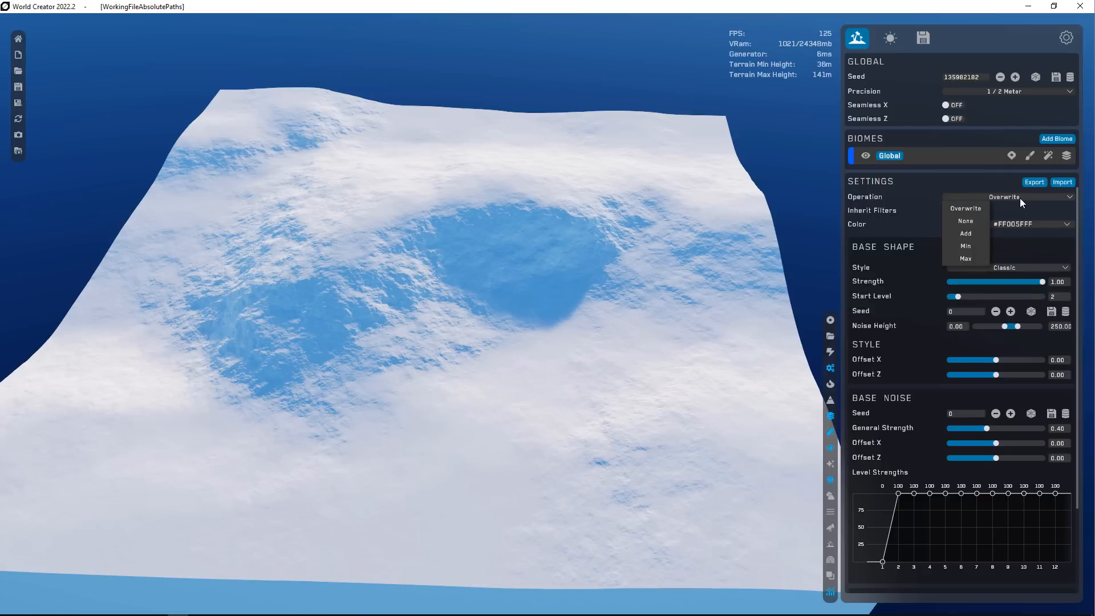
click(970, 221)
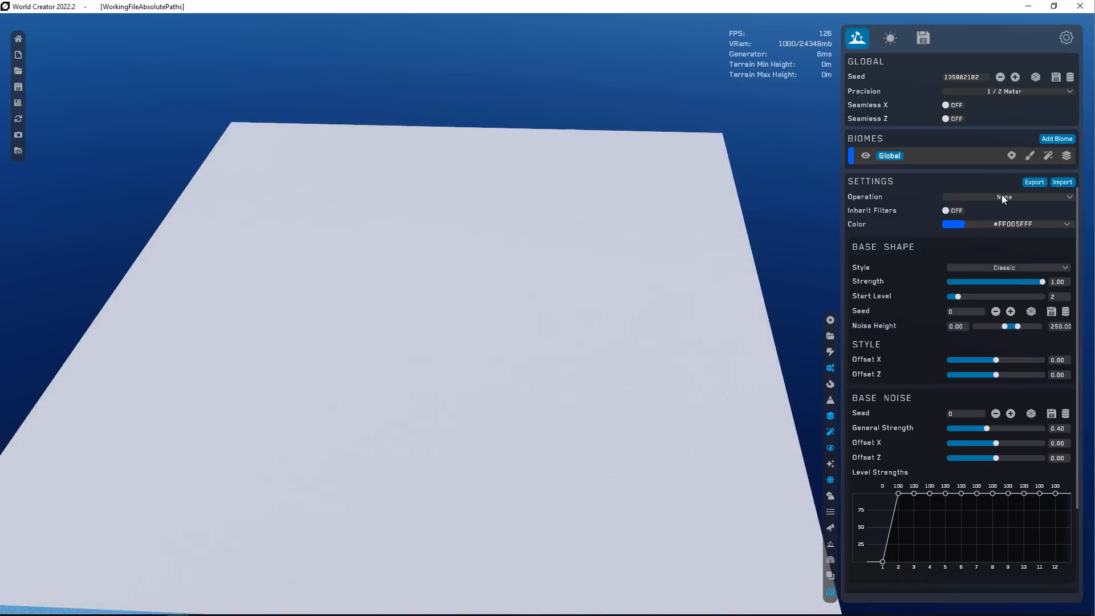
click(1001, 194)
click(965, 238)
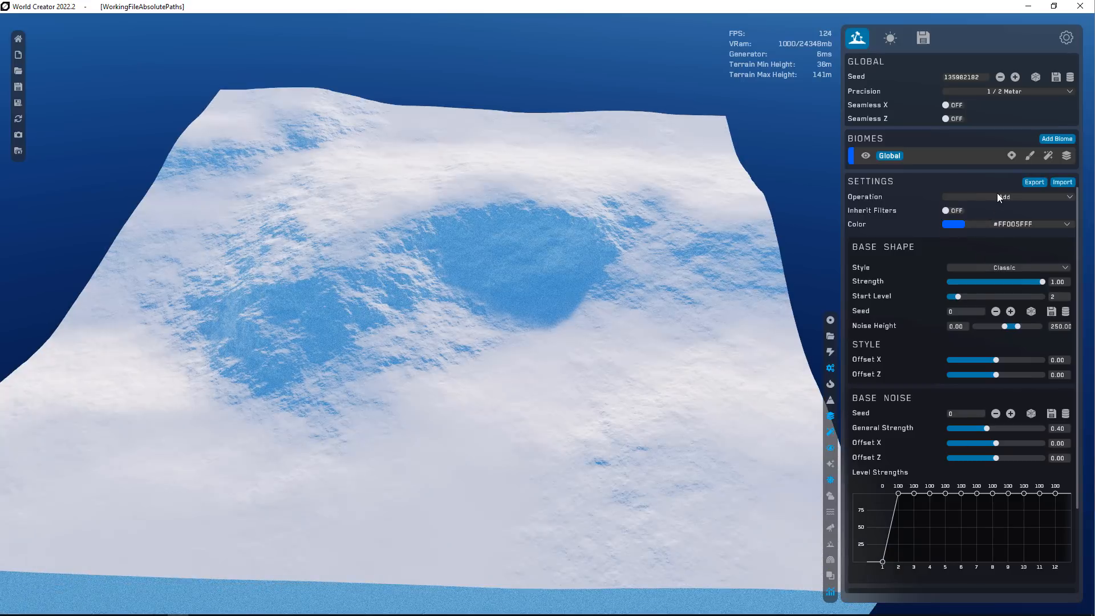
click(996, 194)
click(972, 245)
click(988, 200)
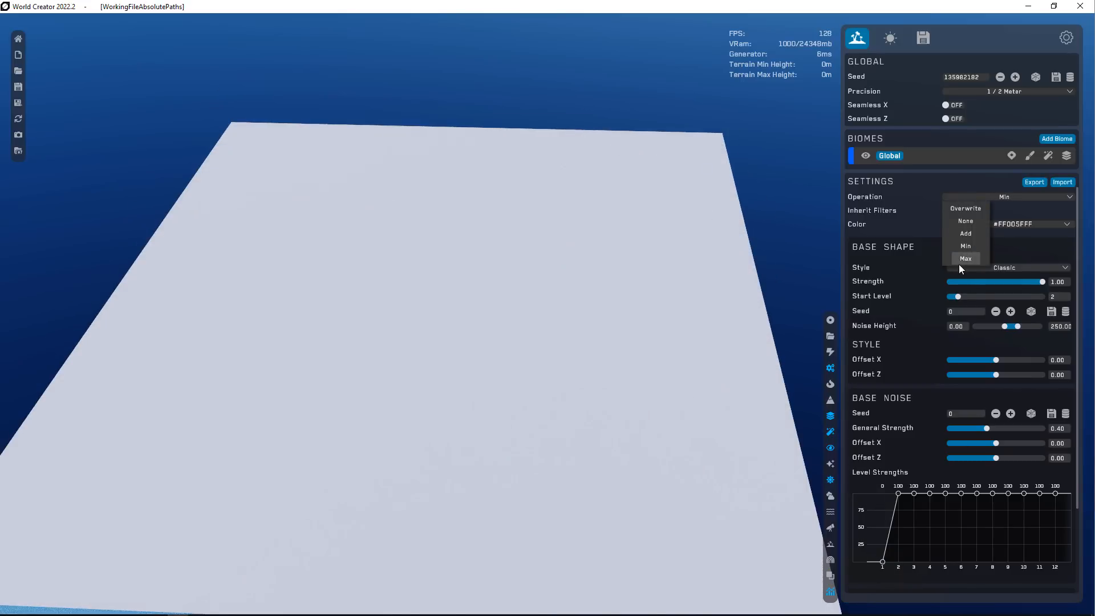
click(962, 260)
click(1004, 197)
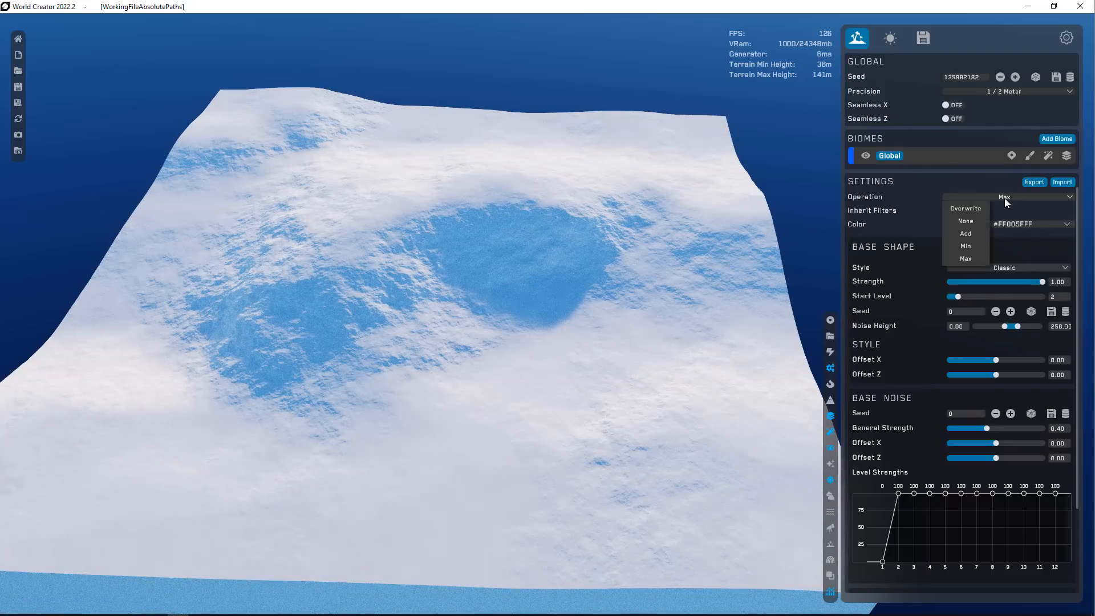
click(967, 208)
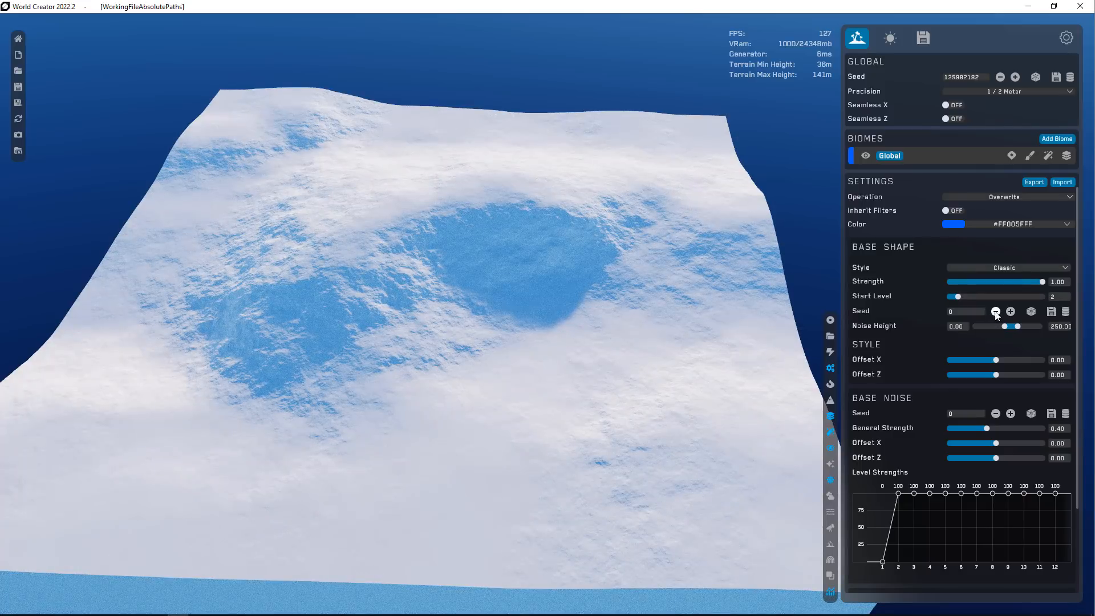
click(957, 211)
click(956, 211)
- Try the base shape styles Cliff, Cracks, Dunes, Islands and Mountain on the Global biome
click(1019, 268)
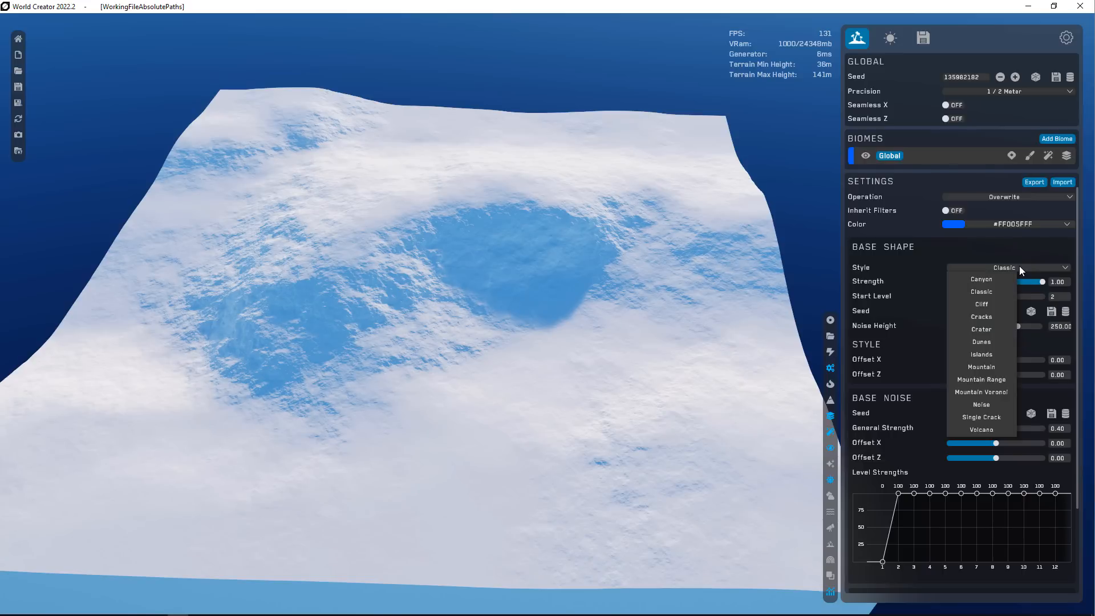
click(978, 305)
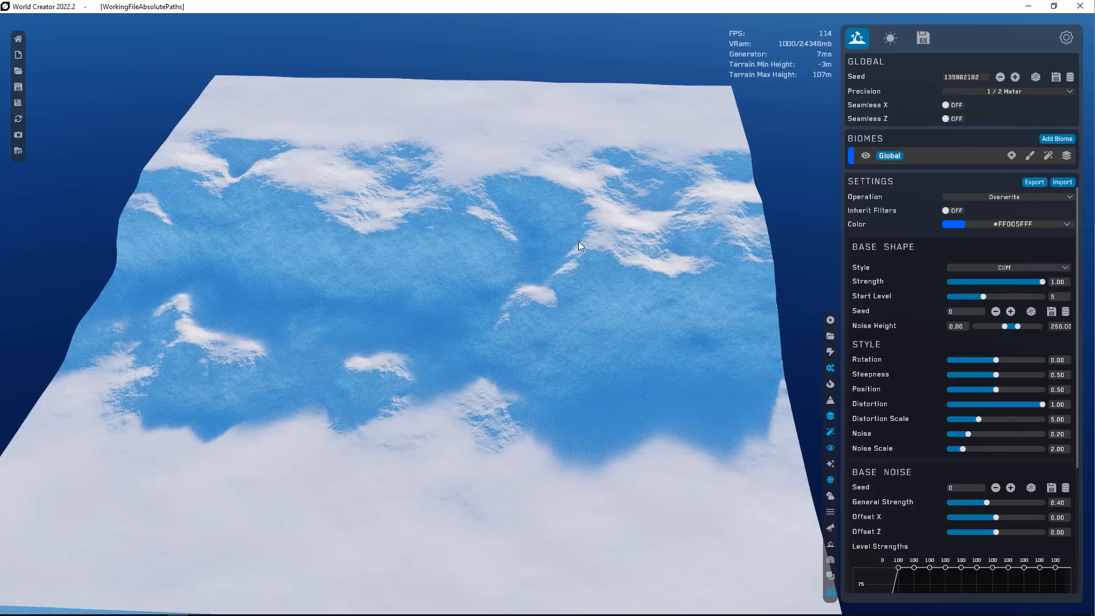
click(1002, 268)
click(989, 318)
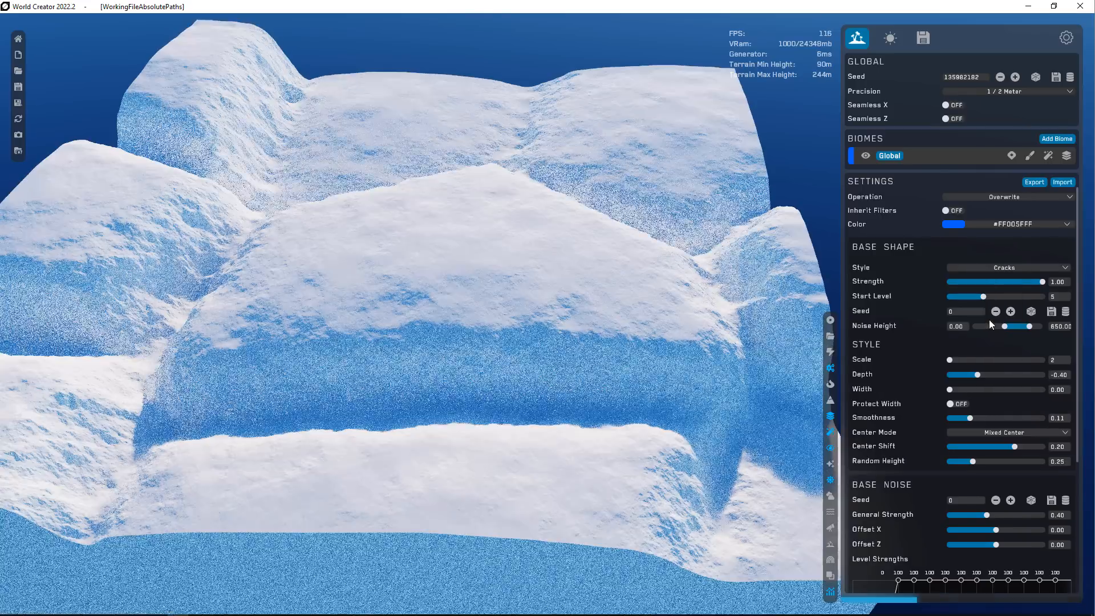
click(1004, 268)
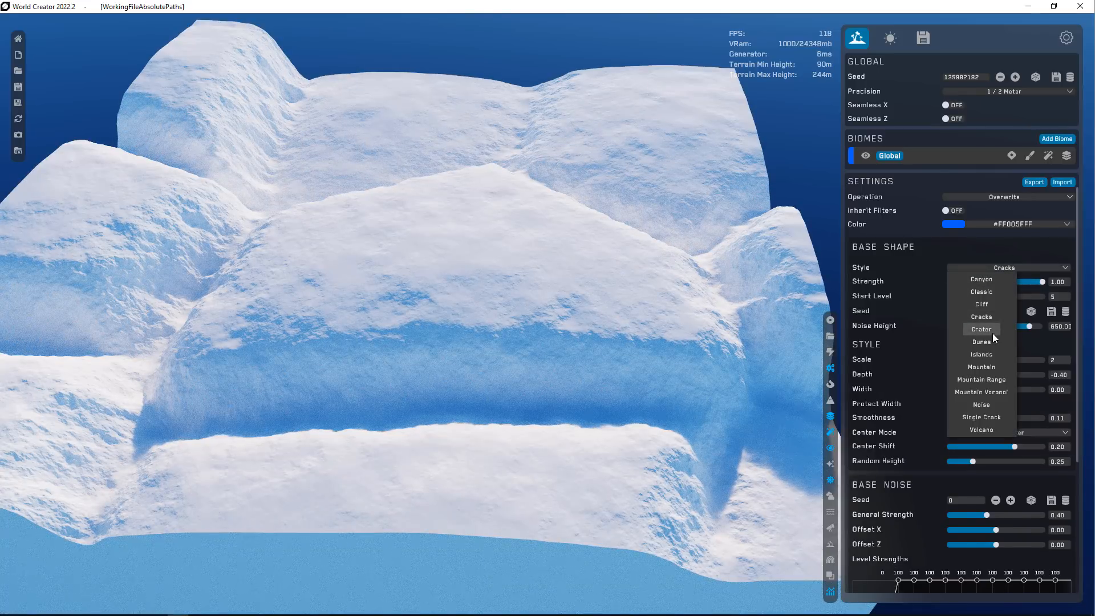
click(987, 343)
click(1019, 266)
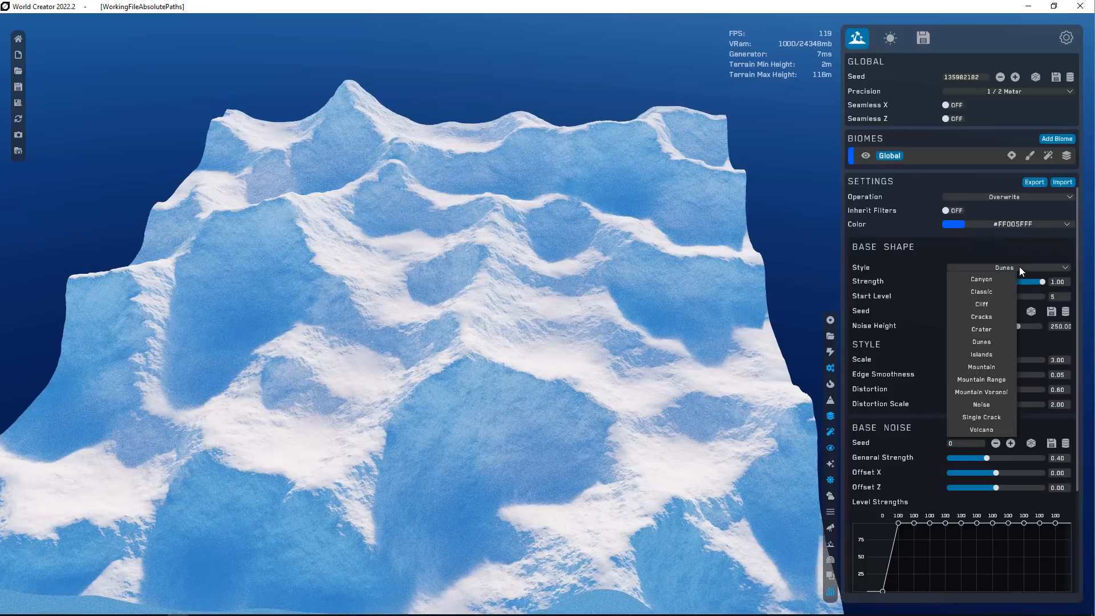
click(1002, 274)
click(1000, 270)
click(992, 354)
click(1002, 269)
click(984, 363)
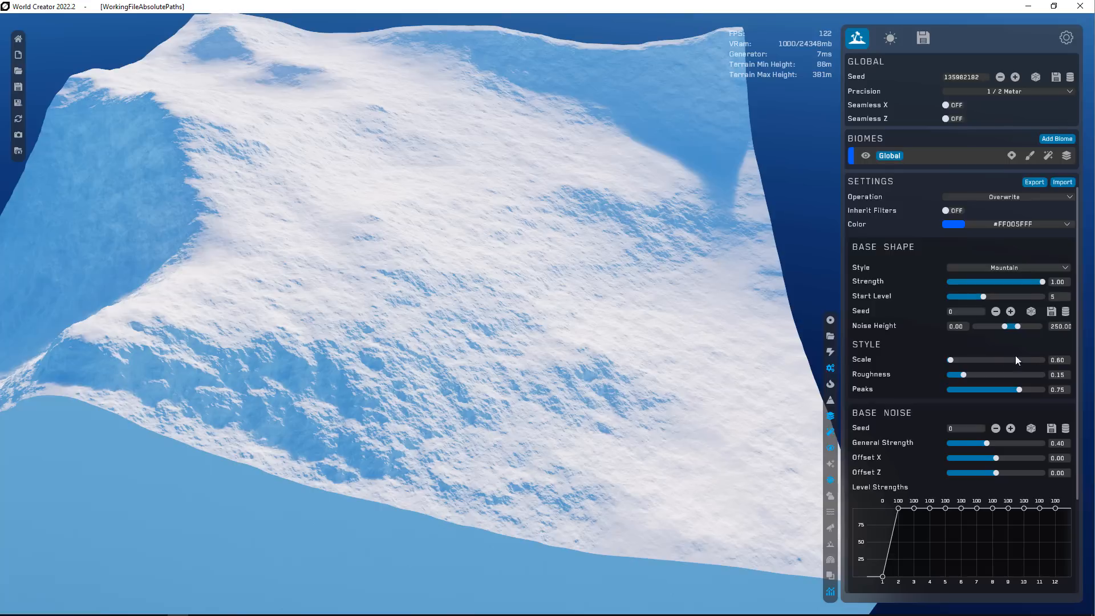
- Set the base noise general strength to 0.00, preview the Canyon style, and set the base shape style to Classic
drag(988, 443, 949, 443)
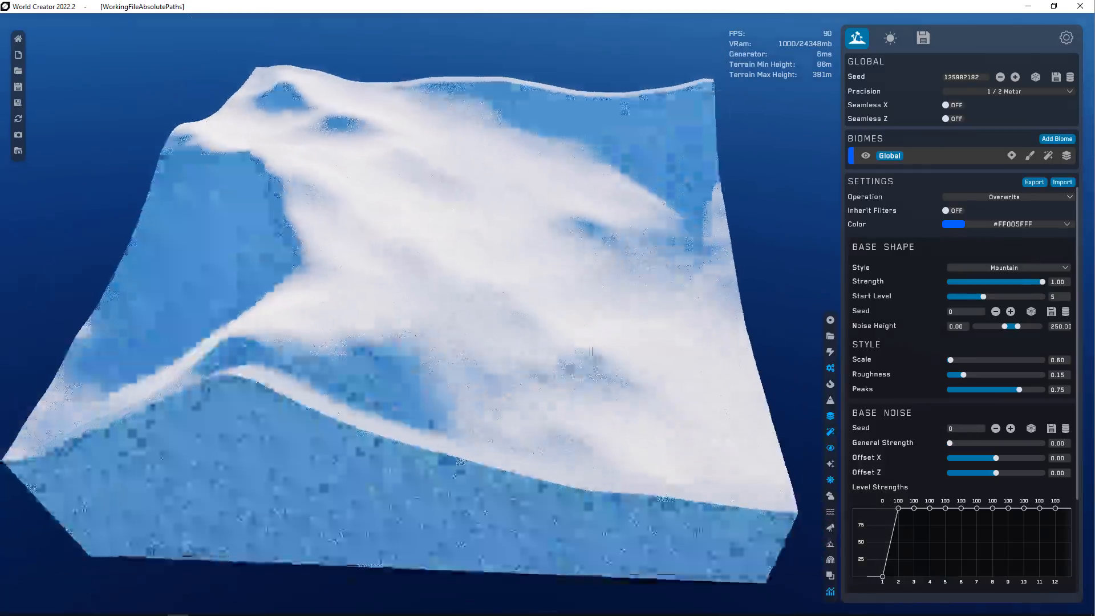
middle_drag(592, 351, 579, 384)
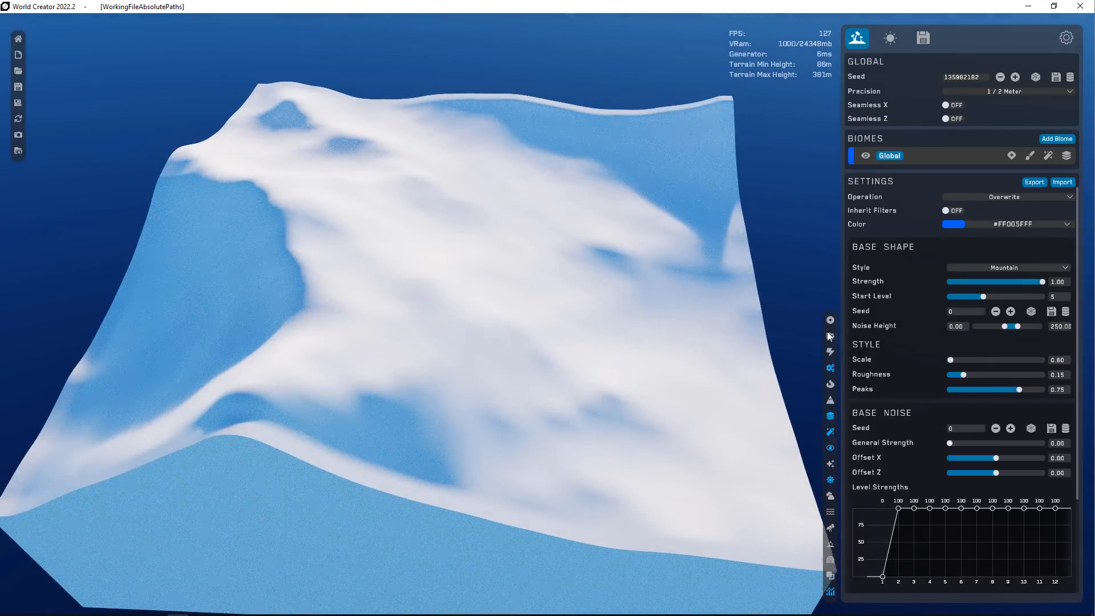
click(990, 266)
click(983, 280)
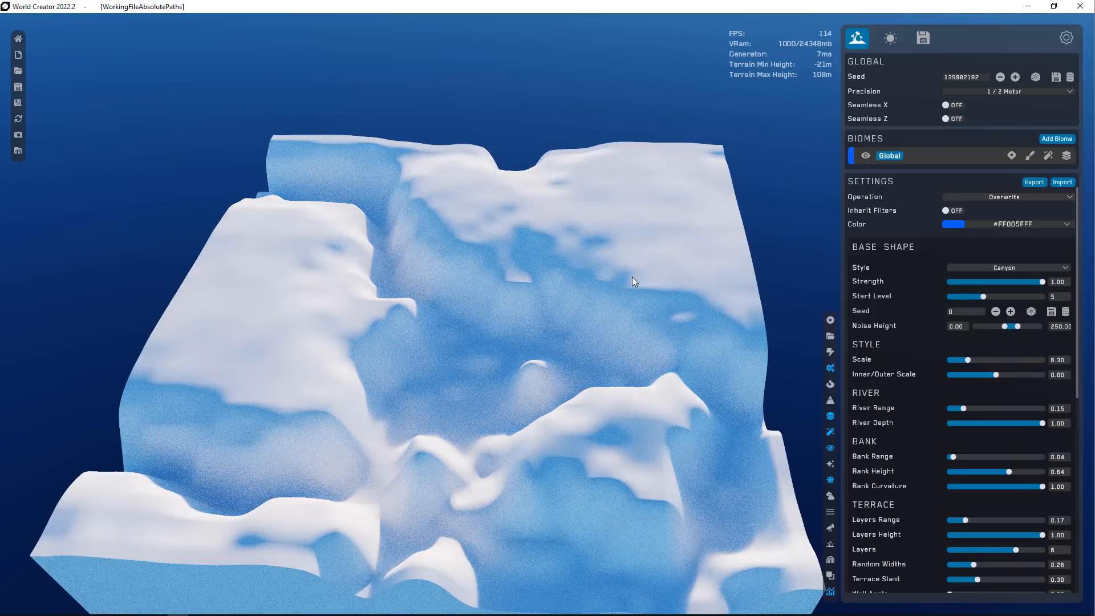
click(996, 269)
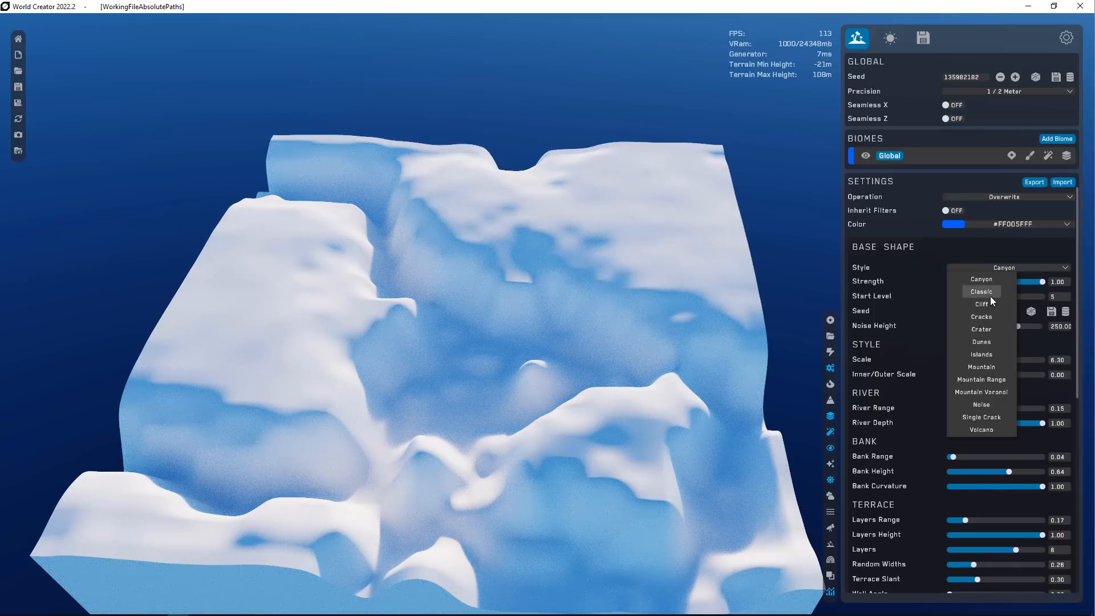
click(990, 296)
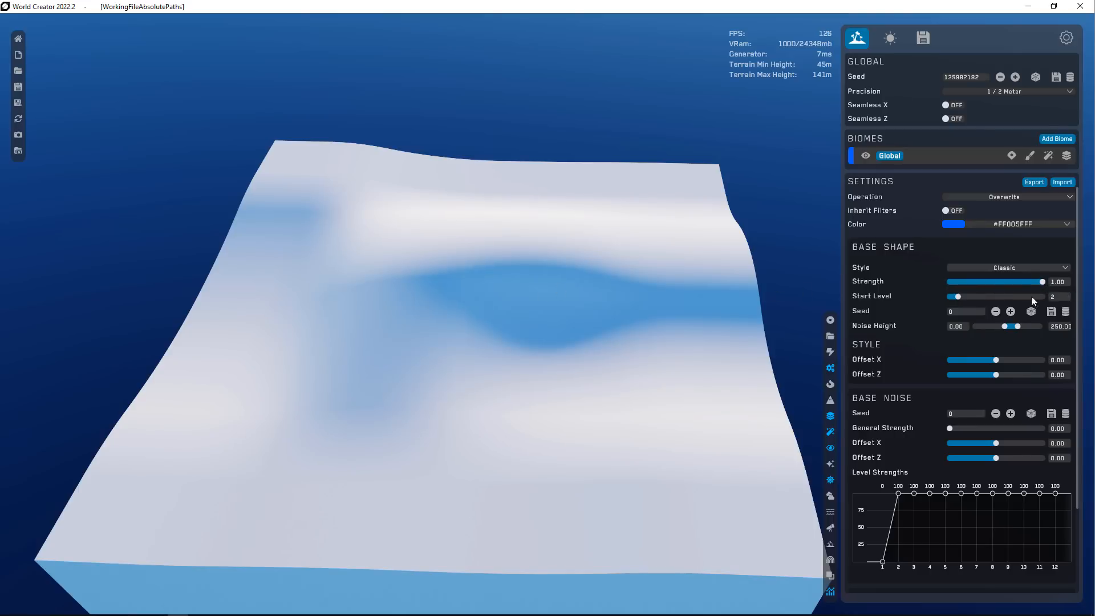
- Vary the base shape's strength and try a start level of 4, restoring strength 1.00 and start level 2
mouse_move(1041, 282)
mouse_down()
mouse_move(959, 282)
mouse_move(1044, 282)
mouse_up()
drag(958, 296, 974, 297)
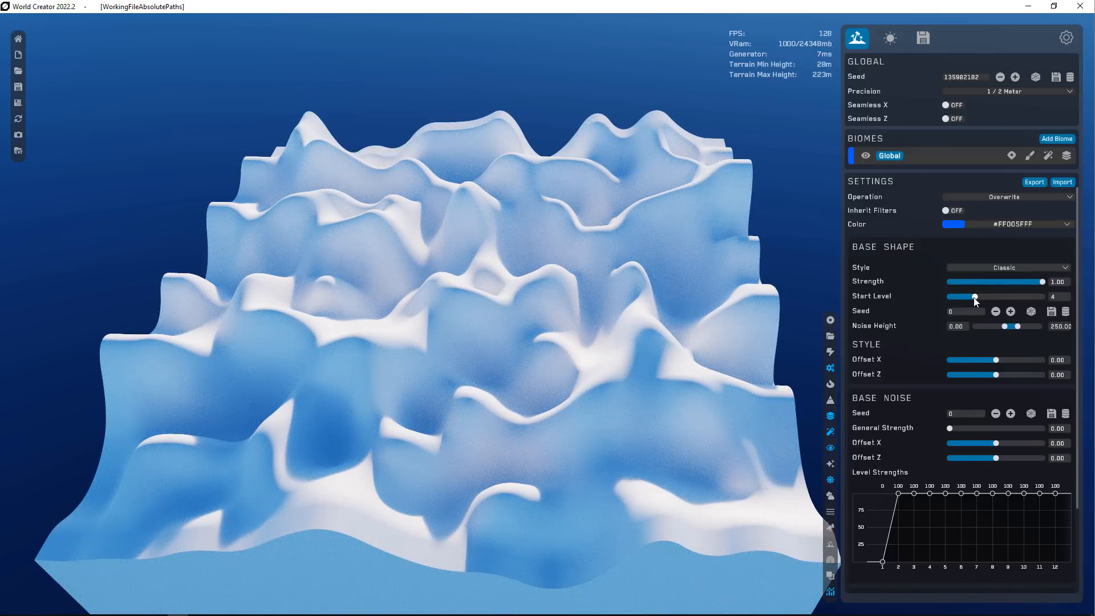
drag(974, 297, 958, 297)
- Raise the base shape's maximum noise height to 316.97 and set its style offsets X and Z to -0.04
drag(1017, 326, 1019, 326)
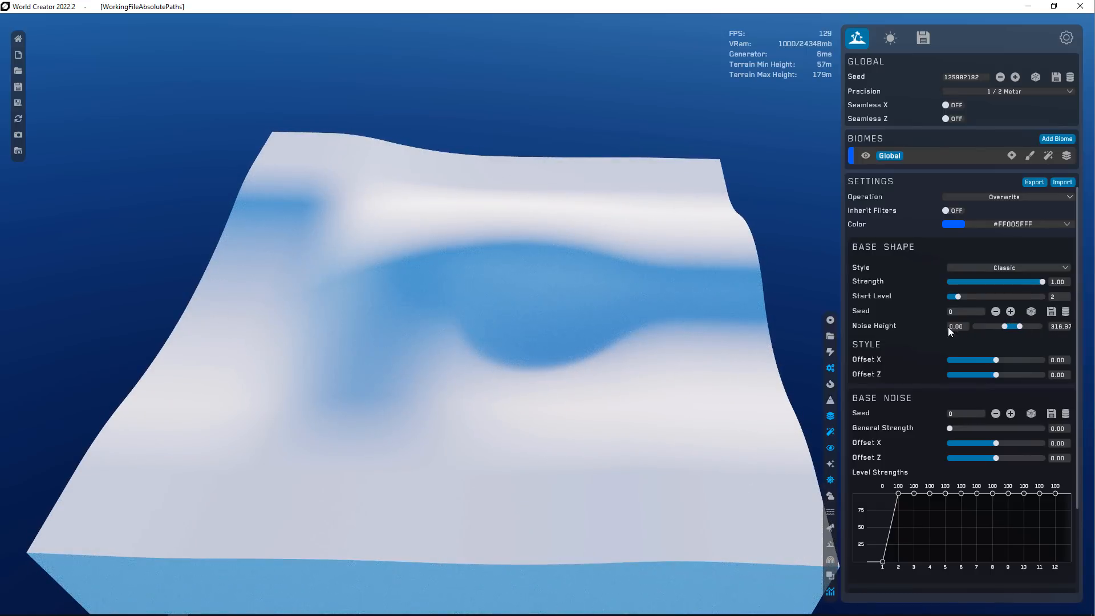
drag(996, 360, 995, 375)
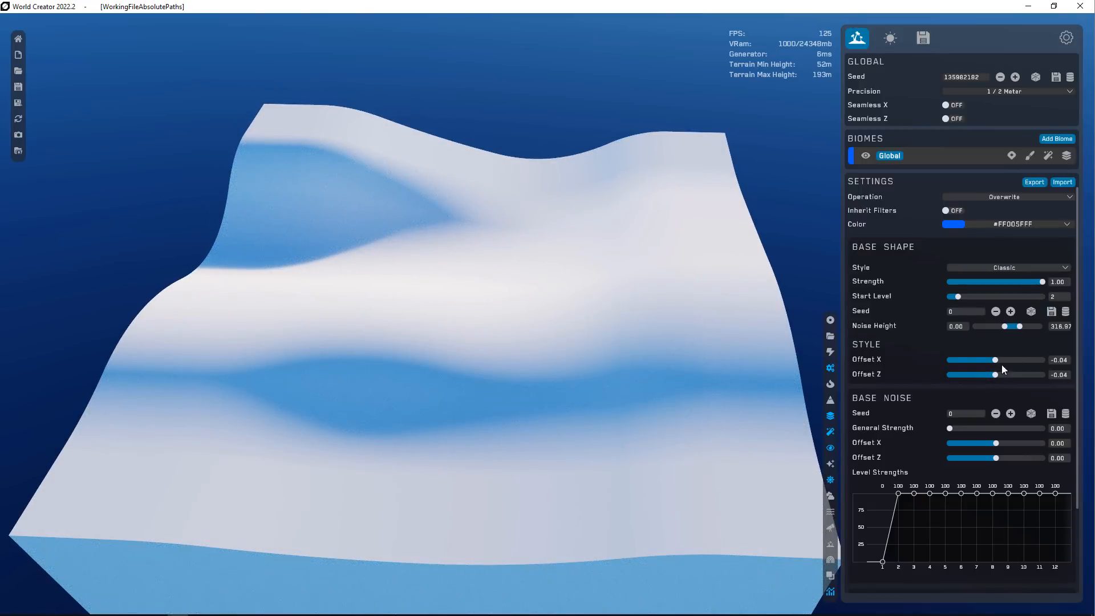
- Try the Cliff, Crater and Noise base shape styles, and return to Classic
click(1015, 266)
click(995, 303)
click(995, 268)
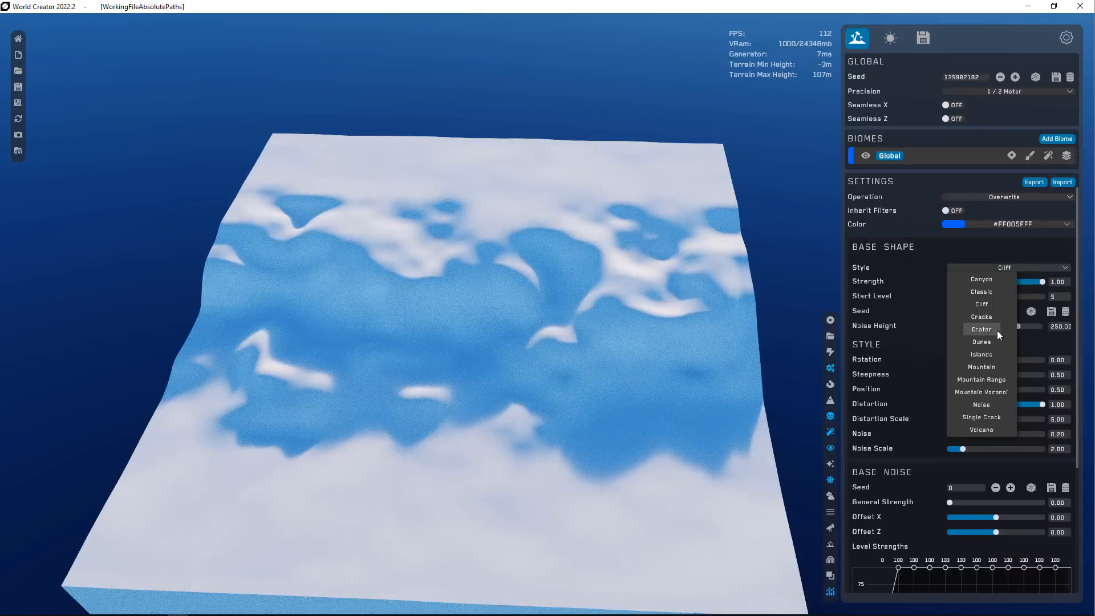
click(997, 330)
click(999, 268)
click(988, 402)
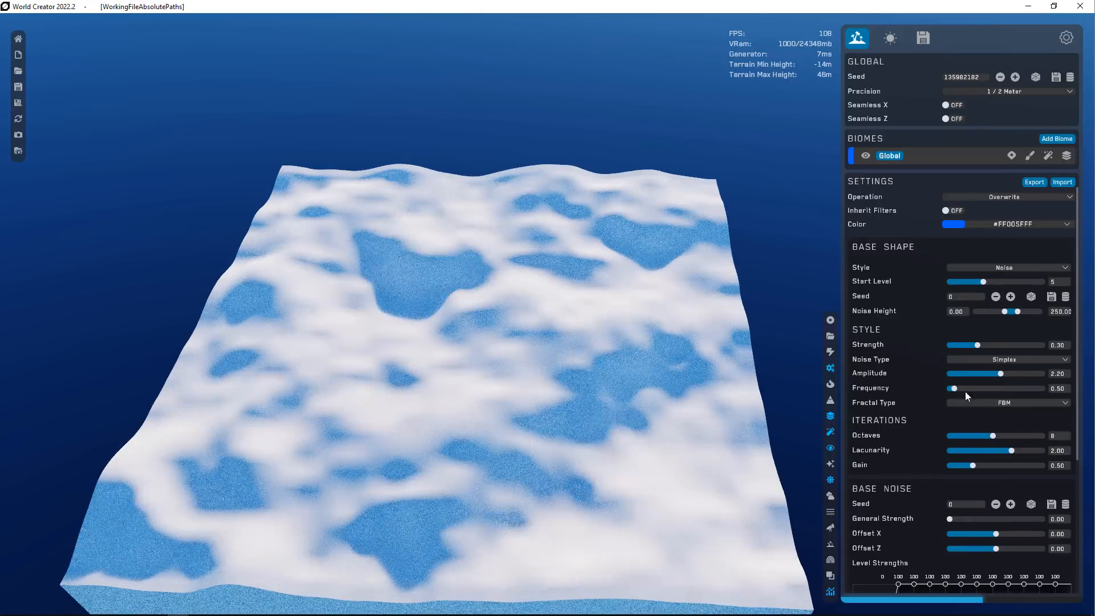
click(1000, 268)
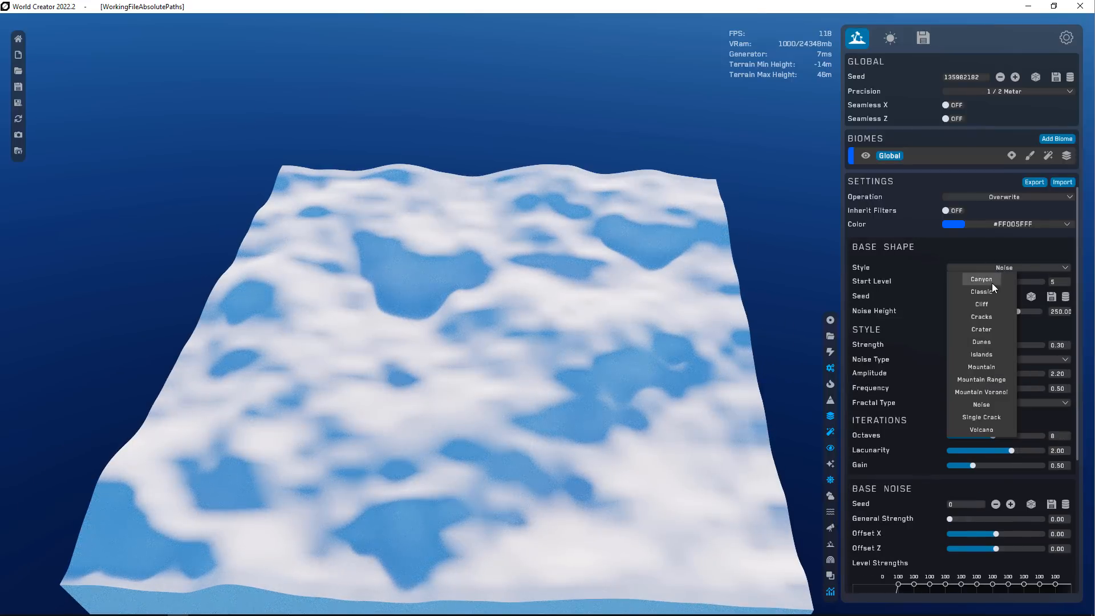
click(993, 288)
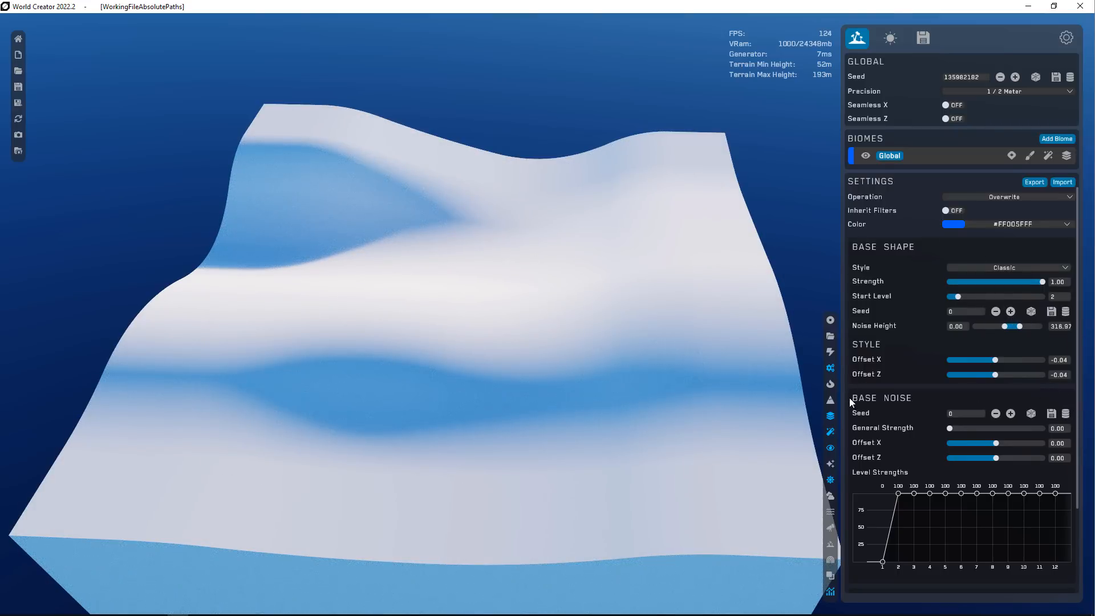
- Set the base noise general strength to 1.00 and inspect the added surface detail up close
scroll(1039, 439, down, 1)
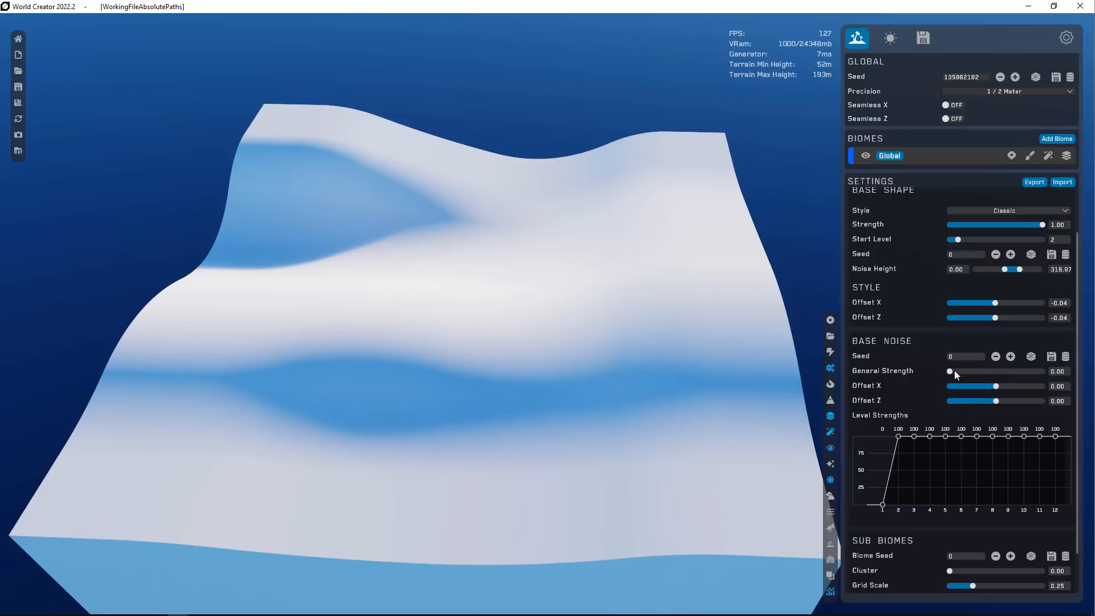
drag(950, 371, 1042, 371)
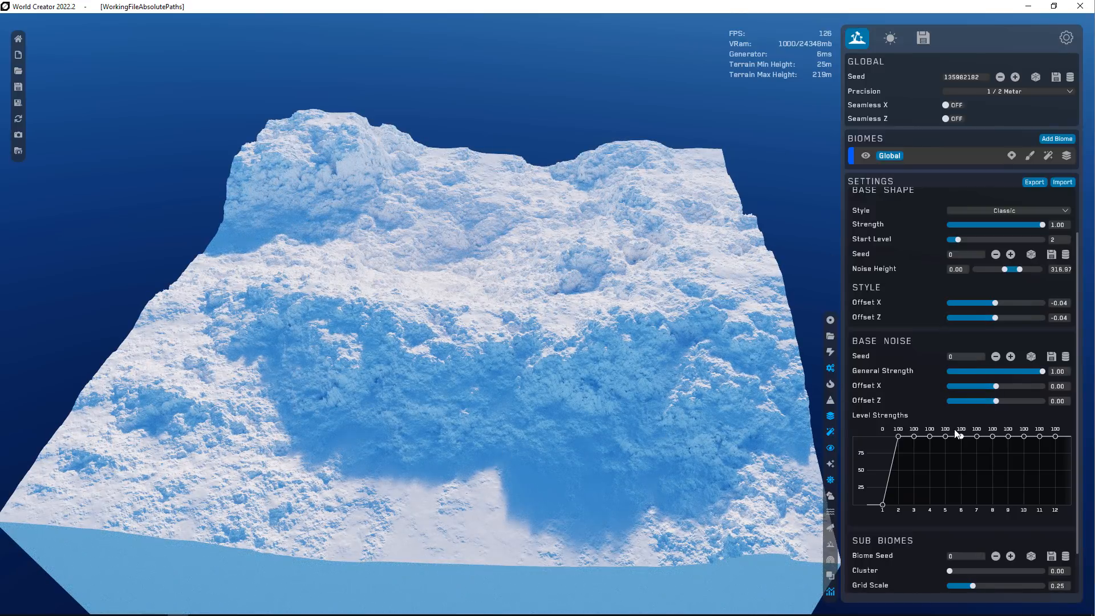
scroll(648, 378, up, 3)
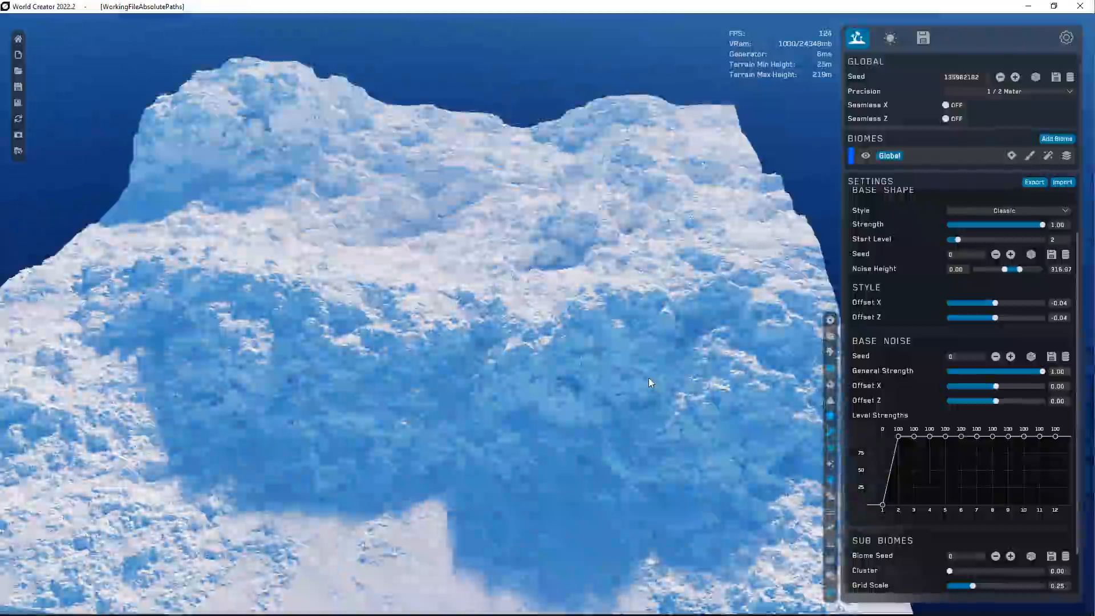
scroll(649, 378, up, 4)
scroll(420, 314, down, 6)
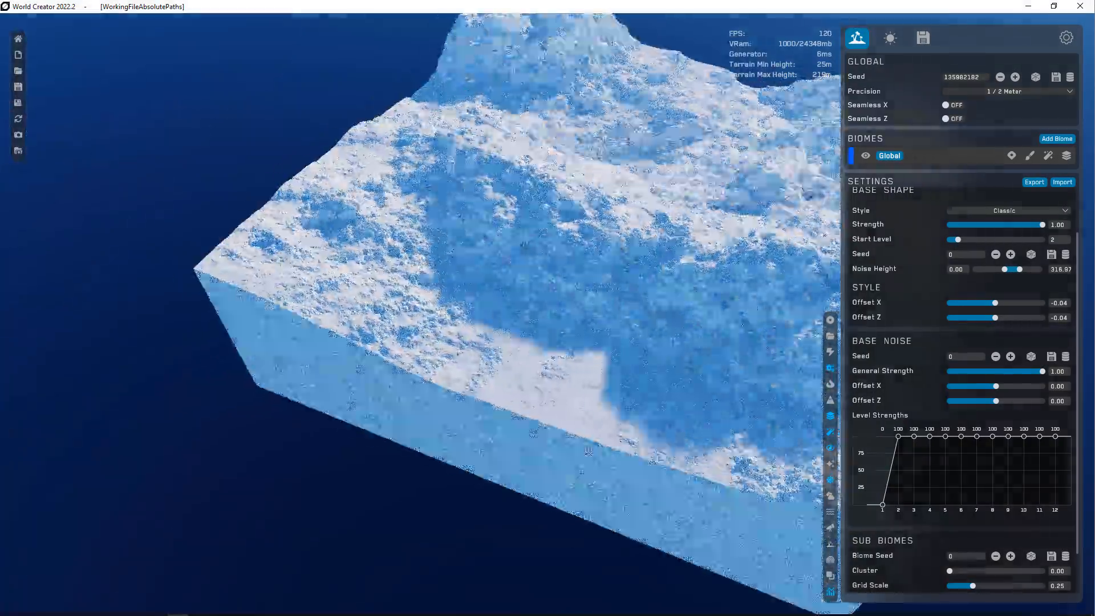
- Inspect the noisy surface up close, and reduce the base noise general strength to 0.59
scroll(420, 314, up, 5)
scroll(540, 364, up, 6)
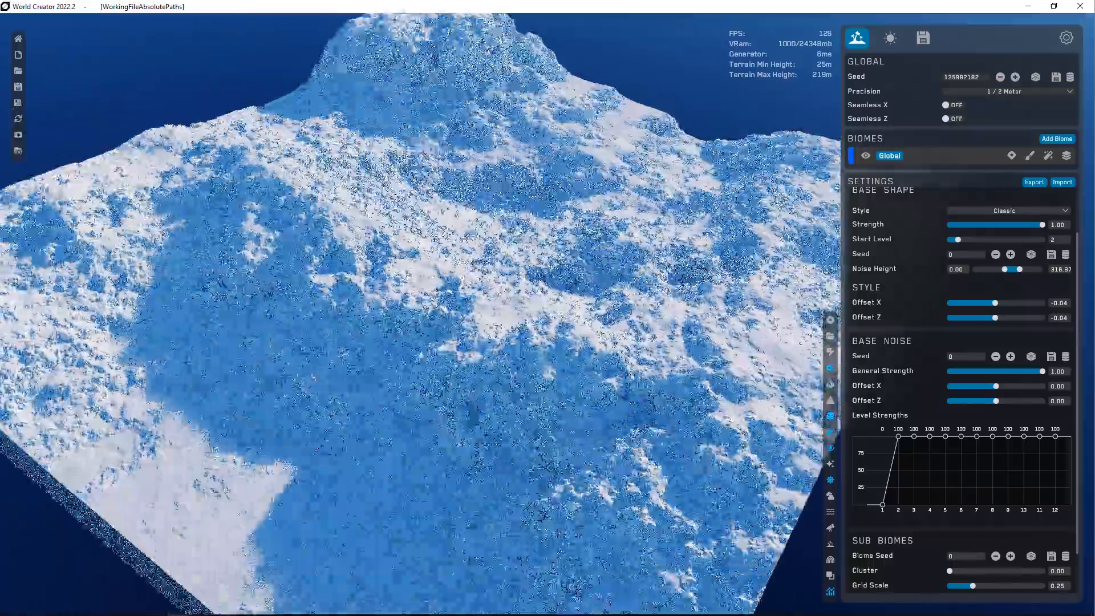
scroll(540, 363, down, 6)
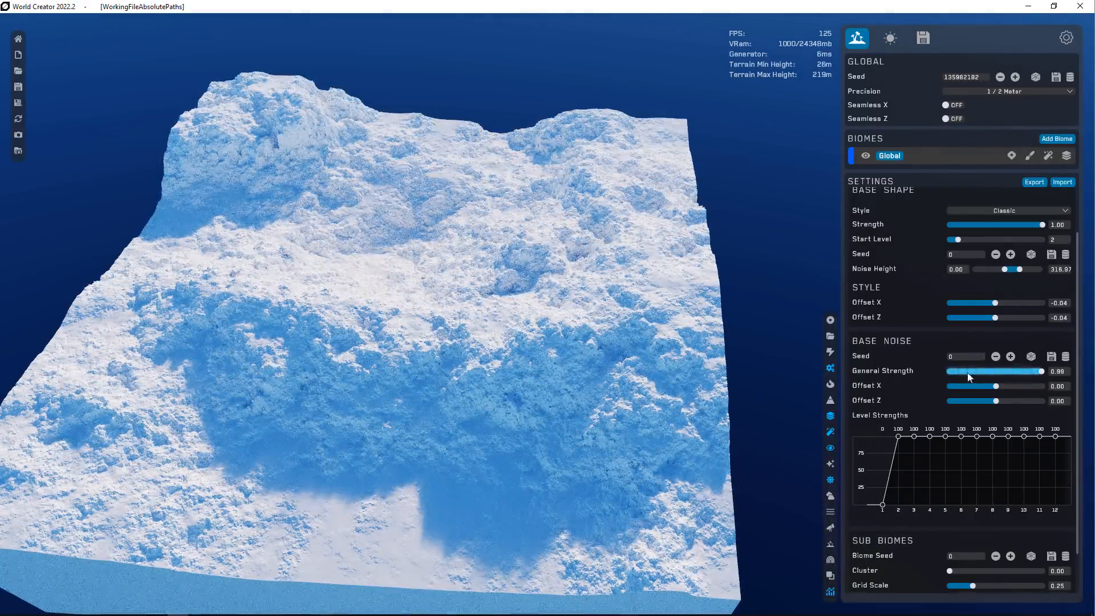
drag(1043, 373, 1028, 371)
mouse_move(1013, 372)
mouse_down()
mouse_move(1043, 371)
mouse_move(1004, 371)
mouse_up()
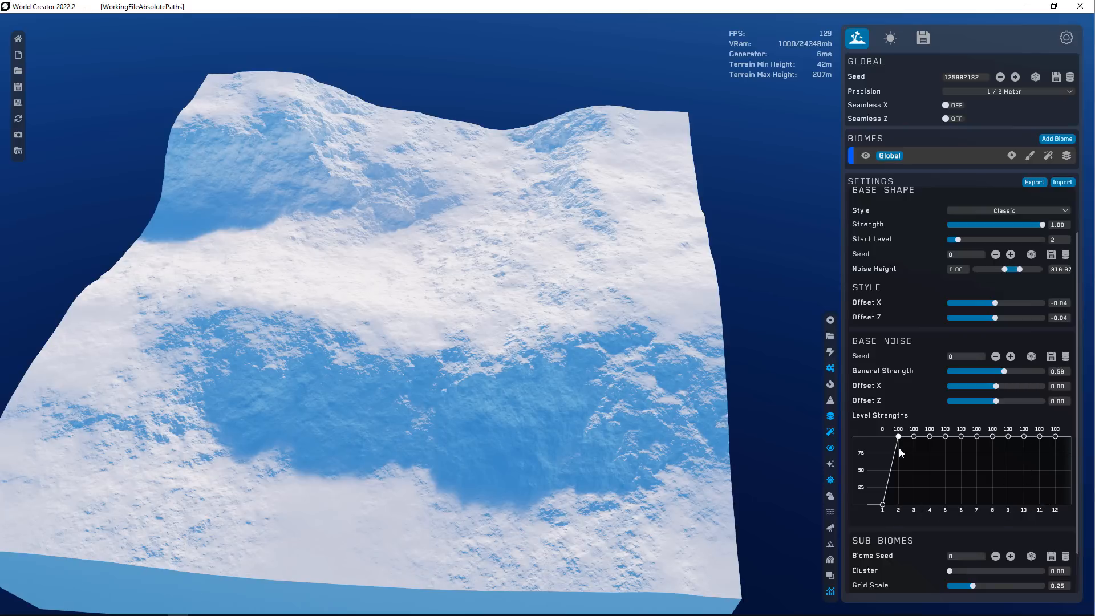
- Lower the base noise level strengths to 0 one after another, from level 2 through level 9
drag(898, 436, 897, 510)
drag(917, 439, 912, 499)
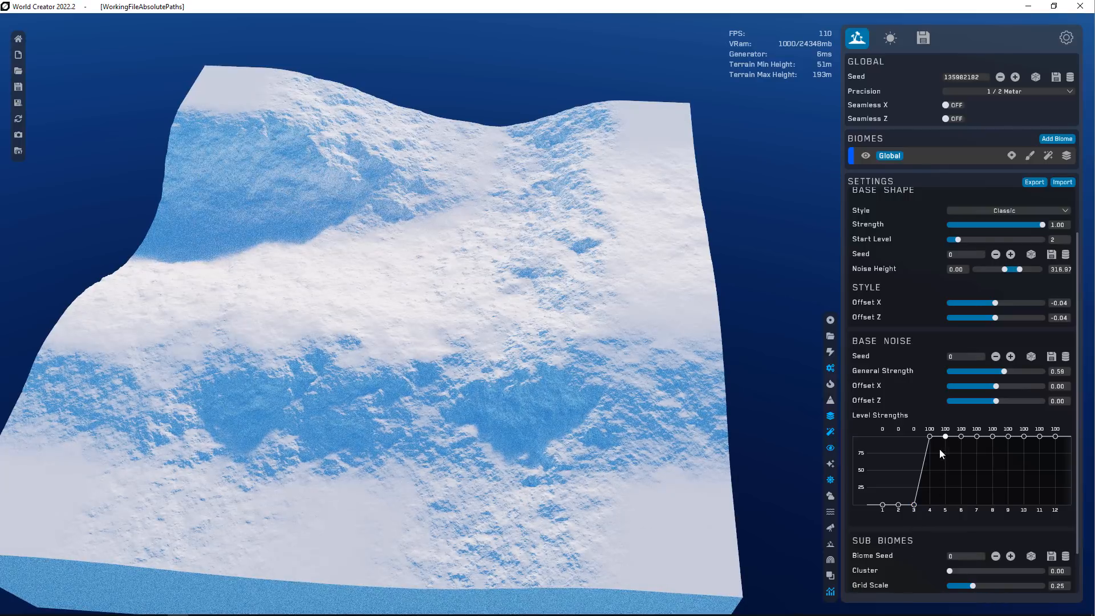
drag(931, 457, 926, 539)
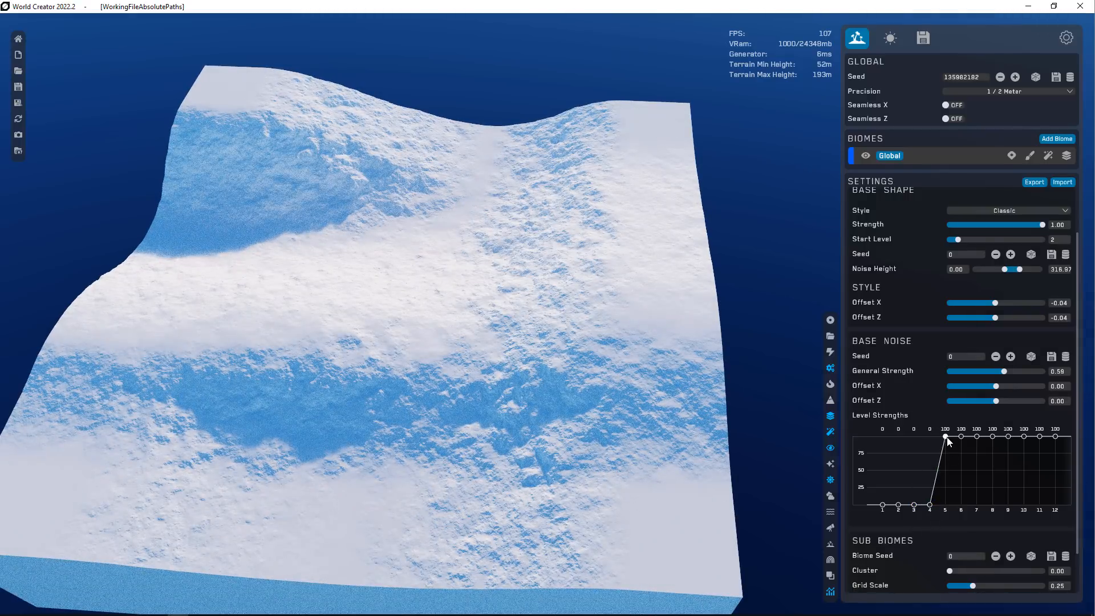
drag(945, 437, 945, 514)
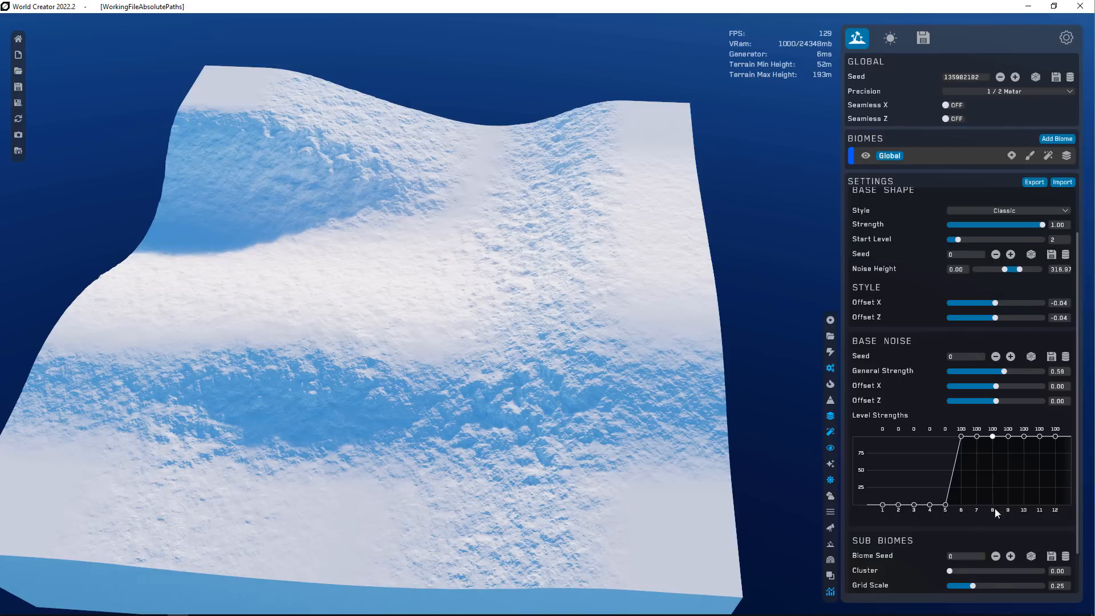
drag(961, 438, 956, 504)
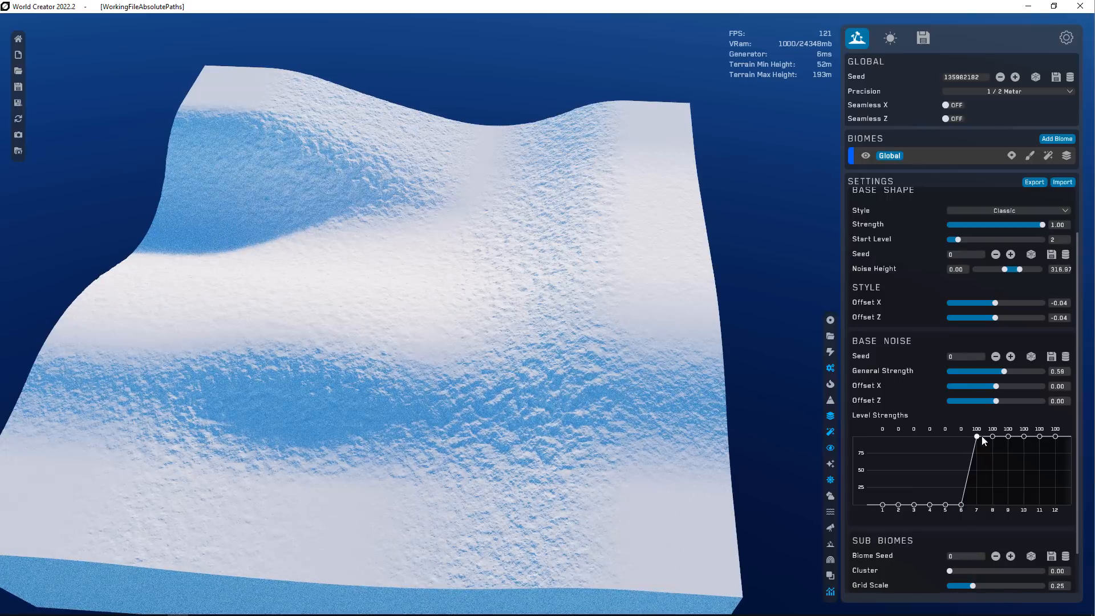
drag(978, 437, 980, 569)
drag(997, 446, 995, 514)
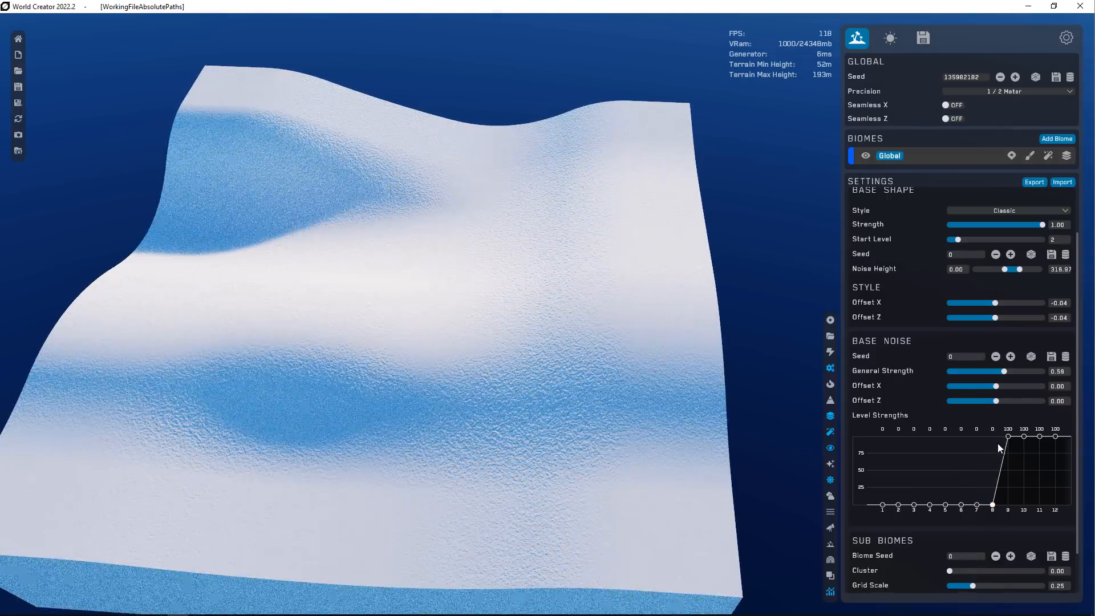
drag(1008, 437, 1015, 541)
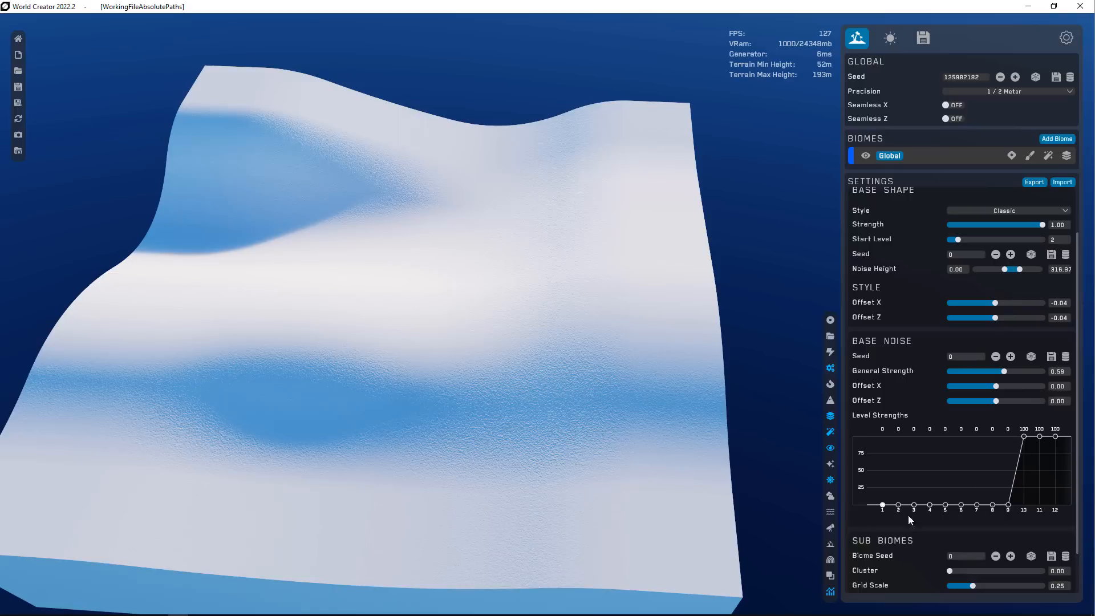
- Reshape the base noise level strengths into a rising curve from 27 at level 1 to 100 at level 8
click(1009, 455)
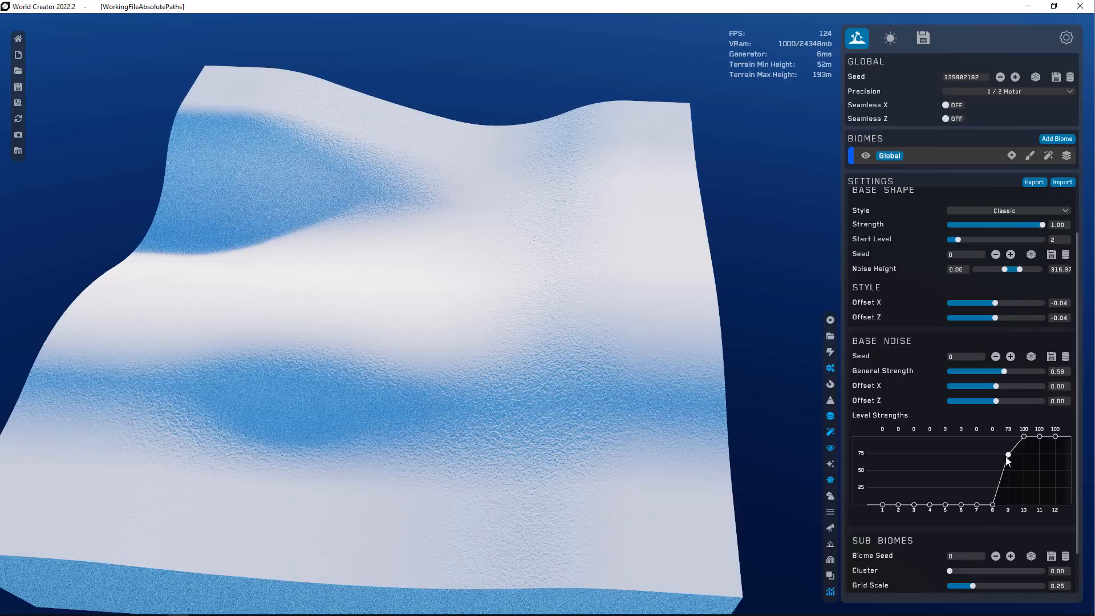
click(981, 464)
click(930, 472)
click(883, 486)
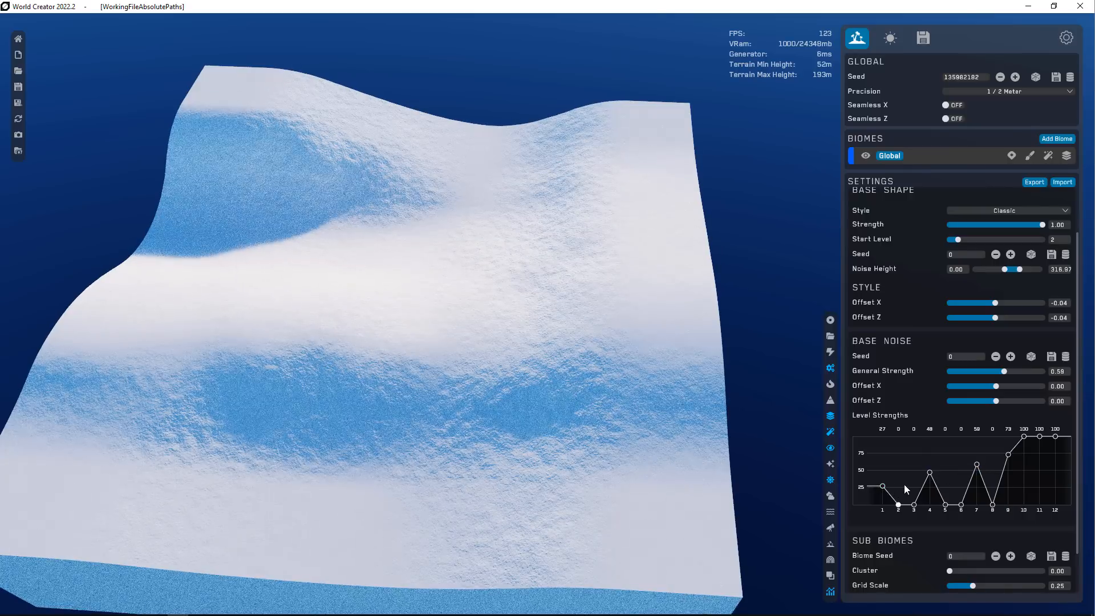
click(900, 484)
click(915, 485)
click(945, 465)
click(961, 466)
click(976, 453)
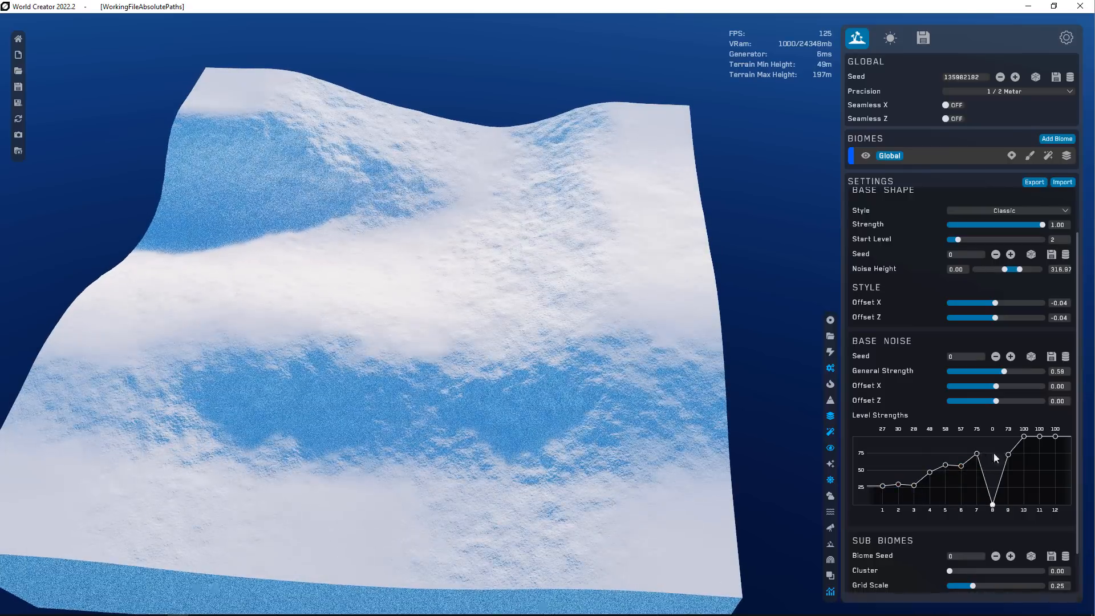
click(993, 453)
mouse_move(1008, 457)
mouse_down()
mouse_move(997, 443)
mouse_move(936, 464)
mouse_move(918, 483)
mouse_move(929, 471)
mouse_up()
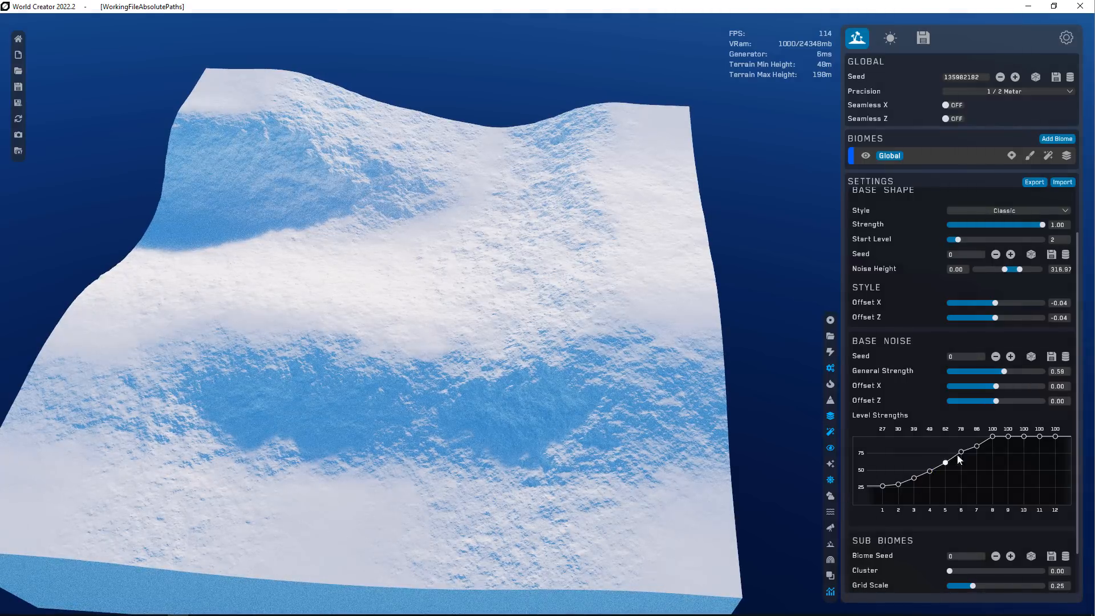
- Restore base noise level strengths 2 through 7 to 100 and level 1 to 0
click(977, 444)
drag(977, 444, 977, 440)
mouse_move(948, 458)
mouse_down()
mouse_move(959, 390)
mouse_move(978, 416)
mouse_up()
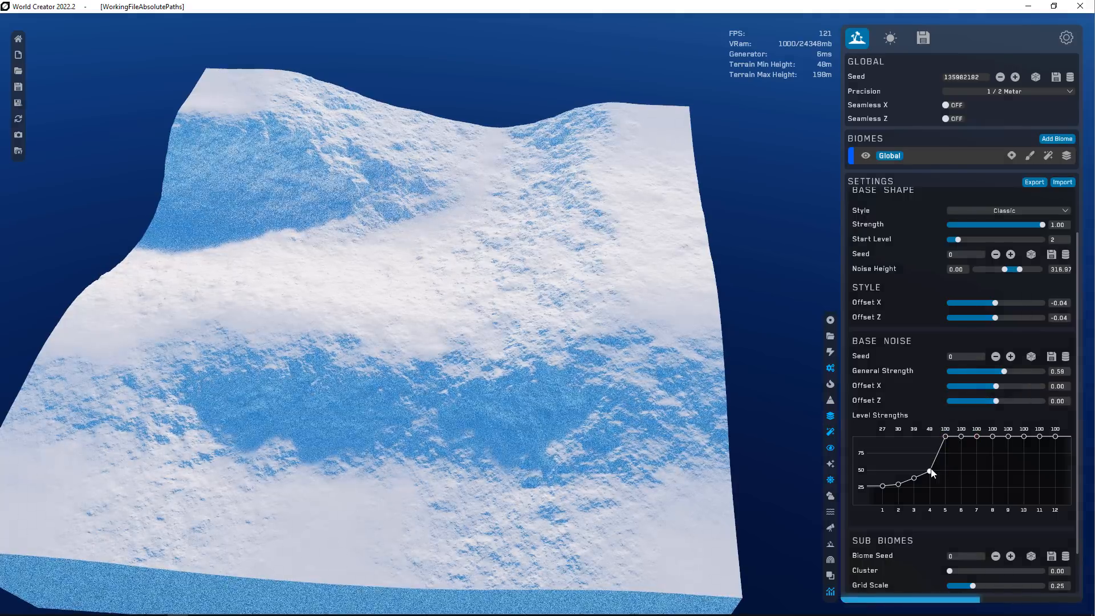
mouse_move(931, 473)
mouse_down()
mouse_move(929, 396)
mouse_move(909, 384)
mouse_move(901, 481)
mouse_move(900, 414)
mouse_up()
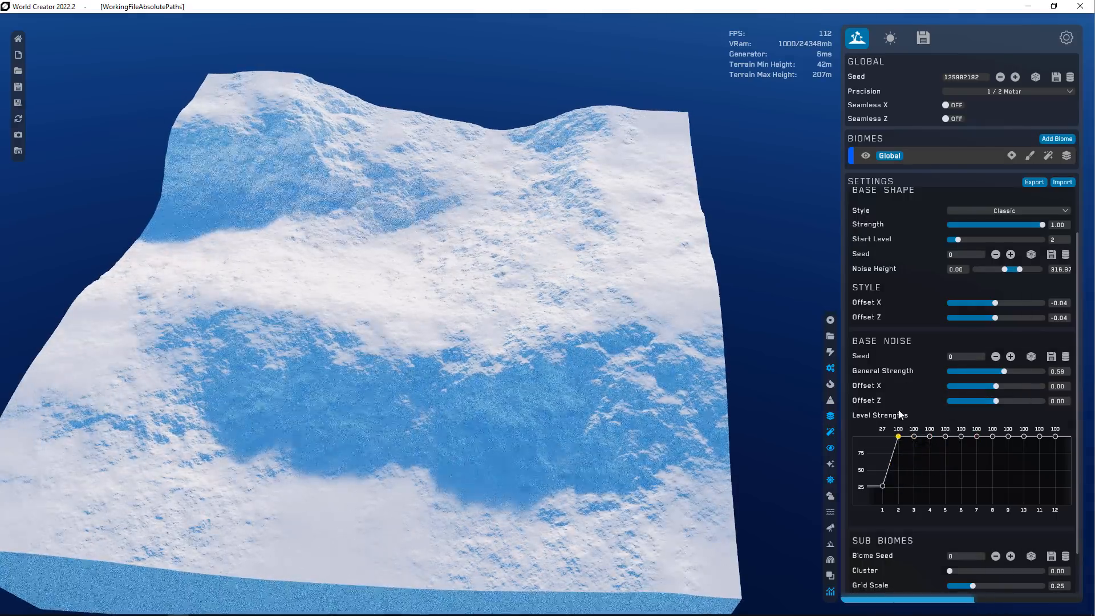
drag(882, 486, 882, 505)
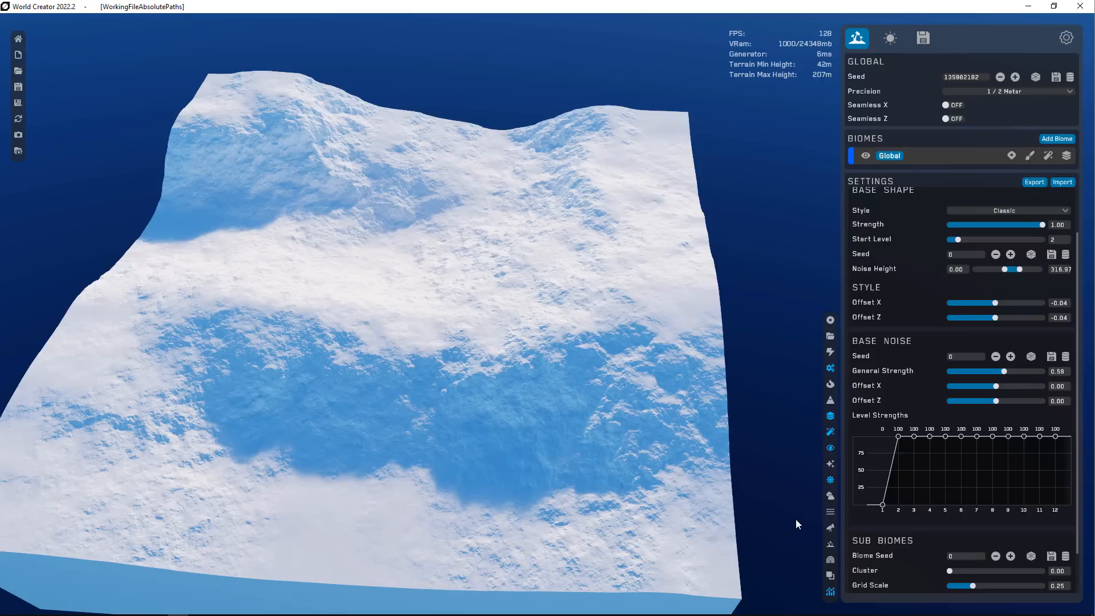
- Set the base noise general strength to 0.61 and step its seed up to 5
scroll(878, 311, up, 2)
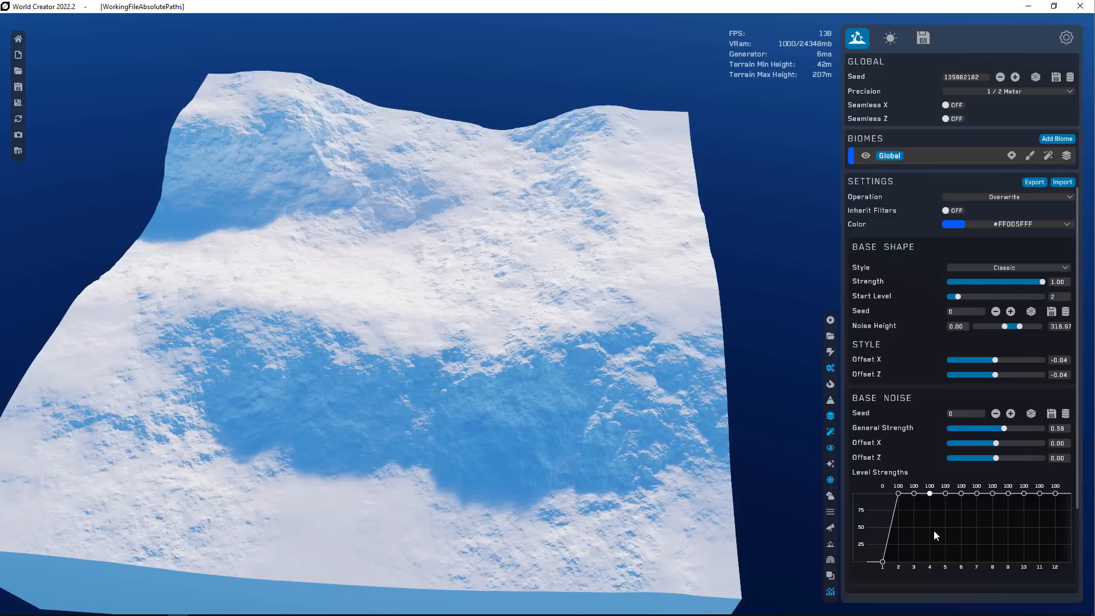
scroll(952, 494, down, 4)
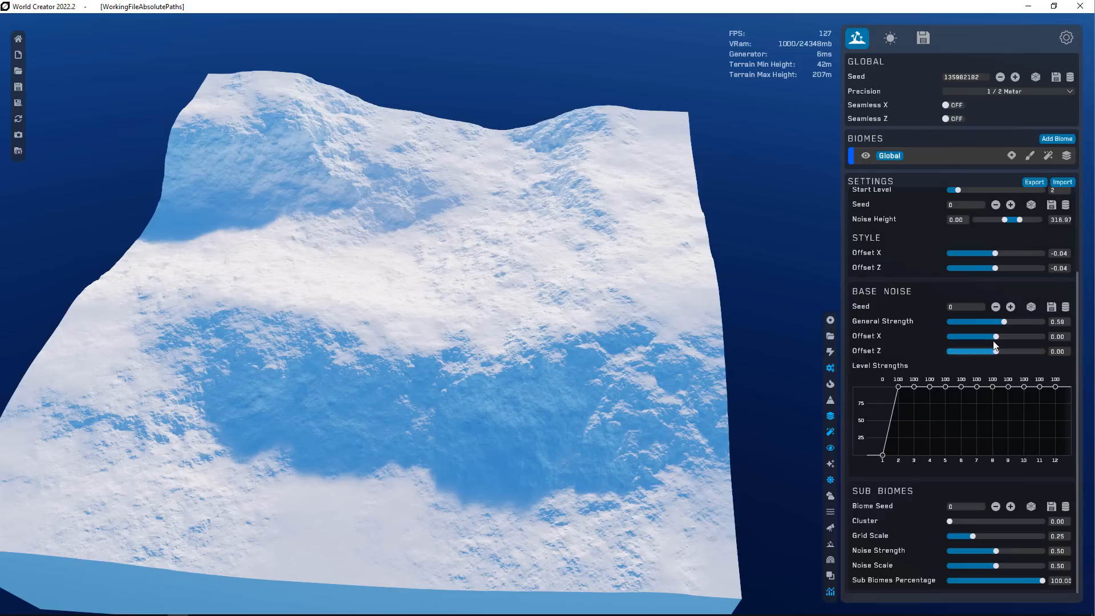
click(1006, 321)
click(1010, 307)
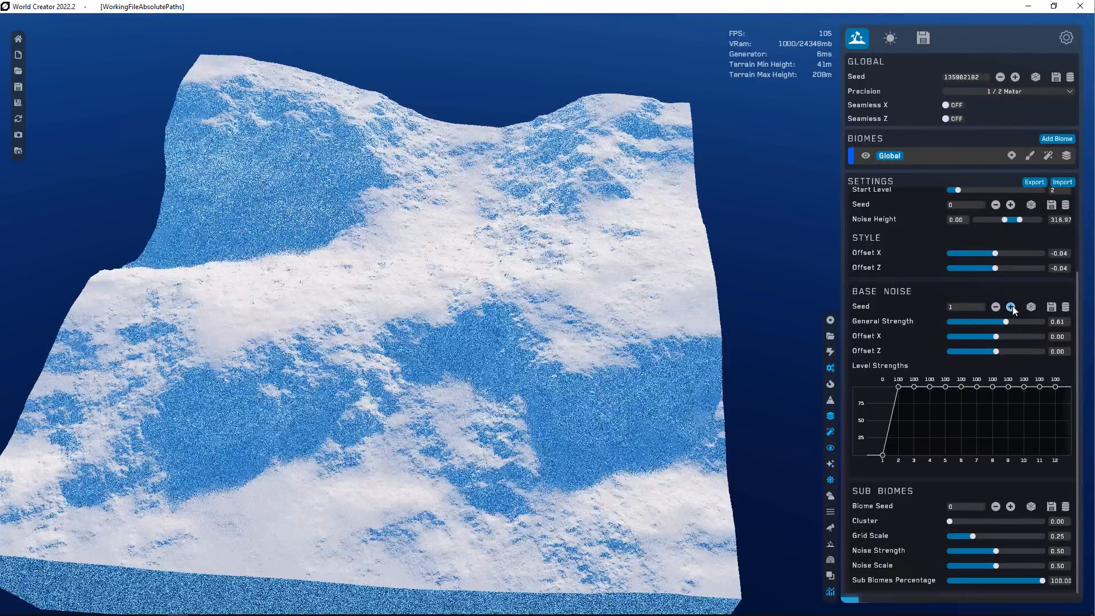
click(1011, 307)
click(1011, 307)
click(1010, 307)
click(1011, 307)
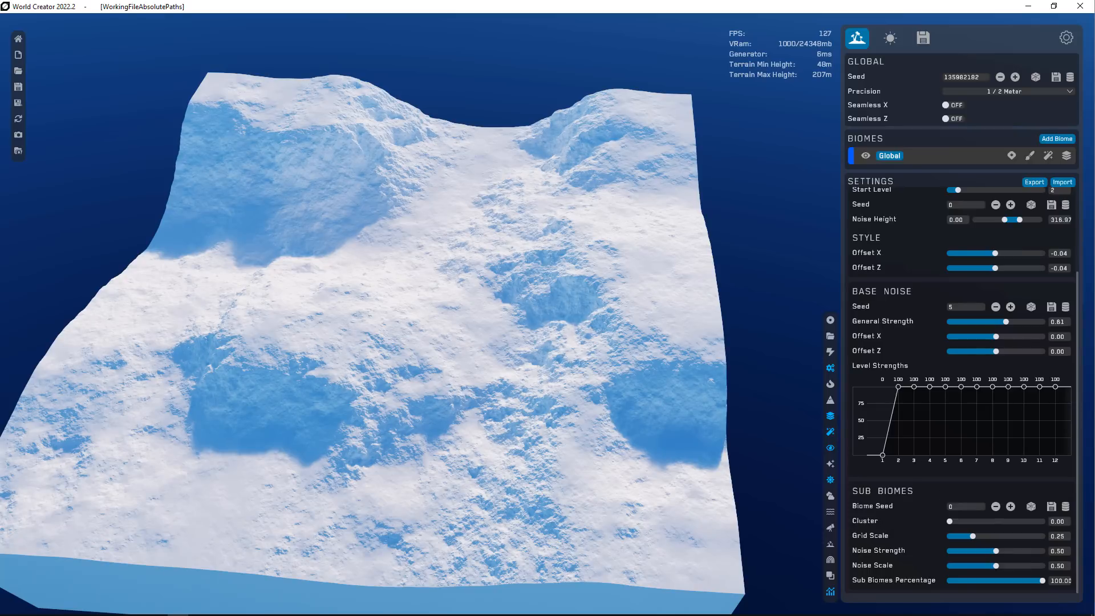
- Add two sub-biomes under the Global biome and look at the settings of each
click(1068, 140)
click(1069, 141)
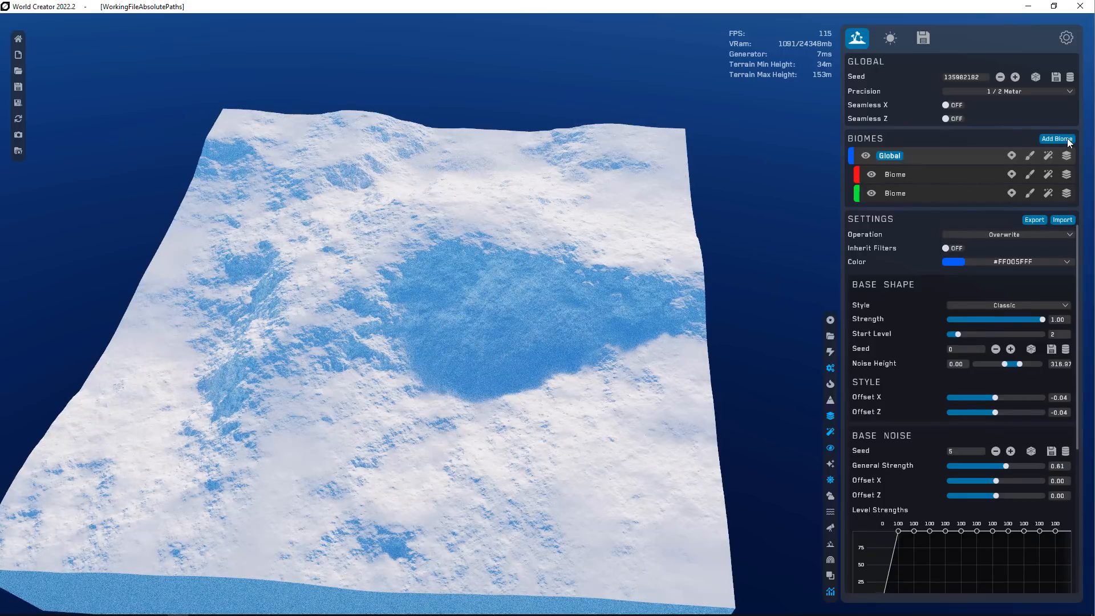
click(917, 180)
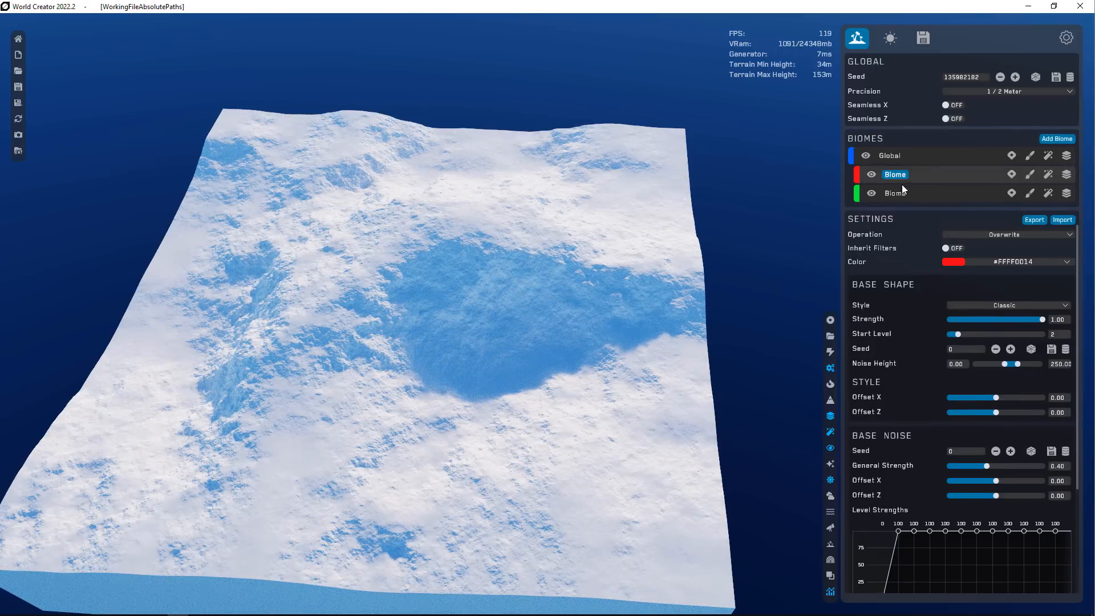
click(895, 194)
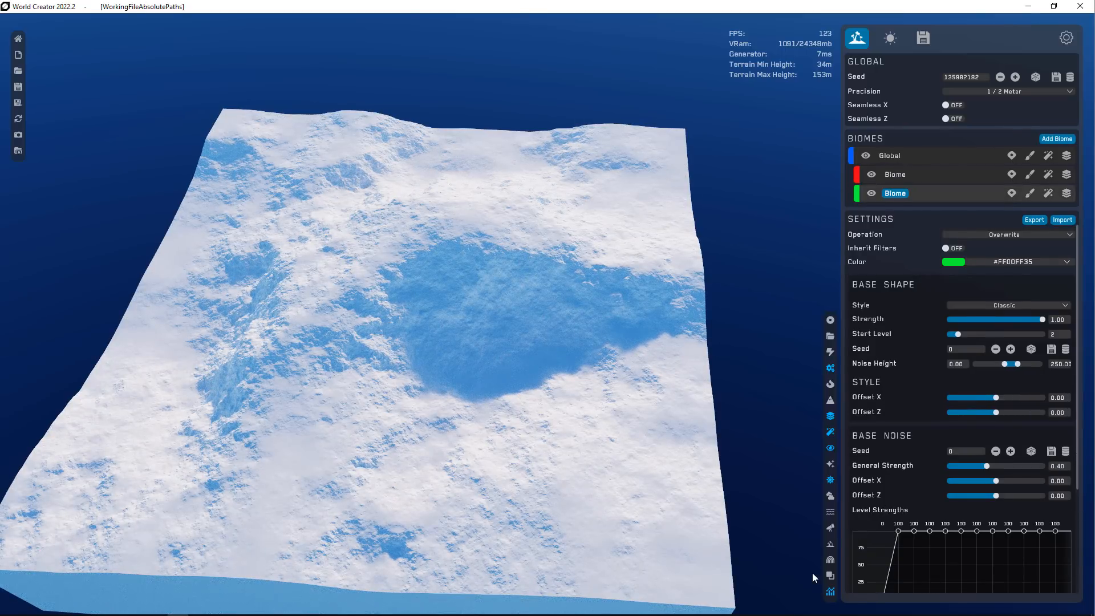
- Show the biome overlay on the terrain and compare the areas covered by the red and green sub-biomes
click(830, 543)
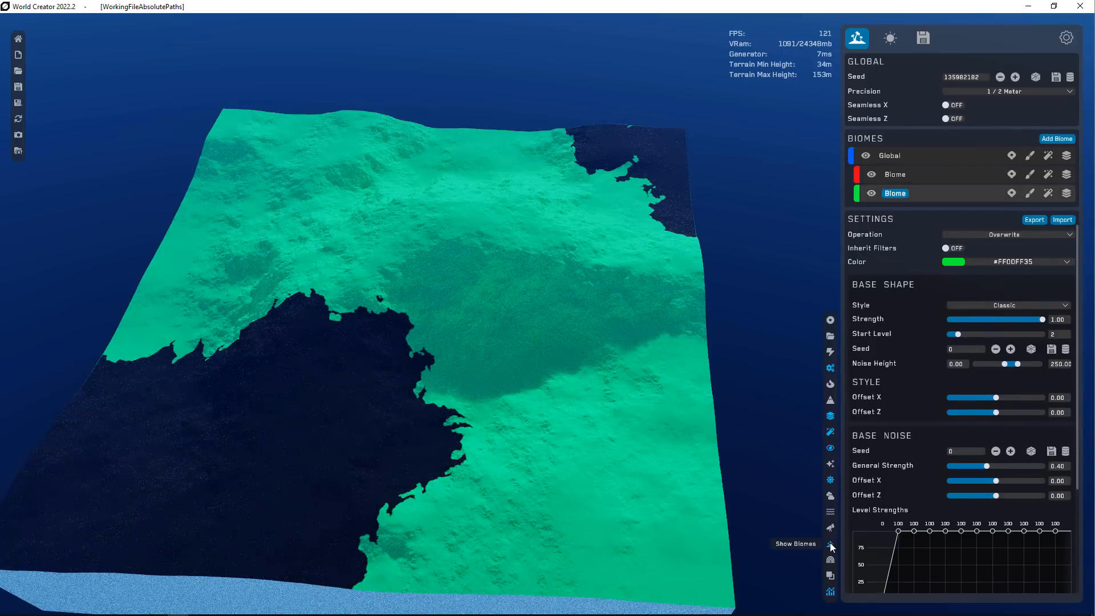
click(901, 156)
click(890, 174)
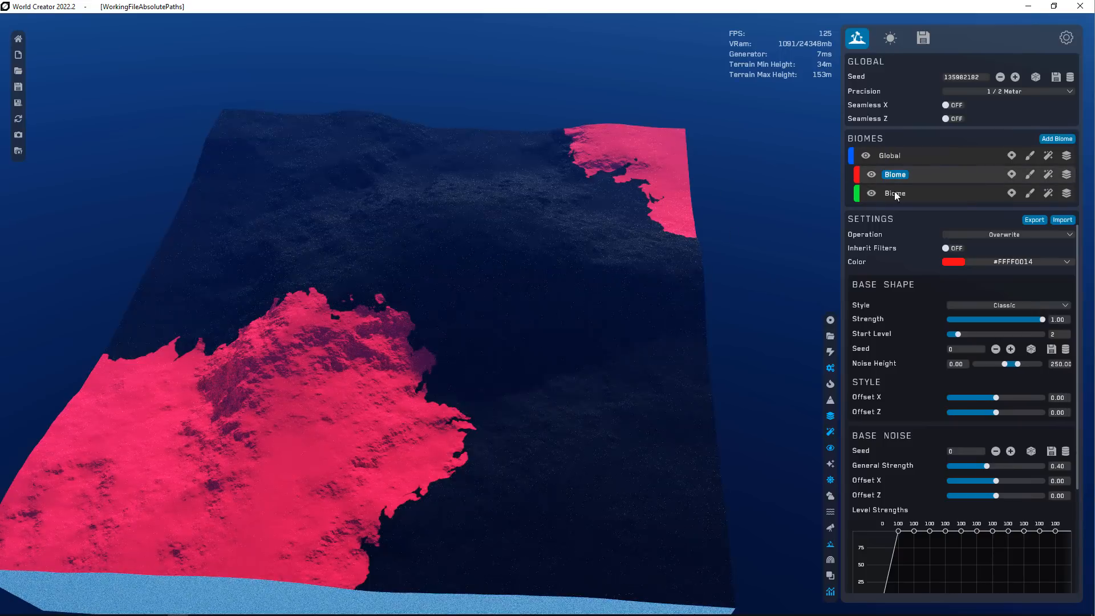
click(894, 193)
click(895, 176)
click(893, 193)
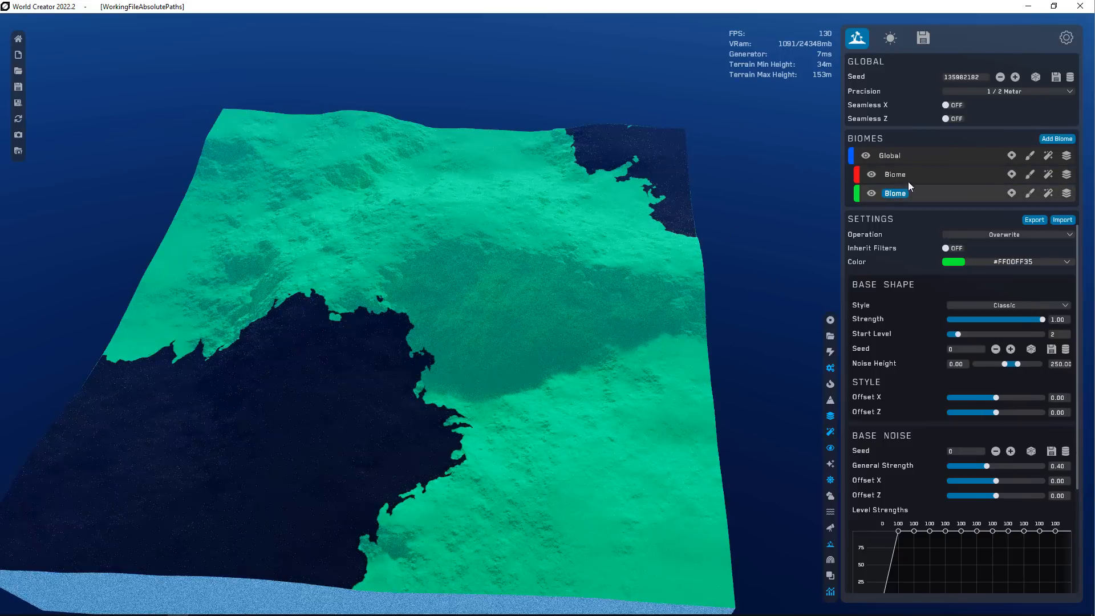
click(907, 175)
click(910, 193)
click(911, 174)
click(907, 192)
click(905, 173)
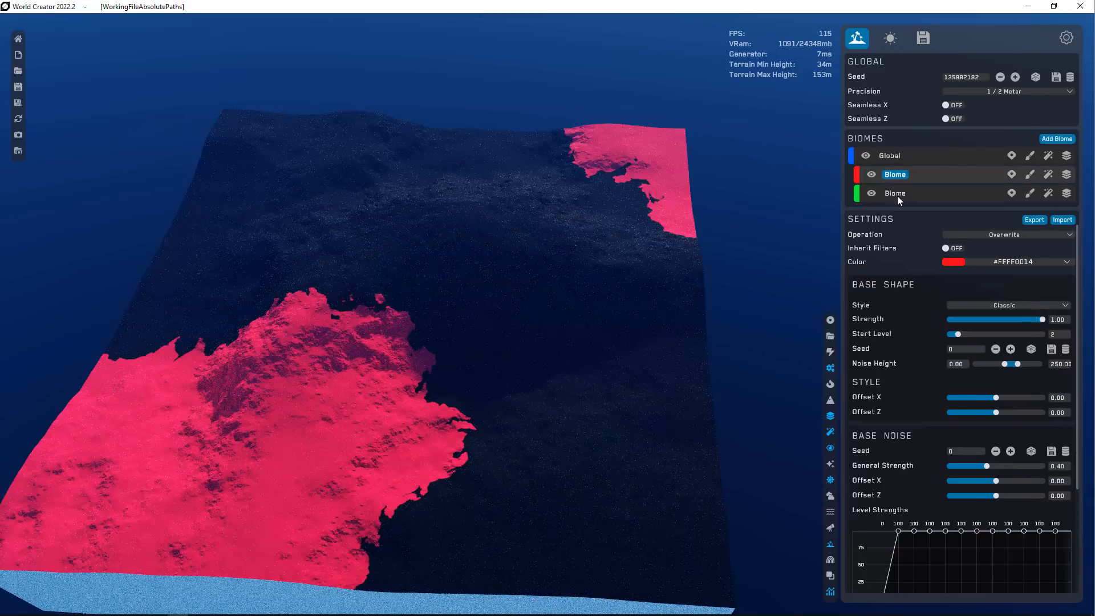
click(898, 194)
click(896, 174)
click(895, 194)
click(894, 175)
click(903, 194)
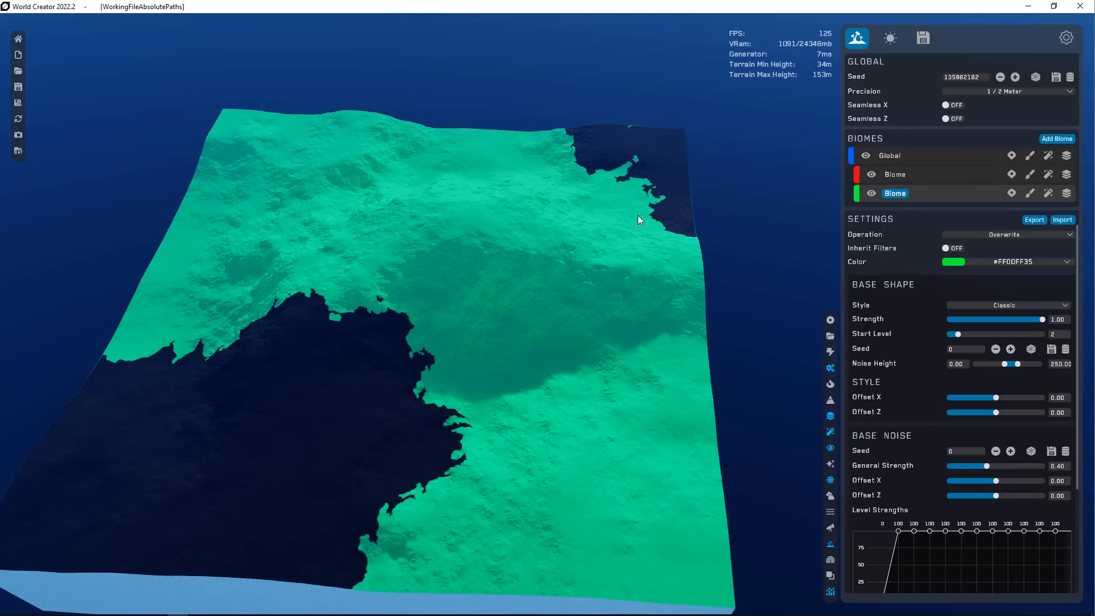
click(897, 175)
click(901, 193)
click(898, 175)
click(899, 193)
click(898, 175)
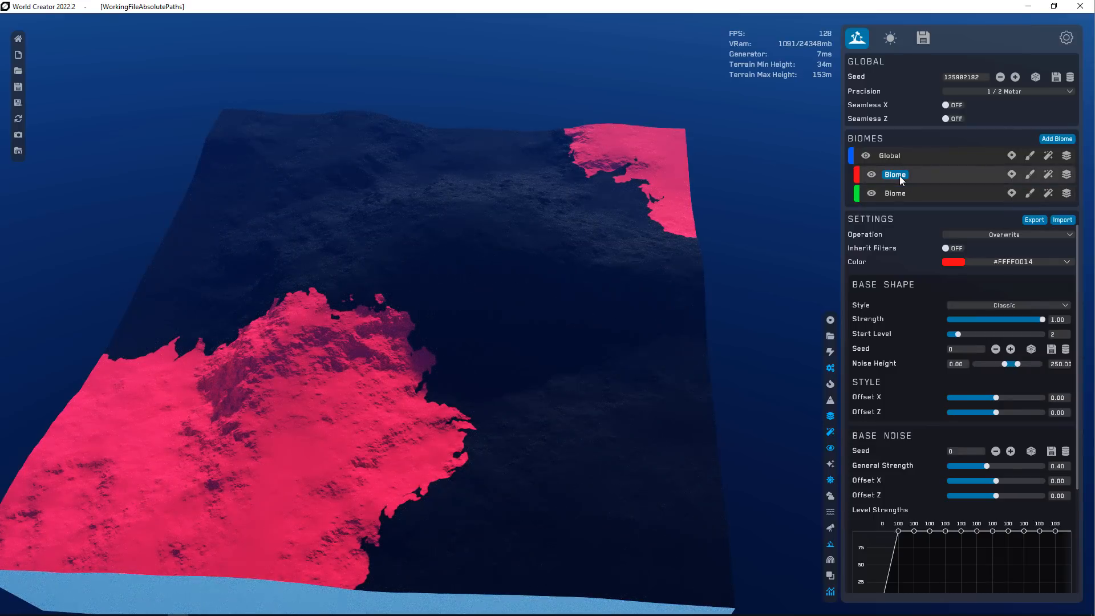
- Set the Global biome's sub-biome cluster to 0.16 and grid scale to 0.40
click(897, 154)
scroll(920, 557, down, 5)
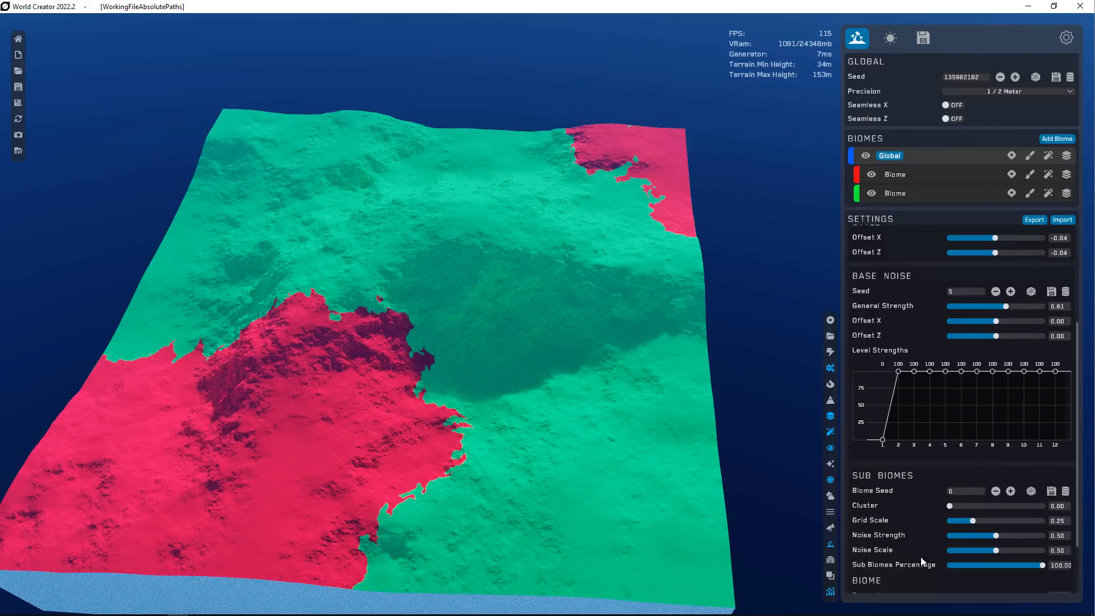
scroll(920, 557, down, 3)
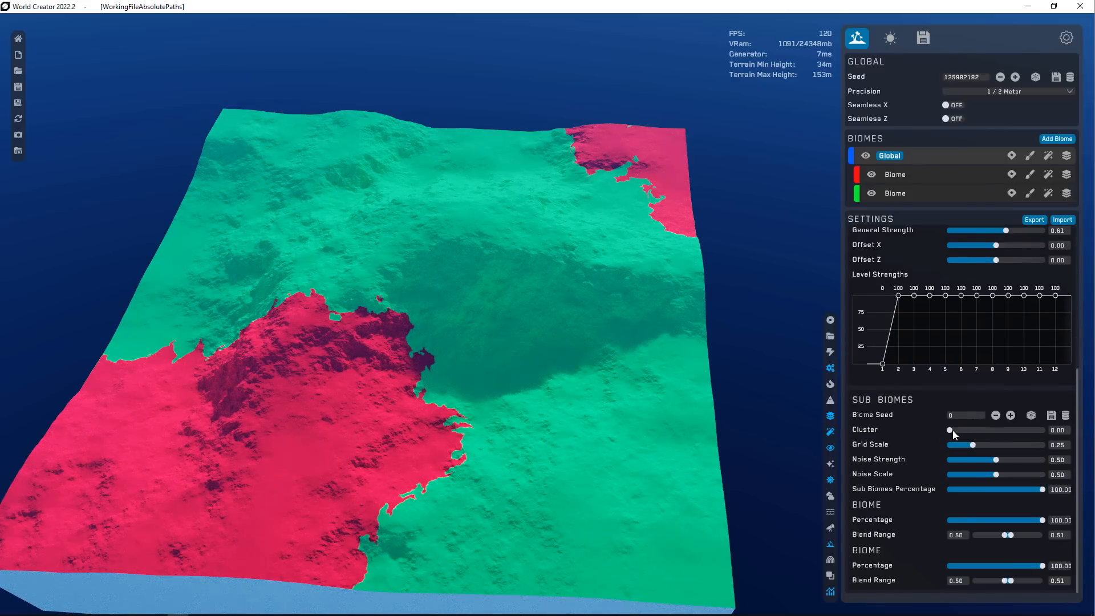
drag(951, 430, 992, 447)
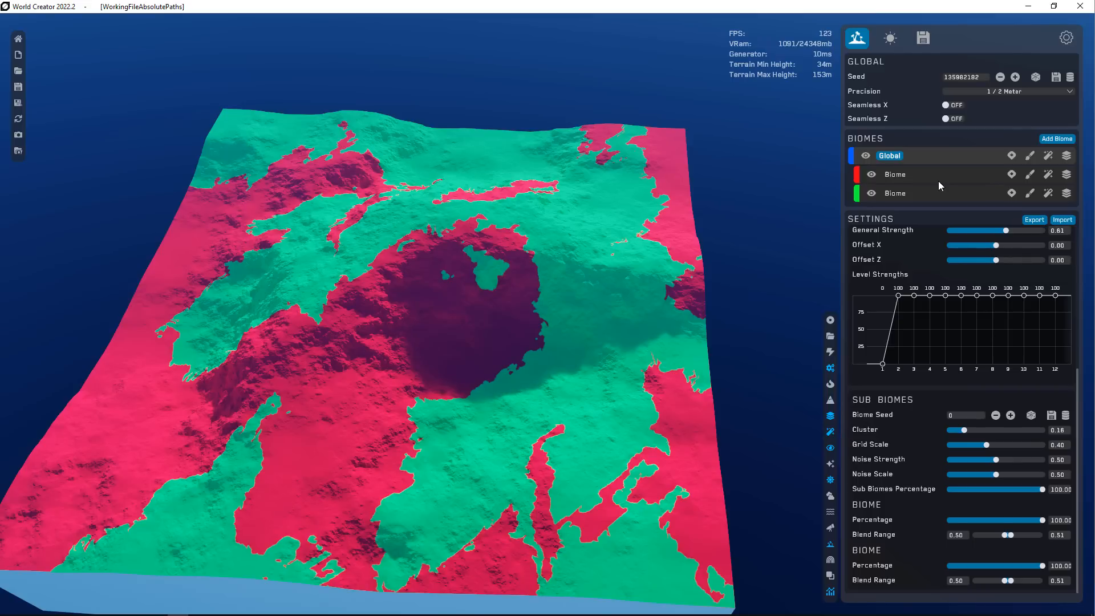
- Remove both sub-biomes from the Global biome and hide the biome overlay
click(910, 177)
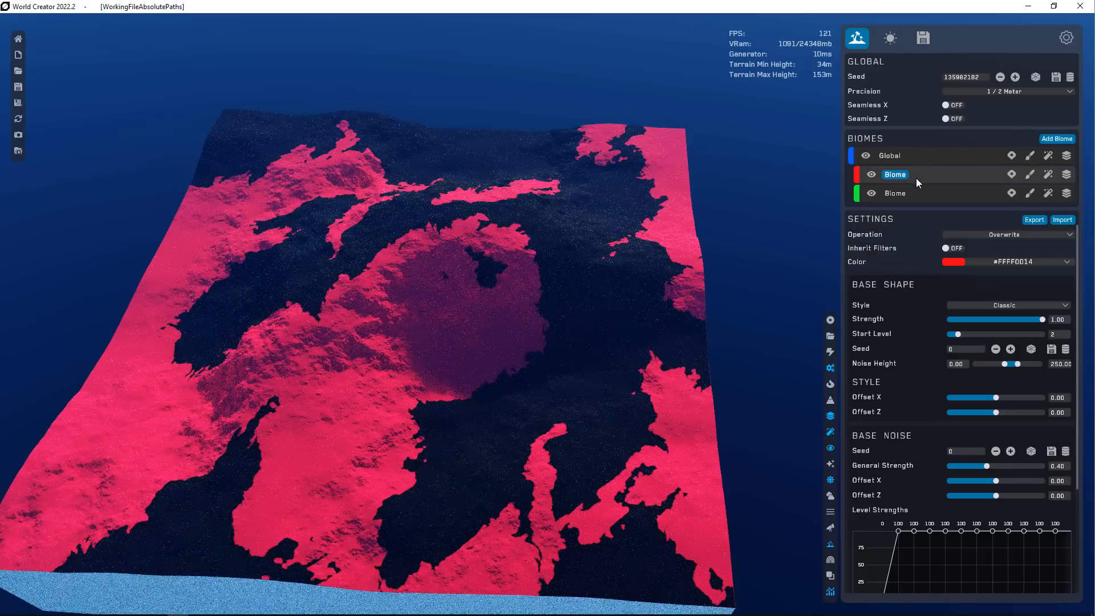
drag(916, 178, 790, 172)
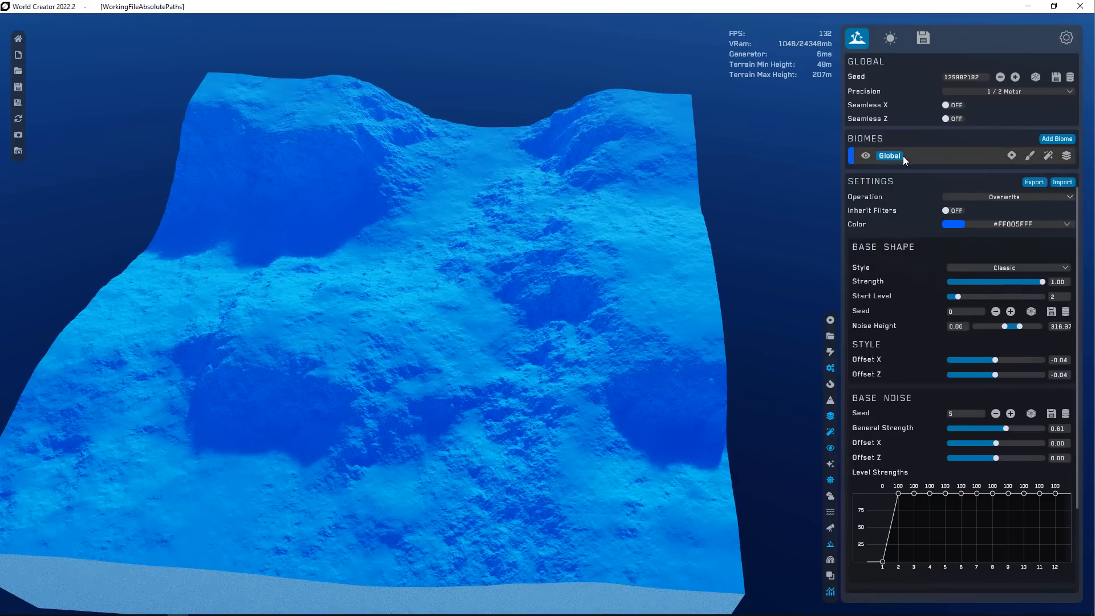
click(830, 546)
scroll(666, 525, up, 3)
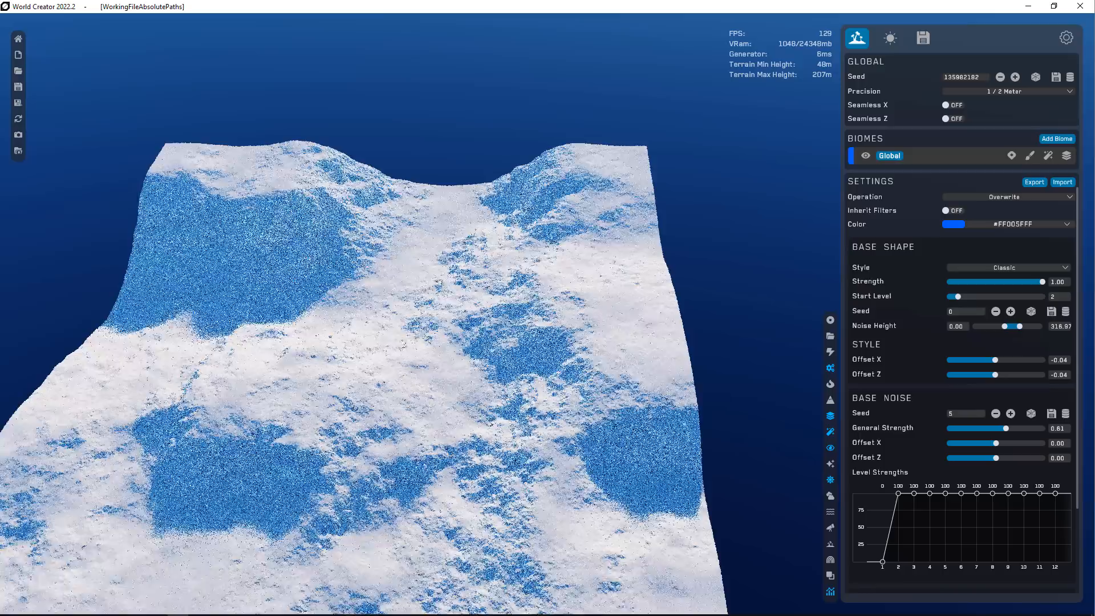
- Look at the Global biome's map settings and create a custom base shape for the biome
right_drag(548, 319, 499, 376)
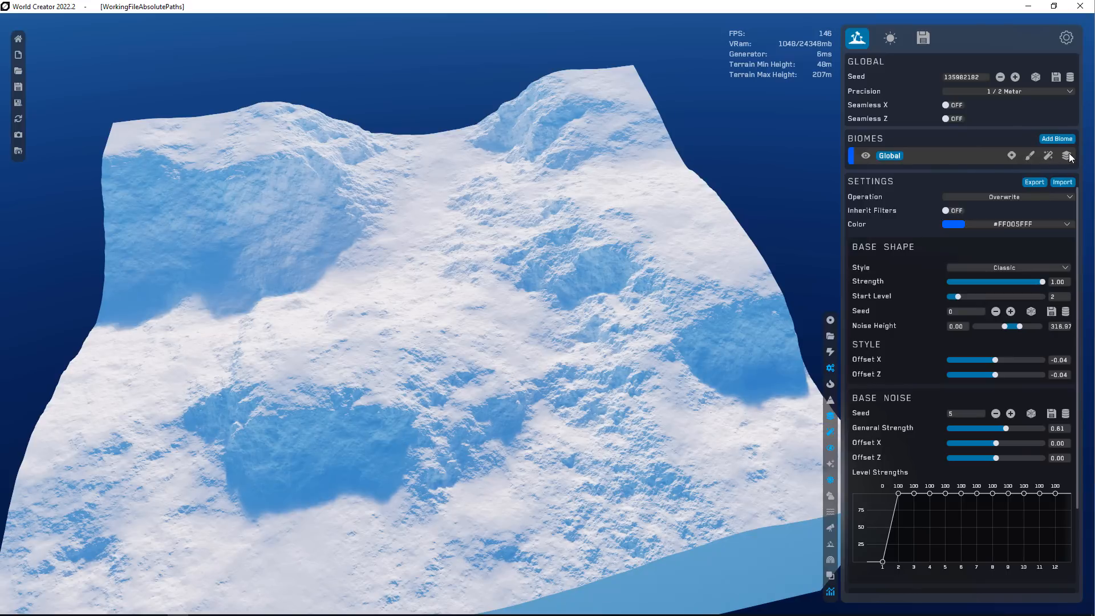
click(1011, 156)
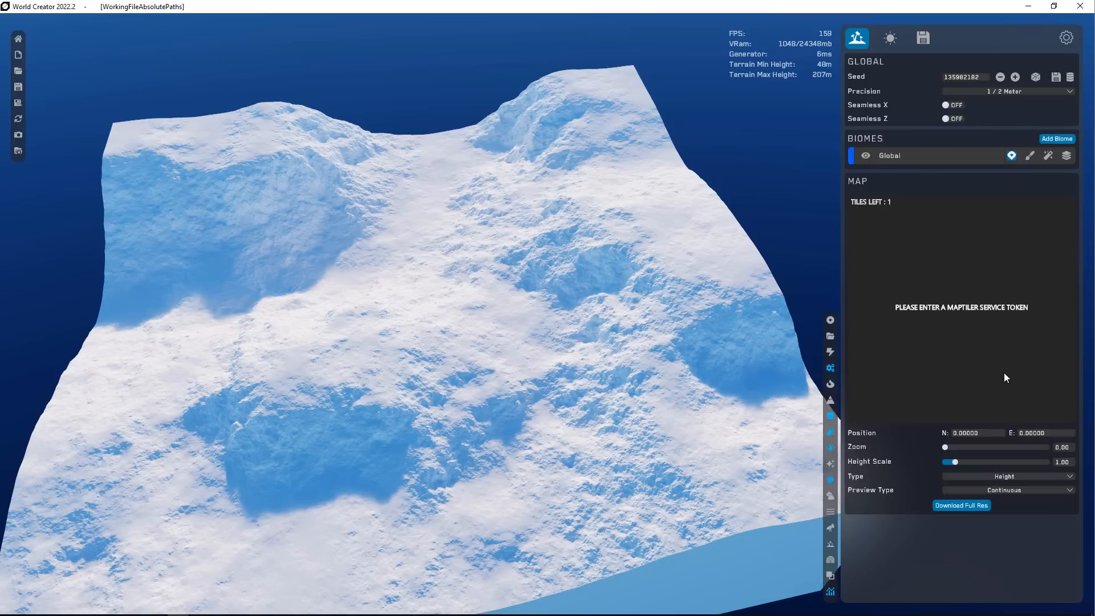
click(1029, 156)
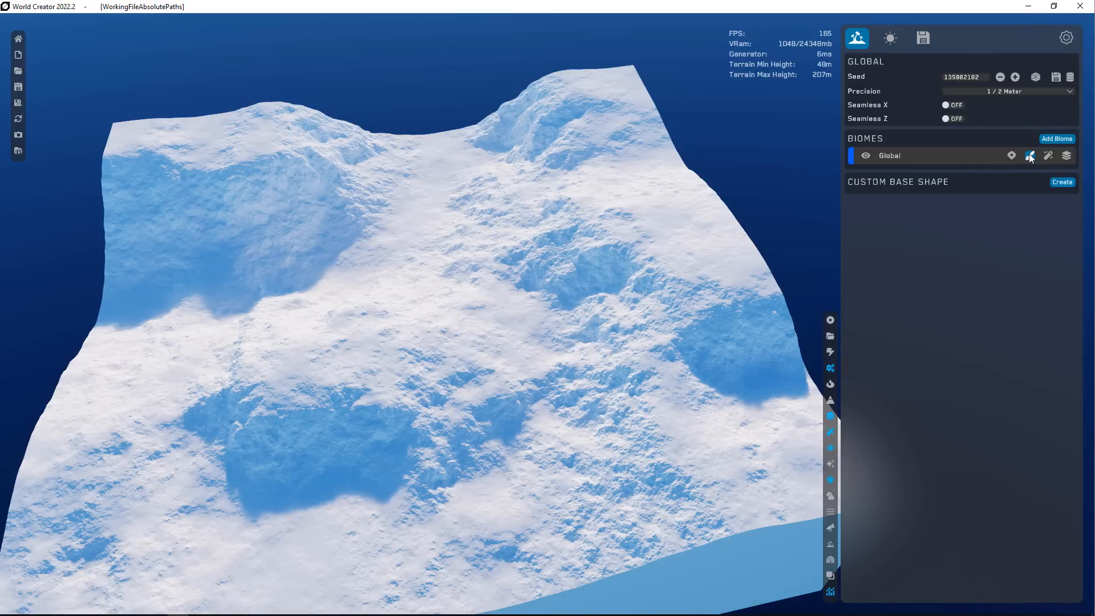
click(1056, 181)
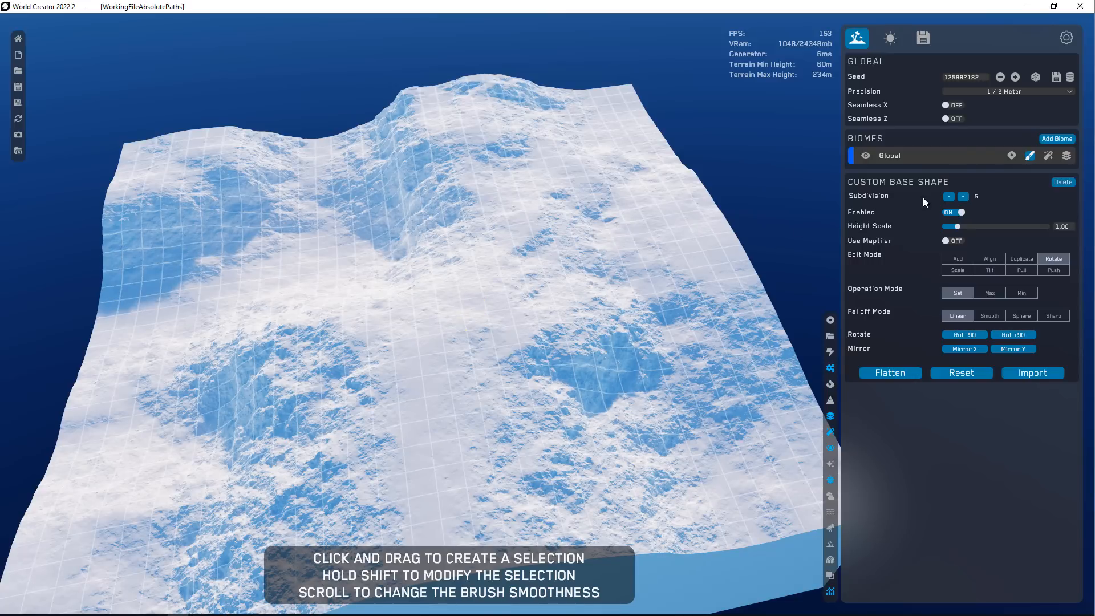
- Compare the custom base shape's tile grid at subdivisions 4, 5 and 6, and keep subdivision 4
click(963, 197)
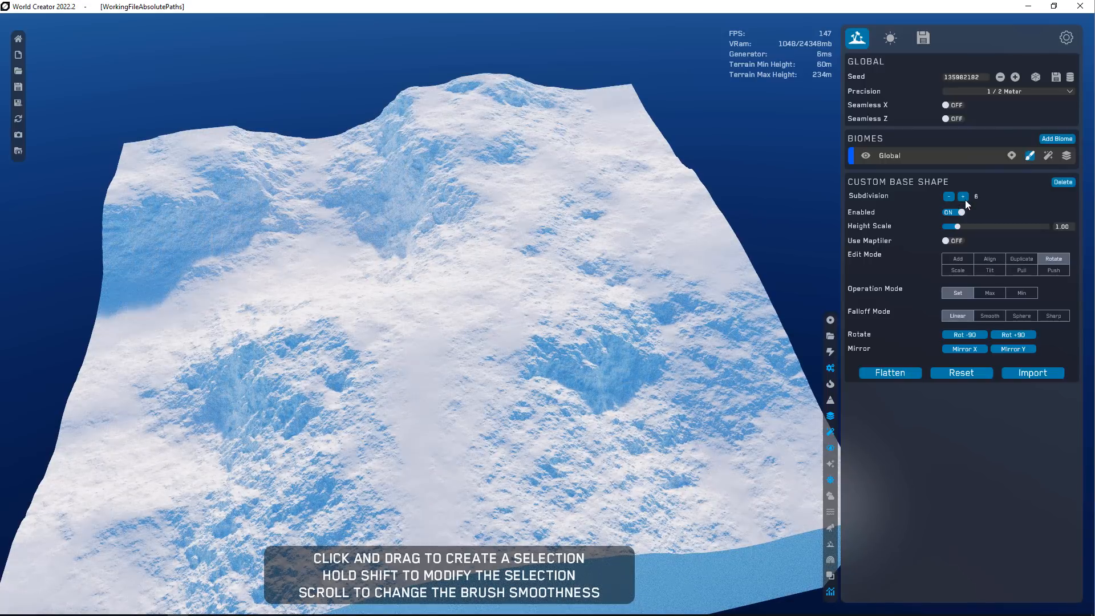
click(949, 196)
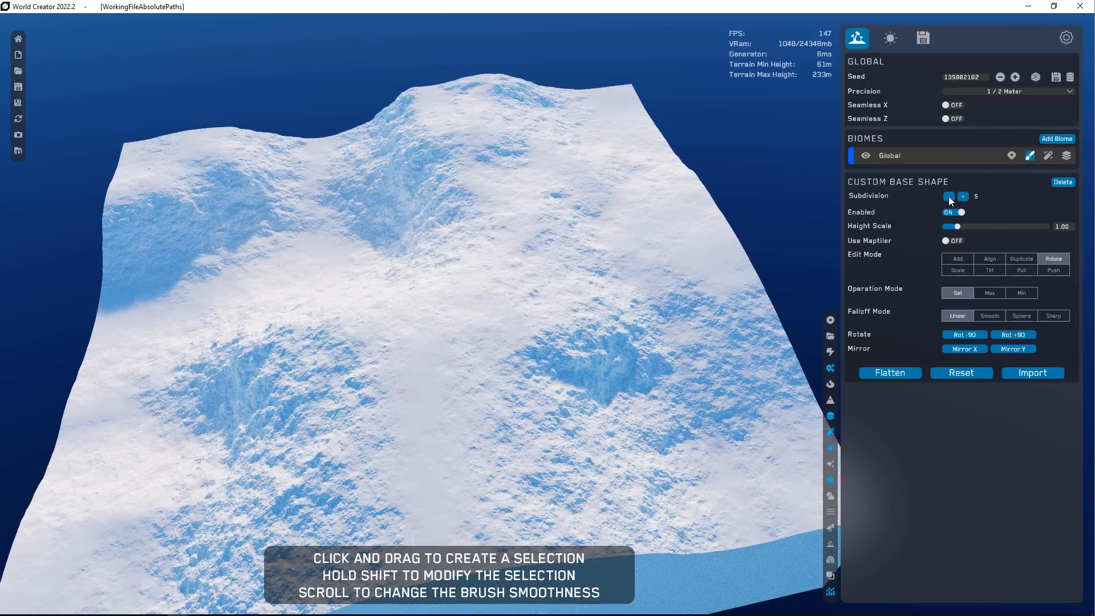
click(948, 196)
click(963, 197)
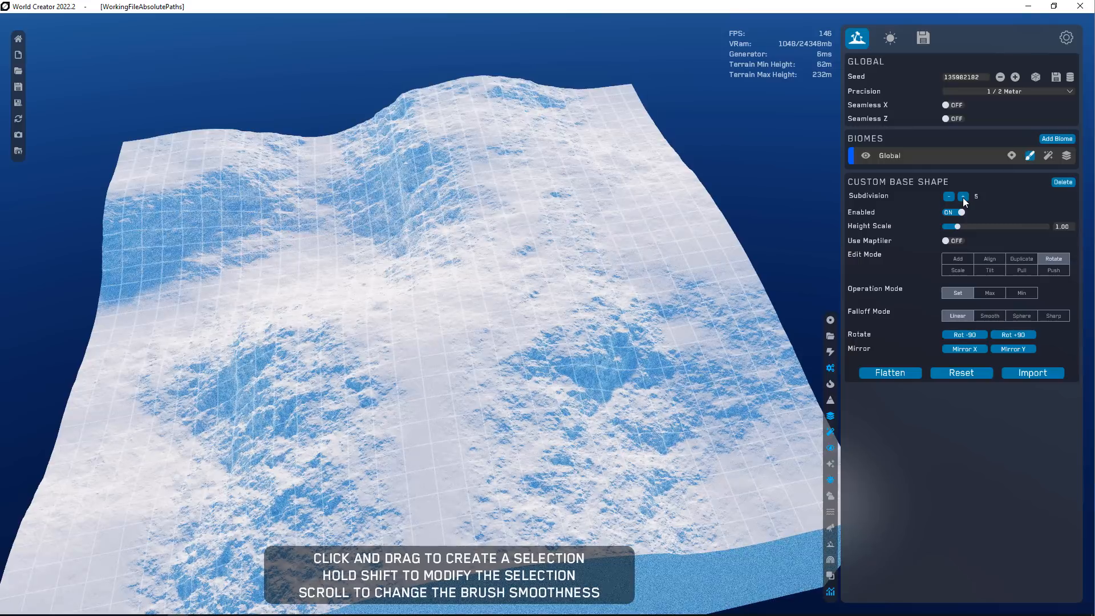
click(948, 197)
click(445, 355)
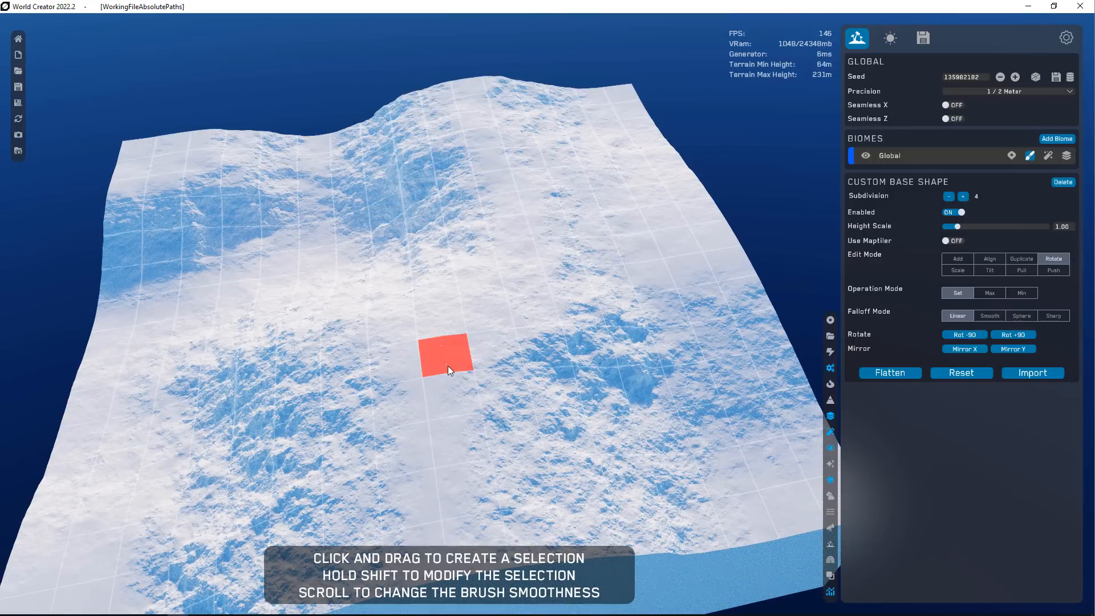
right_drag(617, 485, 935, 345)
click(964, 197)
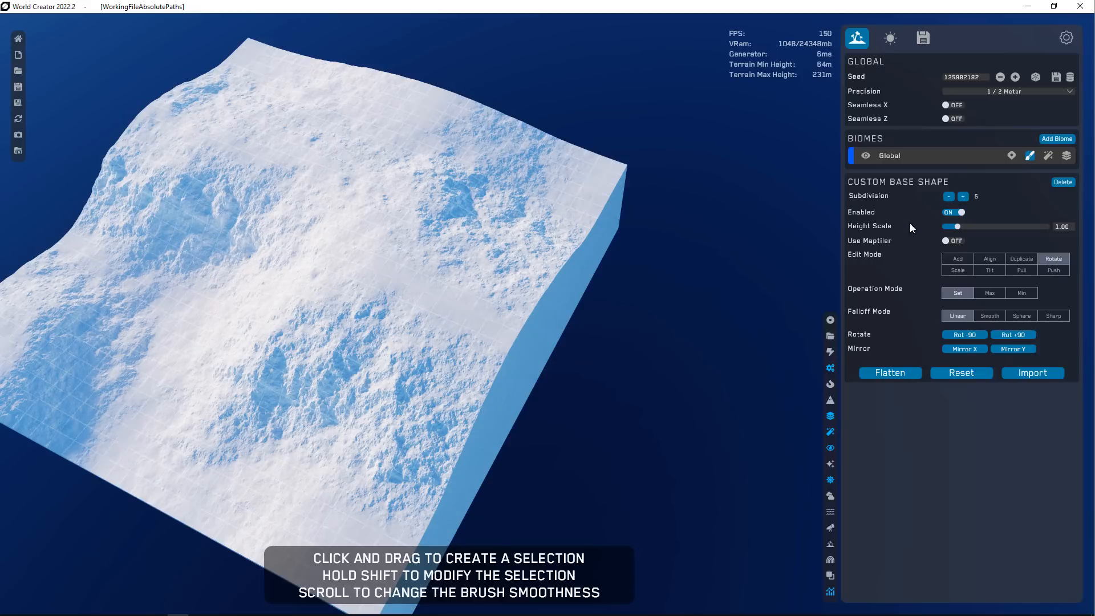
click(949, 197)
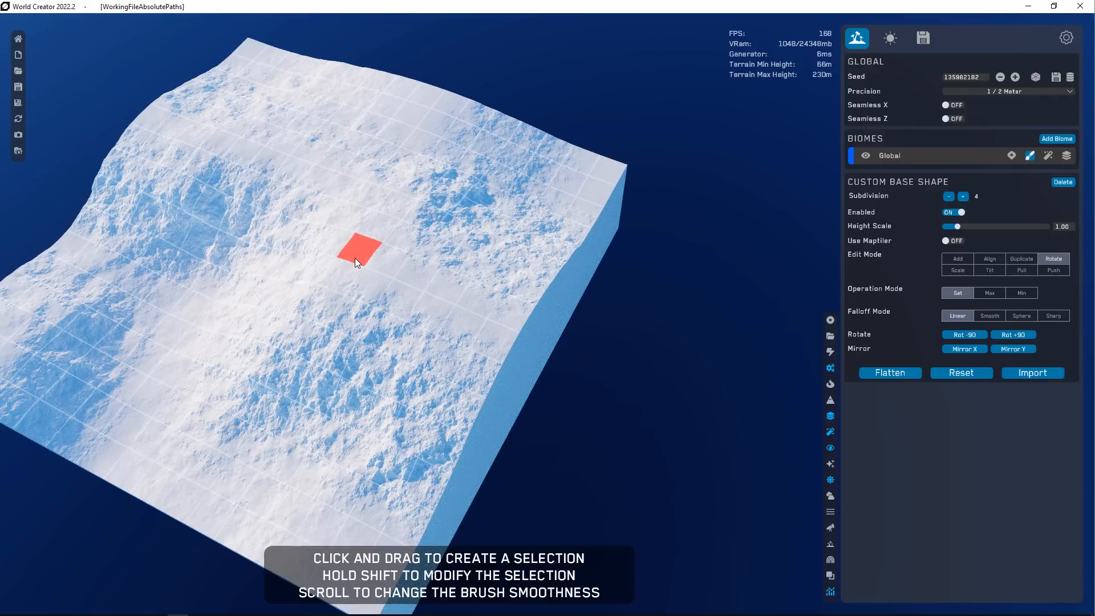
- Set the edit mode to Add and lower a tile in the terrain's middle by about 12 m, trying wide and narrow brush smoothness
drag(354, 258, 487, 279)
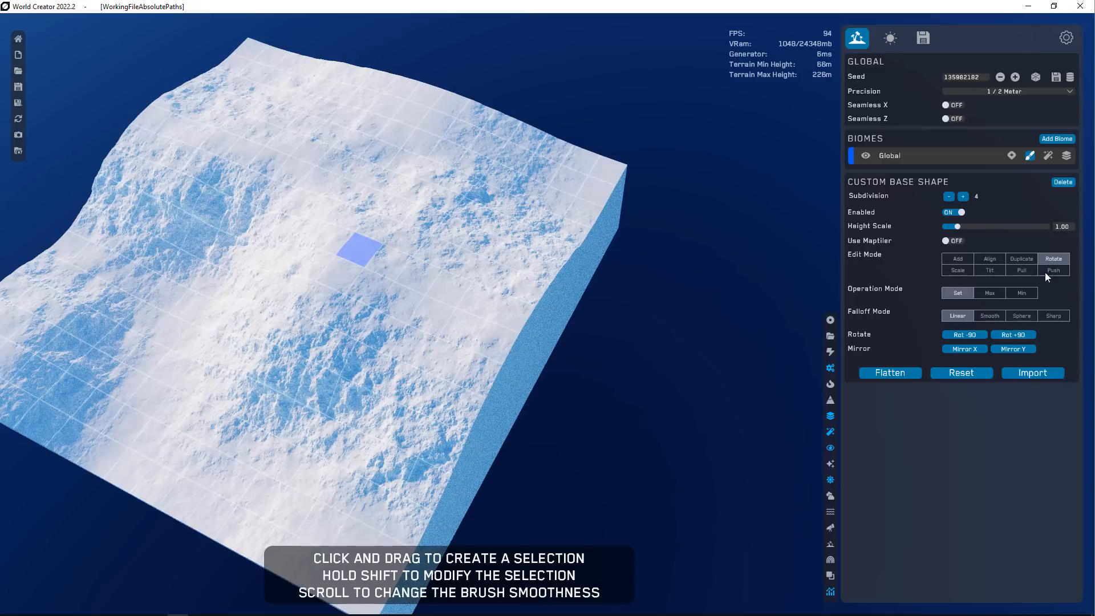
click(962, 261)
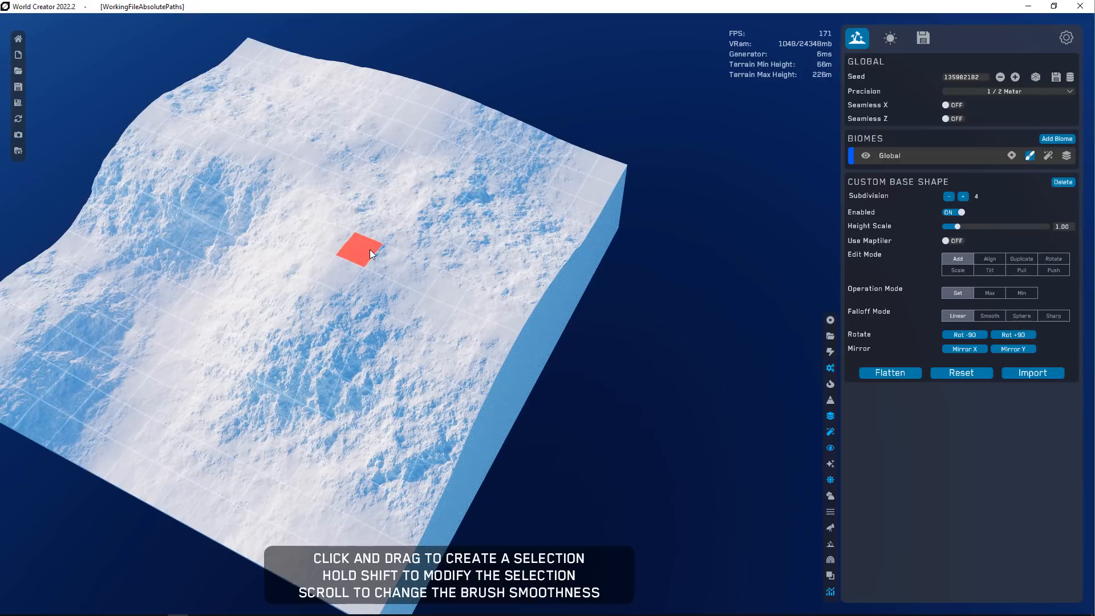
drag(361, 251, 378, 264)
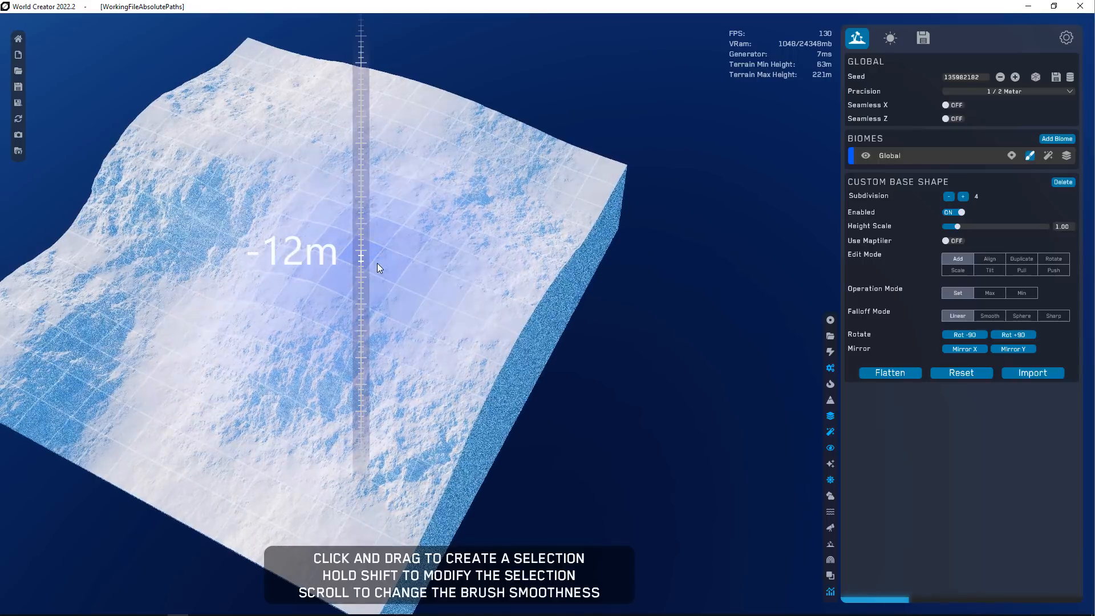
scroll(368, 264, up, 2)
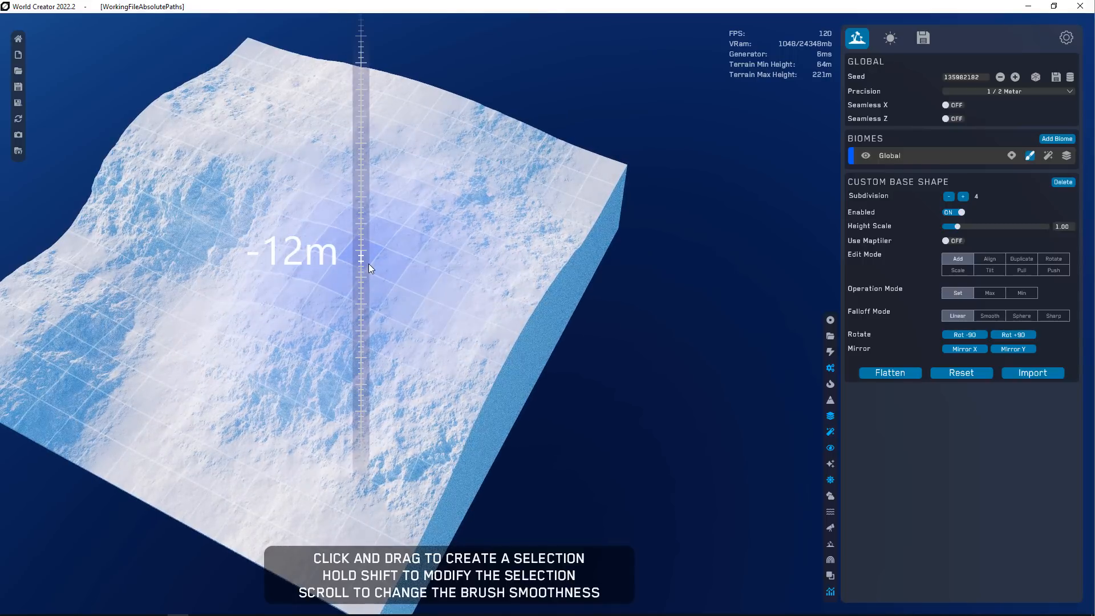
scroll(369, 263, down, 2)
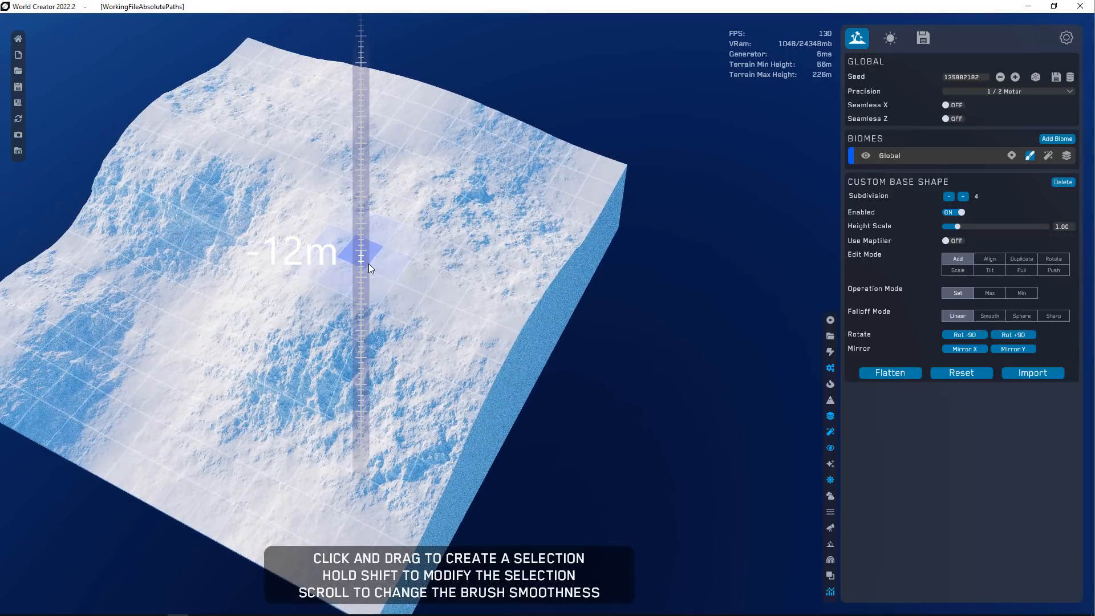
- Lower more tiles around the terrain's middle with a smoother brush to carve out a valley
drag(368, 264, 360, 326)
scroll(360, 303, up, 2)
drag(469, 255, 470, 313)
drag(322, 251, 335, 285)
right_drag(605, 387, 559, 290)
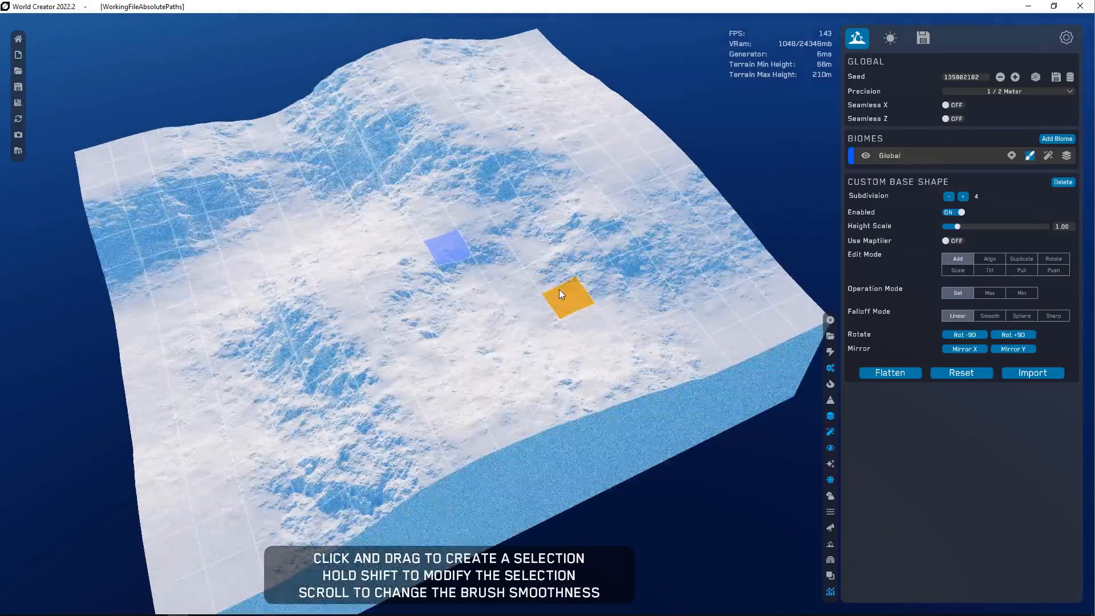
drag(418, 237, 466, 274)
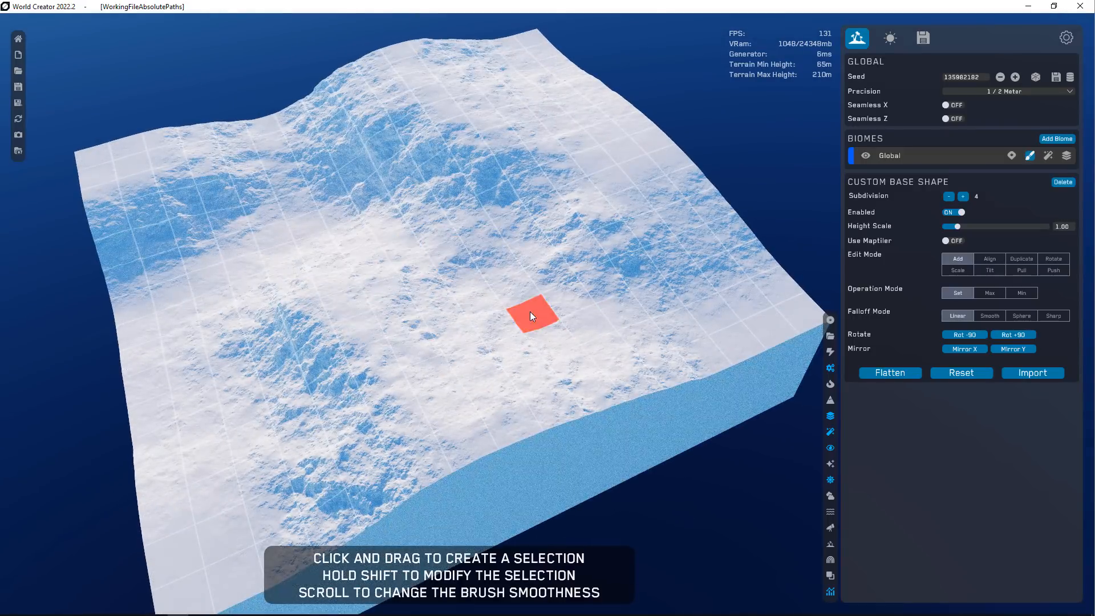
drag(529, 313, 541, 334)
- Raise several tiles on the near side of the valley to build up the front ridge
drag(350, 342, 358, 322)
drag(452, 402, 453, 386)
drag(402, 359, 406, 344)
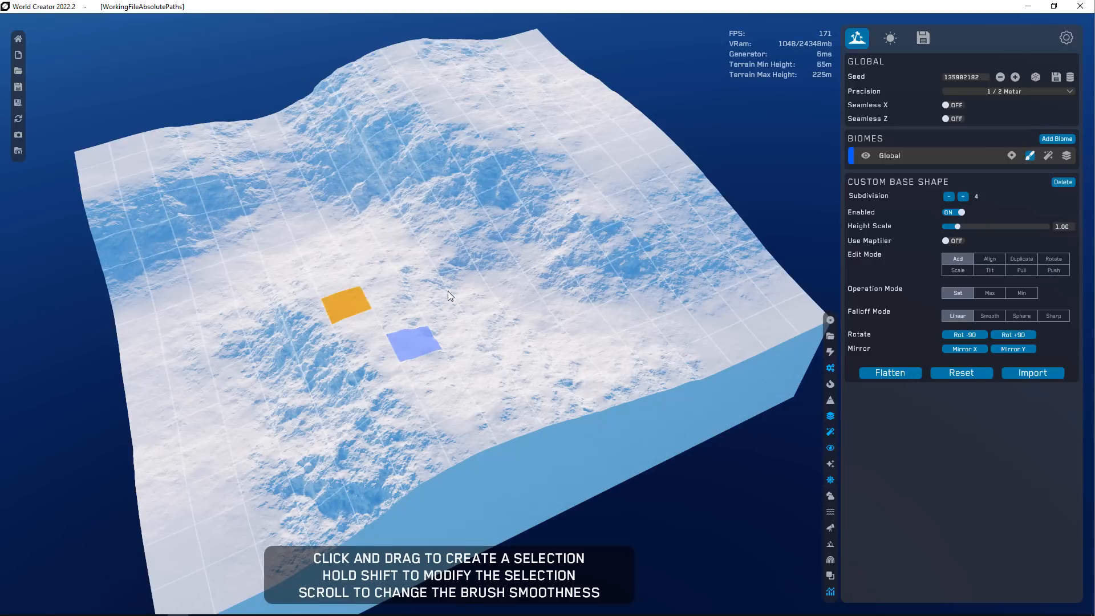
- Raise tiles along the far ridge behind the valley and slightly lower one tile on its slope
drag(476, 119, 485, 86)
drag(589, 166, 587, 142)
drag(501, 124, 494, 100)
click(542, 141)
mouse_move(542, 142)
mouse_down()
mouse_move(545, 121)
mouse_move(536, 155)
mouse_up()
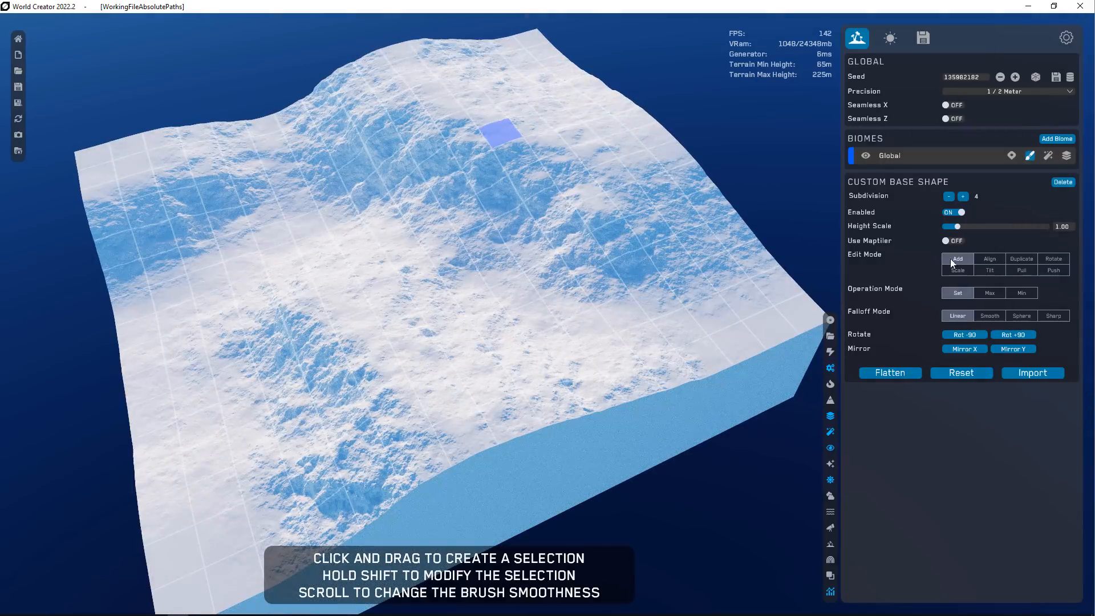
- Select a block of tiles in the terrain's middle and try the Align and Duplicate edit modes on it
click(988, 258)
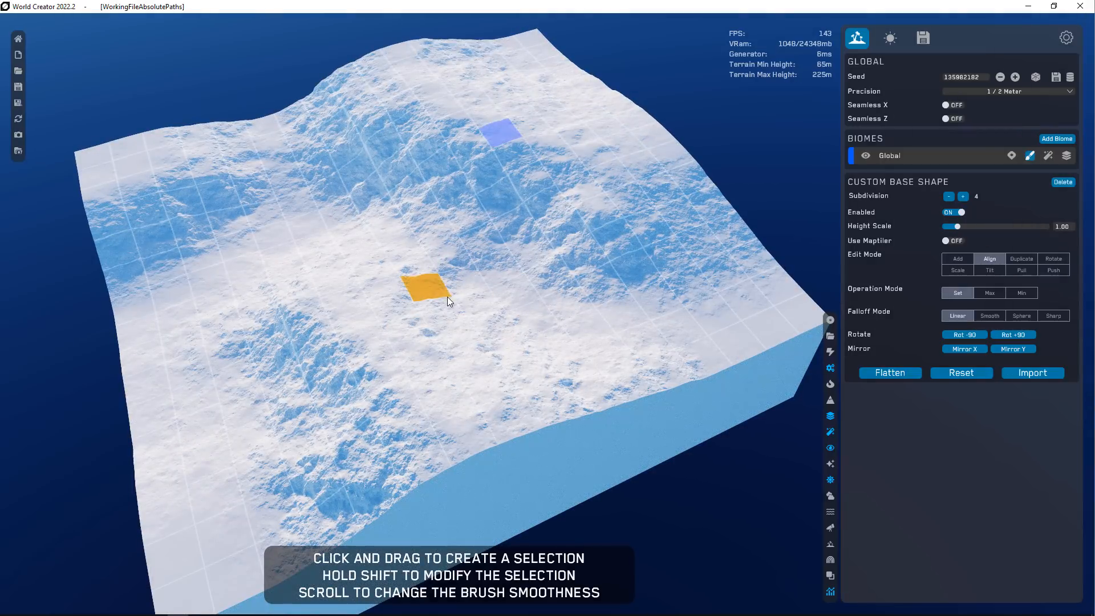
drag(334, 257, 333, 258)
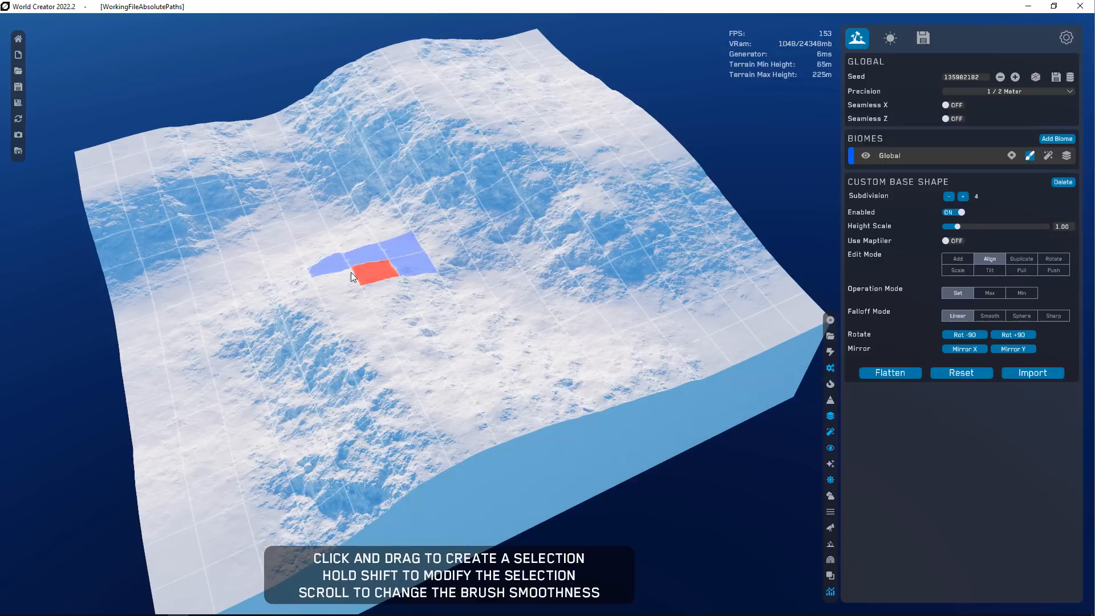
mouse_move(351, 273)
mouse_down()
mouse_move(342, 299)
mouse_move(403, 289)
mouse_move(410, 265)
mouse_move(712, 273)
mouse_move(557, 274)
mouse_move(713, 272)
mouse_move(558, 275)
mouse_move(570, 273)
mouse_up()
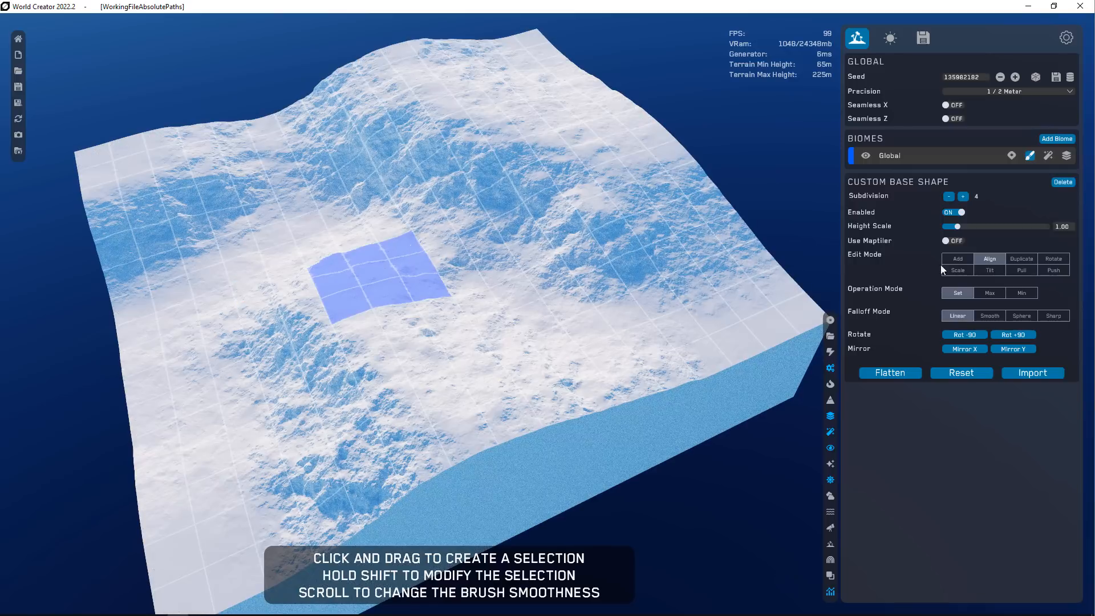
click(1022, 260)
mouse_move(342, 287)
mouse_down()
mouse_move(502, 283)
mouse_move(614, 337)
mouse_up()
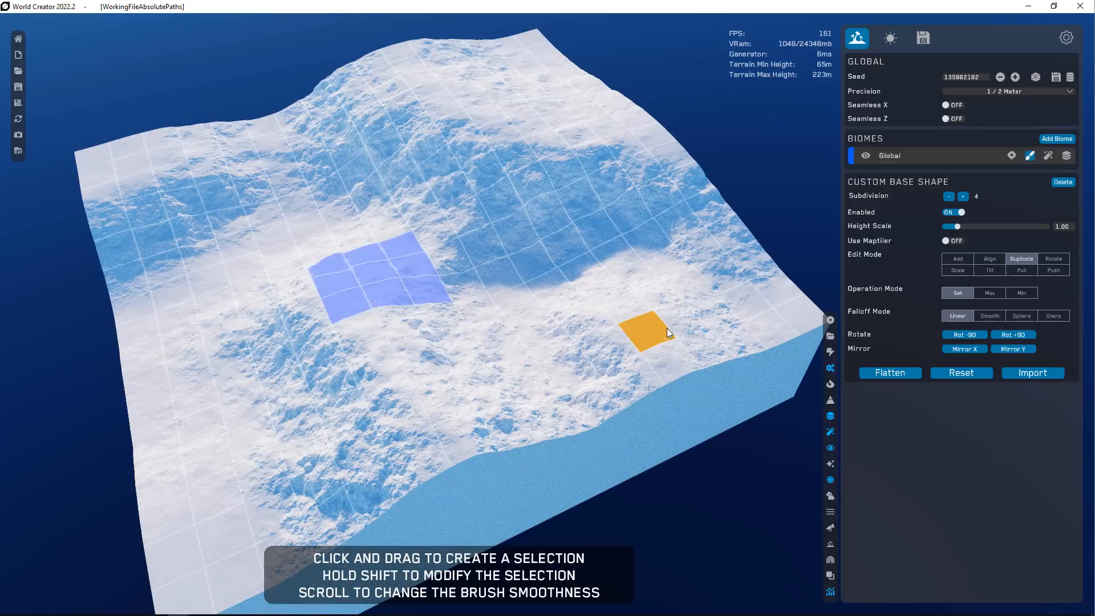
- Return the edit mode to Add and compare the terrain with the custom base shape disabled and enabled
click(1054, 257)
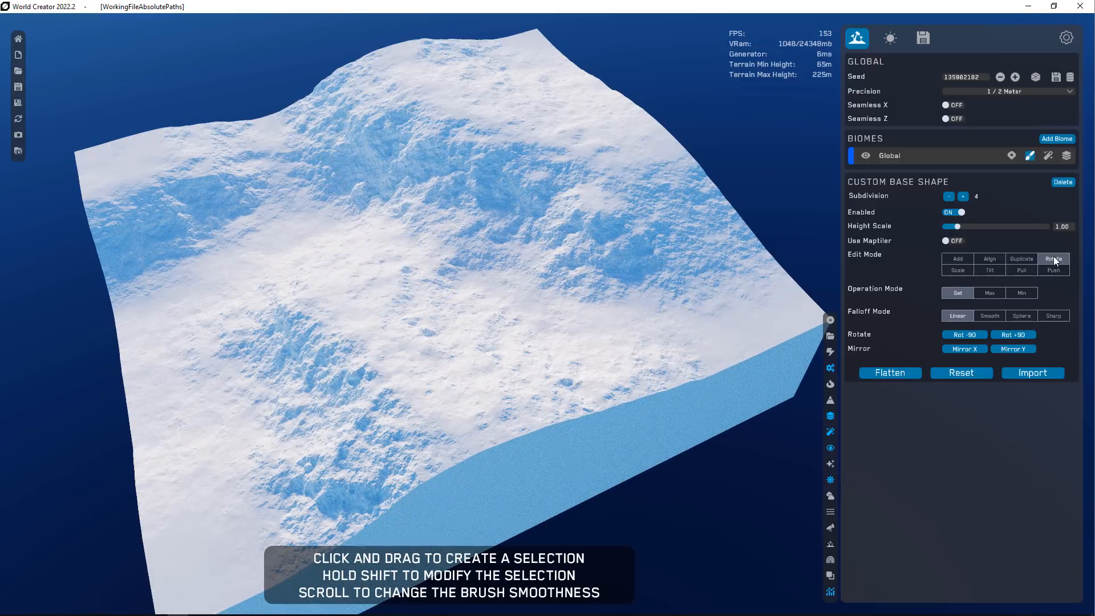
click(953, 273)
click(984, 273)
click(959, 259)
click(954, 212)
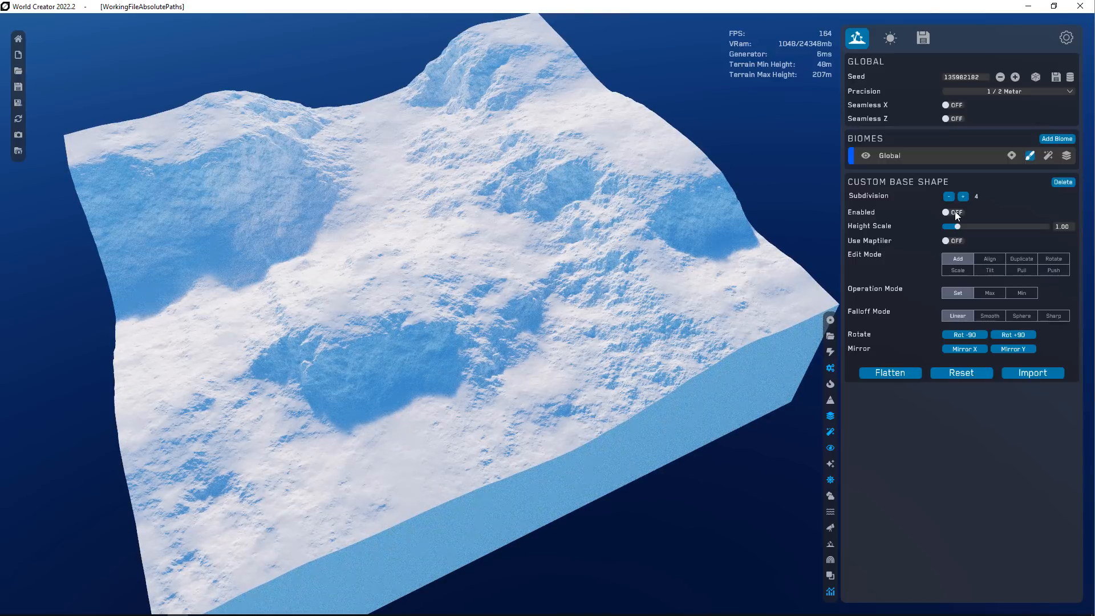
click(955, 212)
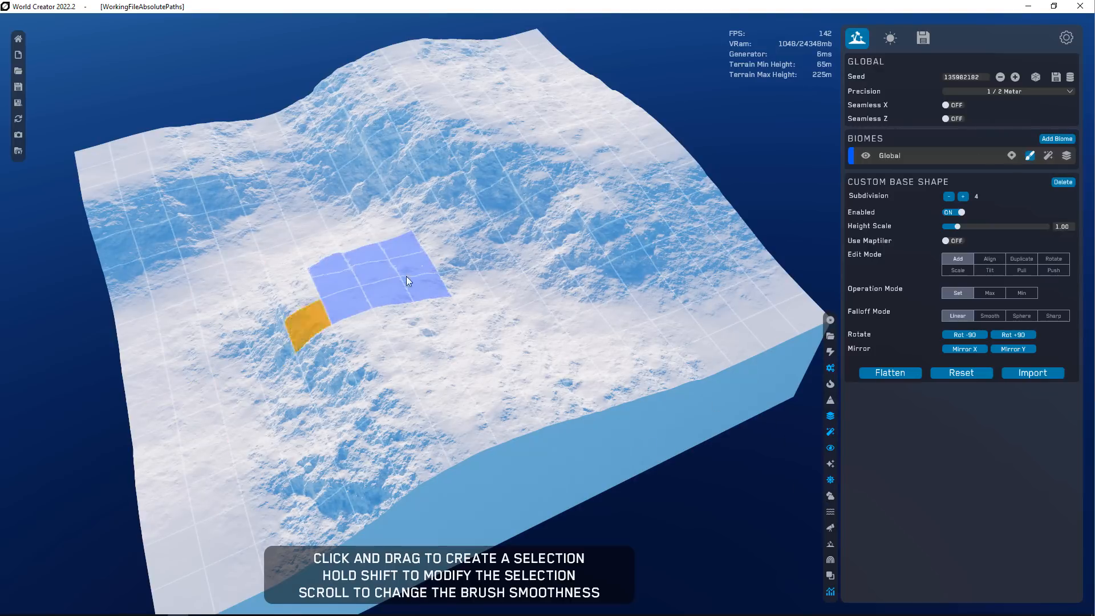
- Set the subdivision to 5 and apply the Align edit mode to a diagonal strip of tiles down the far ridge's slope
click(963, 196)
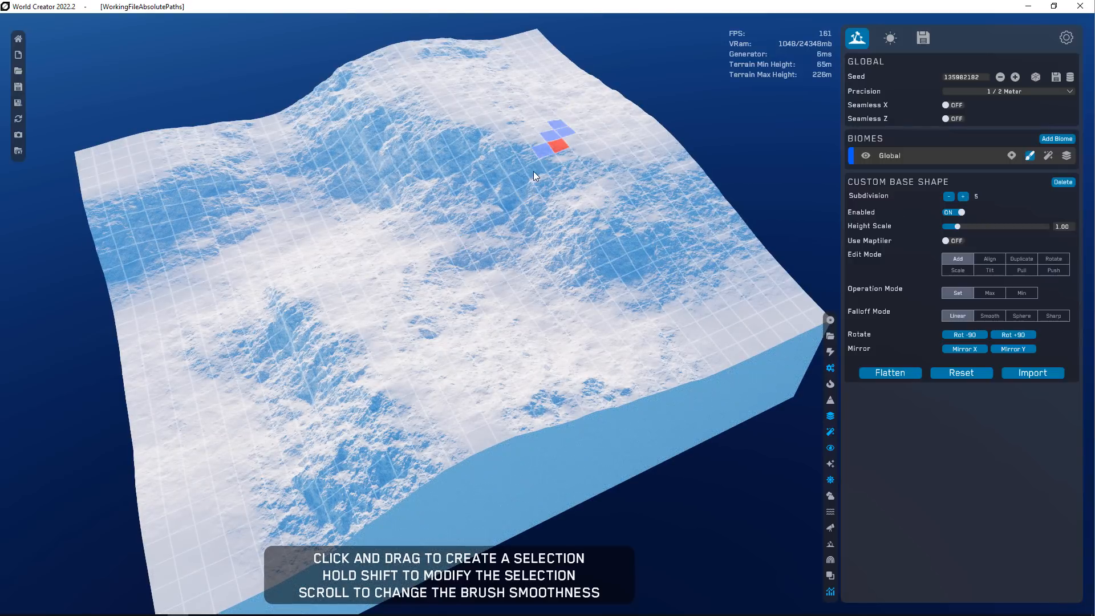
drag(521, 217, 535, 211)
click(992, 258)
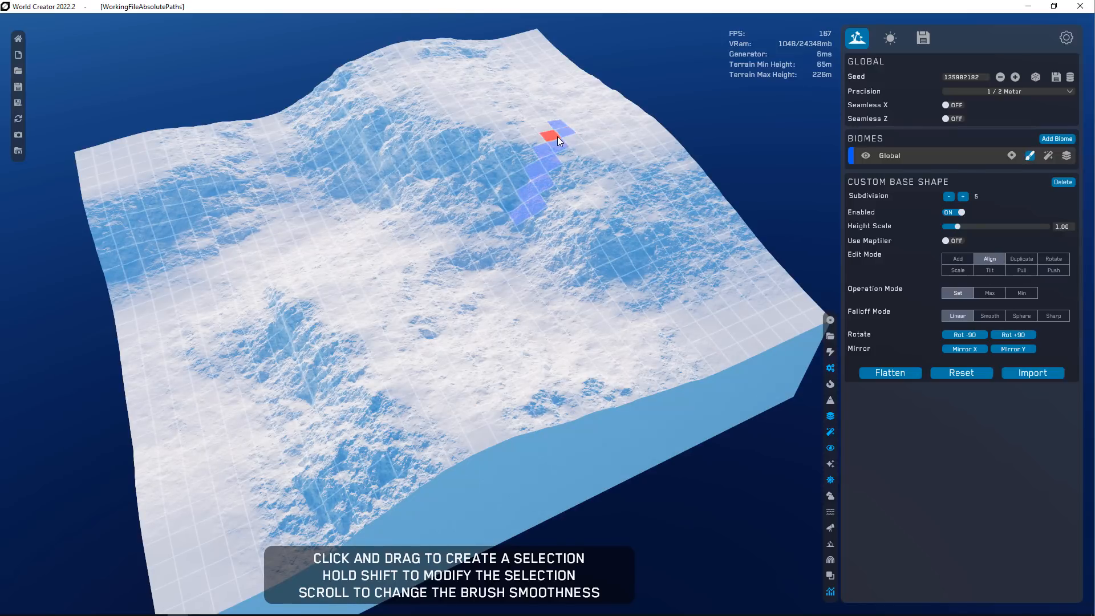
drag(557, 136, 824, 124)
- Lower the diagonal strip of tiles with the Add edit mode to form a steep cut in the slope
click(956, 260)
mouse_move(551, 157)
mouse_down()
mouse_move(549, 247)
mouse_move(560, 234)
mouse_up()
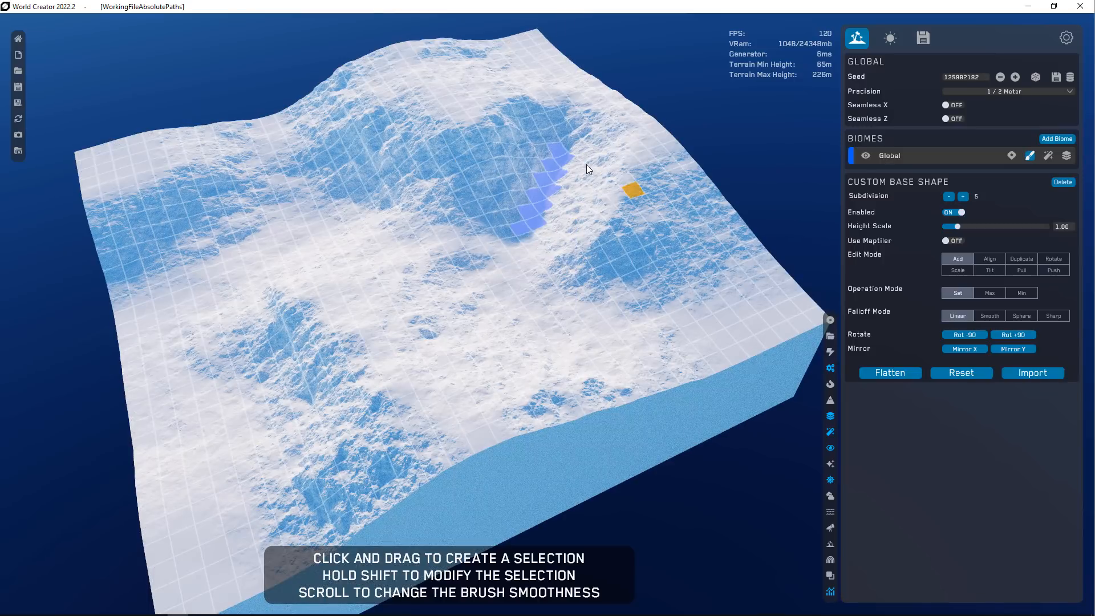
click(617, 197)
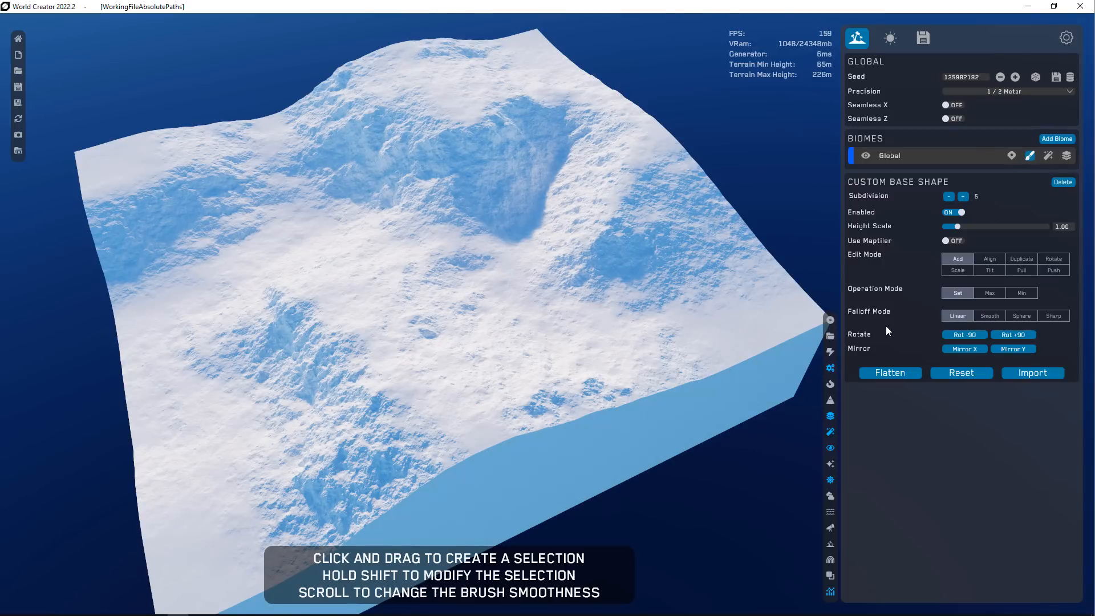
- Add a Design - Voronoi filter to the Global biome and hide its effect on the terrain
click(1048, 156)
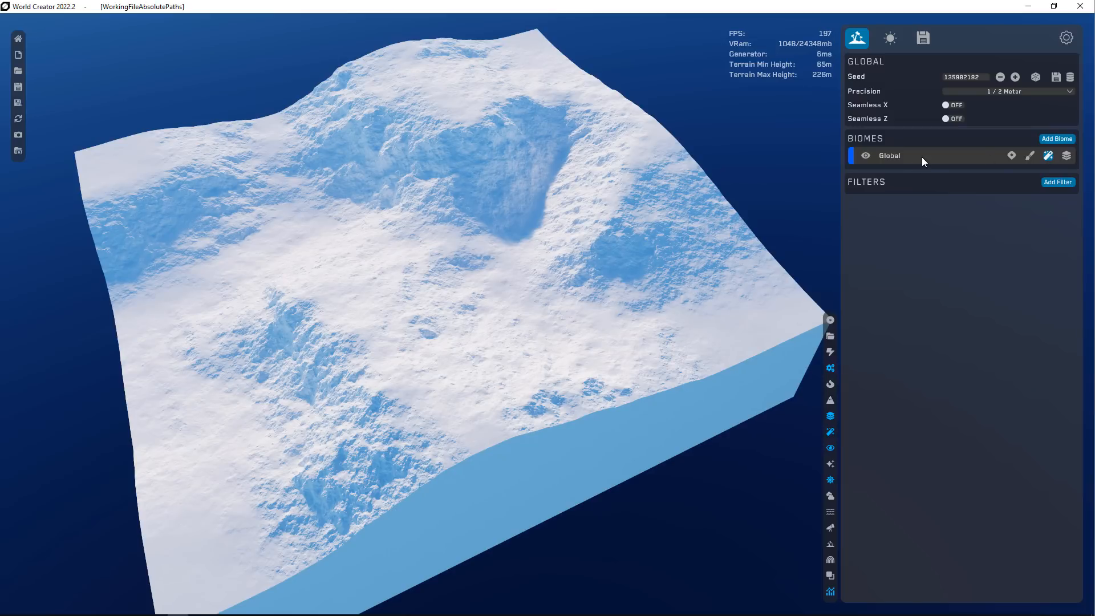
click(1059, 183)
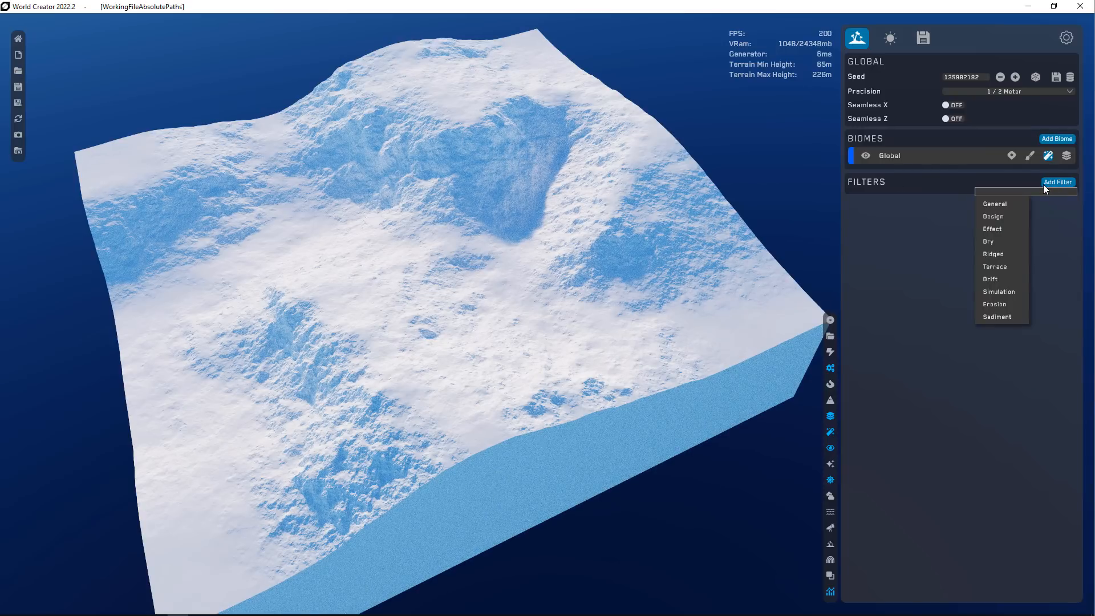
mouse_move(992, 209)
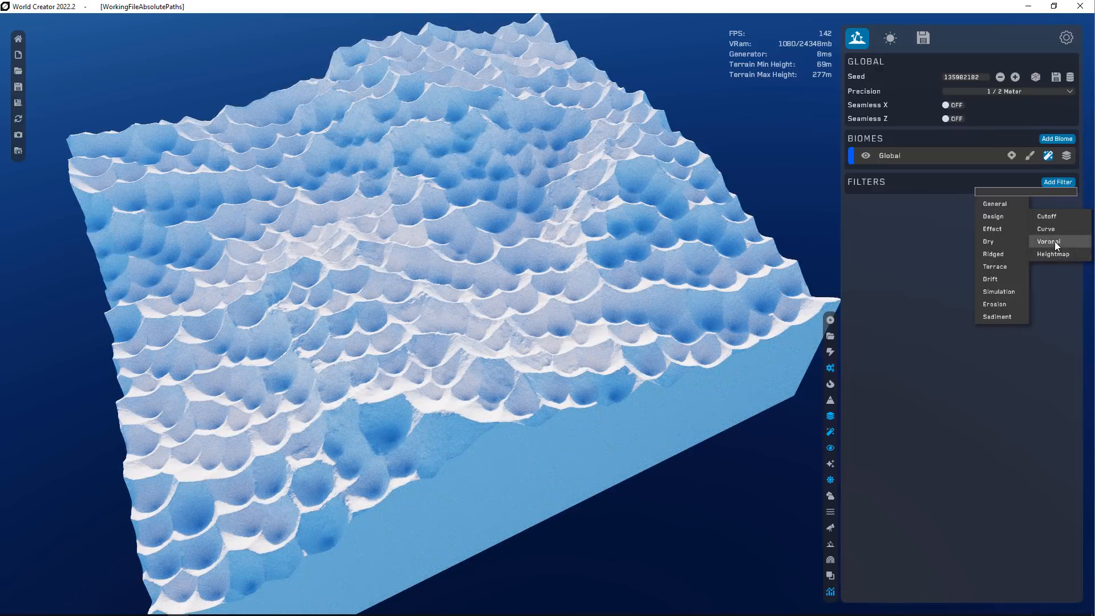
click(1055, 241)
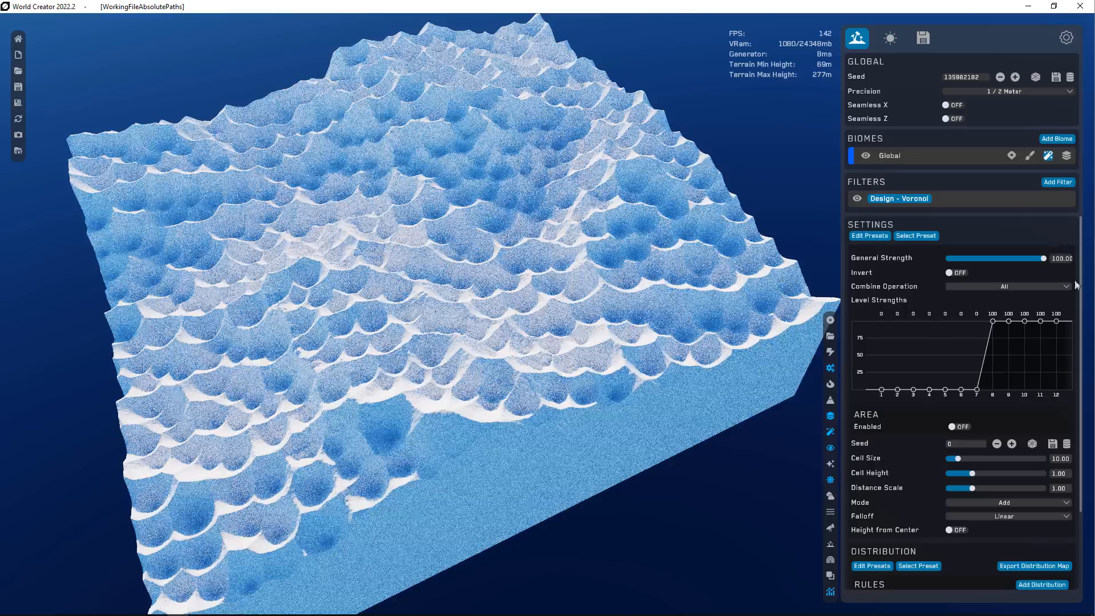
click(858, 195)
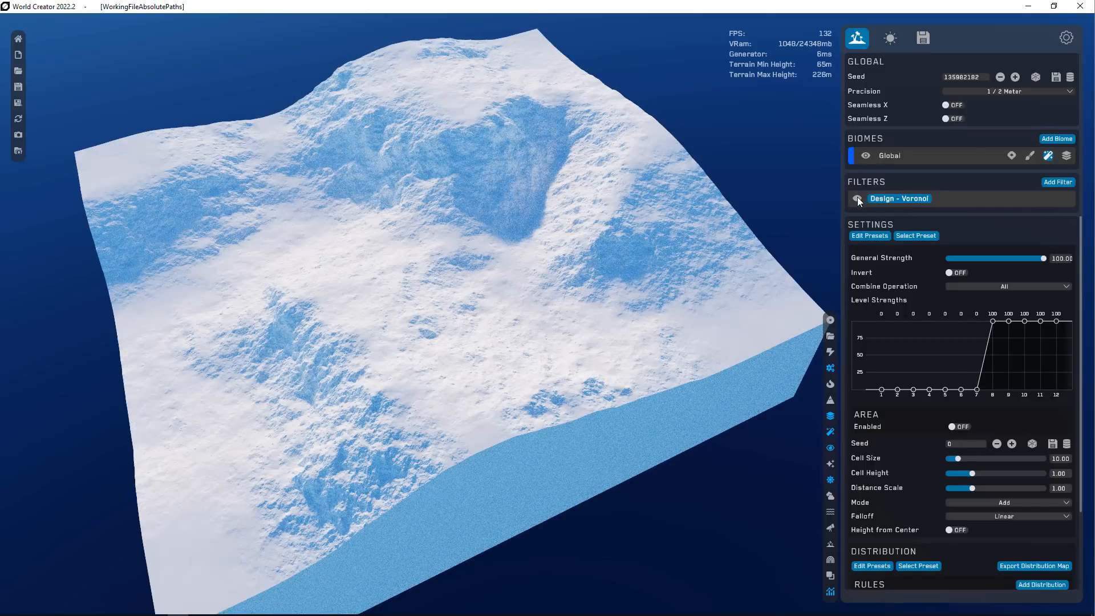
- Show the Voronoi filter, set its General Strength to 53.58 and Cell Size to 37.44, and try Invert on and off
click(857, 197)
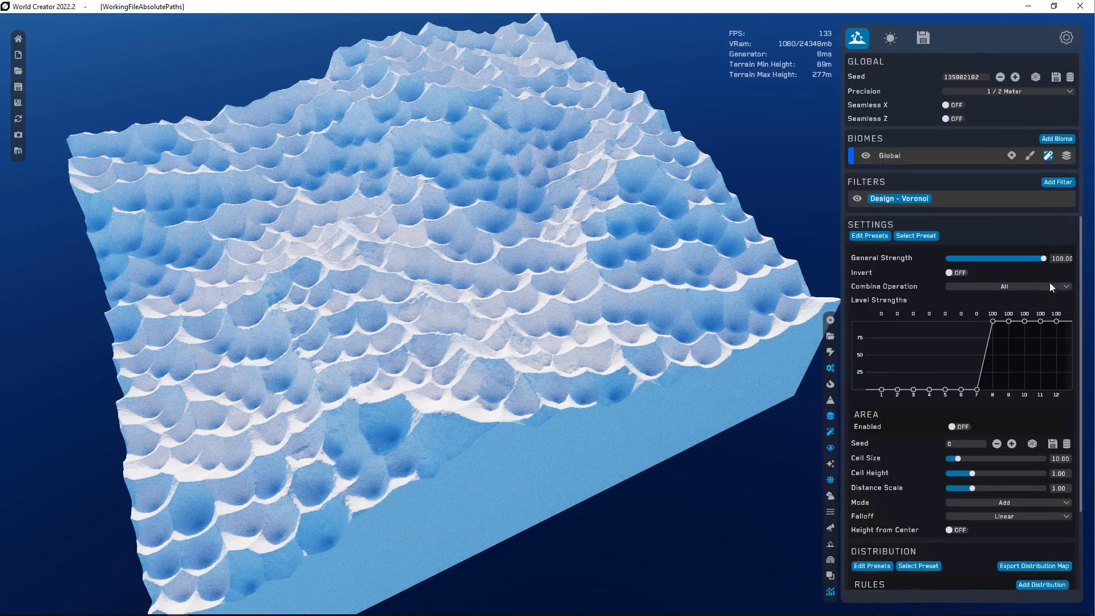
drag(1043, 259, 1000, 258)
click(957, 273)
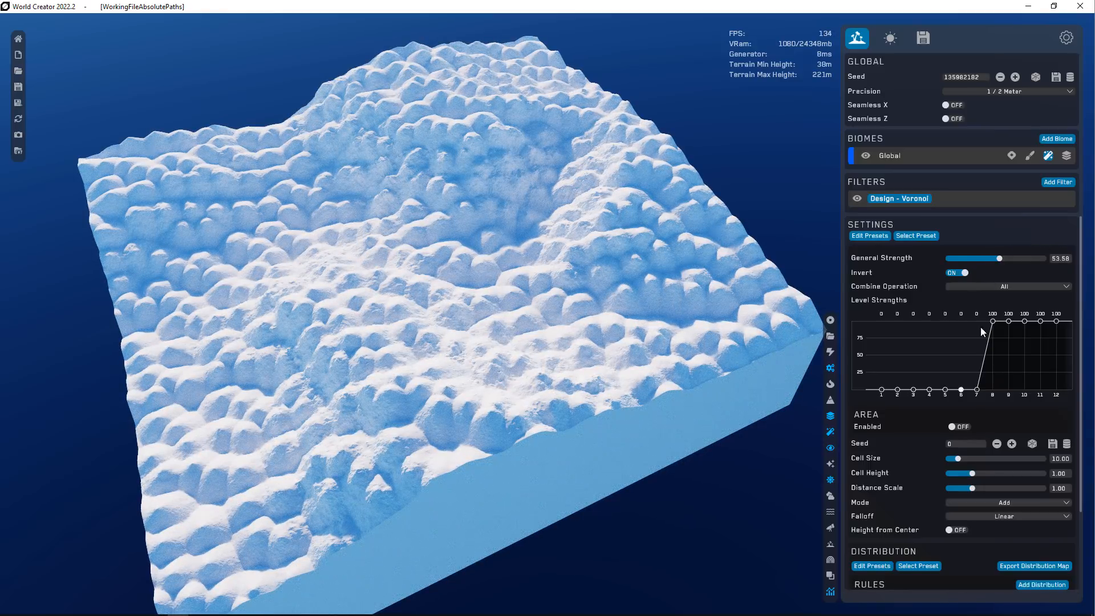
scroll(984, 437, down, 2)
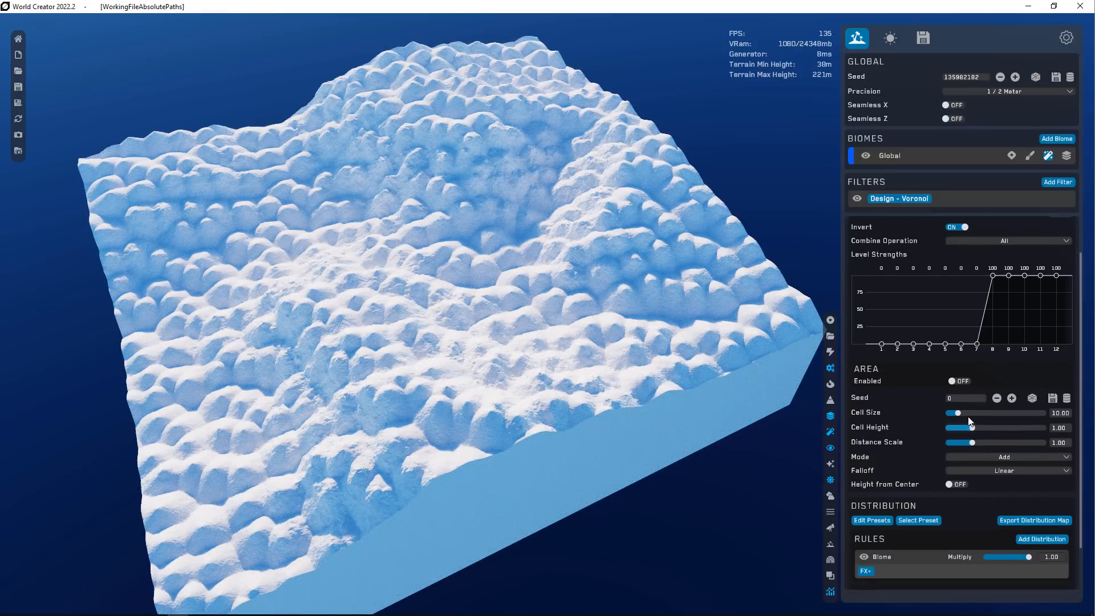
drag(960, 412, 984, 412)
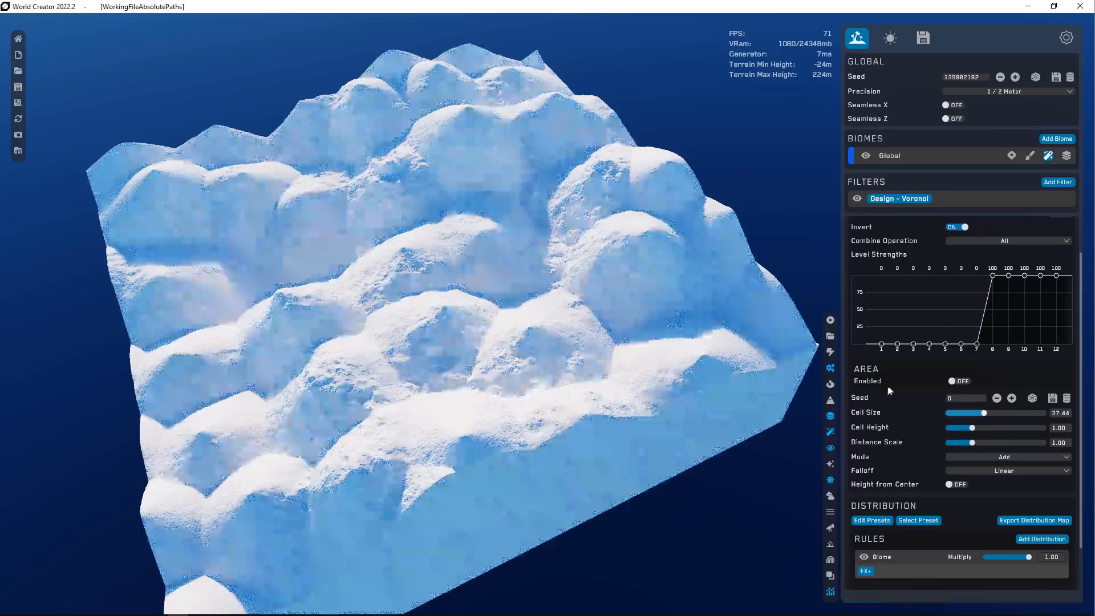
click(961, 226)
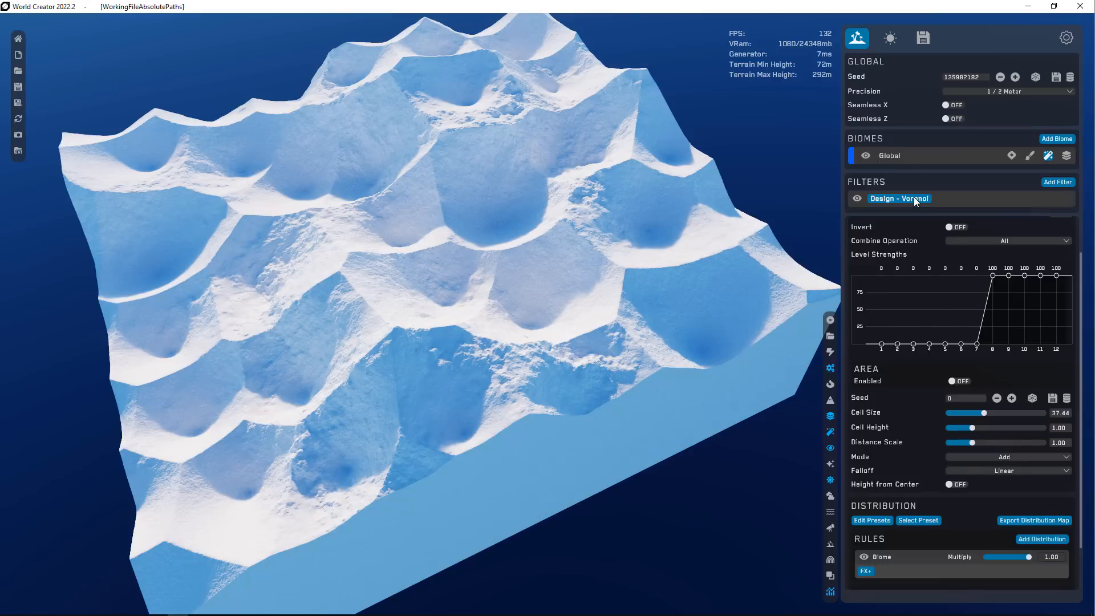
- Replace the Global biome's Design - Voronoi filter with Dry - Rocky Cliffs and compare the terrain with the new filter disabled and enabled
drag(913, 198, 844, 203)
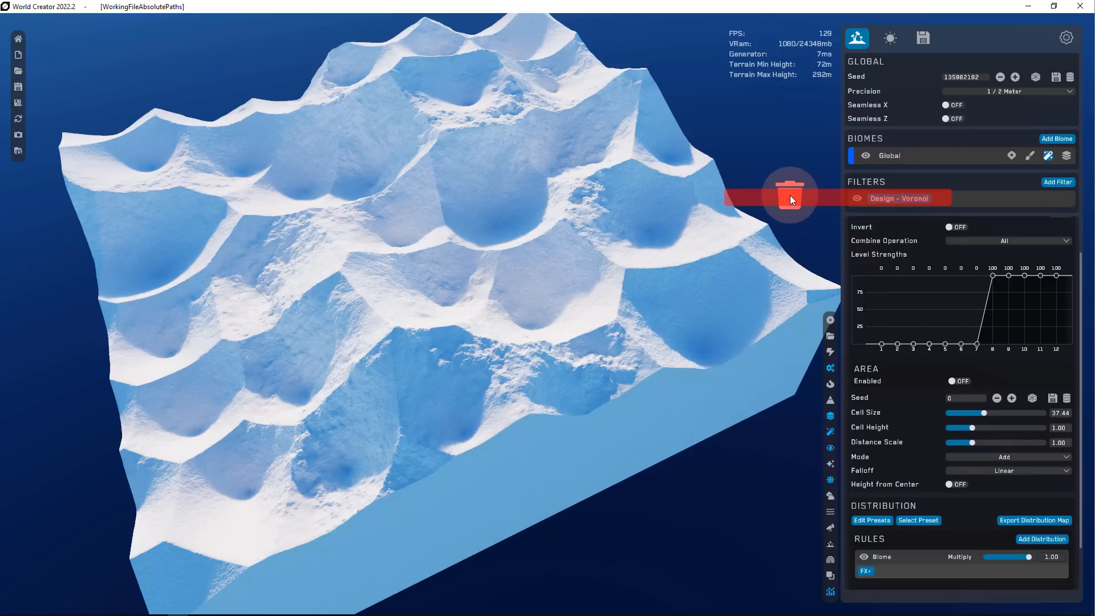
drag(790, 197, 785, 196)
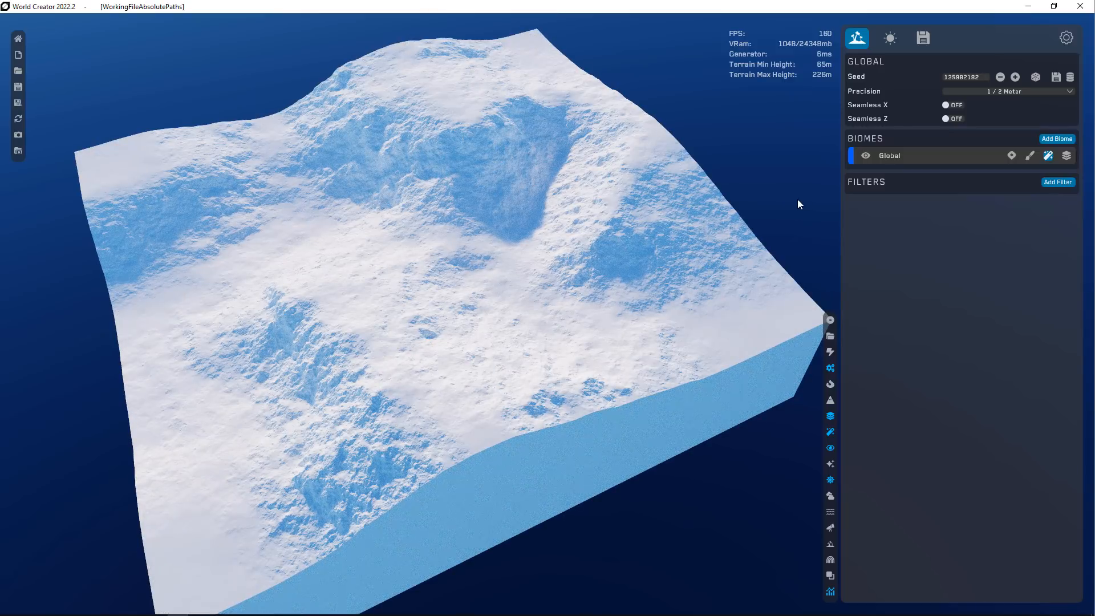
click(1060, 182)
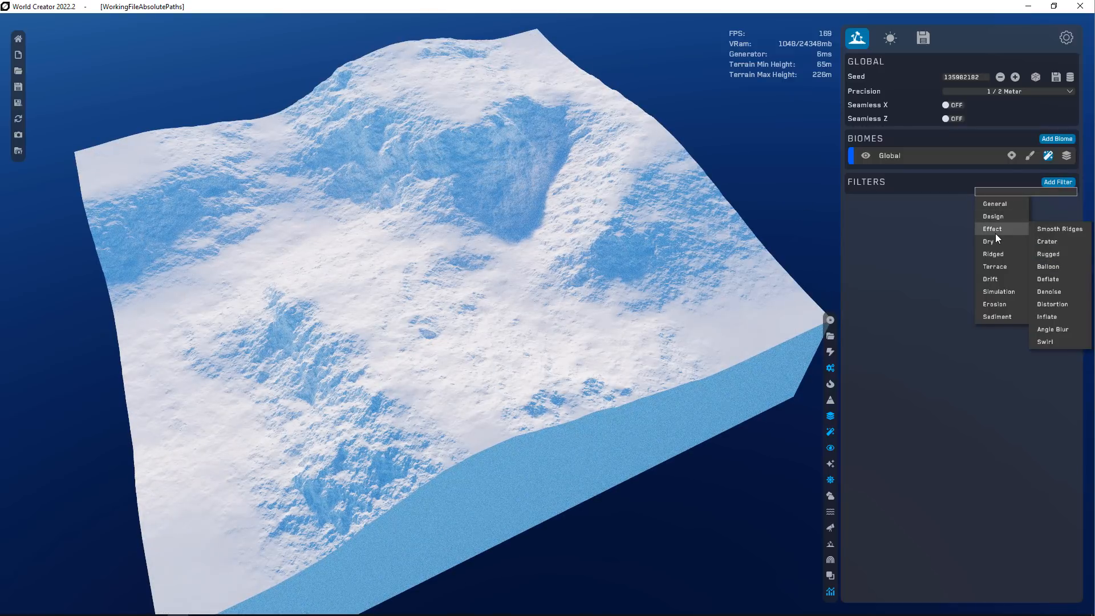
mouse_move(1004, 238)
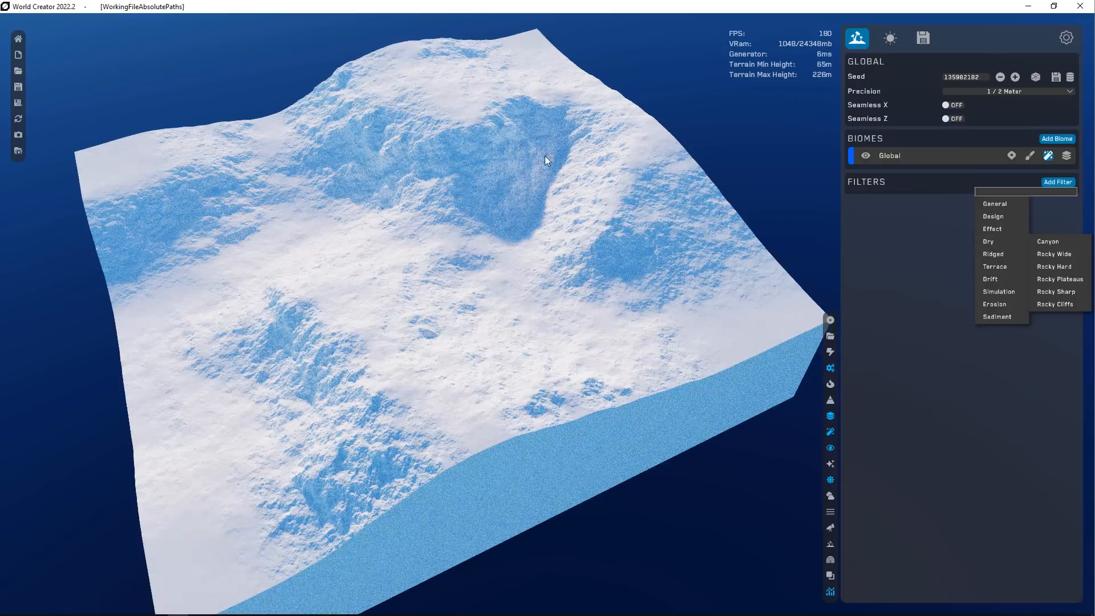
mouse_move(994, 266)
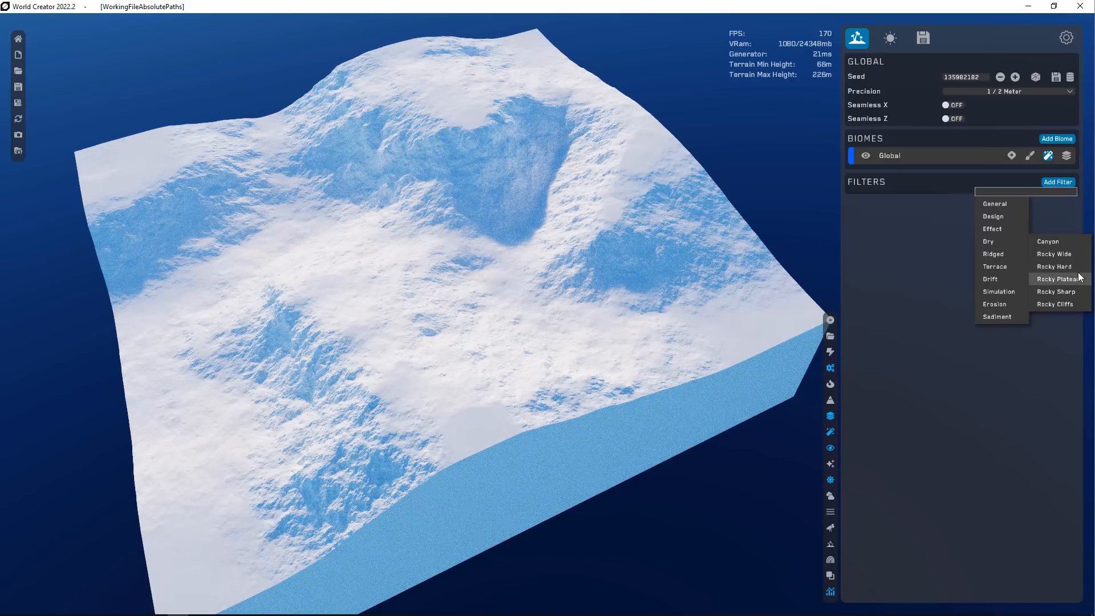
click(1072, 304)
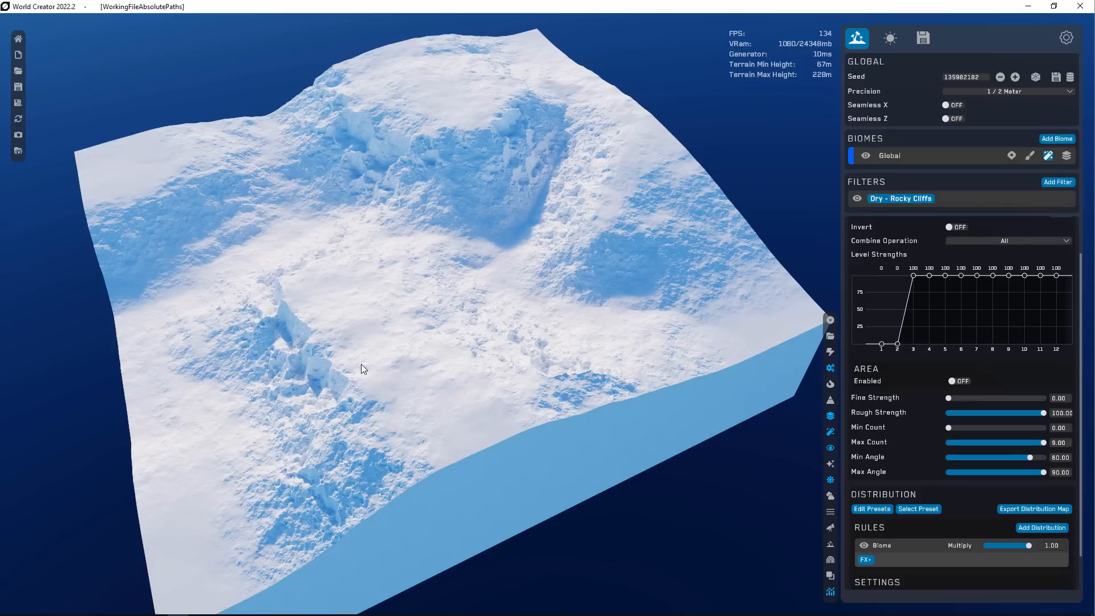
click(857, 198)
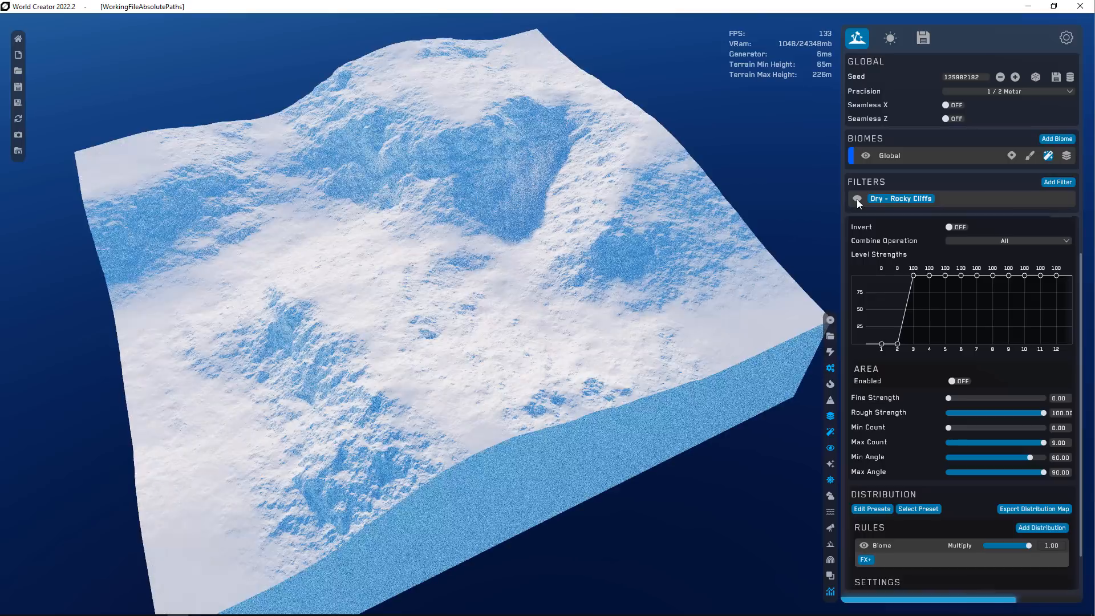
click(857, 199)
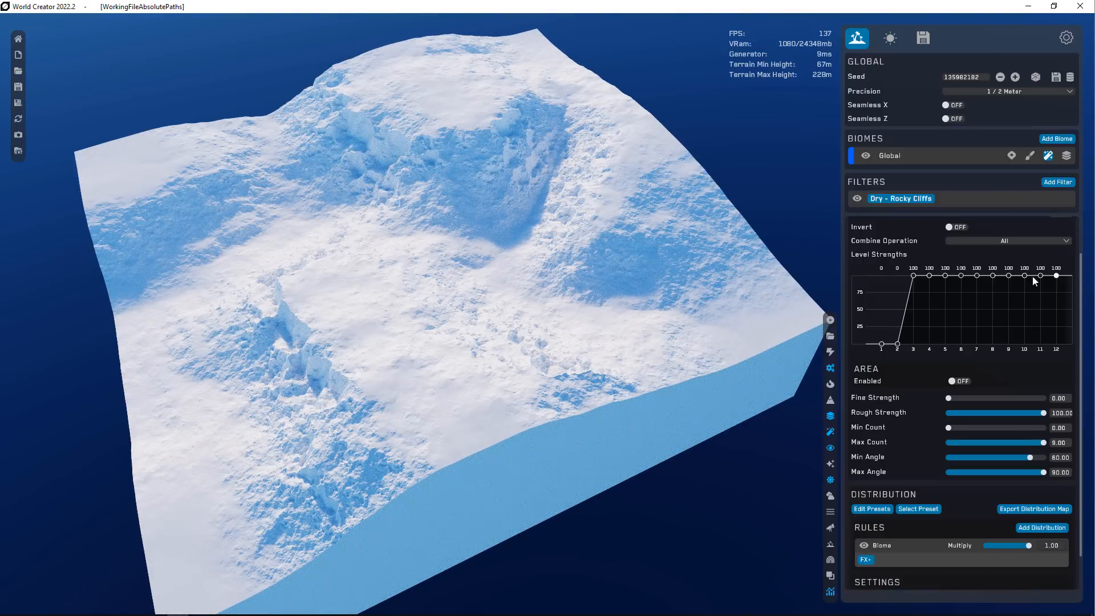
- Set the Rocky Cliffs level strengths to 0 for levels 3 to 5, 48 for level 6 and 79 for level 7
mouse_move(916, 273)
mouse_down()
mouse_move(908, 395)
mouse_move(927, 290)
mouse_move(929, 343)
mouse_up()
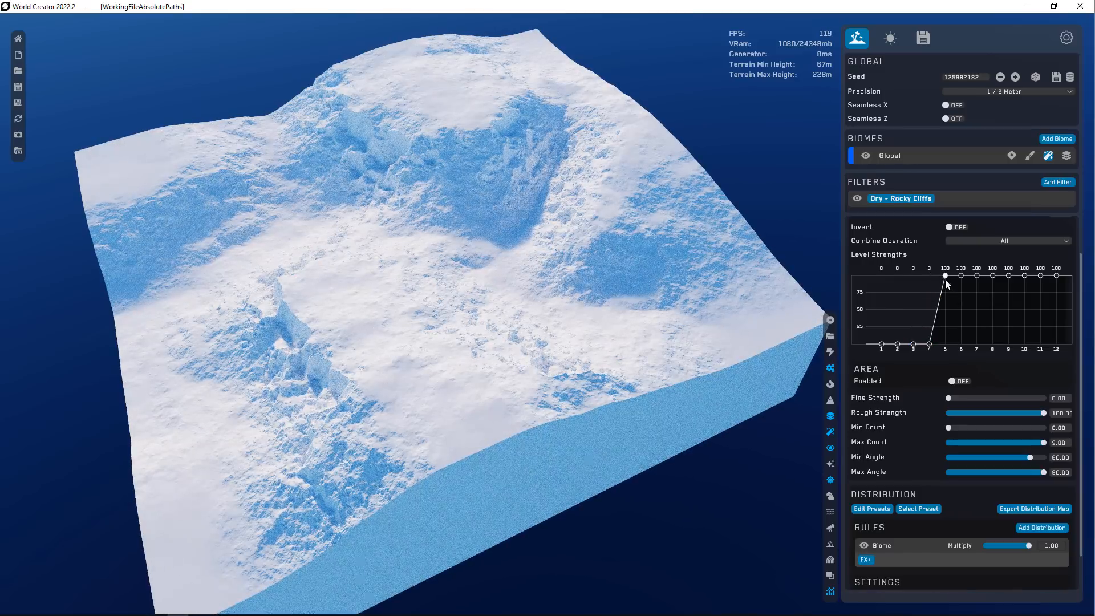
drag(944, 275, 945, 344)
drag(961, 276, 952, 399)
drag(977, 275, 981, 392)
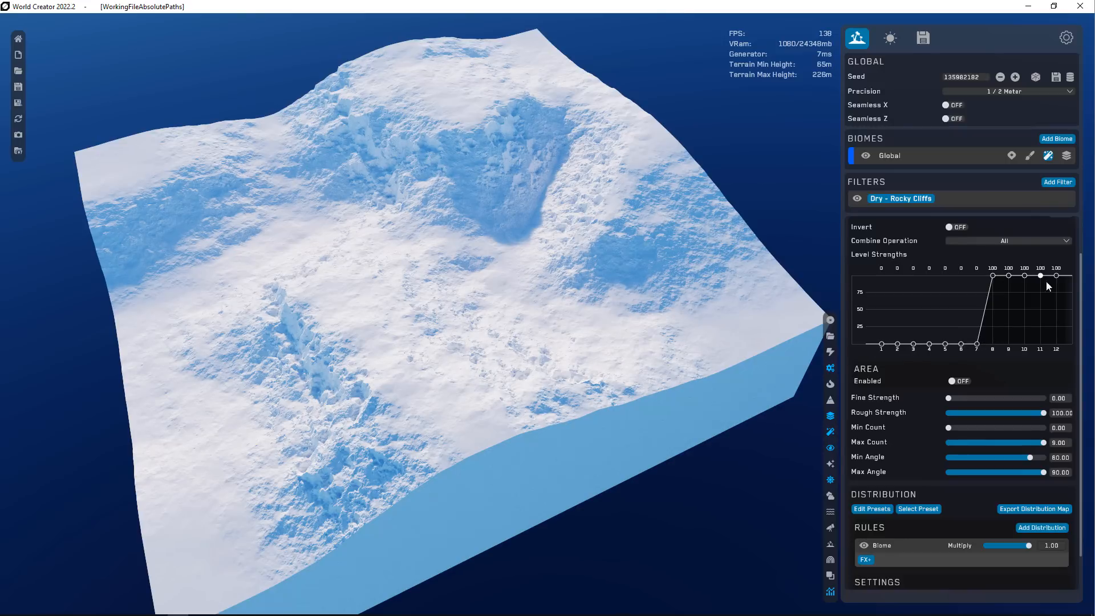
drag(977, 344, 976, 276)
mouse_move(962, 344)
mouse_down()
mouse_move(961, 278)
mouse_move(961, 328)
mouse_move(962, 316)
mouse_up()
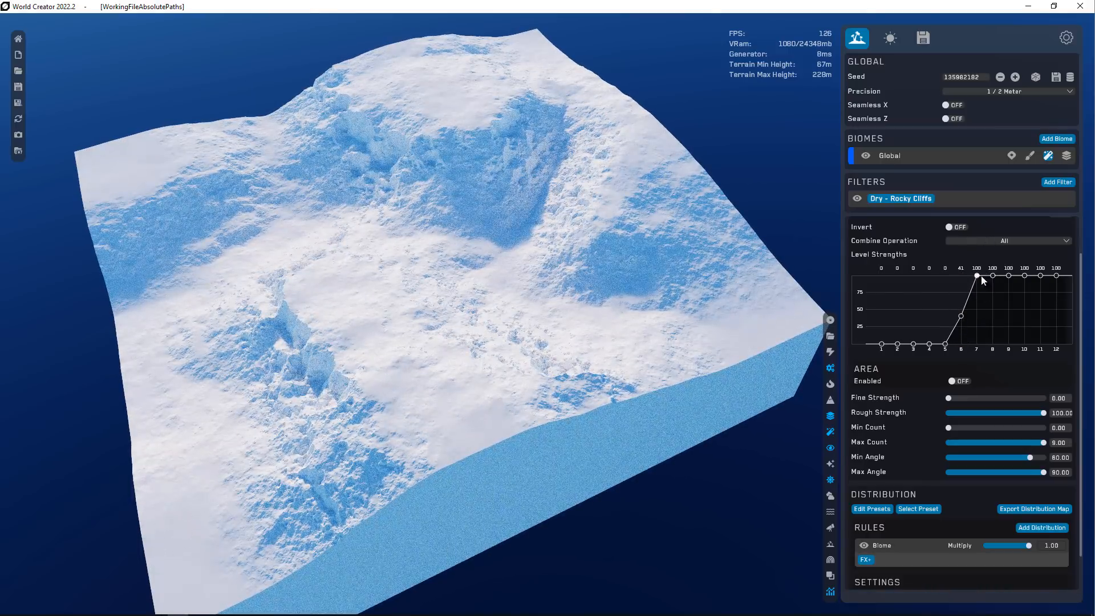
mouse_move(977, 276)
mouse_down()
mouse_move(962, 311)
mouse_move(978, 290)
mouse_up()
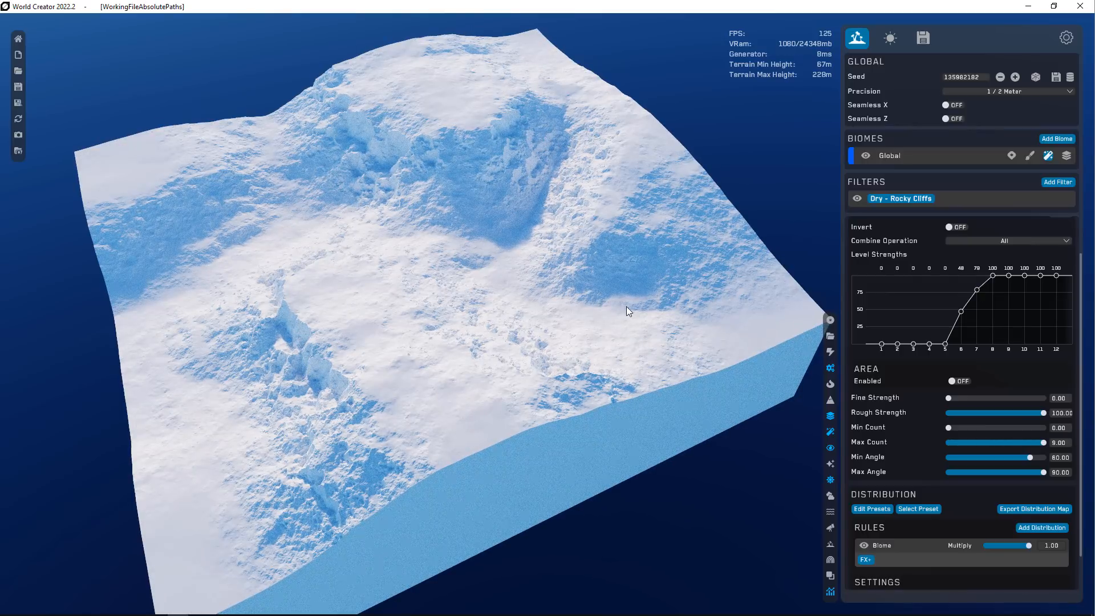
- Compare the Rocky Cliffs filter inverted and not inverted, leaving Invert enabled
click(955, 227)
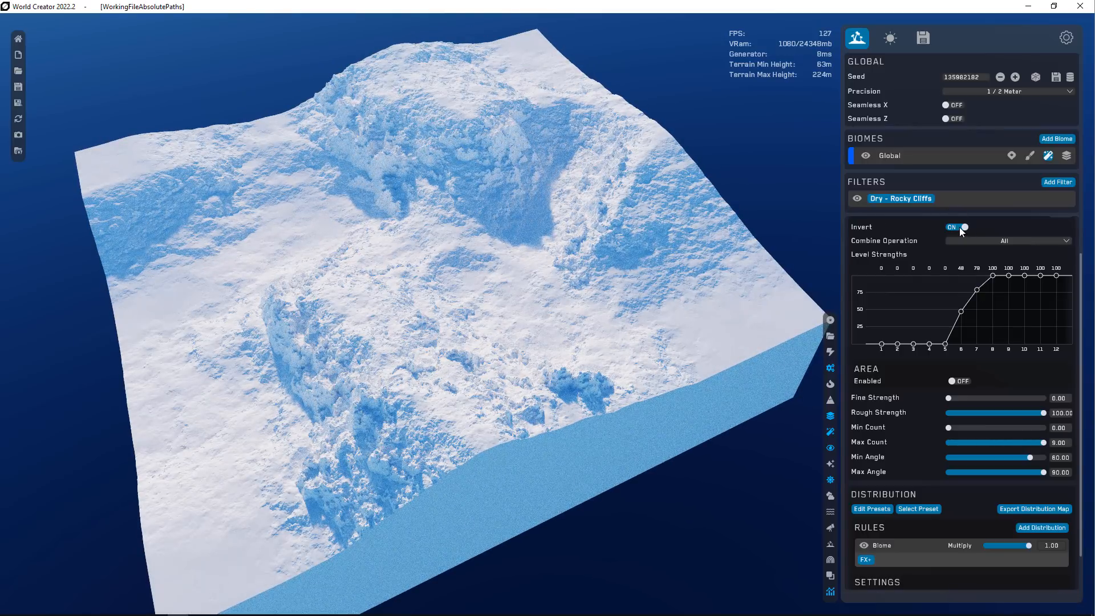
click(960, 228)
click(960, 228)
- Examine the inverted rocky cliffs up close on the far slope and along the near ridge
scroll(543, 197, up, 10)
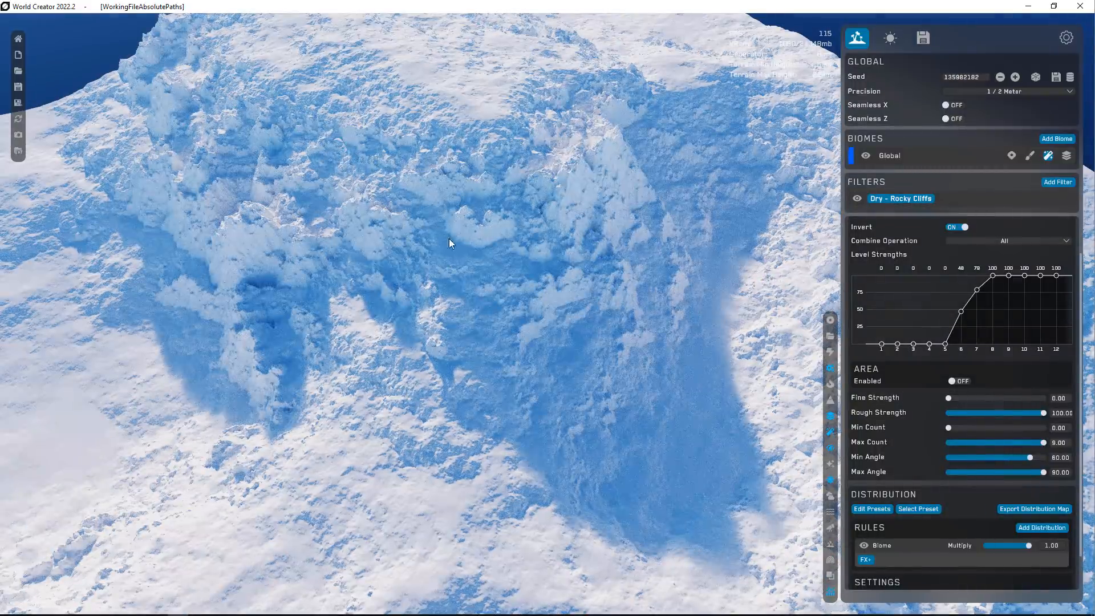
scroll(448, 313, down, 6)
right_drag(447, 389, 467, 375)
scroll(401, 312, up, 8)
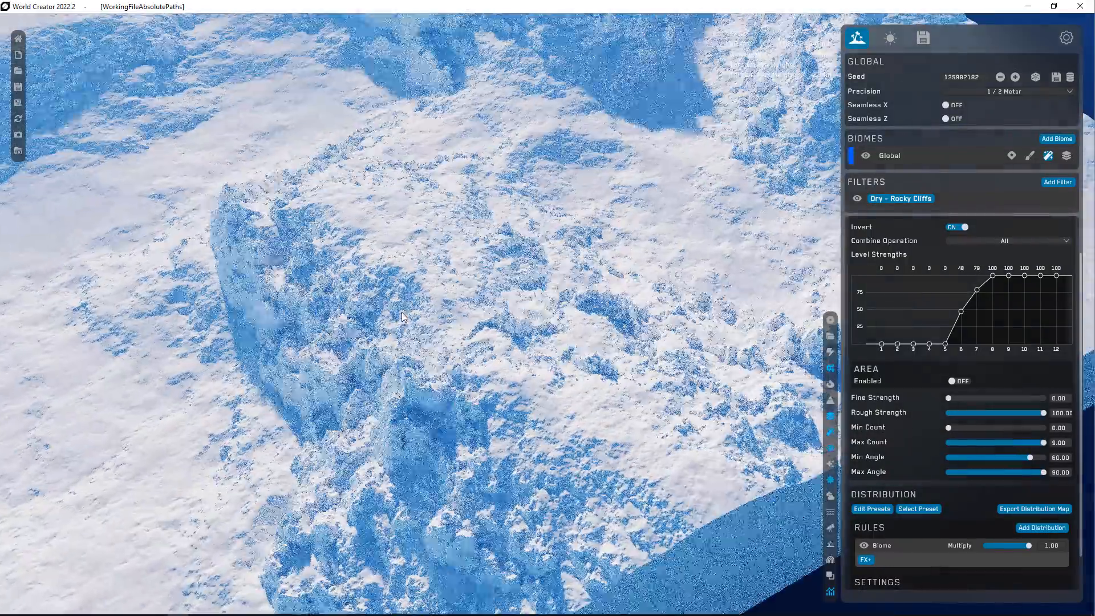
scroll(285, 302, down, 5)
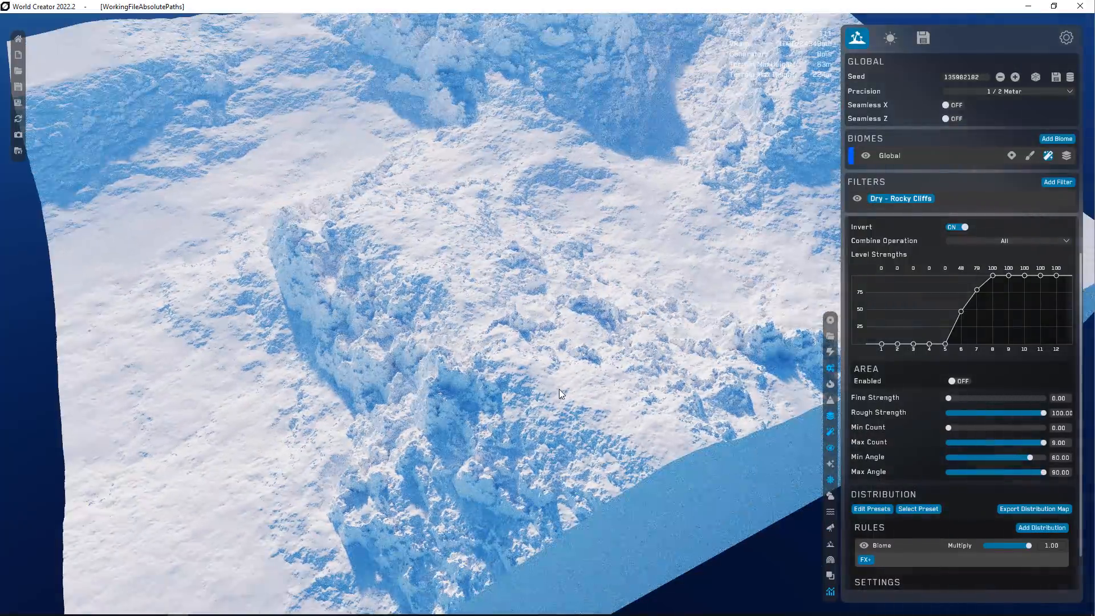
scroll(430, 233, up, 7)
scroll(483, 261, down, 6)
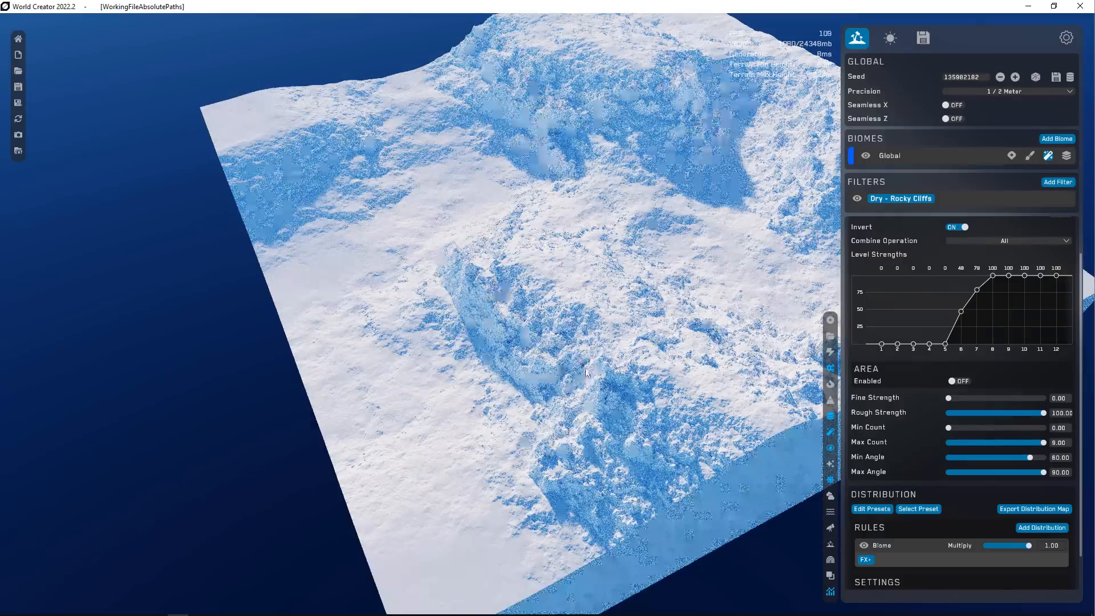
scroll(544, 354, up, 6)
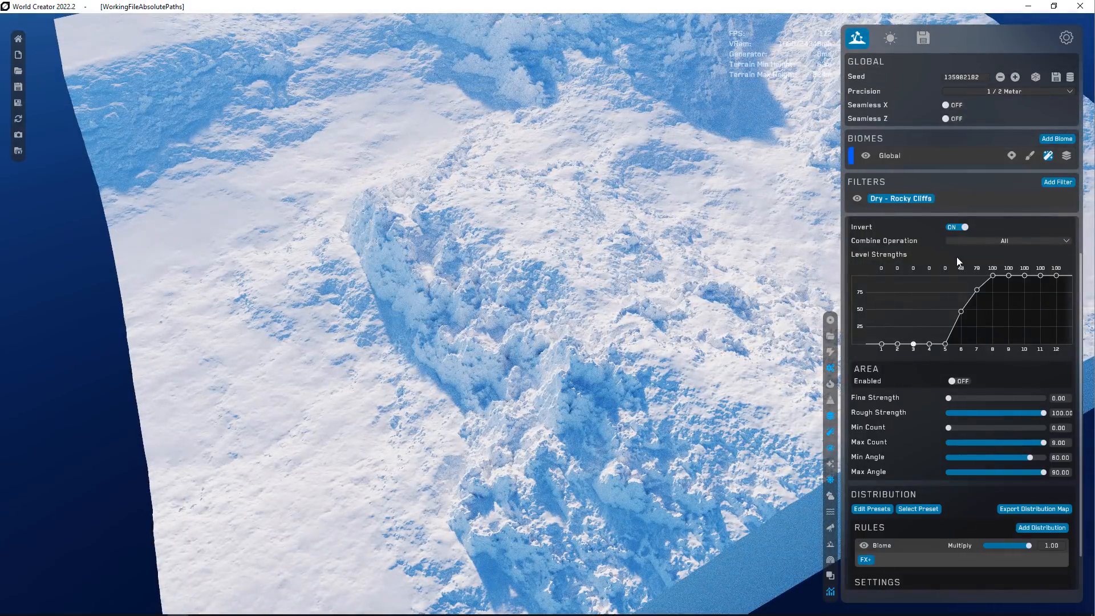
scroll(592, 308, up, 3)
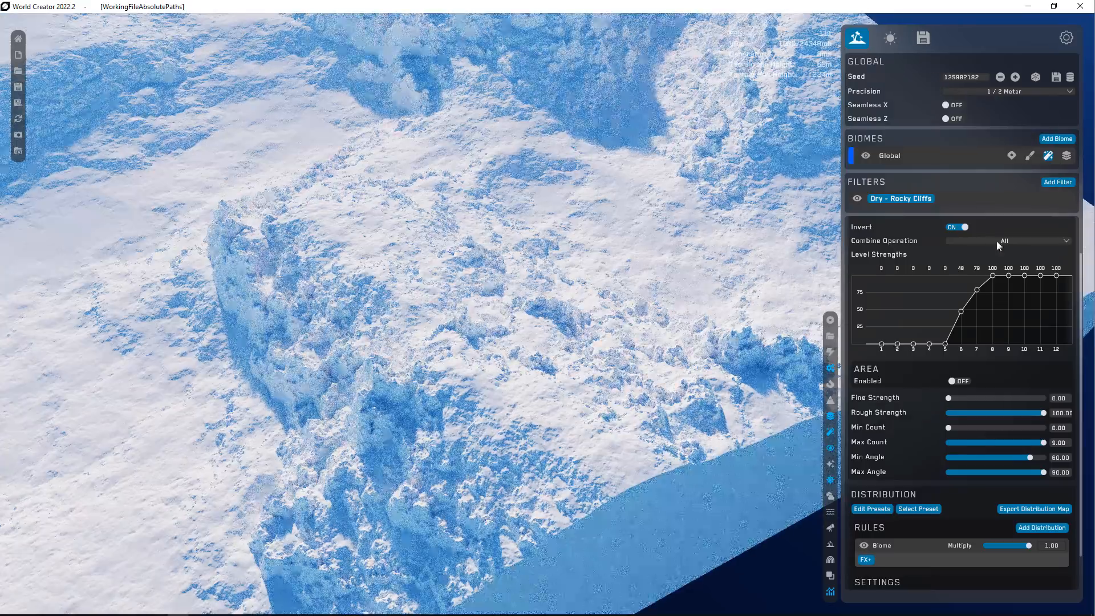
- Compare the Max, Min and All combine operations on the Rocky Cliffs filter and leave it set to Min
click(997, 240)
click(956, 267)
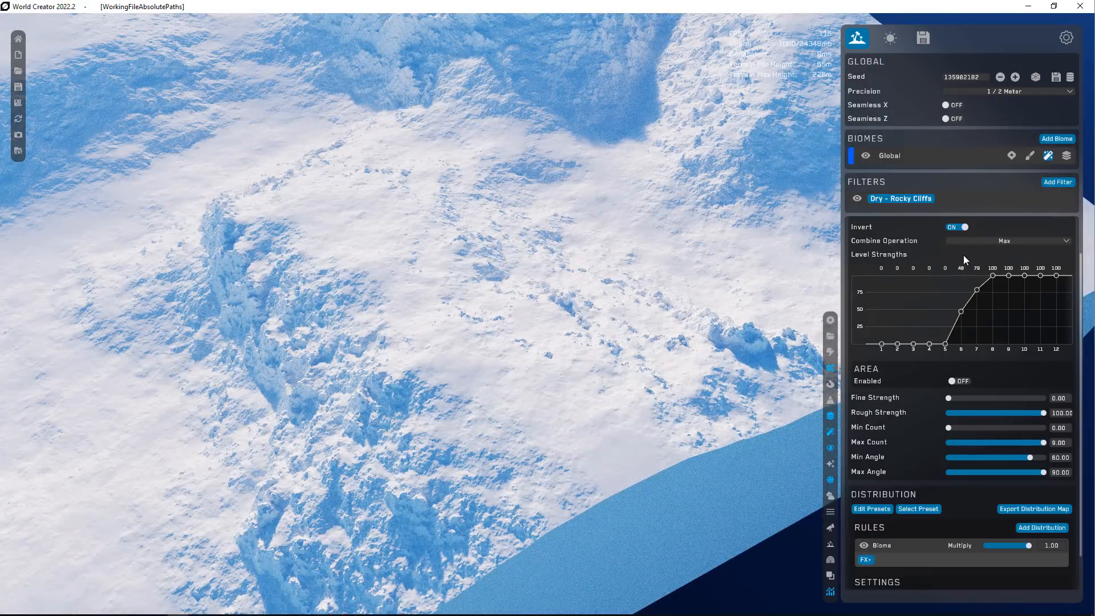
click(997, 241)
click(960, 277)
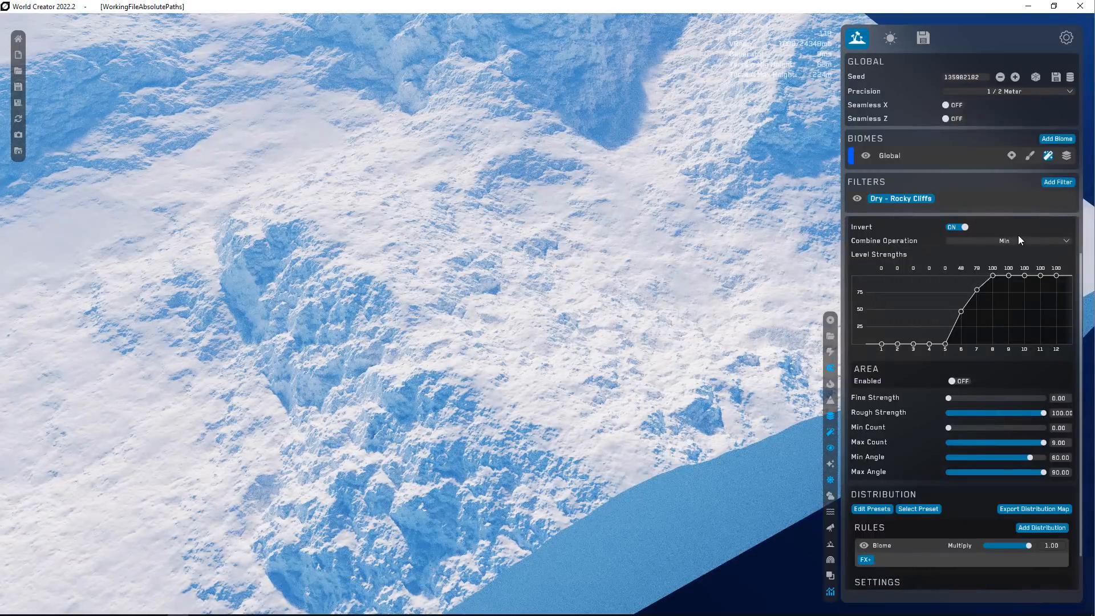
click(991, 242)
click(964, 251)
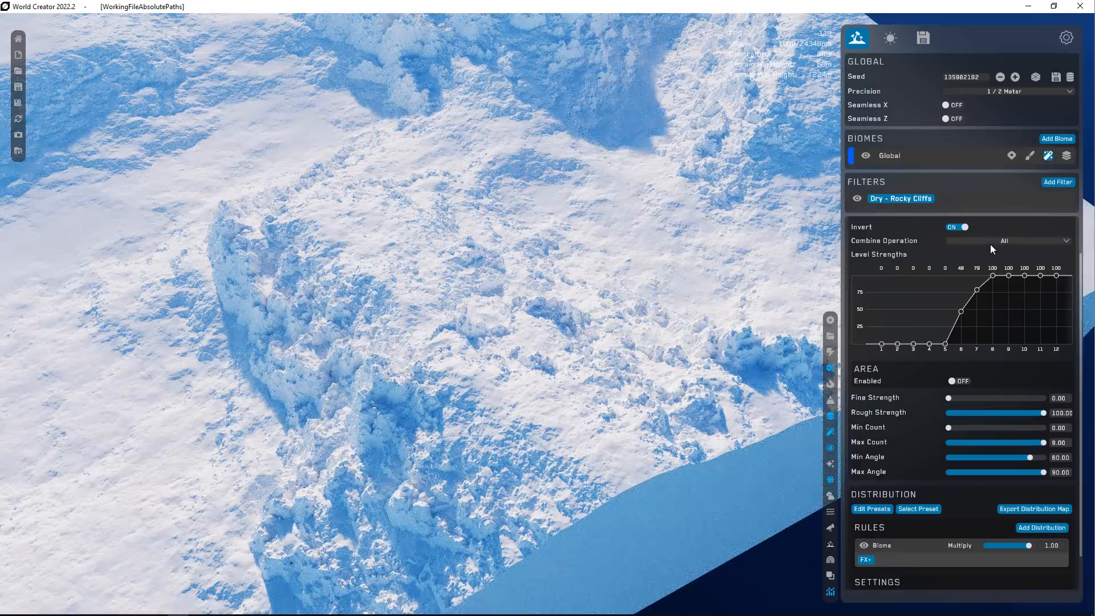
click(990, 244)
click(962, 268)
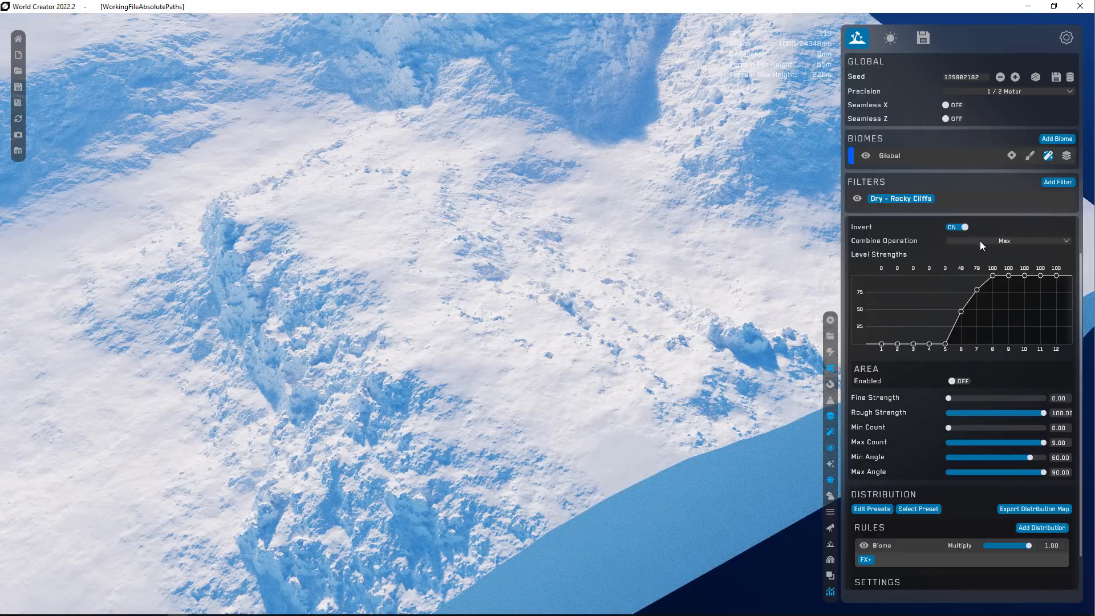
click(980, 243)
click(961, 277)
- Add a Mask distribution rule to the Rocky Cliffs filter and create its mask at 2048 x 2048
scroll(491, 349, down, 10)
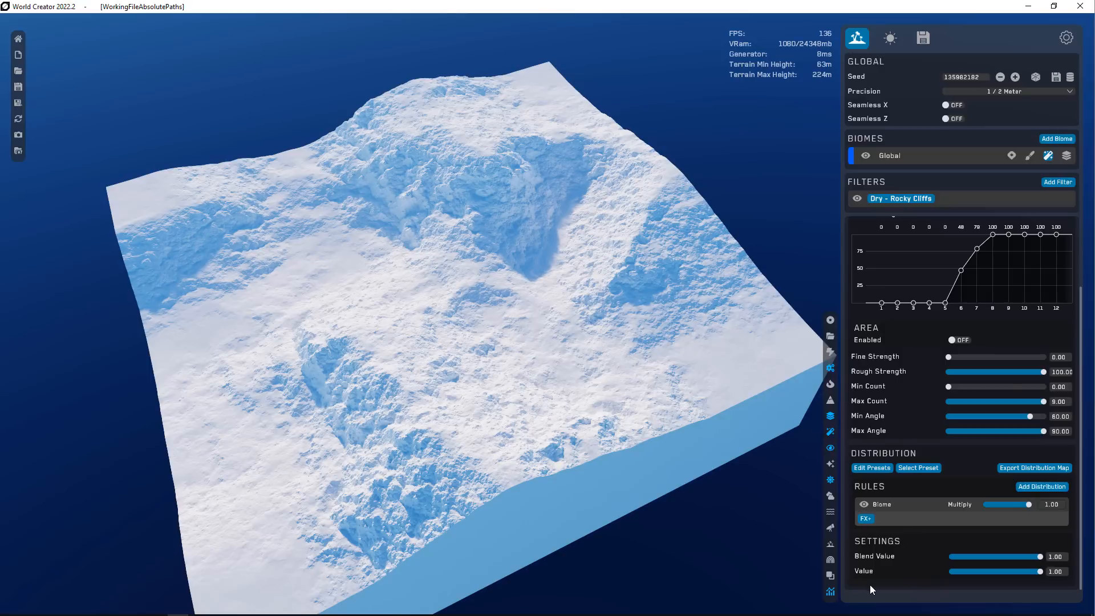
click(1041, 484)
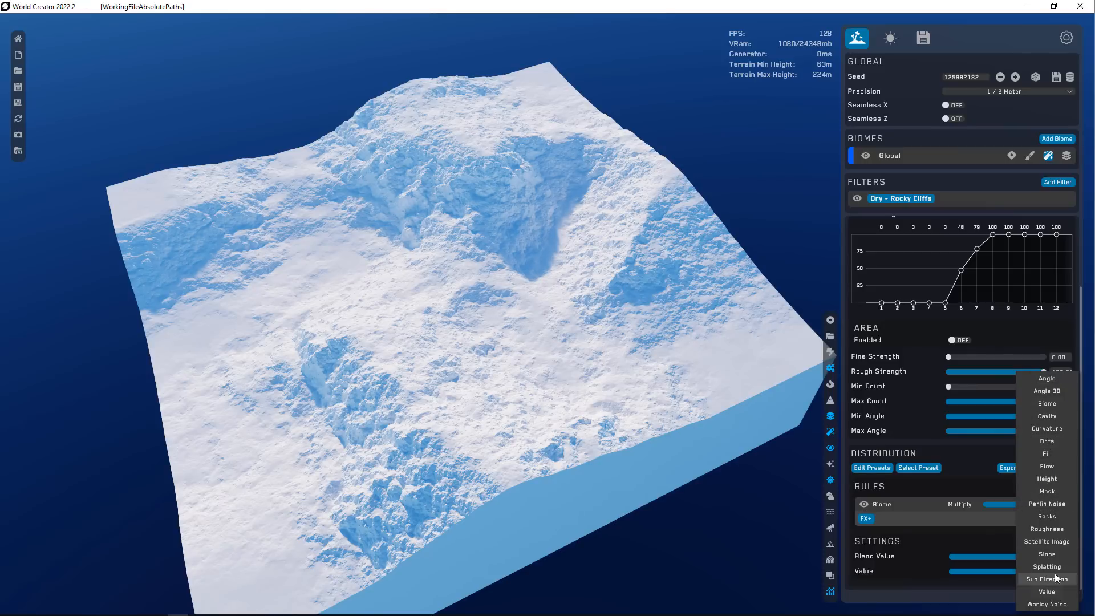
click(1046, 494)
scroll(988, 558, down, 1)
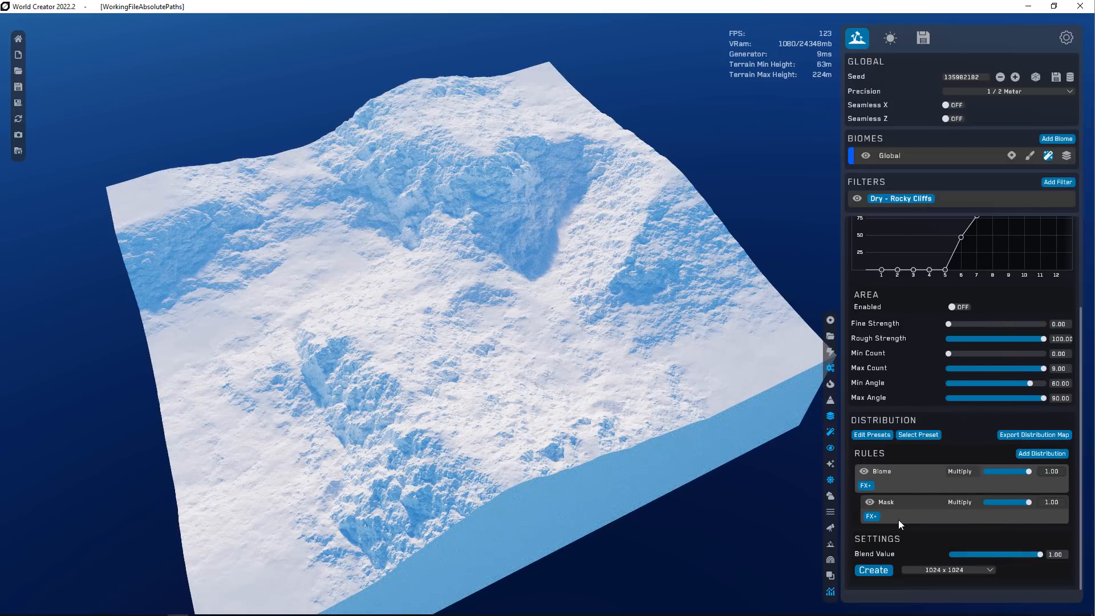
click(945, 570)
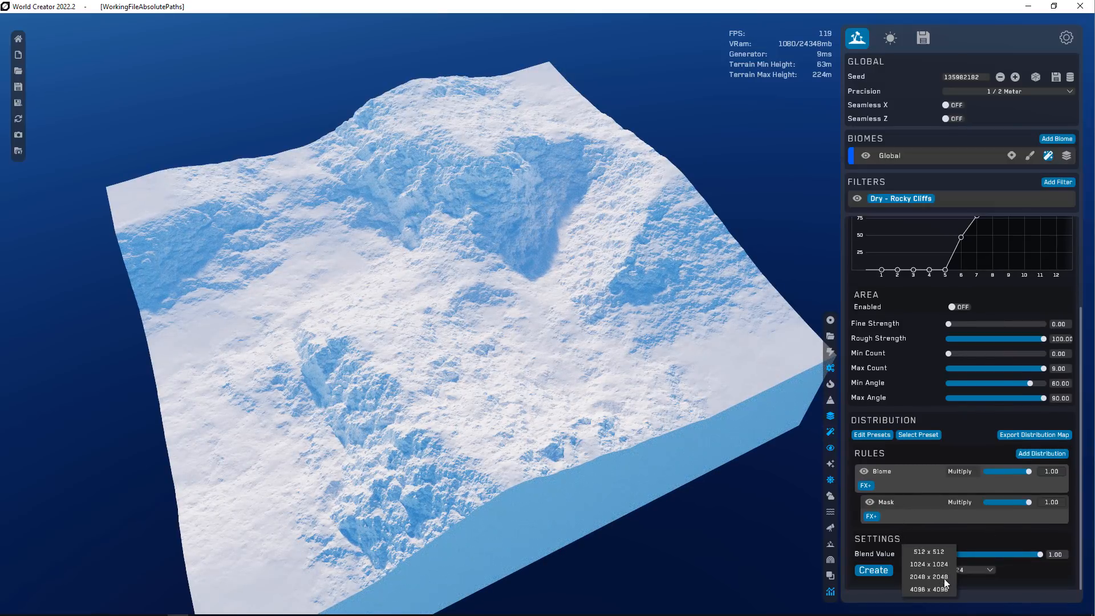
click(936, 580)
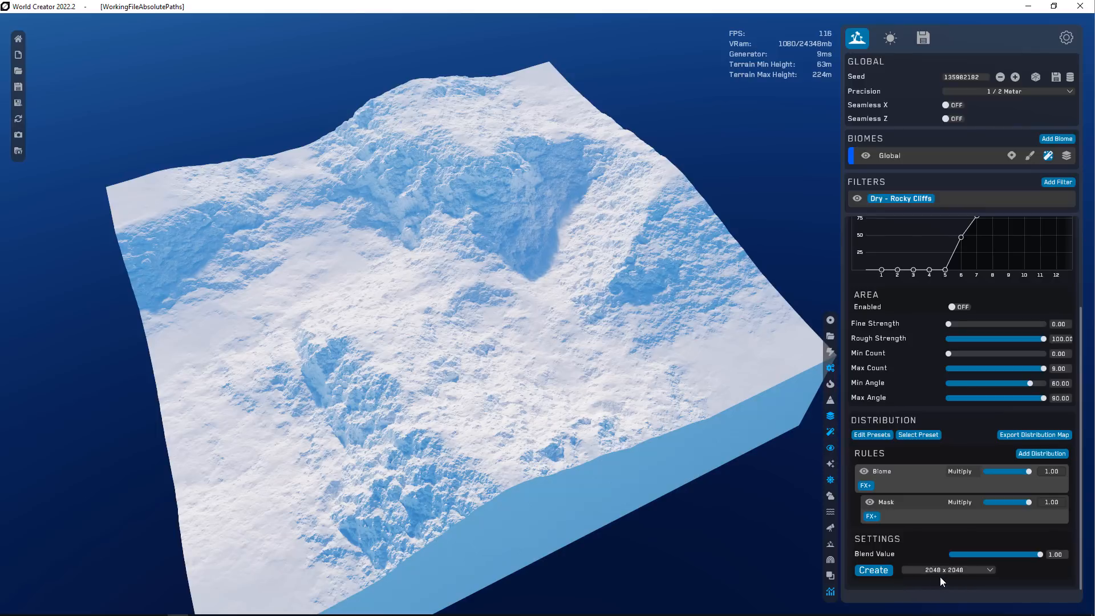
click(874, 570)
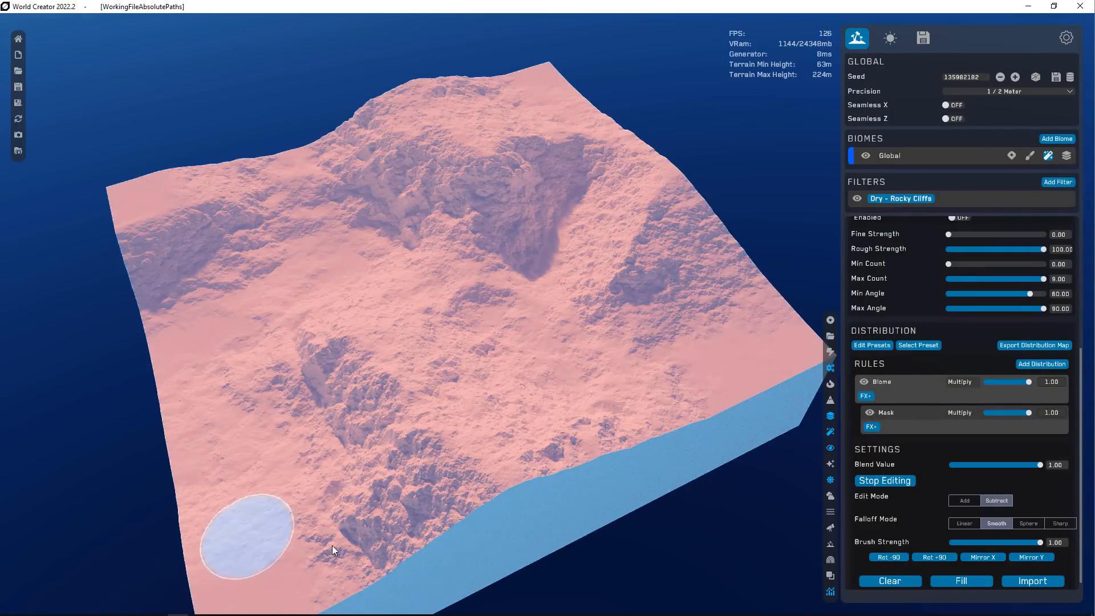
- Try subtracting the Rocky Cliffs filter's mask over the cliffs on the far peak
mouse_move(421, 171)
mouse_down()
mouse_move(514, 182)
mouse_move(502, 245)
mouse_move(367, 196)
mouse_up()
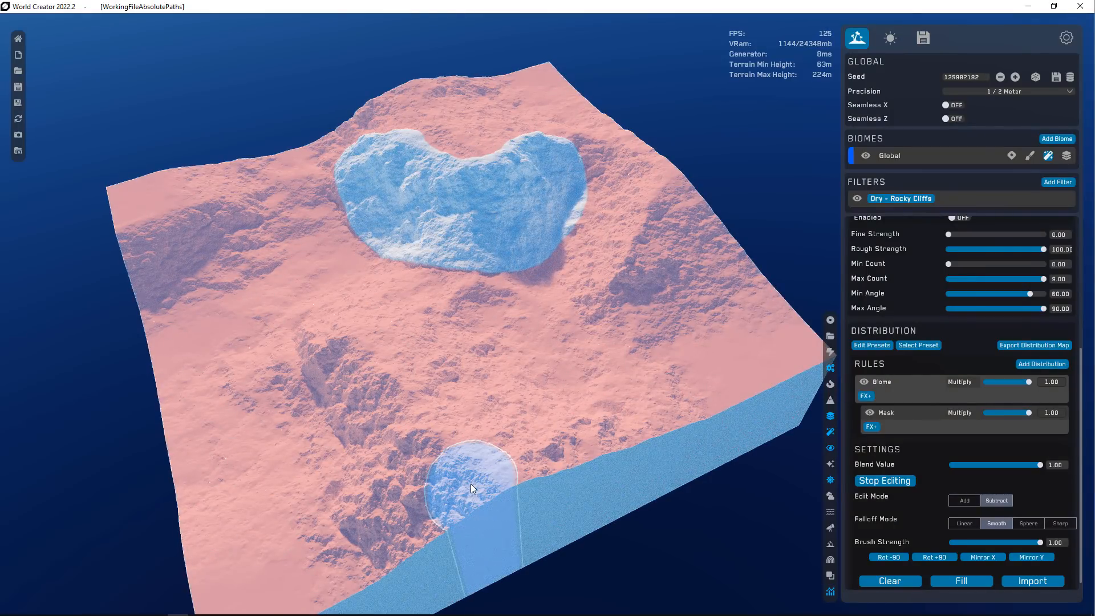
ctrl+scroll(470, 484, down, 2)
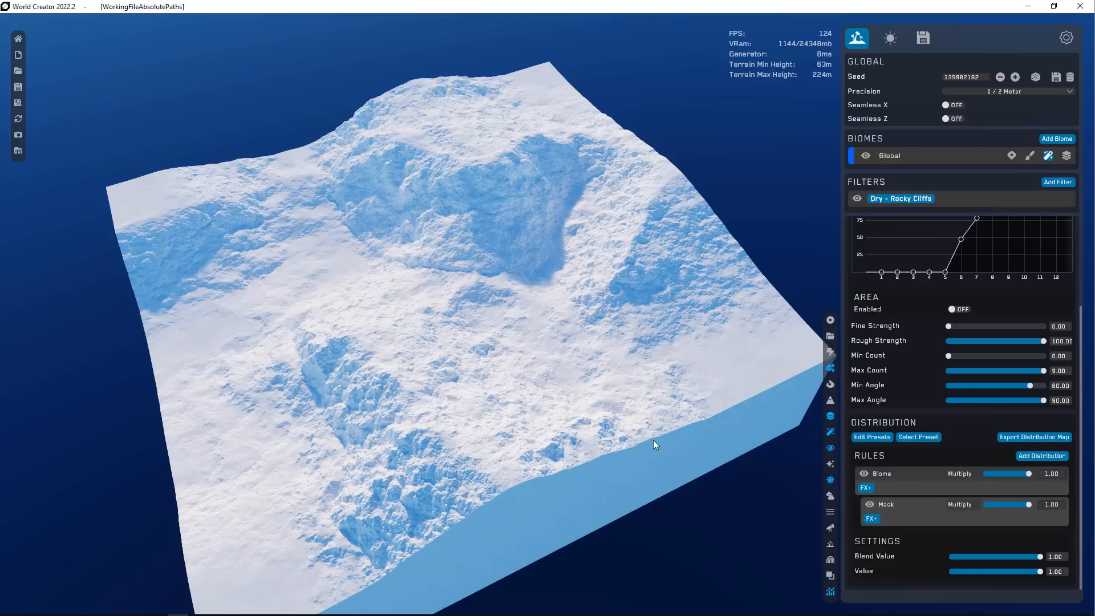
- Clear the Rocky Cliffs mask and paint it in Add mode over the far peak, the near ridge and the cliffs along the left edge
click(911, 504)
click(866, 572)
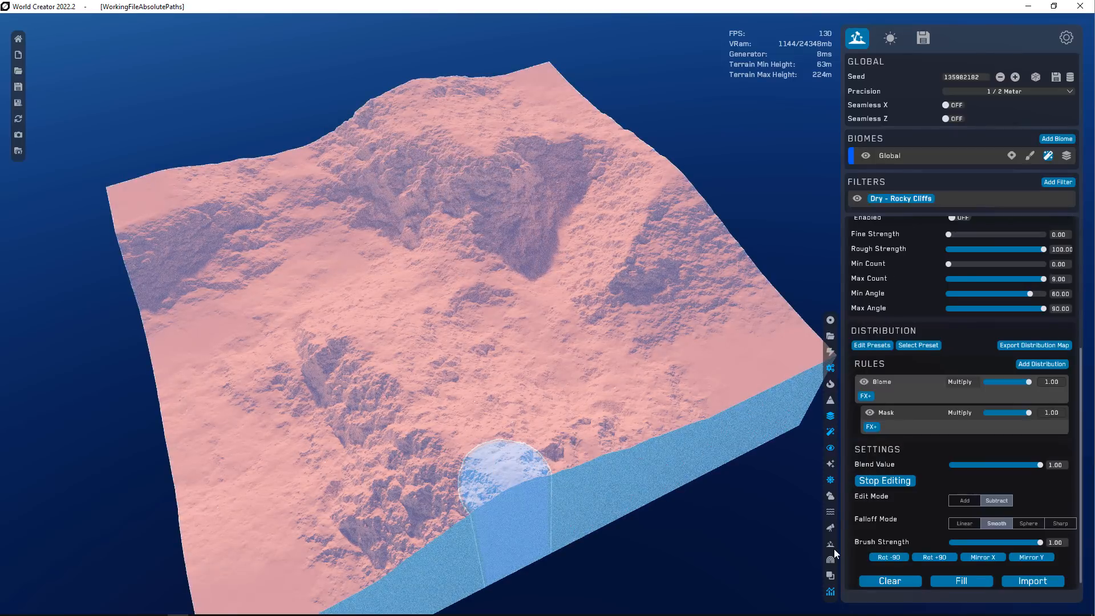
click(893, 580)
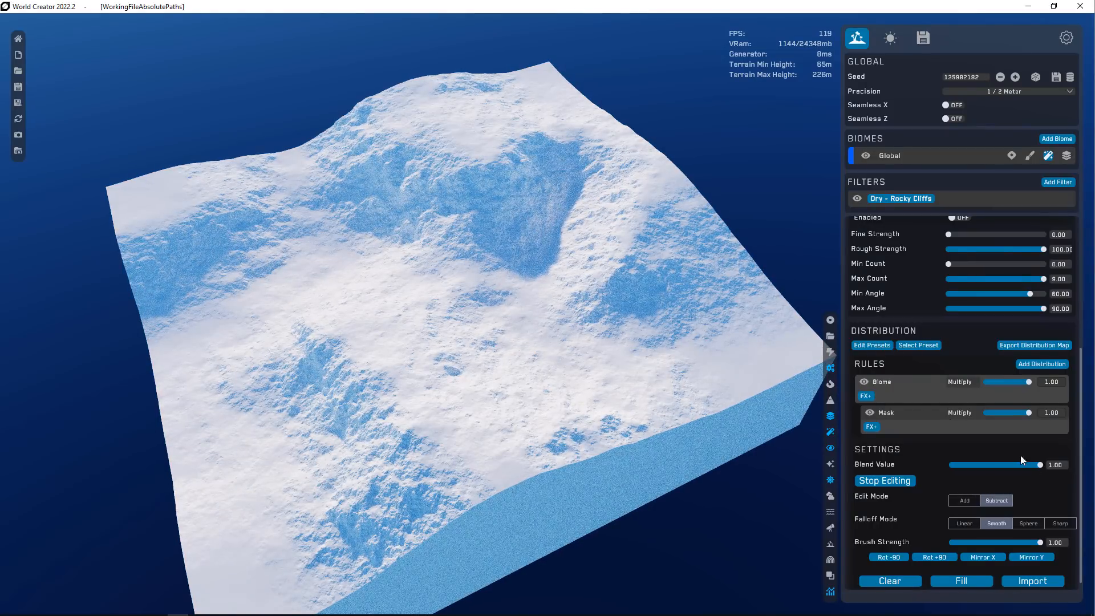
click(965, 501)
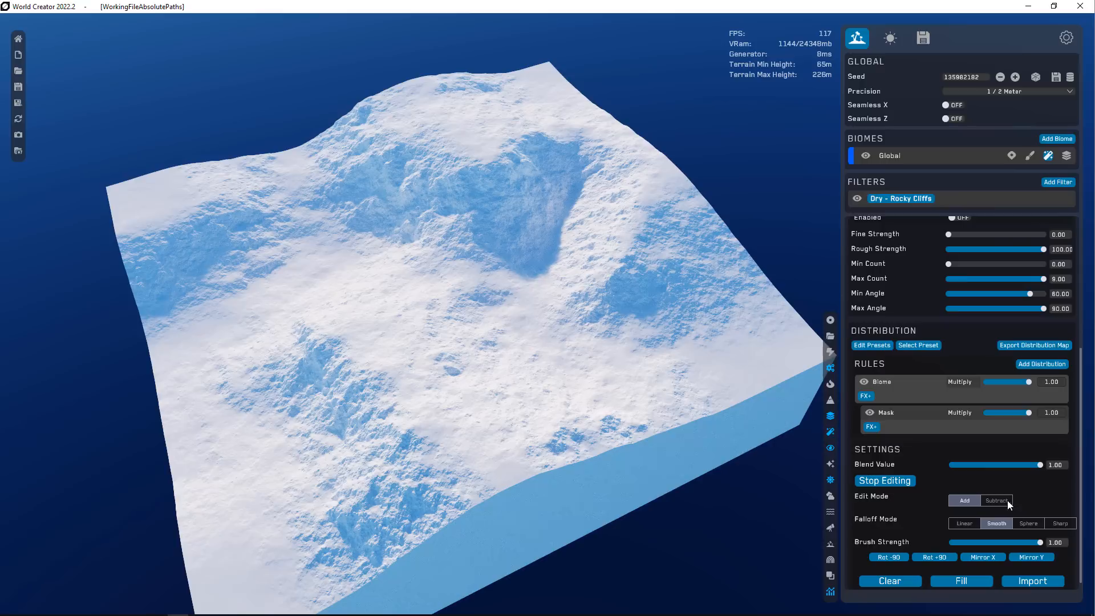
mouse_move(510, 137)
mouse_down()
mouse_move(539, 140)
mouse_move(551, 222)
mouse_move(536, 239)
mouse_move(365, 188)
mouse_move(404, 171)
mouse_move(525, 183)
mouse_move(501, 177)
mouse_move(335, 195)
mouse_up()
mouse_move(354, 478)
mouse_down()
mouse_move(399, 524)
mouse_move(354, 465)
mouse_move(306, 359)
mouse_move(344, 466)
mouse_up()
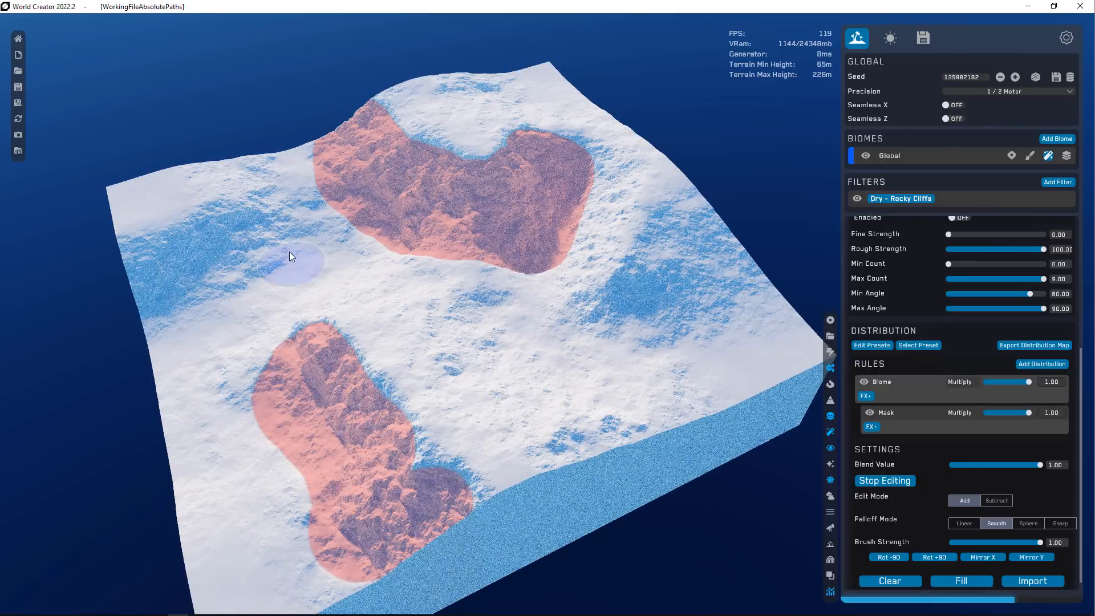
mouse_move(257, 194)
mouse_down()
mouse_move(245, 228)
mouse_move(182, 299)
mouse_move(240, 223)
mouse_move(80, 271)
mouse_up()
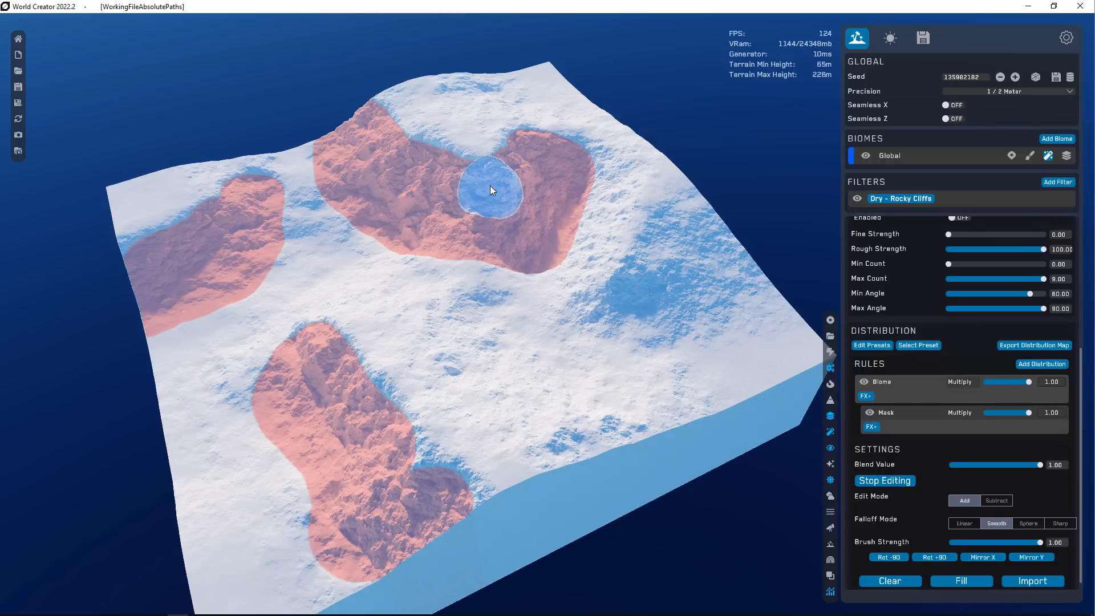
scroll(935, 464, down, 1)
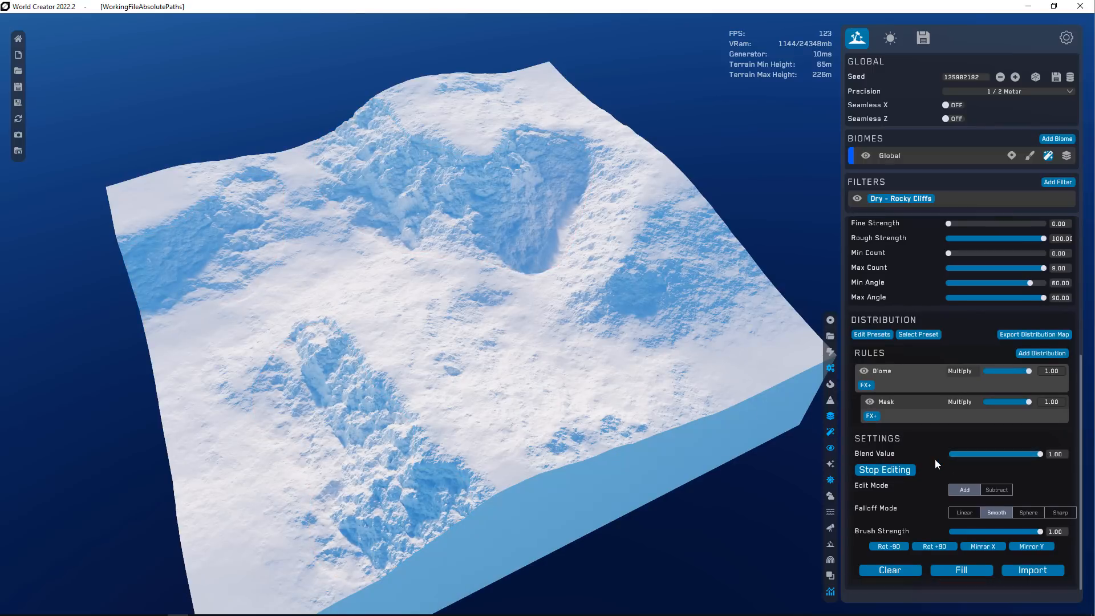
- Add a Blur effect to the Mask rule with a Blur Strength of 0.51
click(870, 416)
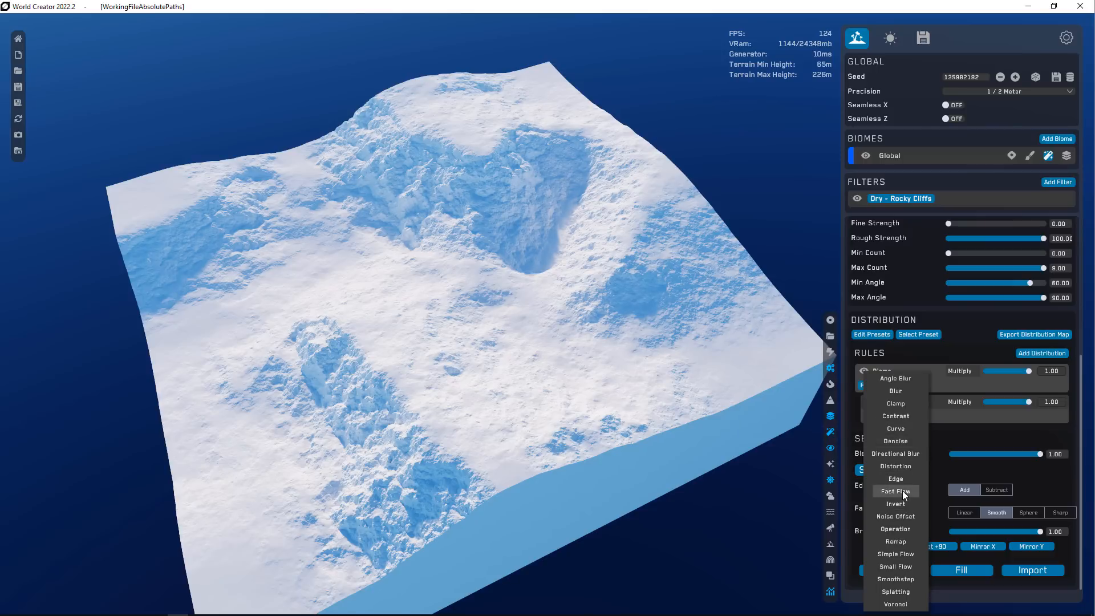
click(896, 391)
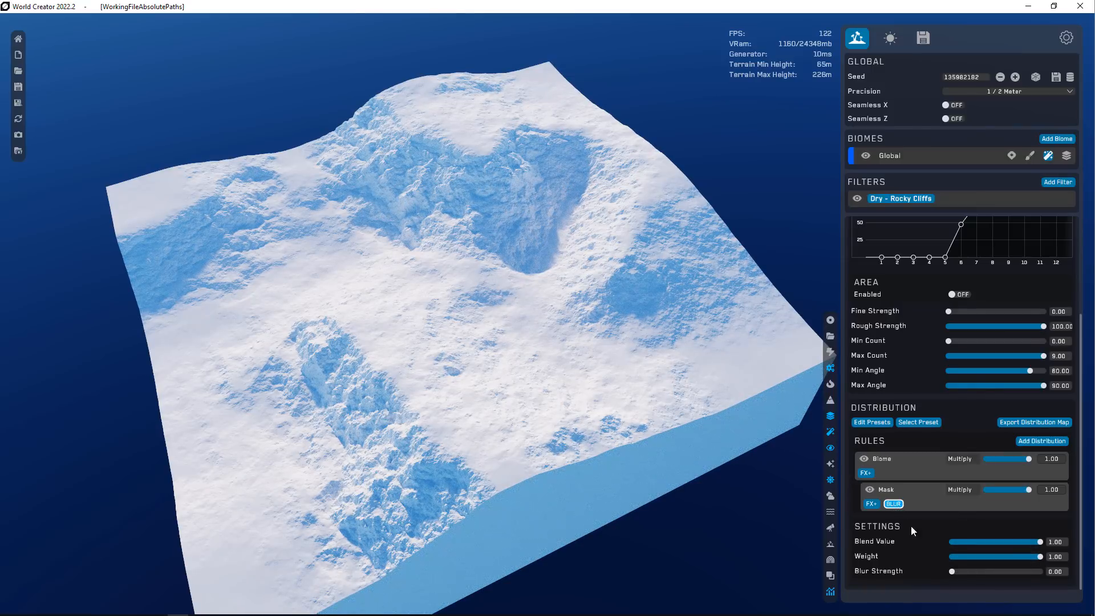
drag(951, 571, 984, 571)
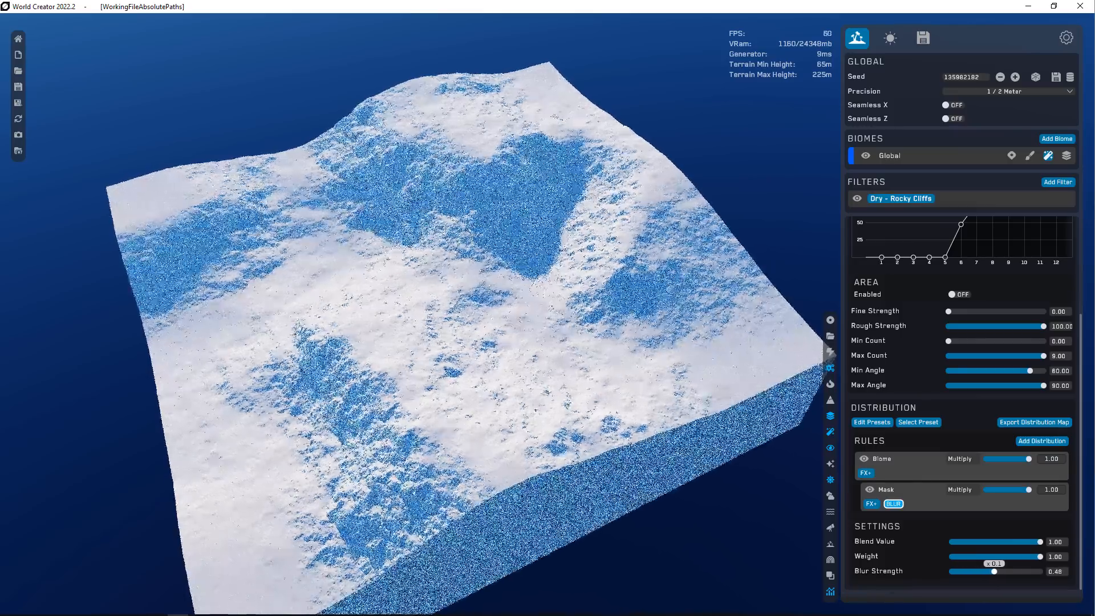
- Raise the mask's Blur Strength to 0.76 while previewing the painted areas as a heatmap, and hide the heatmap
click(831, 384)
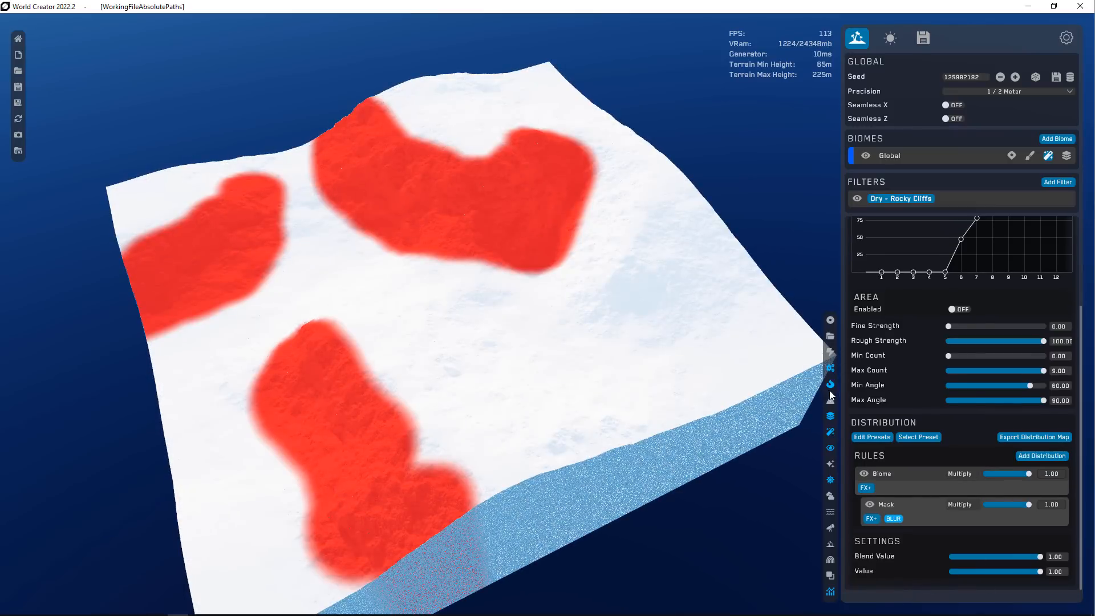
click(831, 385)
click(831, 385)
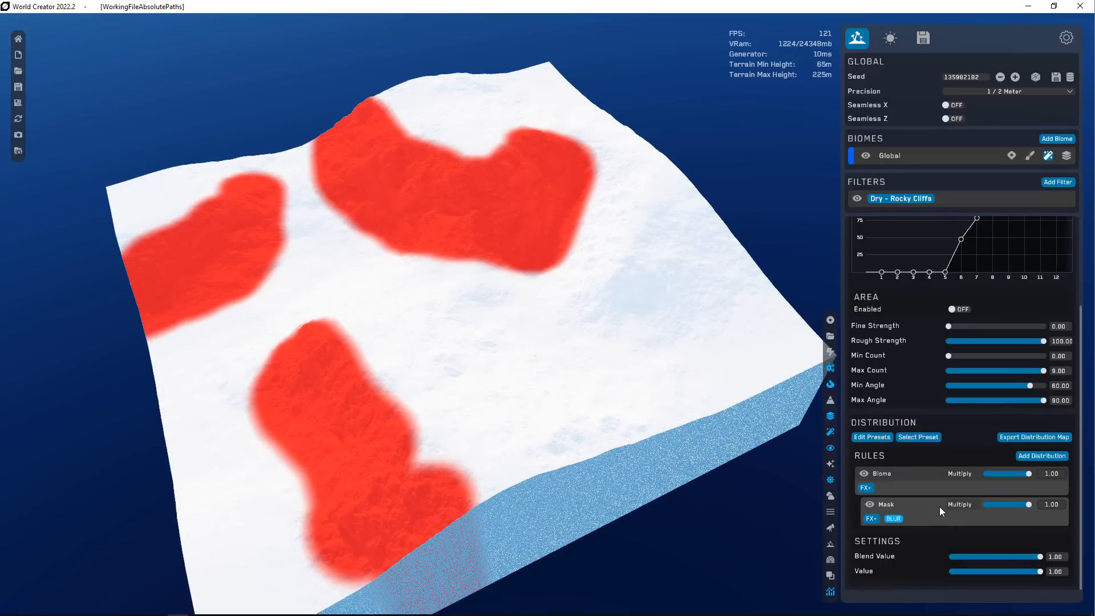
click(896, 520)
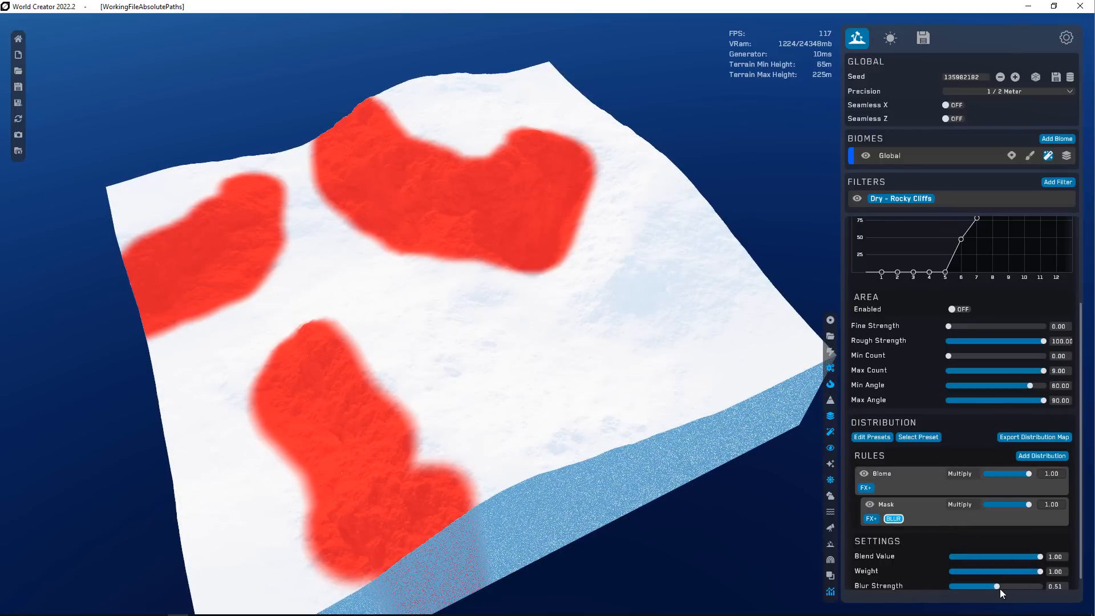
drag(996, 586, 1019, 586)
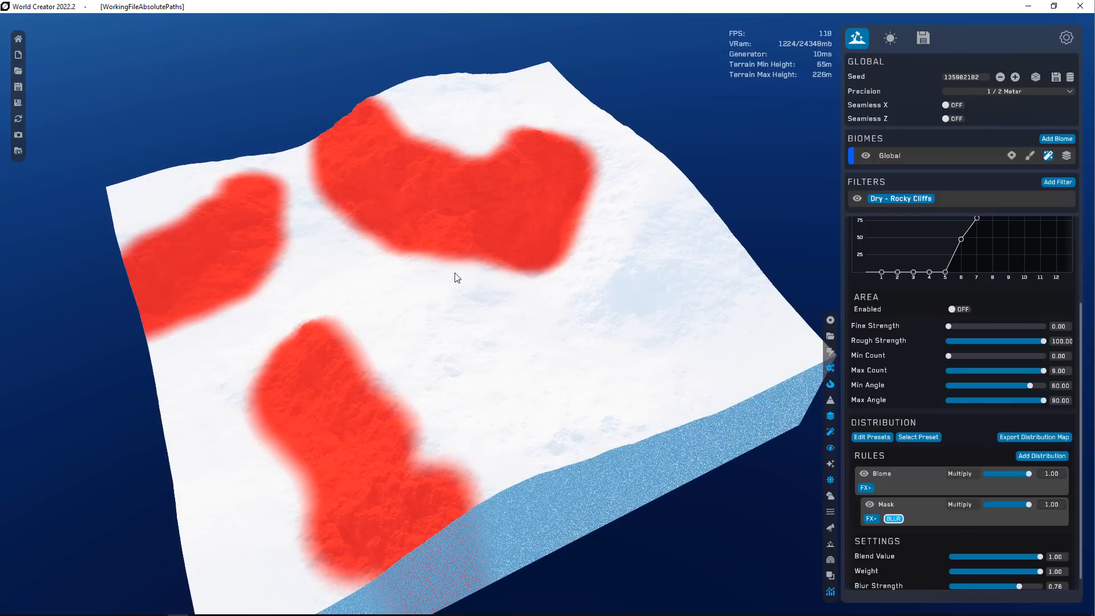
click(831, 385)
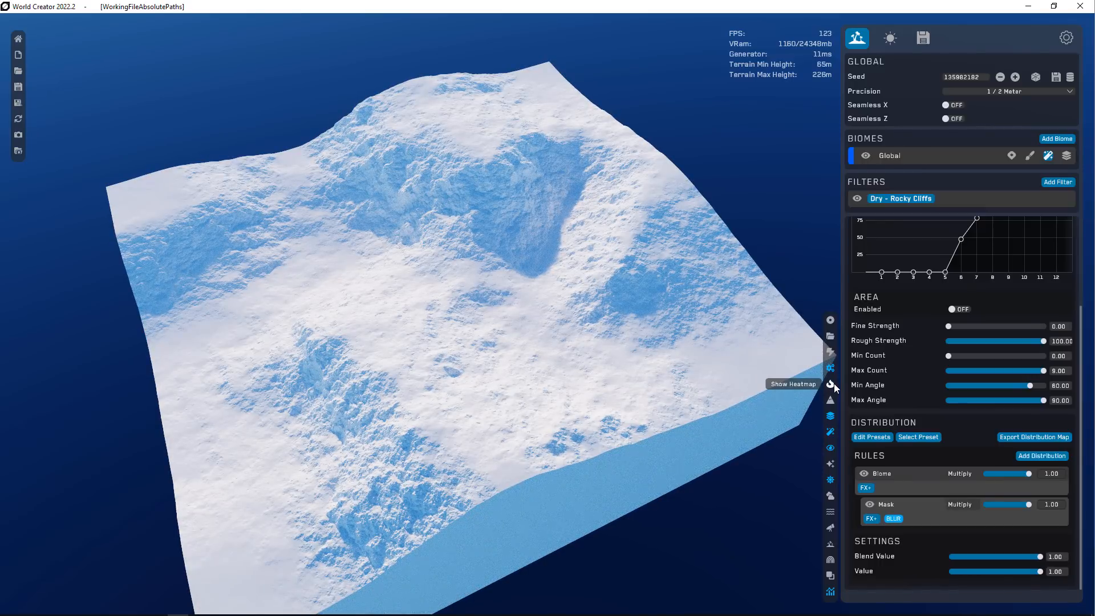
- Compare the terrain with the Mask rule disabled and enabled, leaving it enabled
click(869, 504)
click(870, 505)
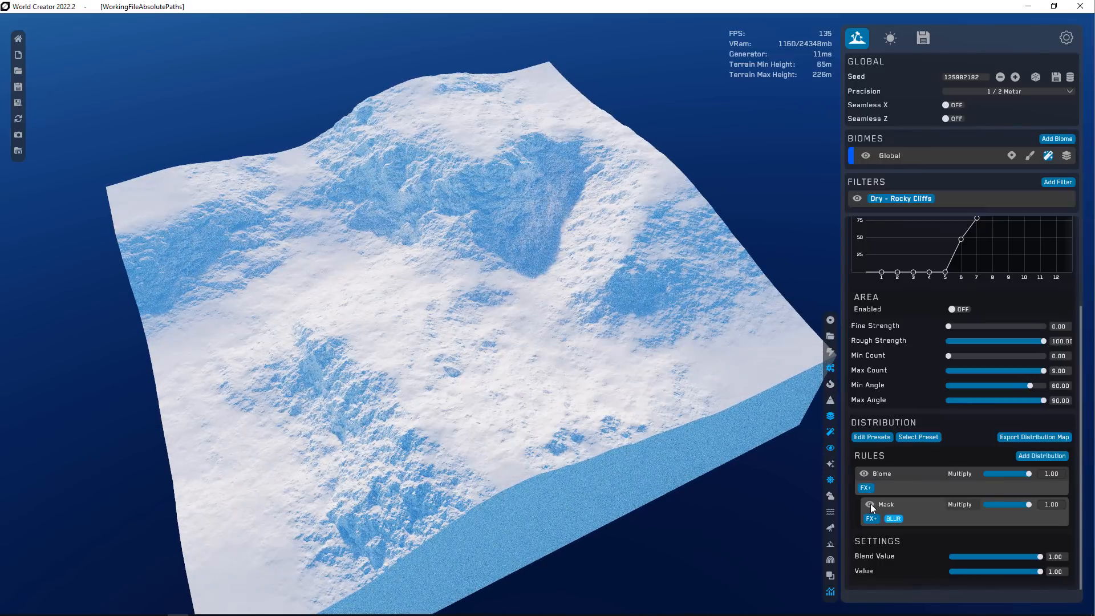
click(871, 504)
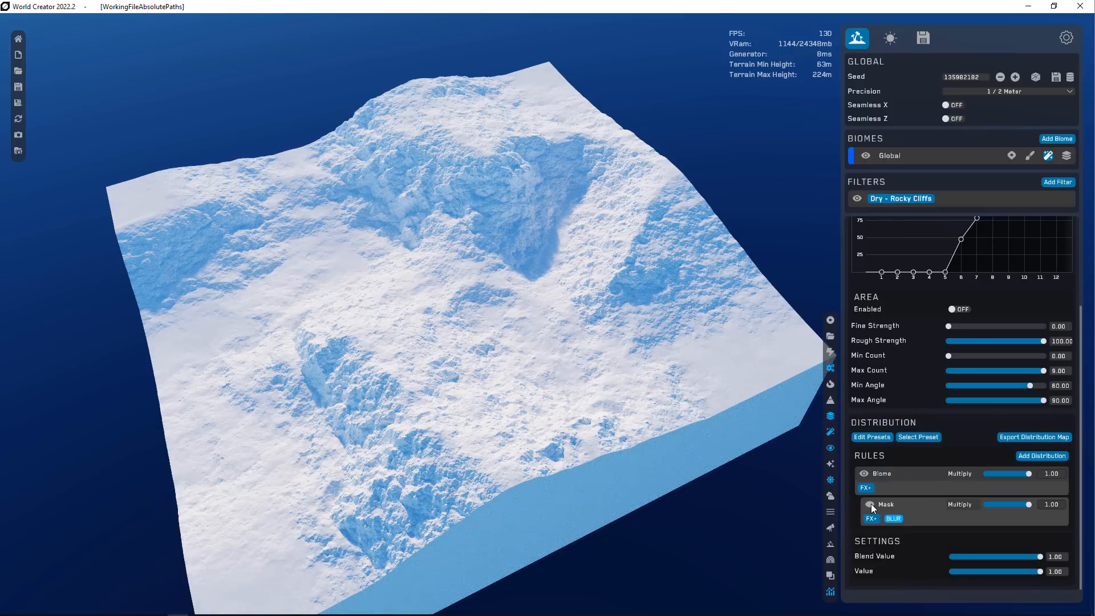
click(870, 504)
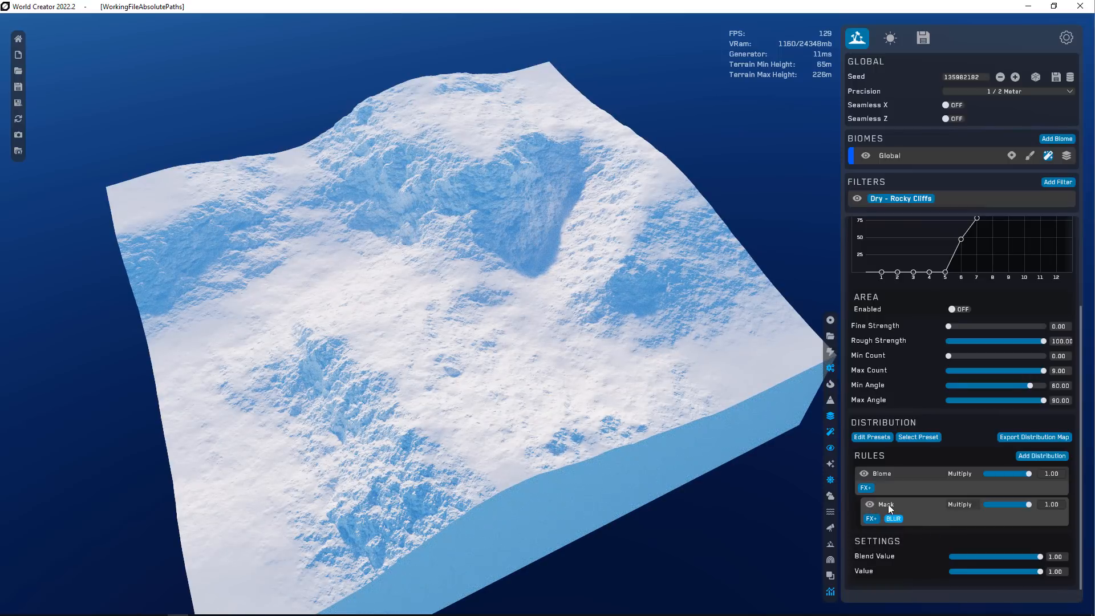
- Remove the Mask rule from the Rocky Cliffs filter and add a Slope distribution rule in its place
drag(888, 504, 785, 529)
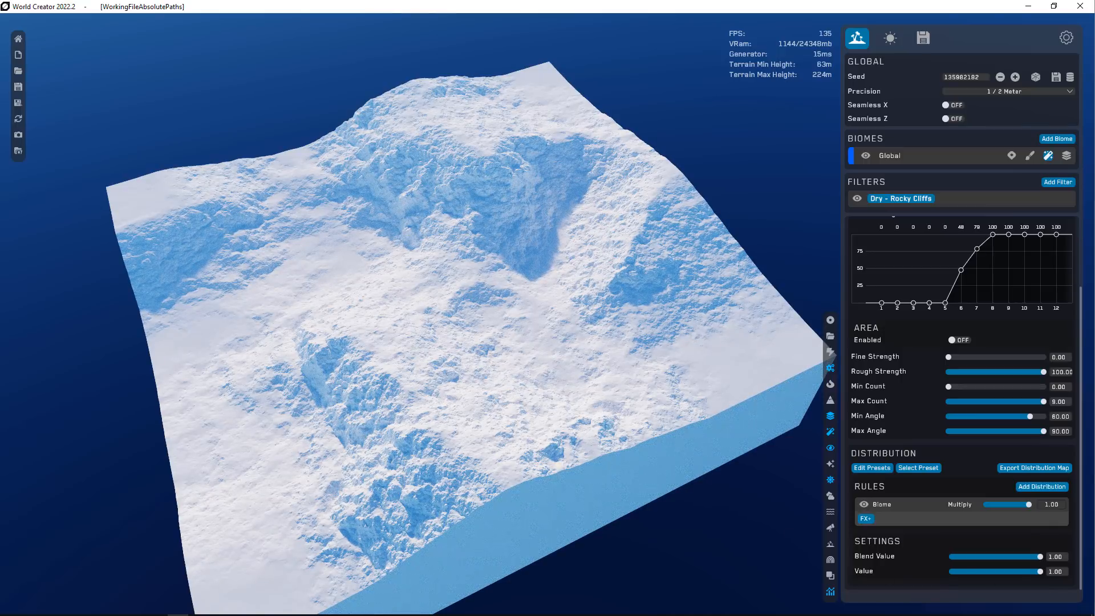
click(1044, 488)
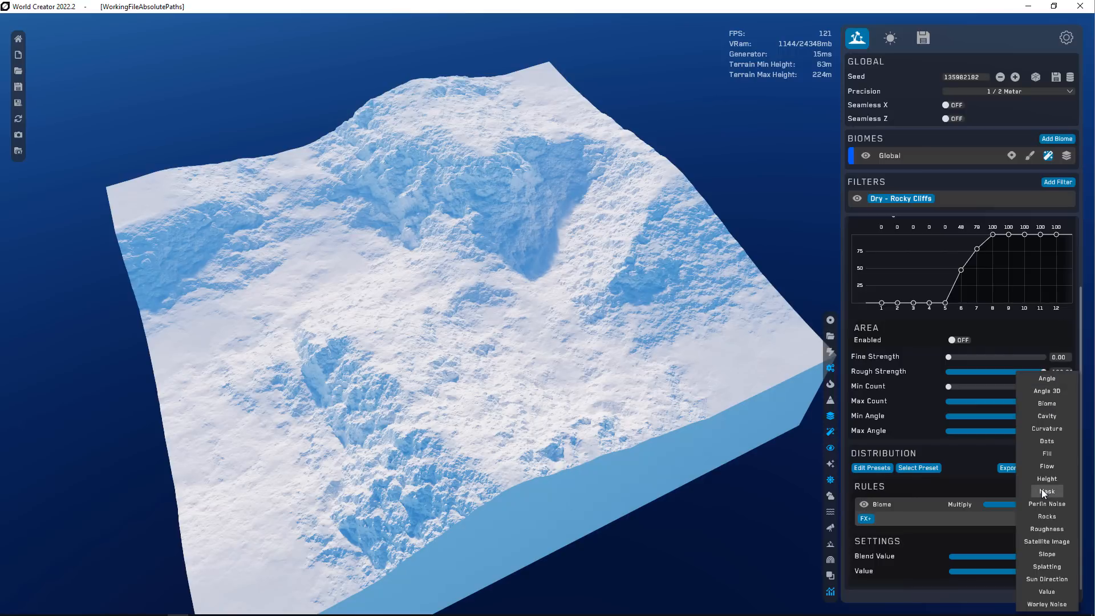
click(1048, 554)
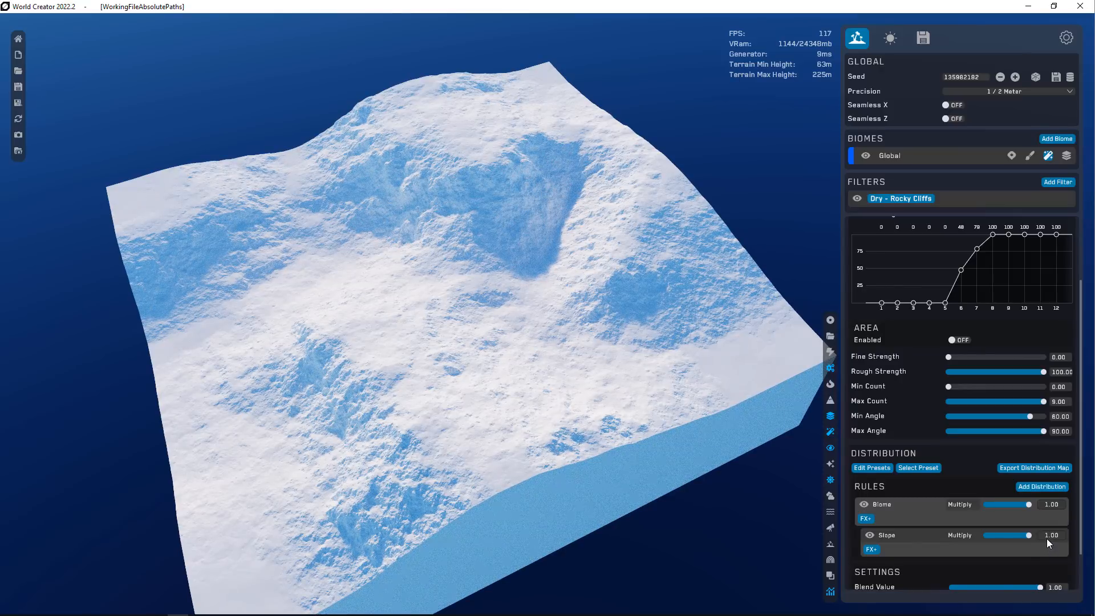
- With the heatmap shown, set the Slope rule's range to about 55 to 90, with a lower falloff of about 18 and an upper falloff of 0
click(831, 384)
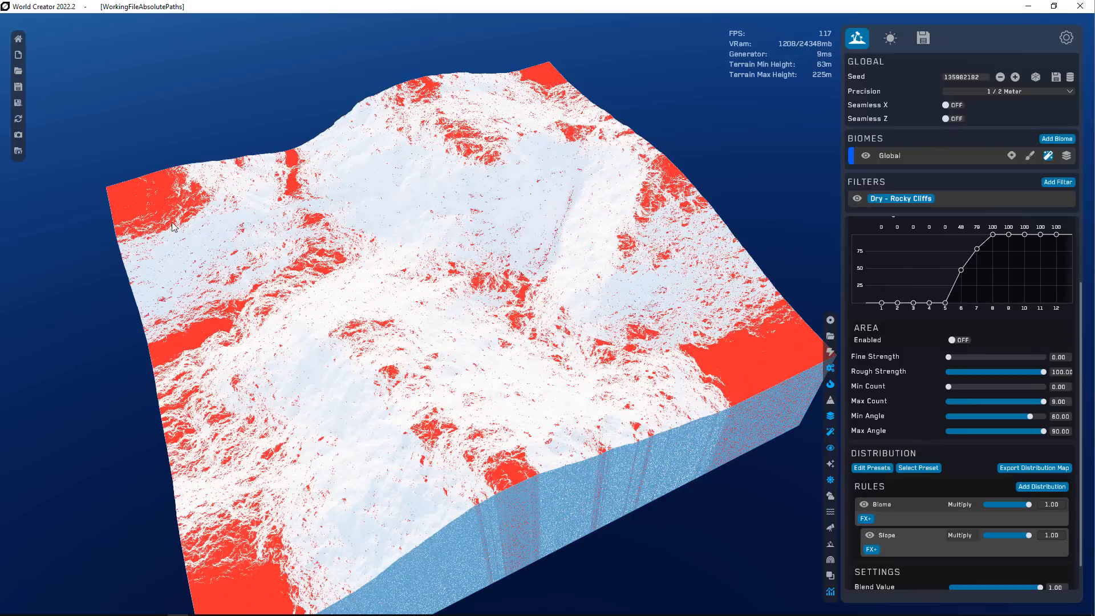
scroll(996, 542, down, 1)
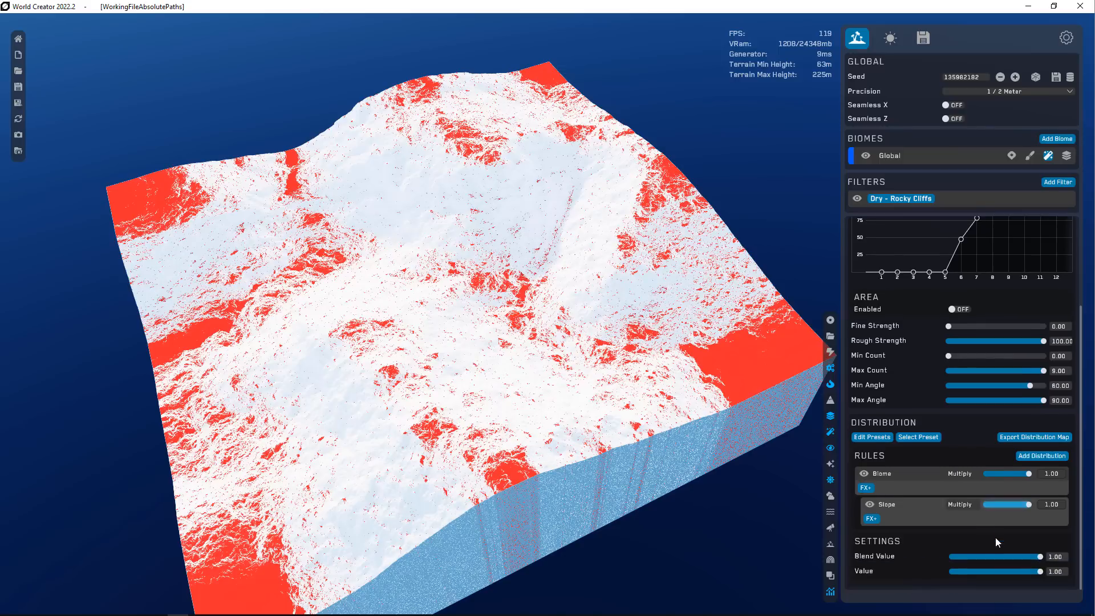
click(884, 505)
scroll(892, 515, down, 1)
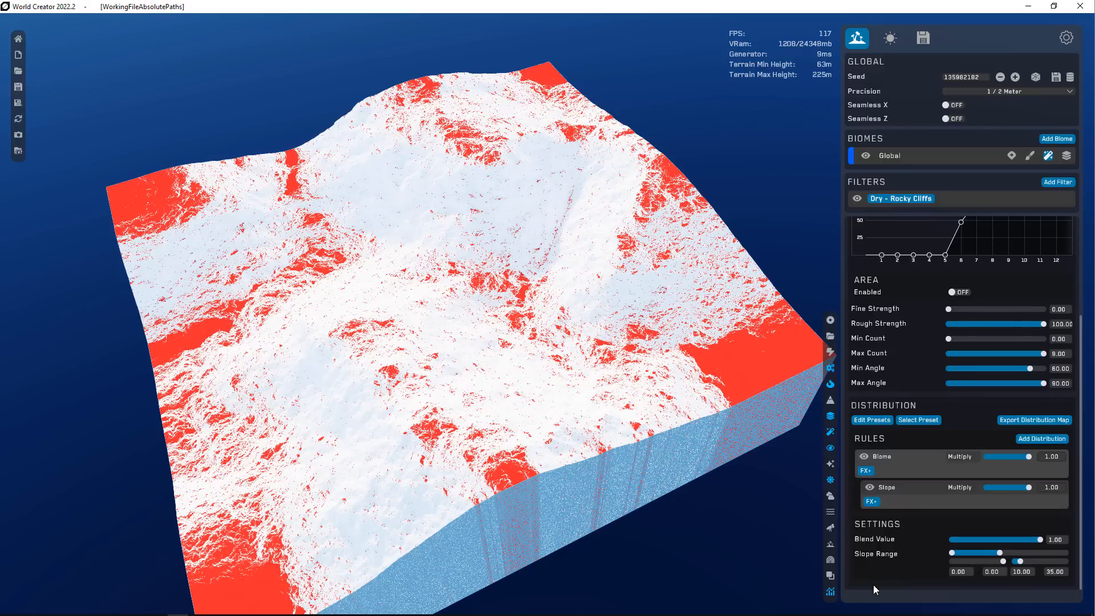
drag(999, 553, 1066, 553)
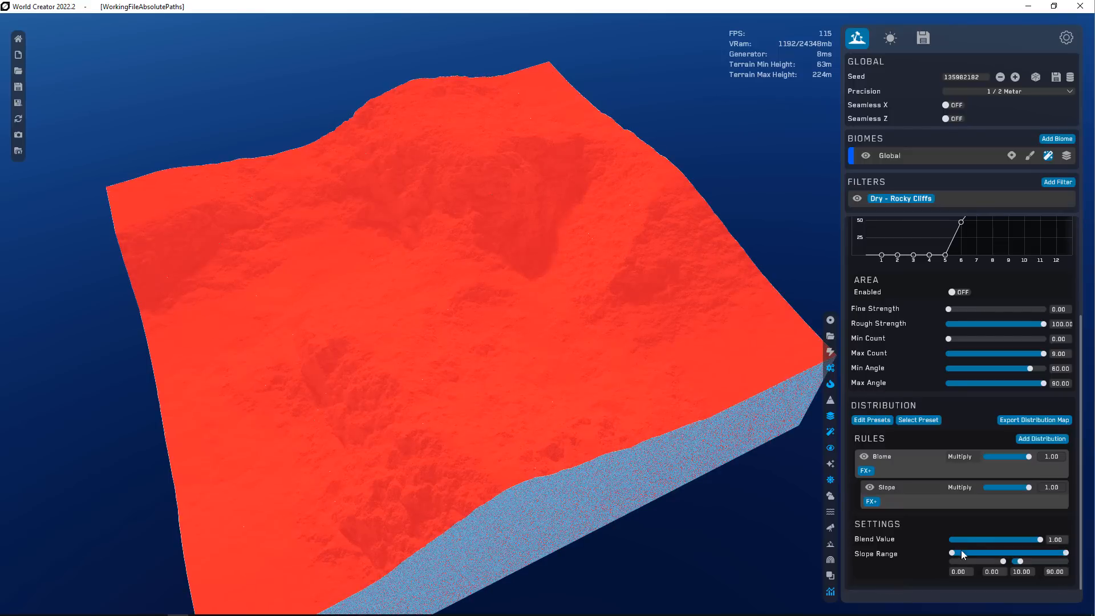
drag(962, 553, 1022, 552)
mouse_move(1002, 561)
mouse_down()
mouse_move(976, 561)
mouse_move(994, 561)
mouse_up()
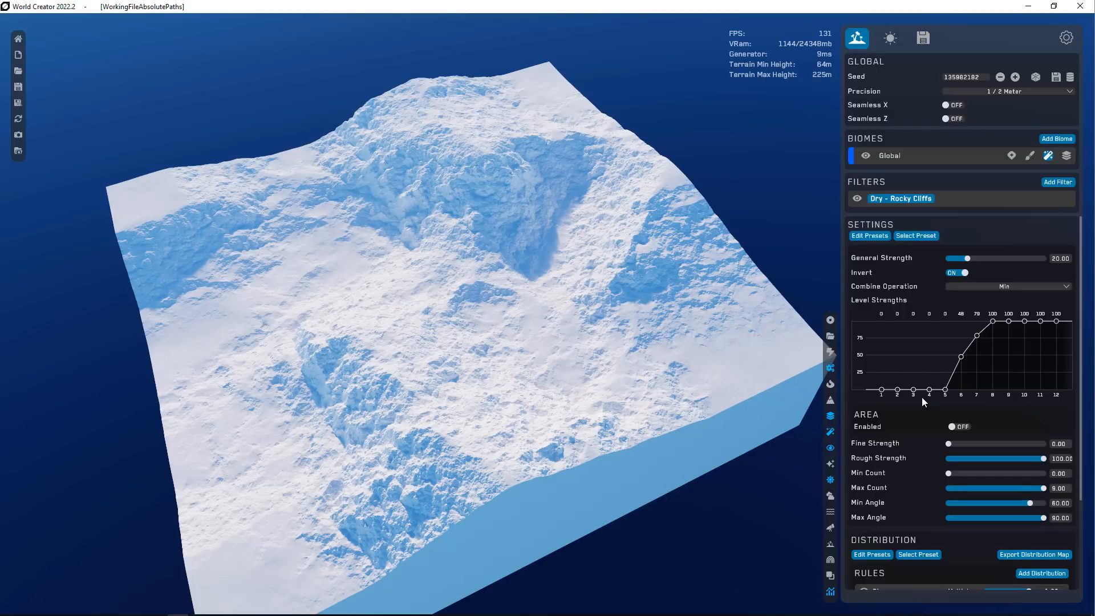
- Try limiting the Rocky Cliffs filter to an area of about 620 x 576 in the middle of the terrain, and disable the area
scroll(922, 396, down, 3)
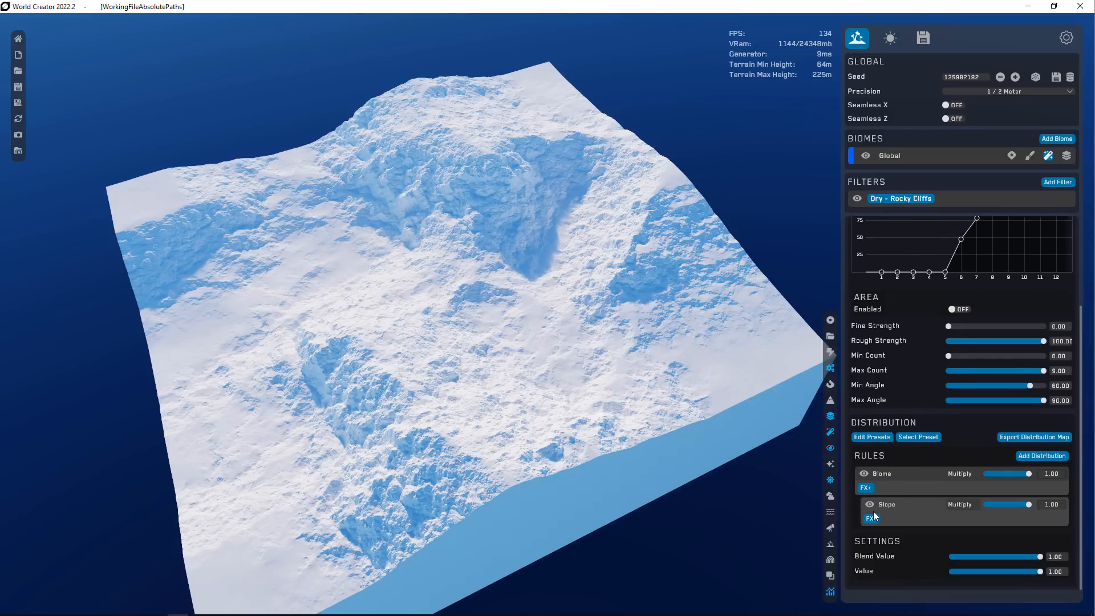
scroll(874, 511, up, 1)
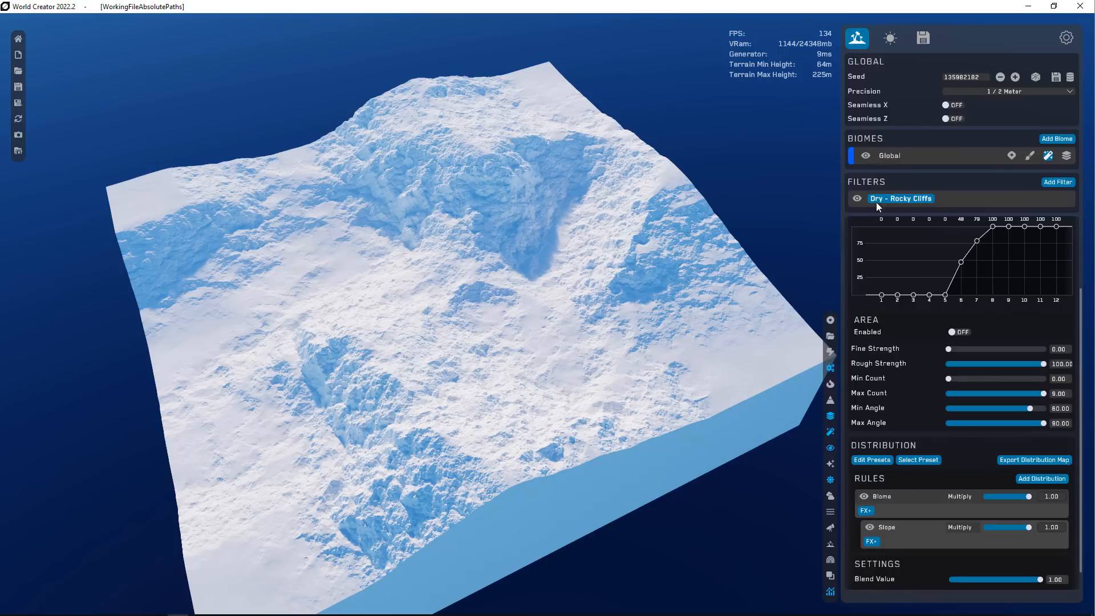
scroll(882, 240, up, 3)
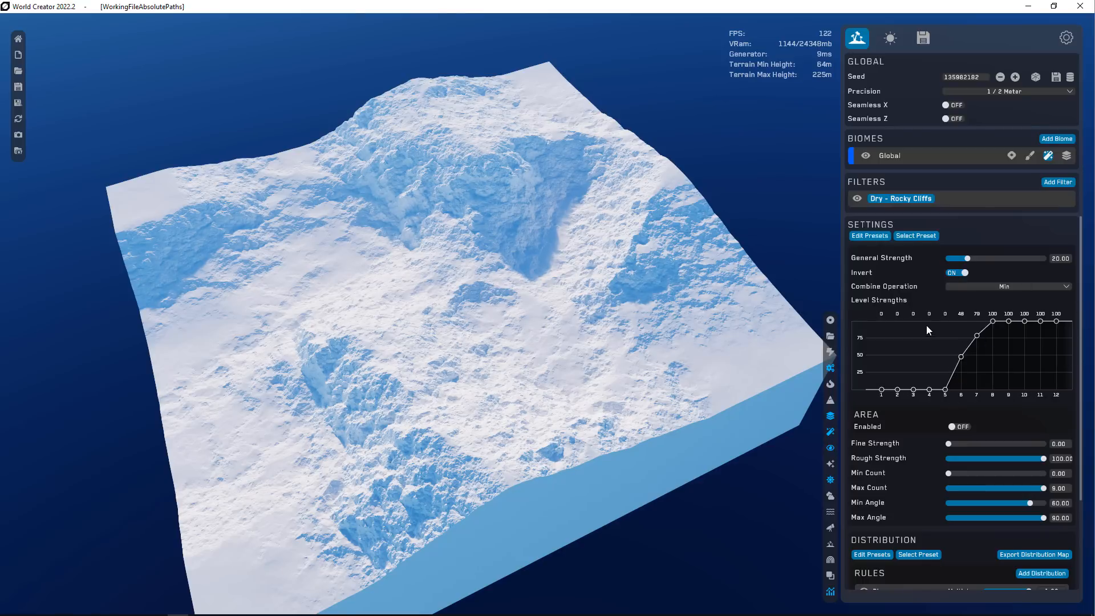
scroll(904, 369, down, 5)
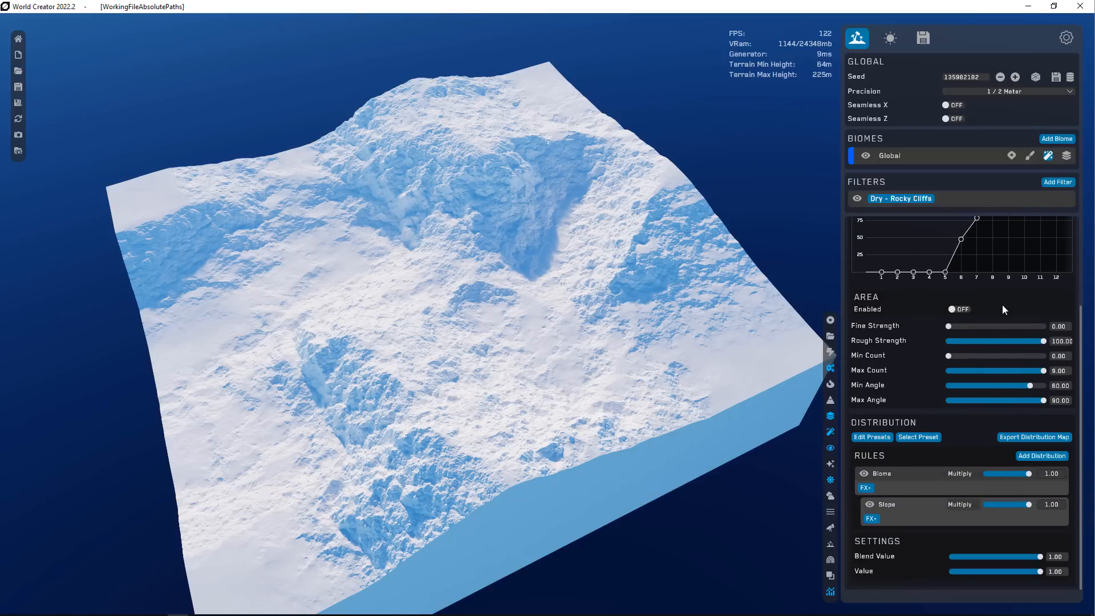
click(961, 309)
drag(550, 67, 443, 216)
drag(446, 347, 509, 228)
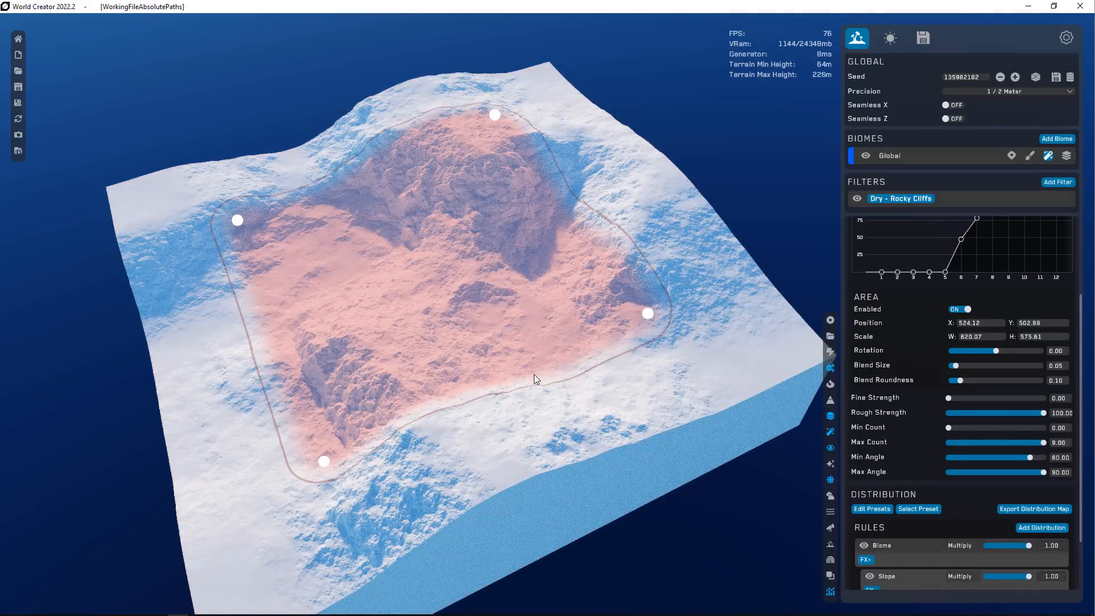
click(961, 309)
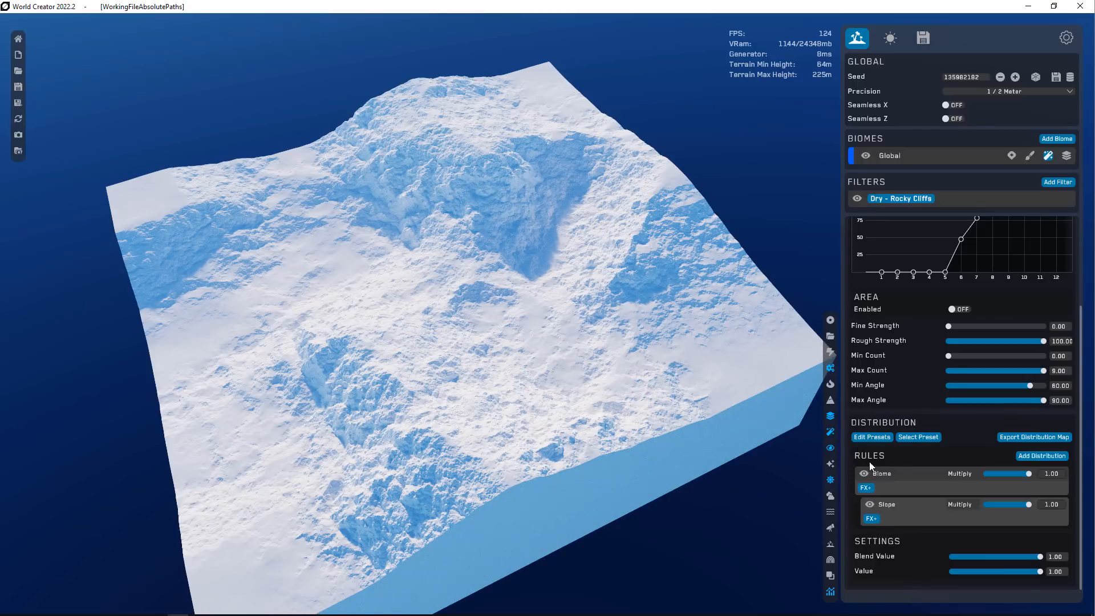
- Check the Slope rule's range and preview its distribution over the terrain as a heatmap
click(885, 507)
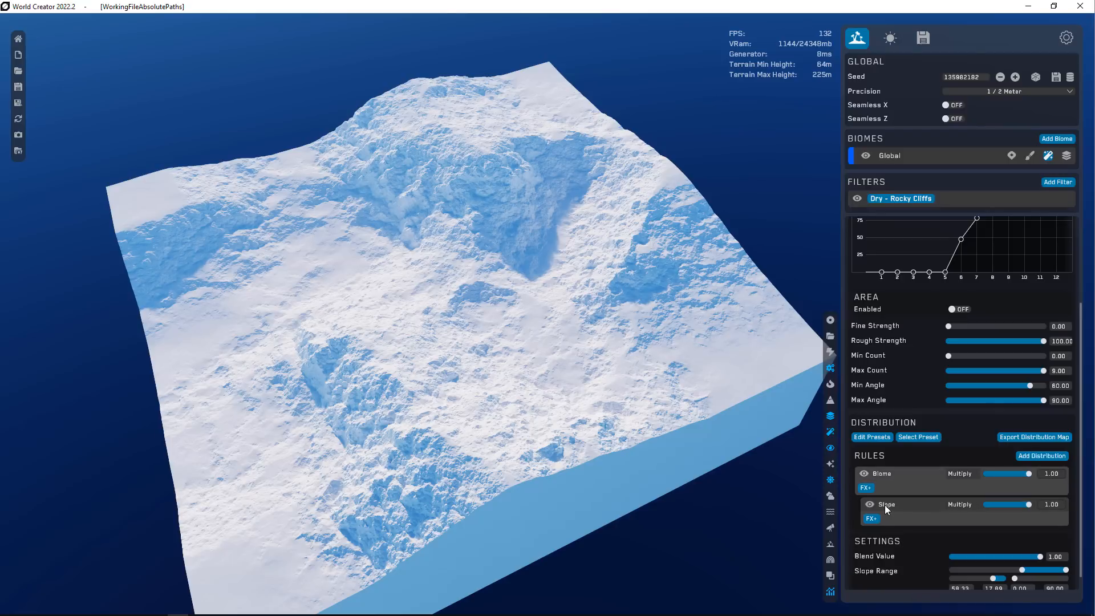
click(831, 384)
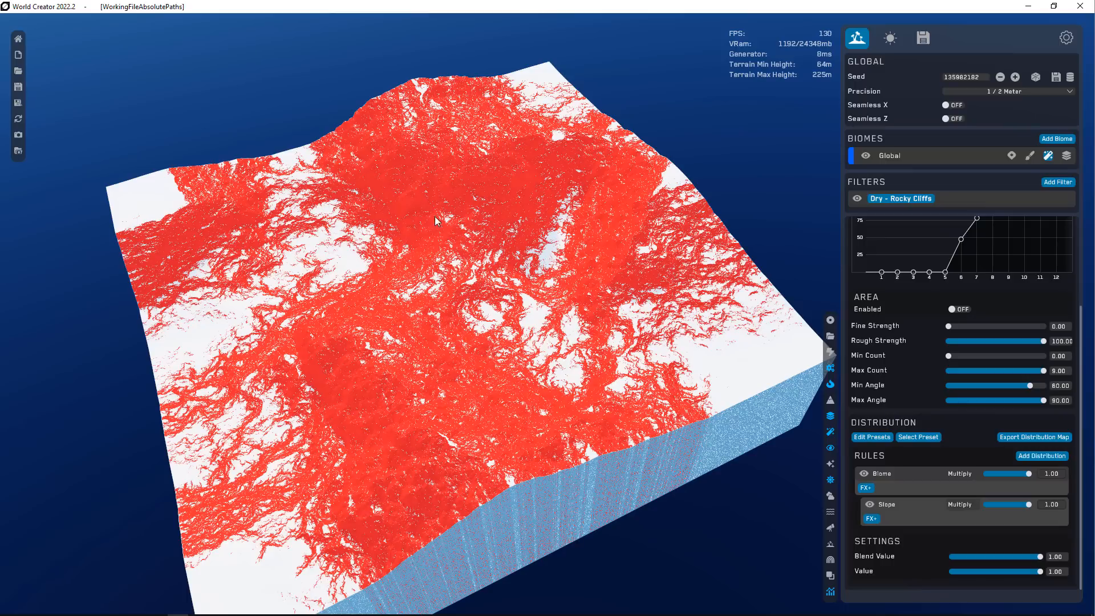
- Try limiting the Rocky Cliffs filter with a Height distribution rule ranging from about 162 to 500, and remove the rule
click(1048, 457)
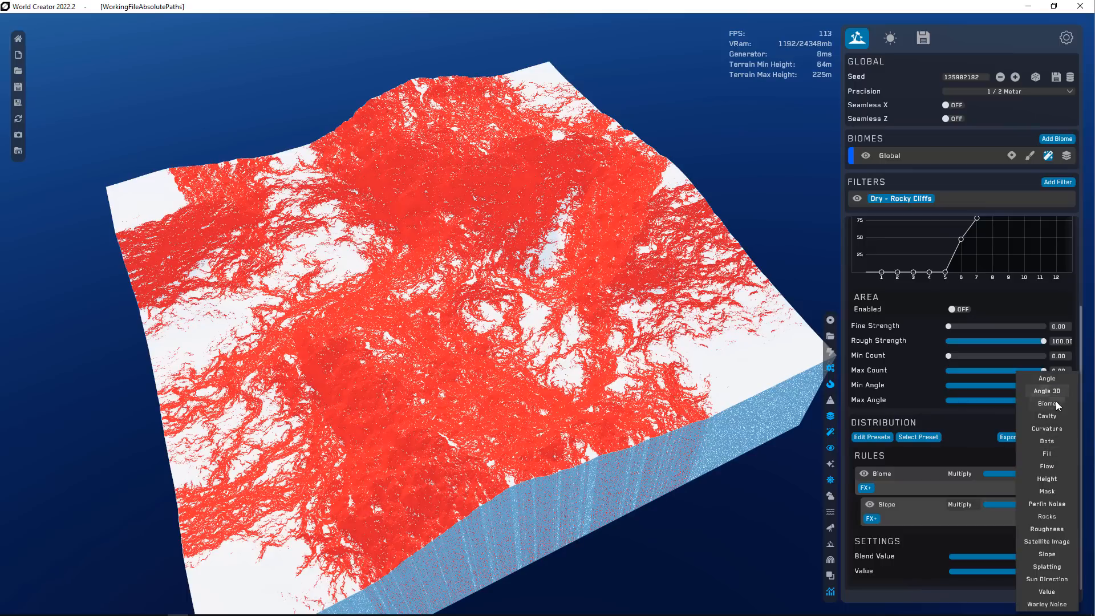
click(1046, 478)
scroll(1019, 539, down, 2)
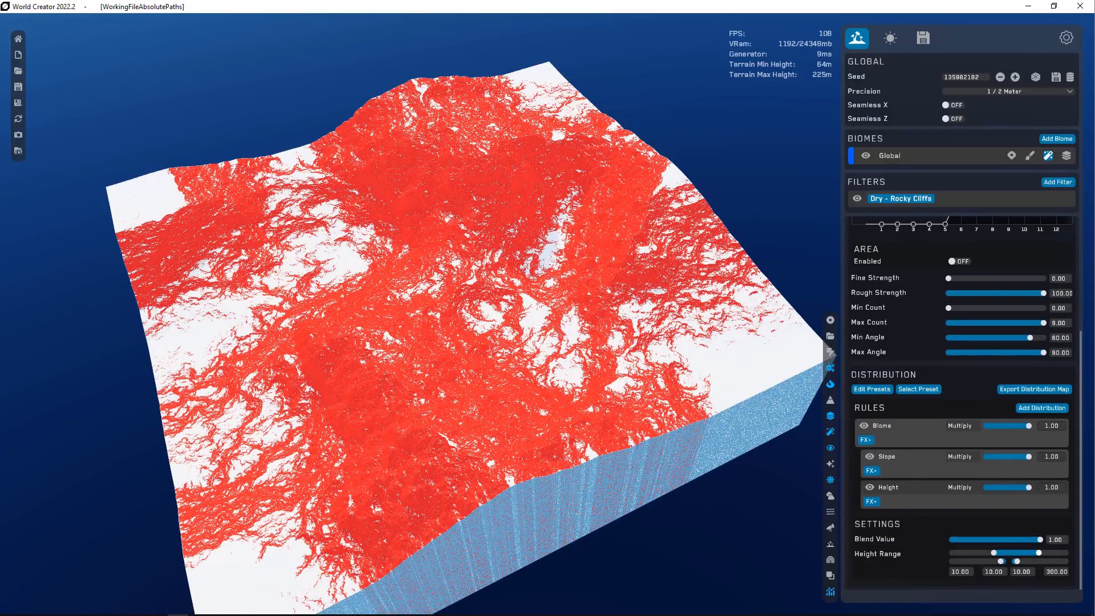
drag(1037, 553, 1065, 554)
mouse_move(994, 553)
mouse_down()
mouse_move(1035, 553)
mouse_move(1015, 553)
mouse_up()
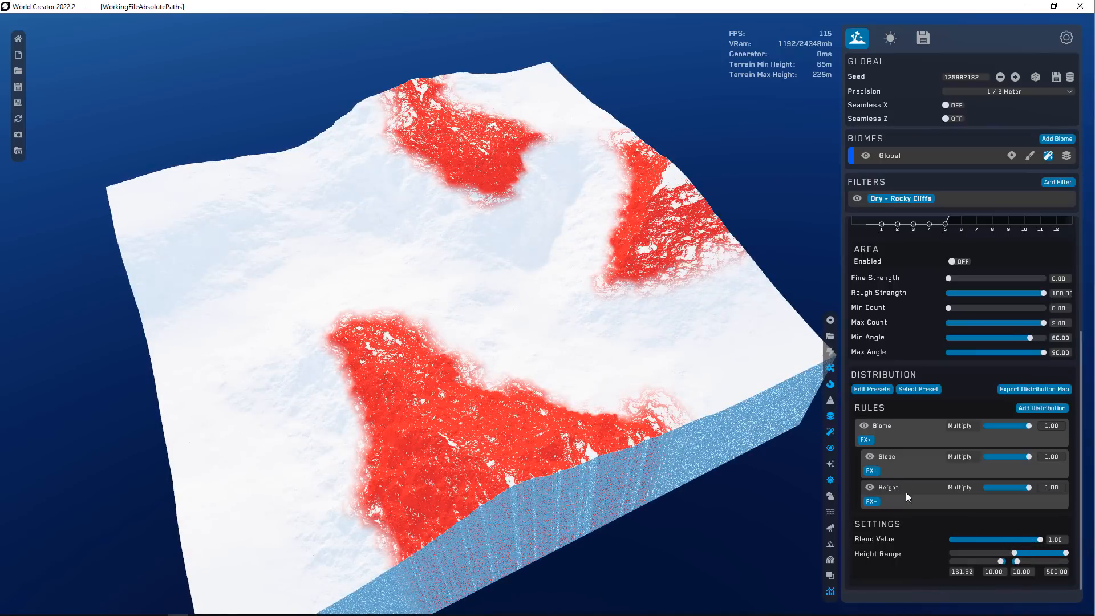
click(891, 463)
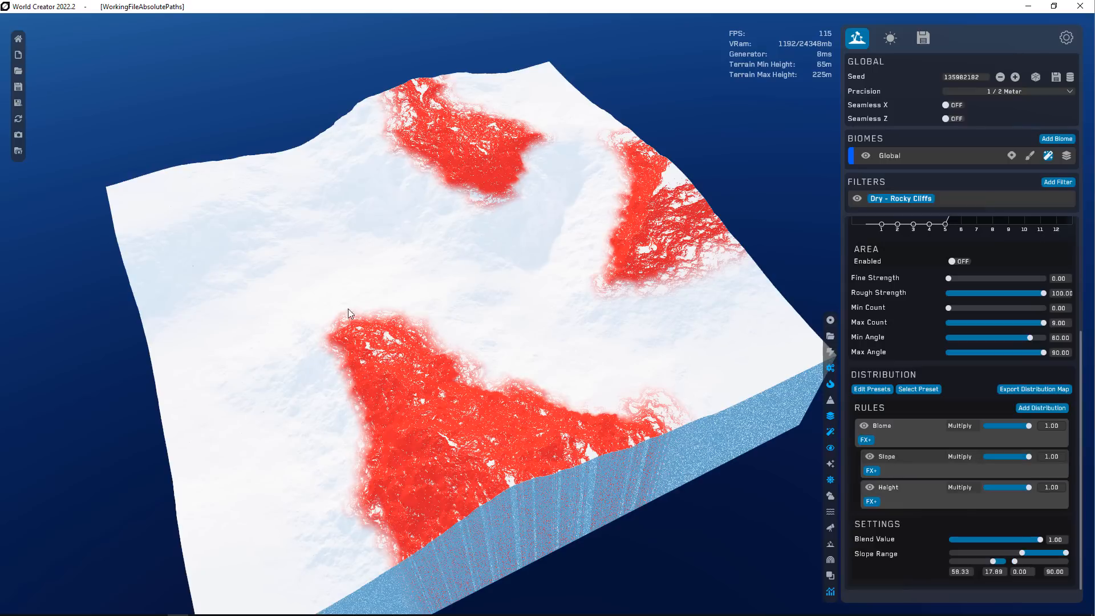
drag(895, 486, 812, 467)
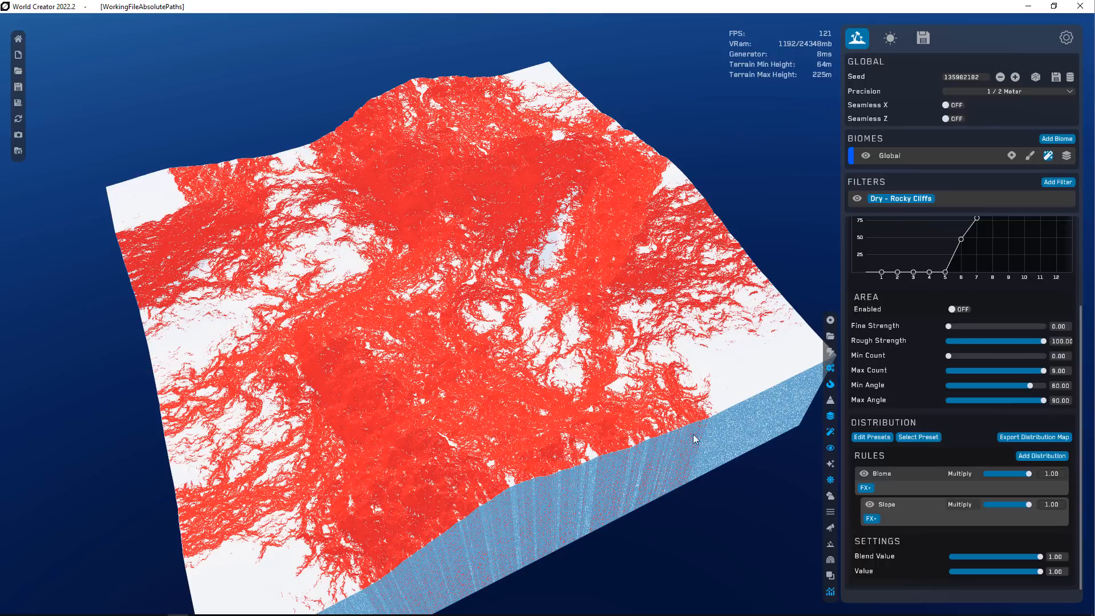
- Turn off the heatmap preview and add an Erosion Ridged Flows filter to the Global biome
click(830, 384)
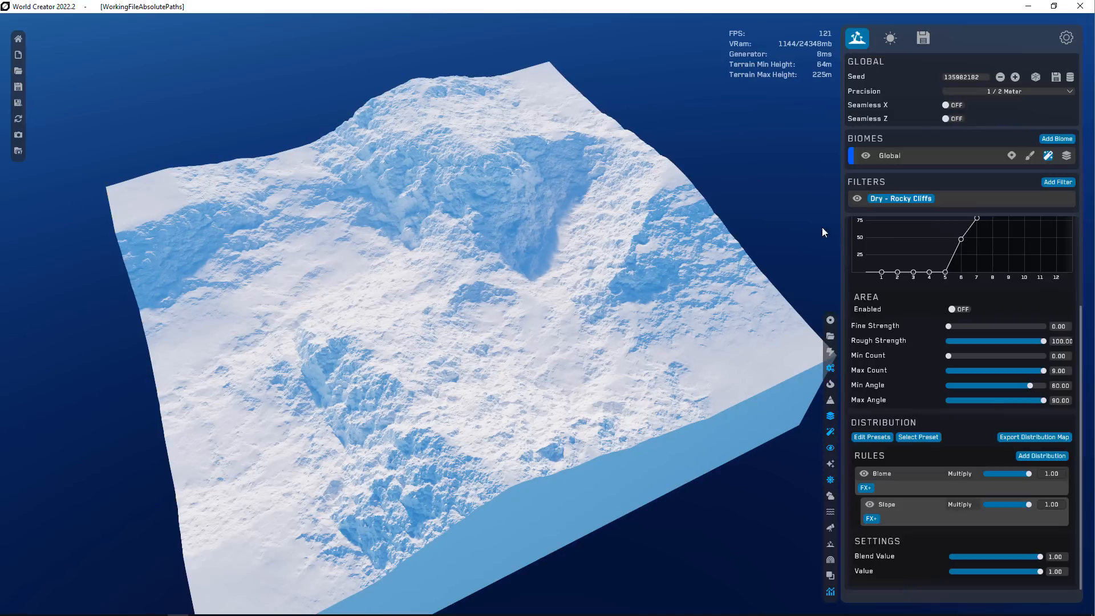
click(1058, 182)
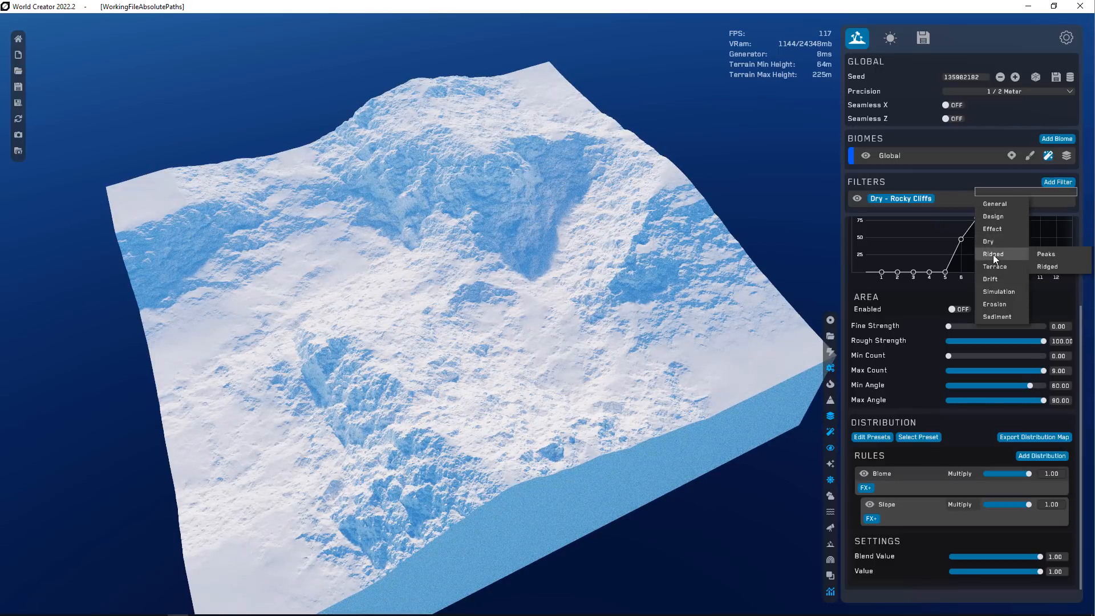
mouse_move(990, 279)
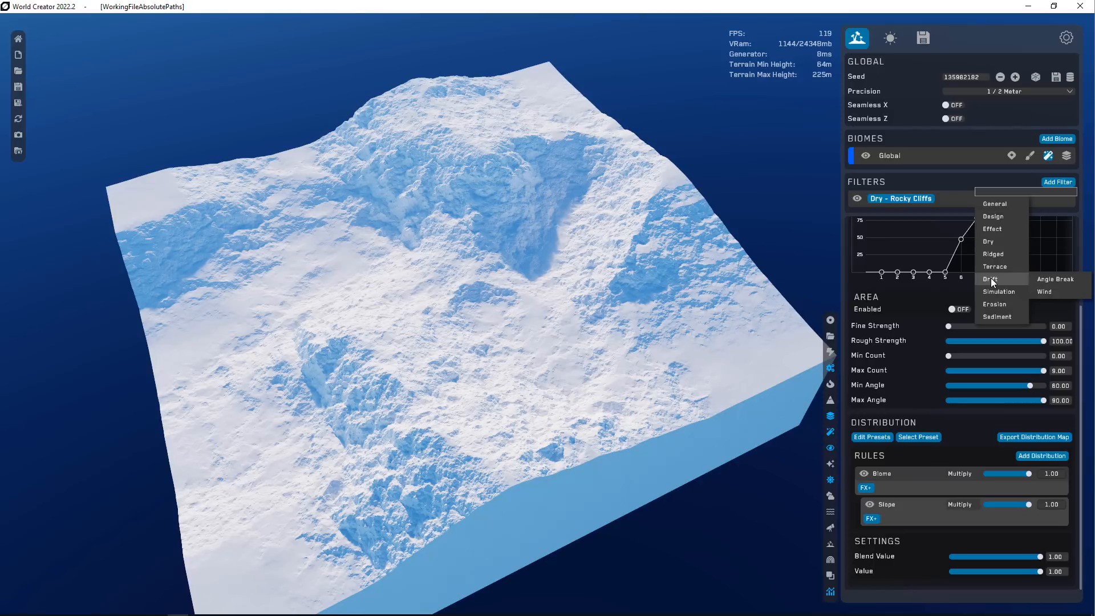
mouse_move(994, 305)
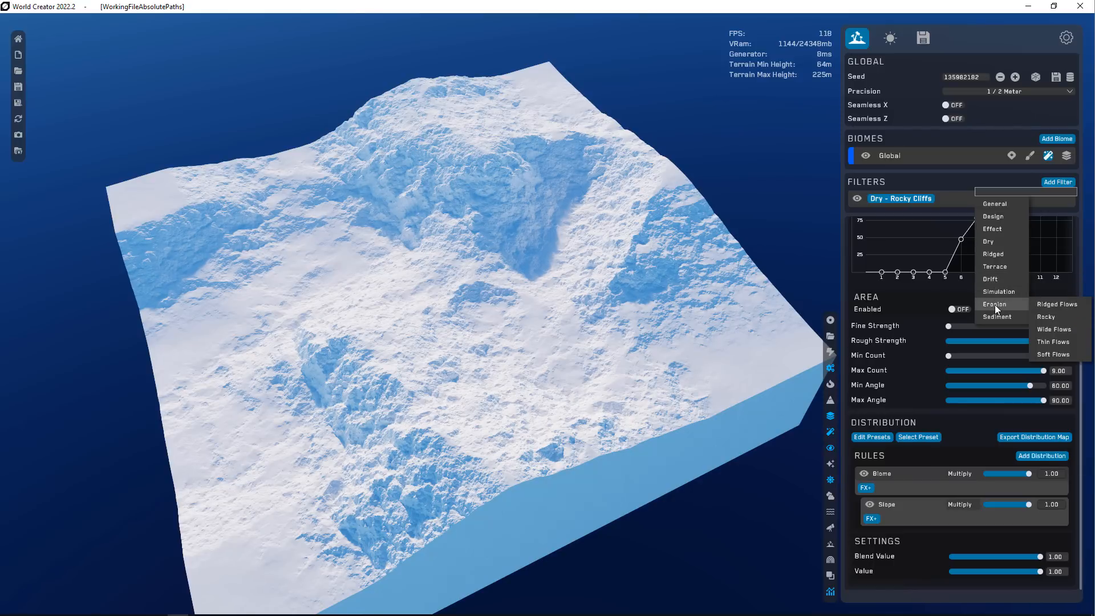
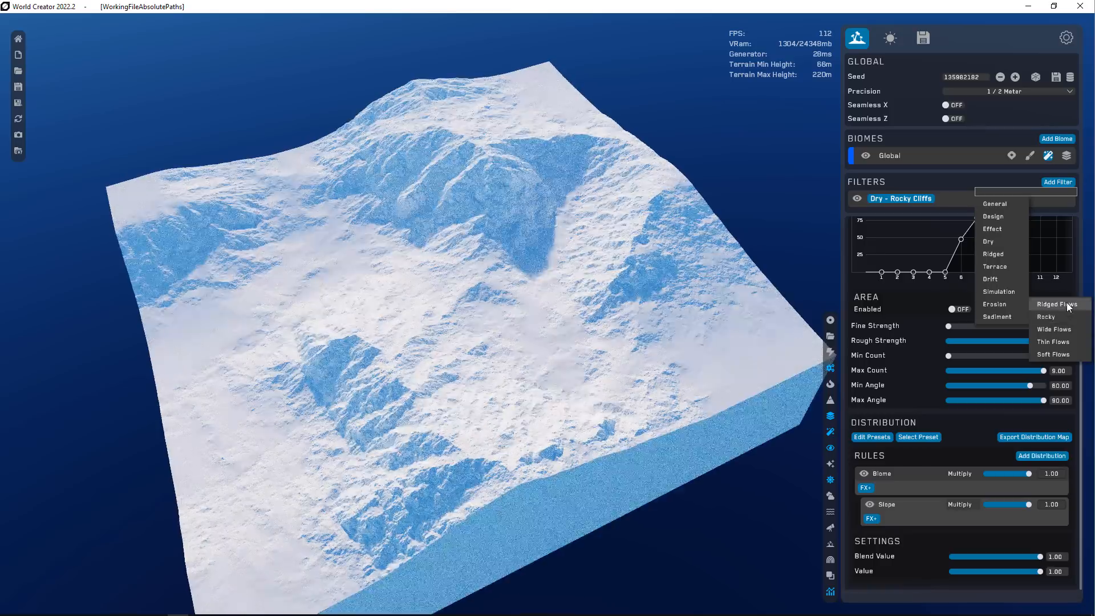
click(1068, 305)
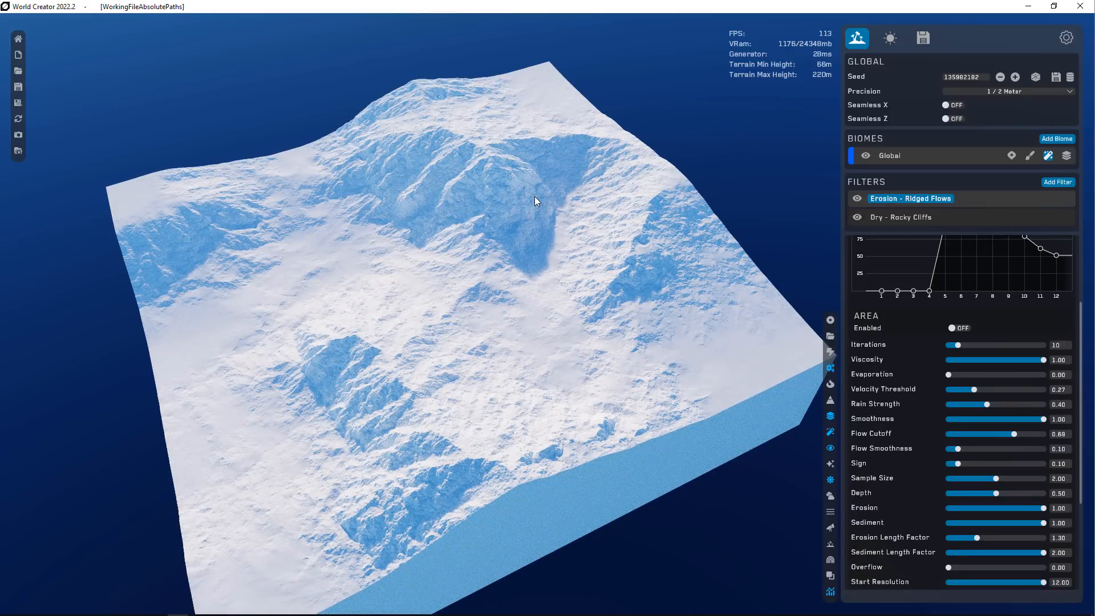
scroll(708, 435, up, 5)
scroll(572, 406, down, 6)
middle_drag(572, 405, 753, 429)
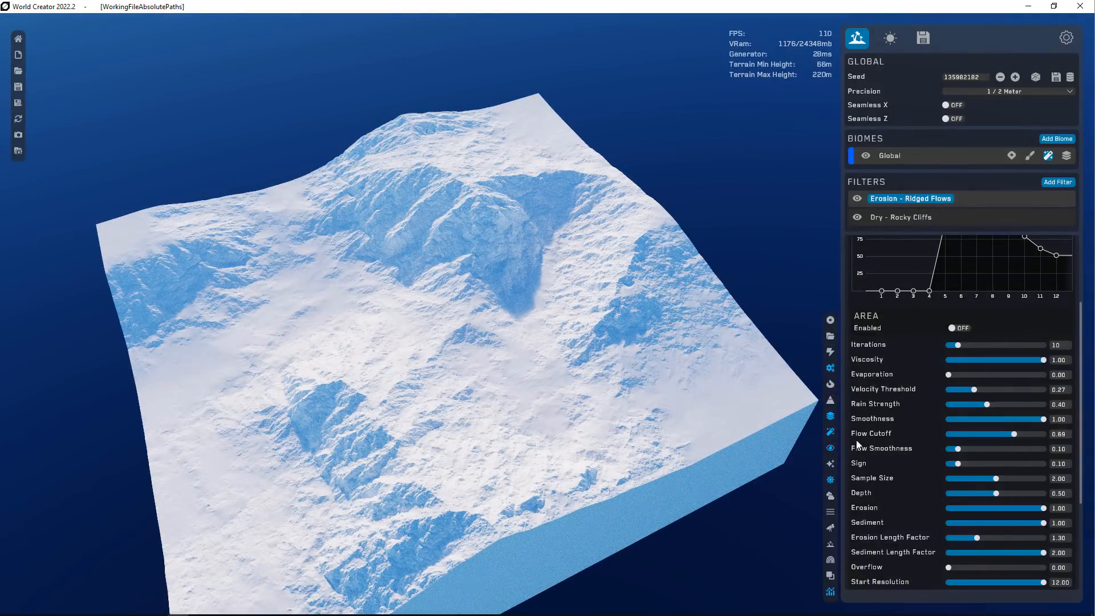
- Compare the settings and distribution rules of the Ridged Flows and Rocky Cliffs filters
scroll(1048, 480, up, 3)
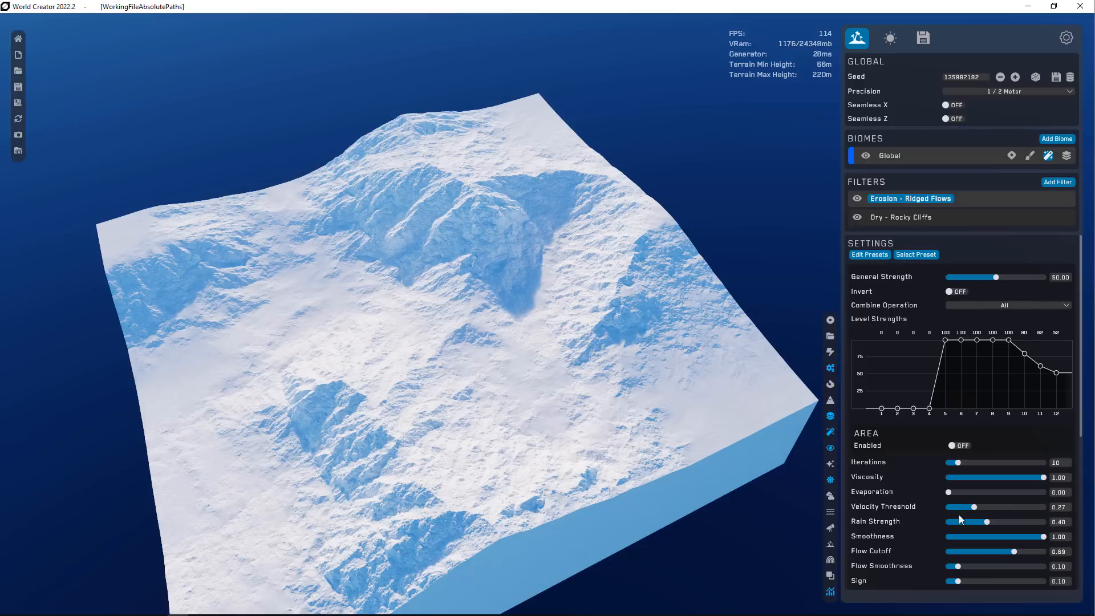
click(891, 219)
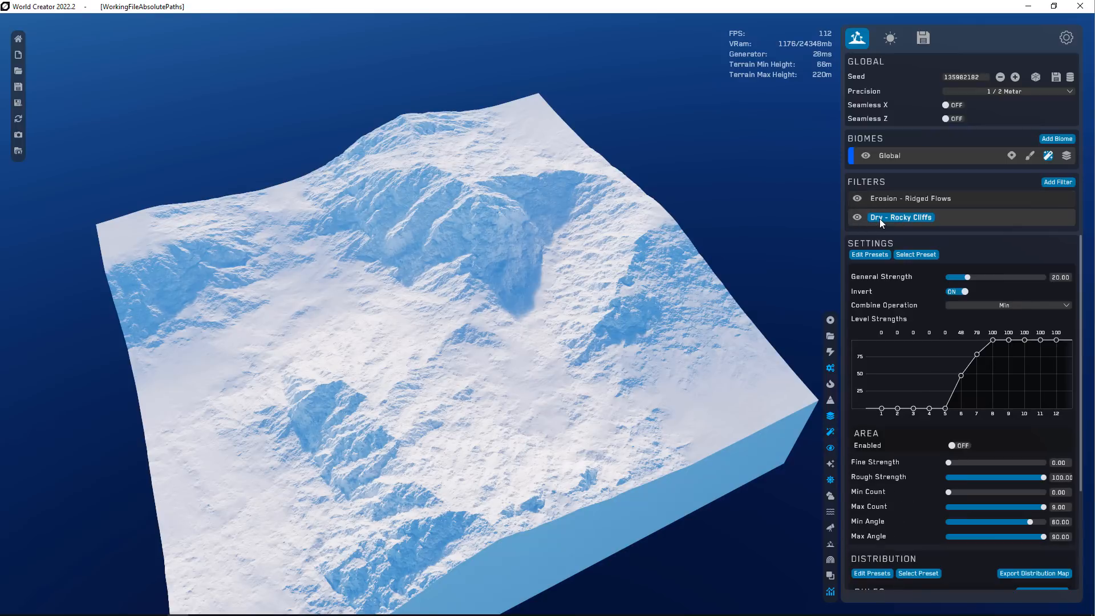
click(908, 199)
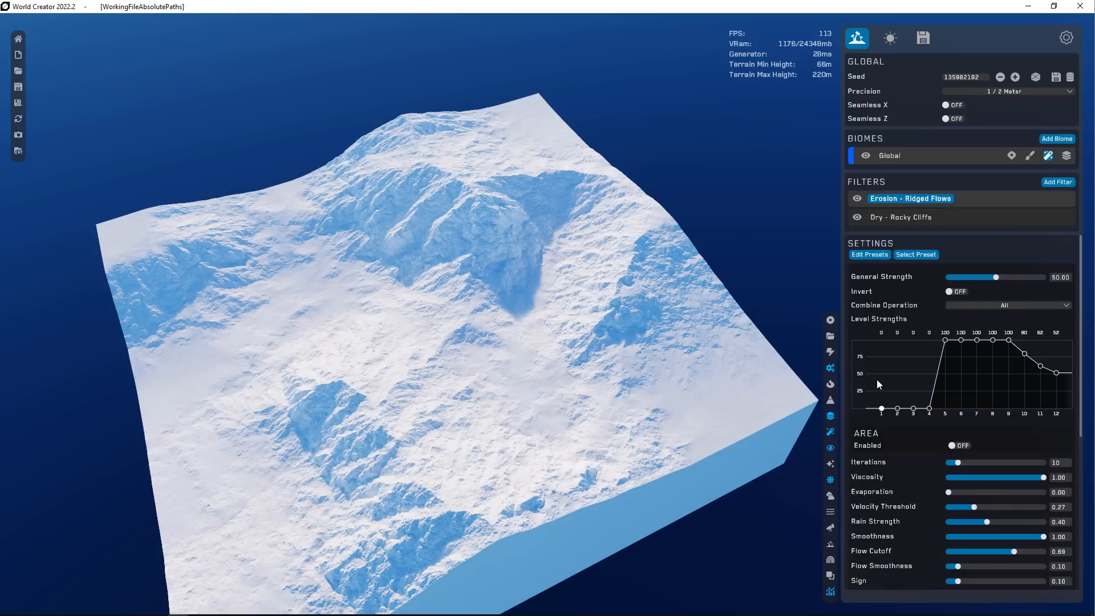
scroll(877, 379, down, 2)
click(900, 217)
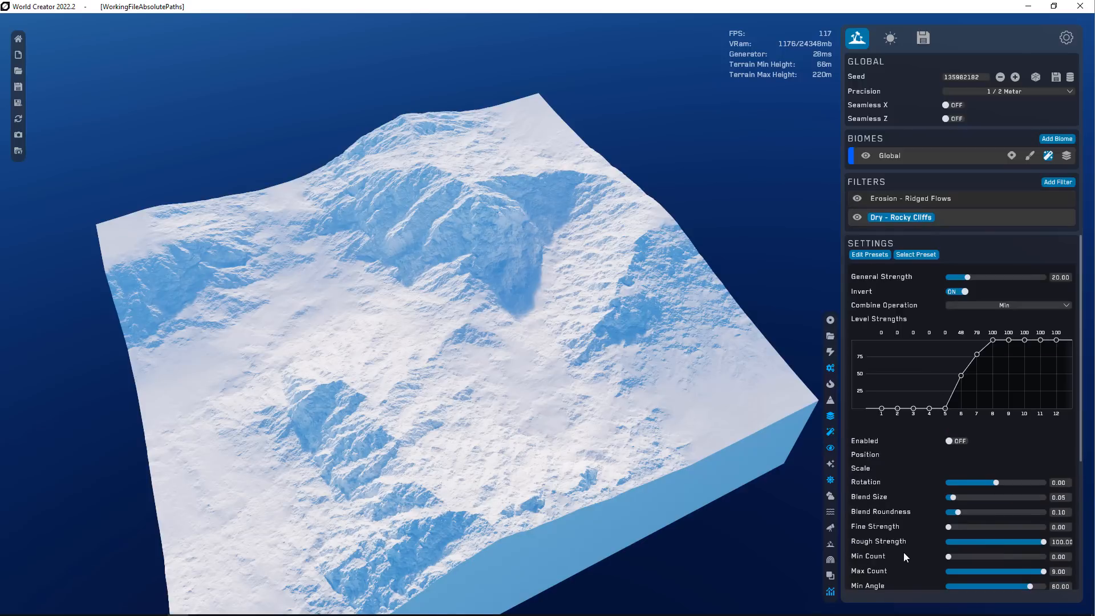
scroll(907, 565, down, 3)
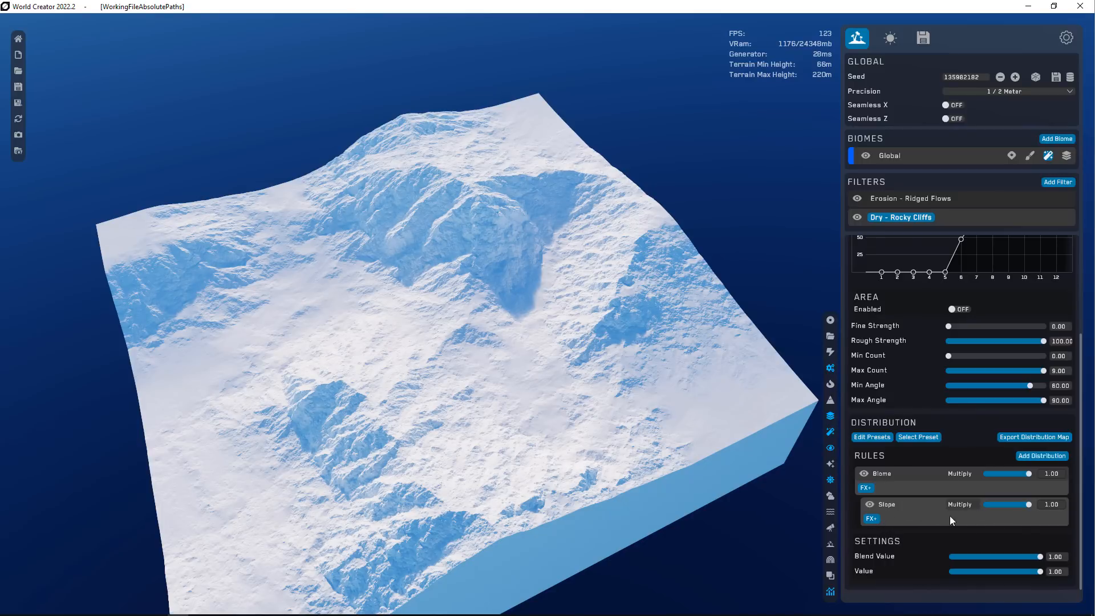
scroll(940, 519, up, 3)
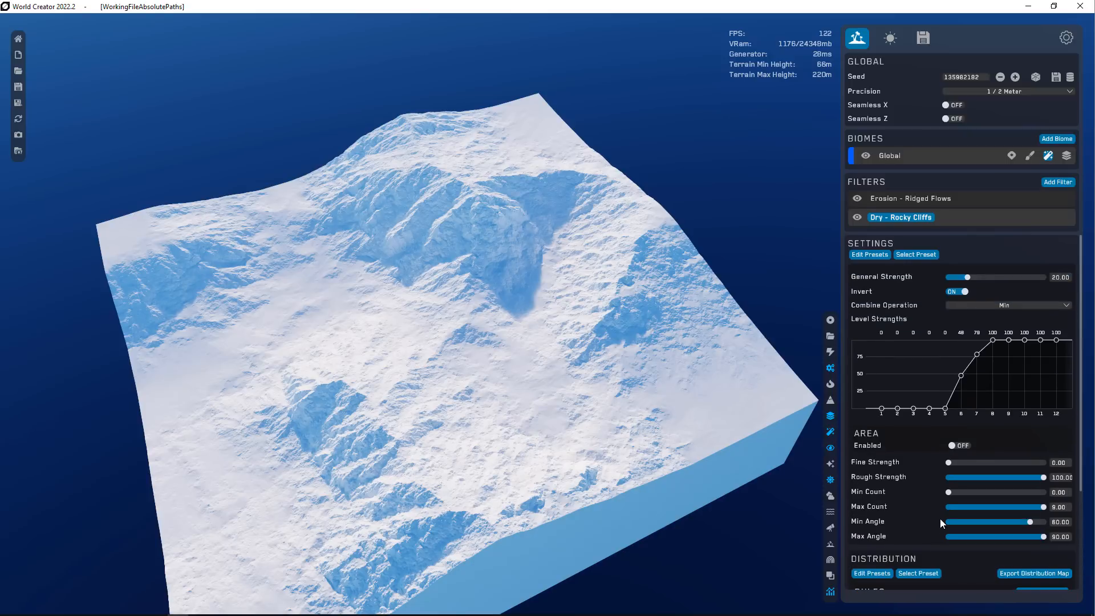
click(935, 197)
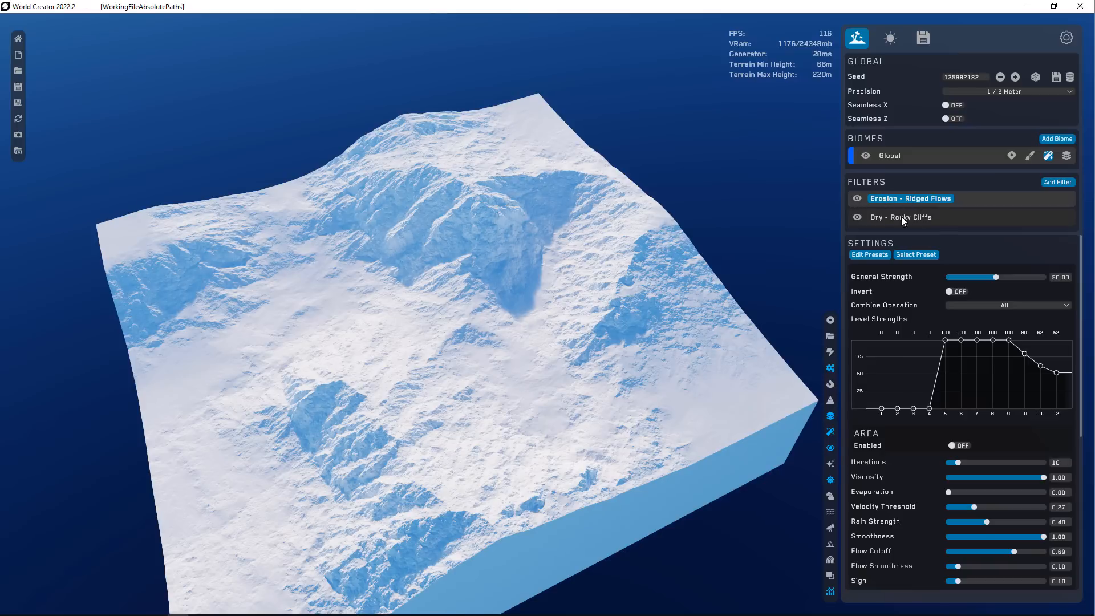
- Apply the Default preset to the Ridged Flows filter
click(912, 256)
mouse_move(885, 275)
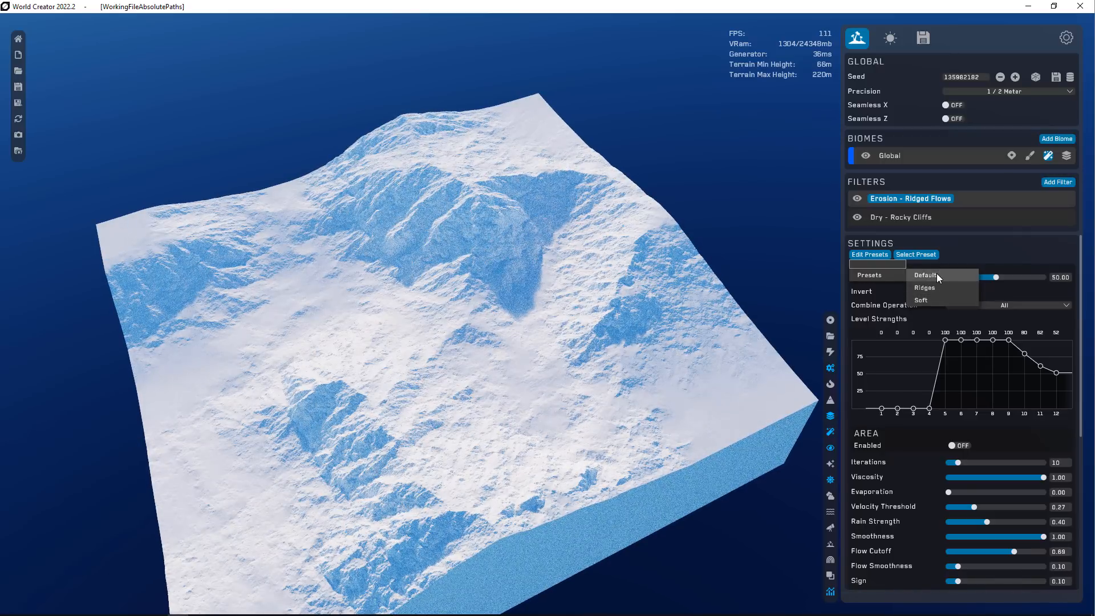
click(937, 273)
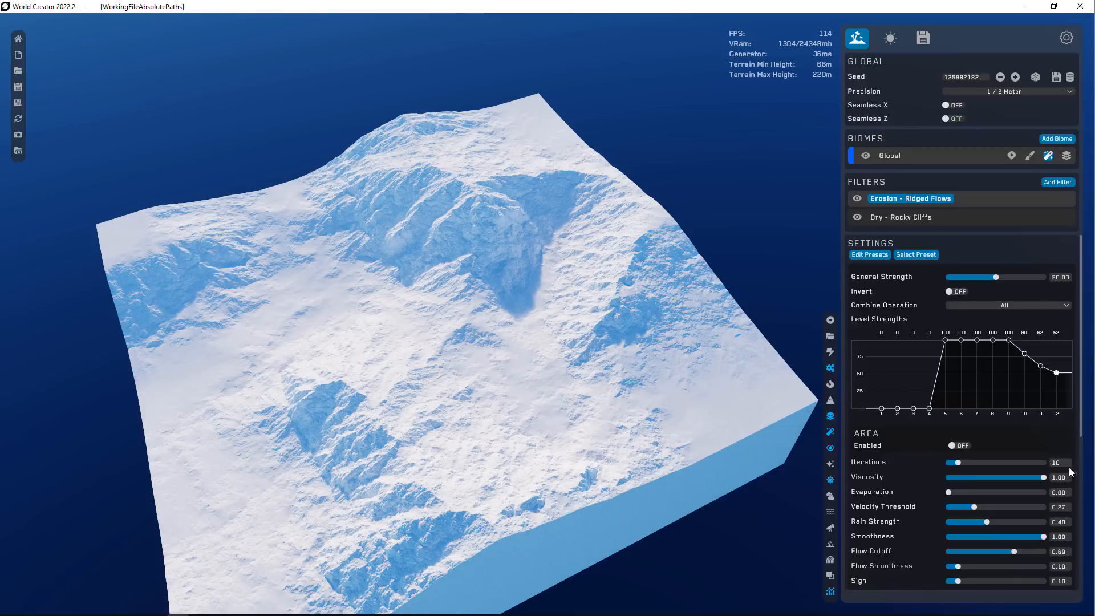
- Reshape the Ridged Flows level strengths to 0 for levels 1 to 3, rising through 6, 32 and 65 to 100 from level 7 onward
click(952, 404)
mouse_move(953, 402)
mouse_down()
mouse_move(1059, 398)
mouse_move(1044, 408)
mouse_move(1061, 350)
mouse_move(1040, 387)
mouse_up()
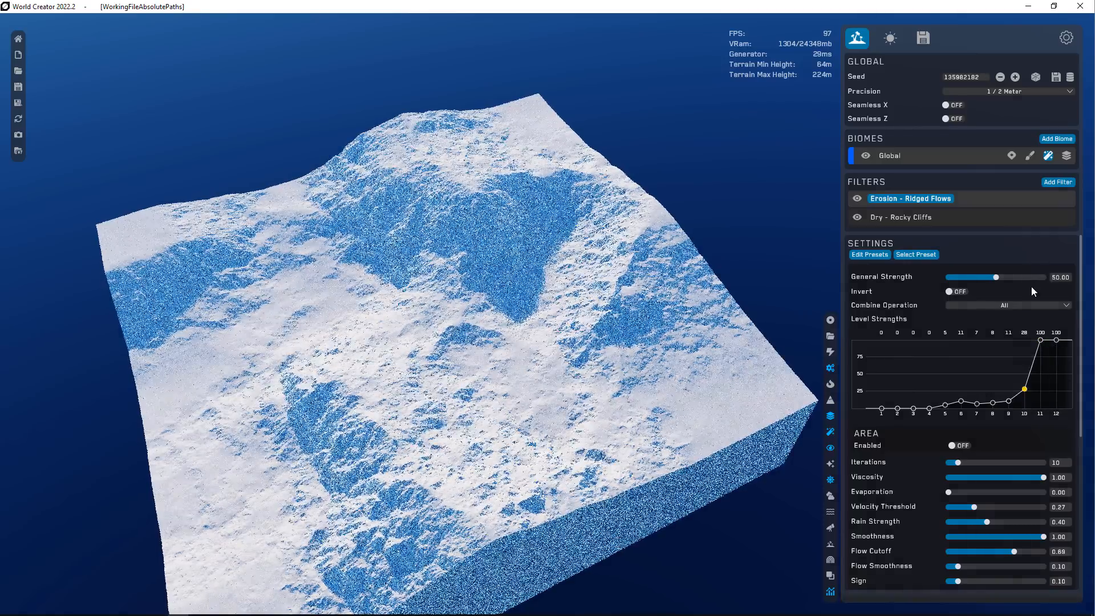
drag(1044, 340, 1008, 342)
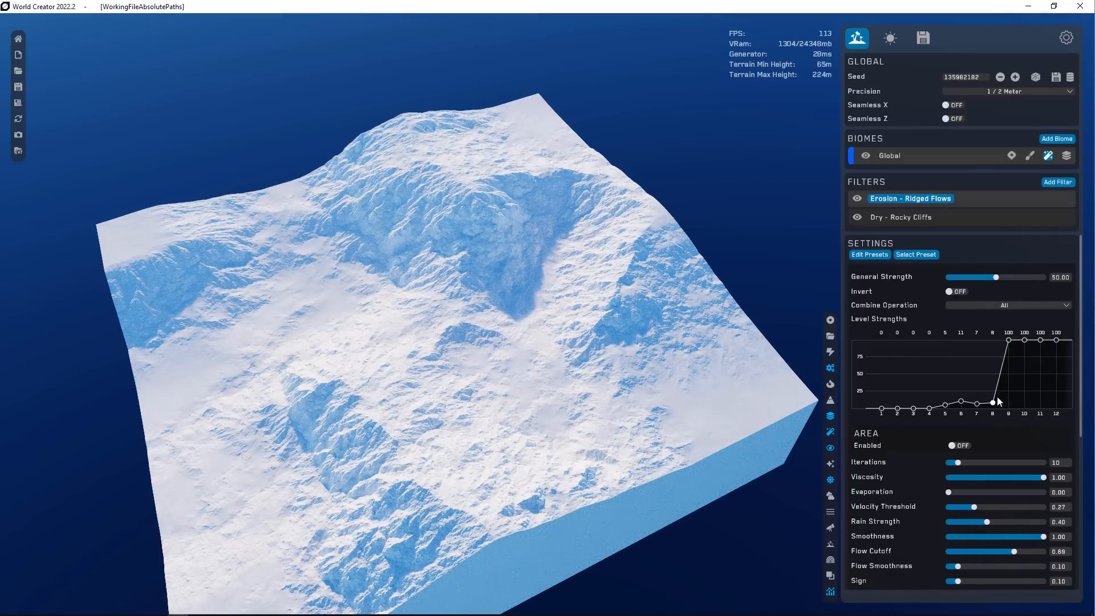
mouse_move(994, 401)
mouse_down()
mouse_move(990, 285)
mouse_move(969, 262)
mouse_up()
drag(961, 401, 957, 277)
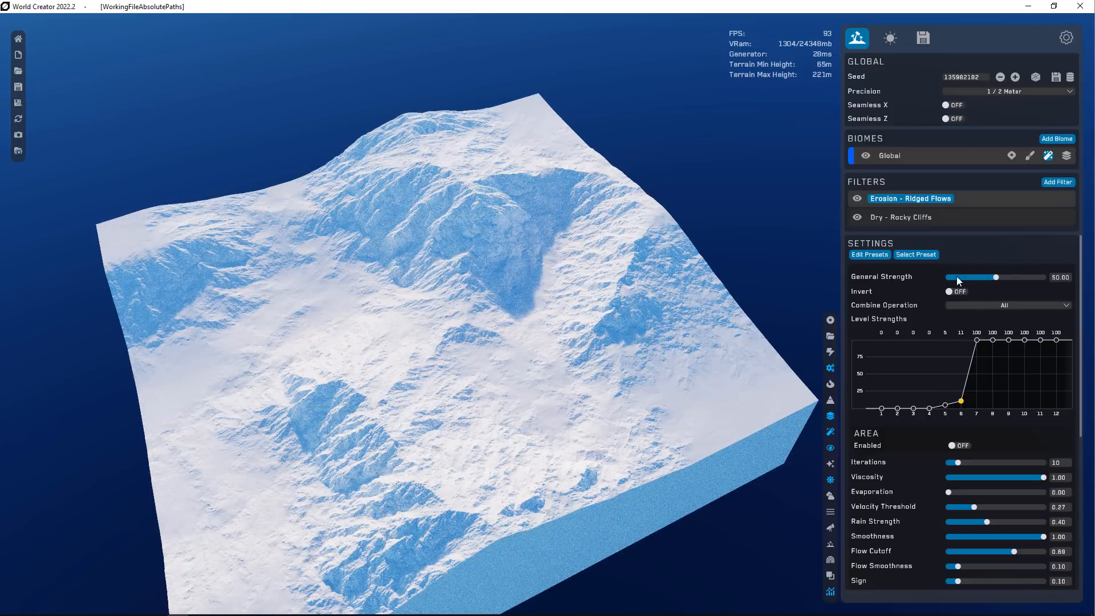
drag(947, 406, 936, 300)
mouse_move(927, 409)
mouse_down()
mouse_move(932, 295)
mouse_move(930, 404)
mouse_up()
mouse_move(945, 340)
mouse_down()
mouse_move(946, 370)
mouse_move(961, 350)
mouse_move(946, 386)
mouse_move(963, 366)
mouse_up()
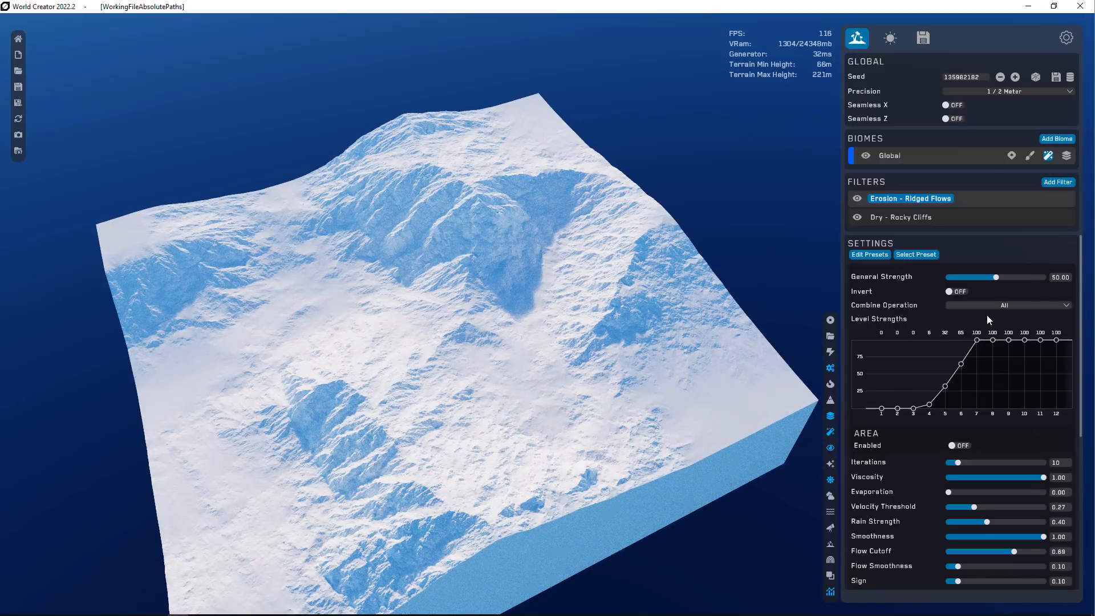
- Try inverting the Ridged Flows filter, inspect the mountain up close, and turn the inversion off
click(952, 291)
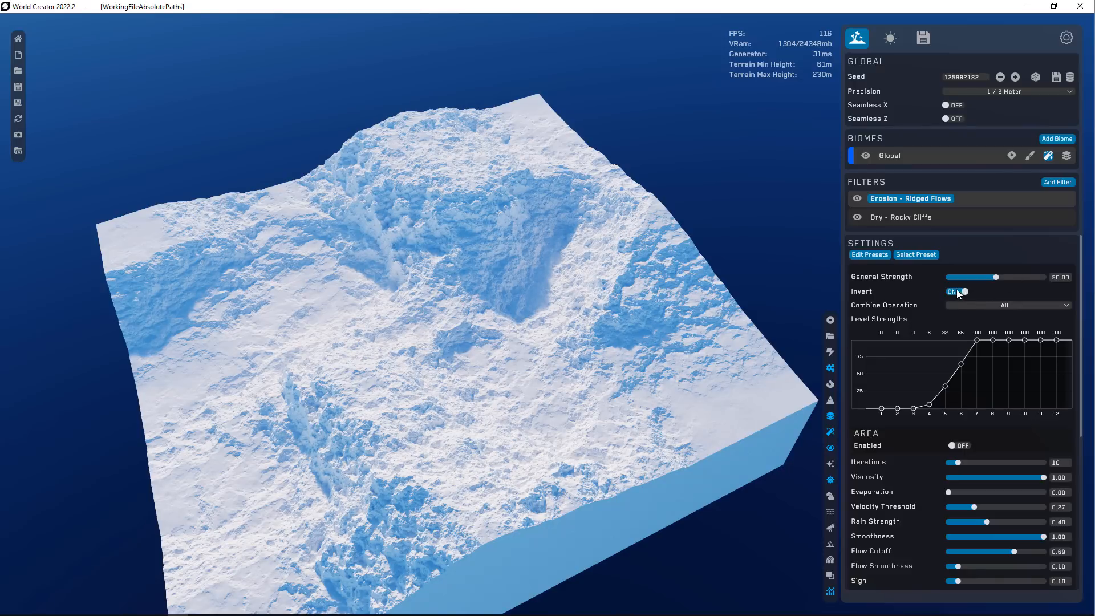
scroll(442, 212, up, 1)
scroll(442, 216, up, 4)
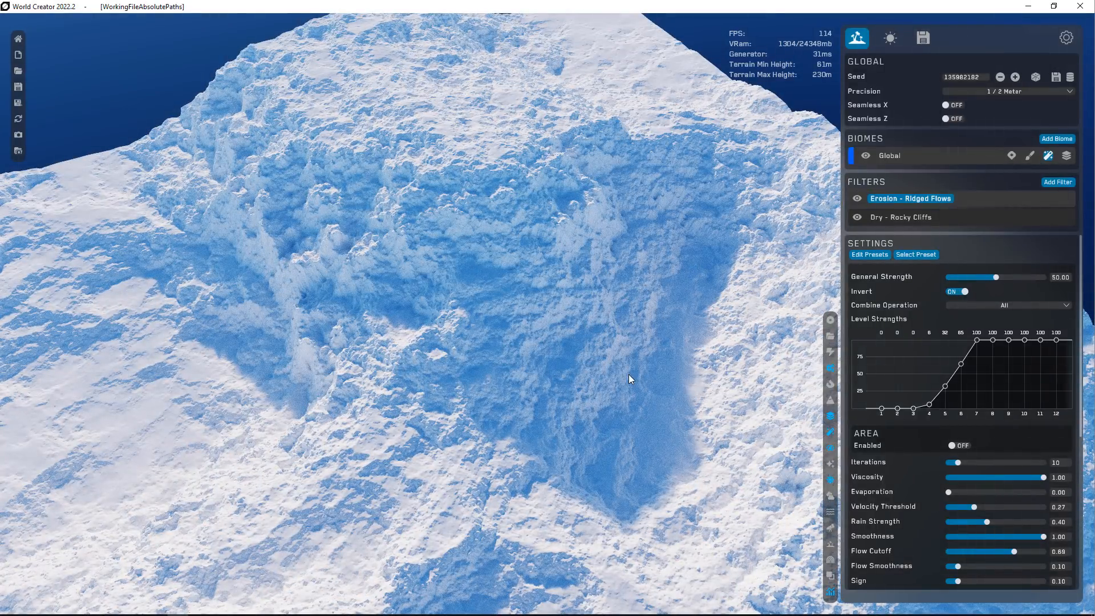
scroll(628, 374, down, 4)
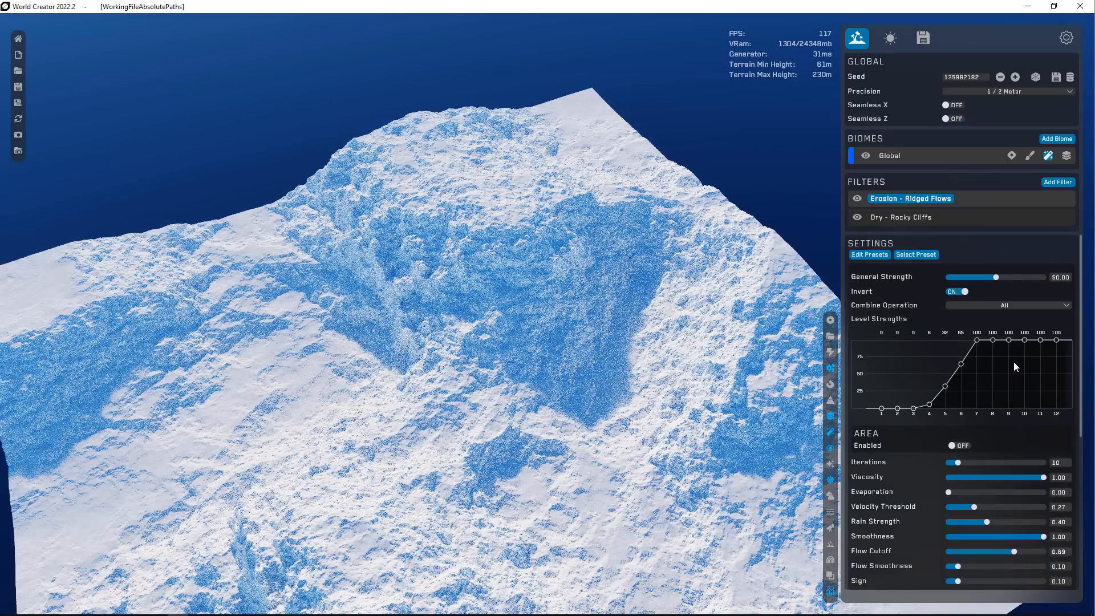
click(961, 291)
scroll(551, 394, down, 3)
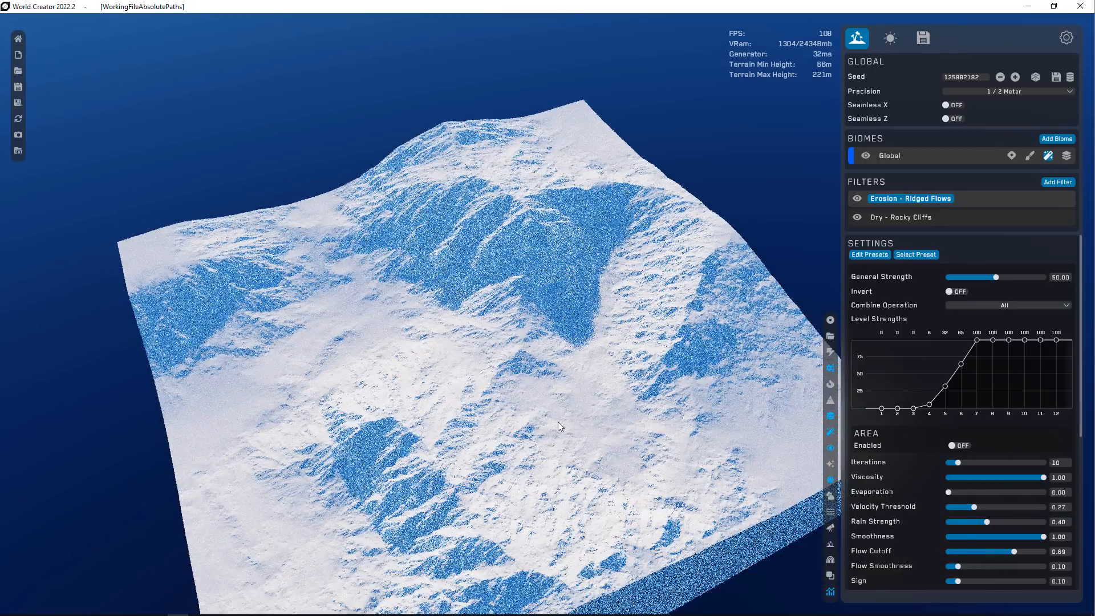
- Try a higher erosion iteration count on the Ridged Flows filter, and set it to 11
scroll(924, 474, down, 3)
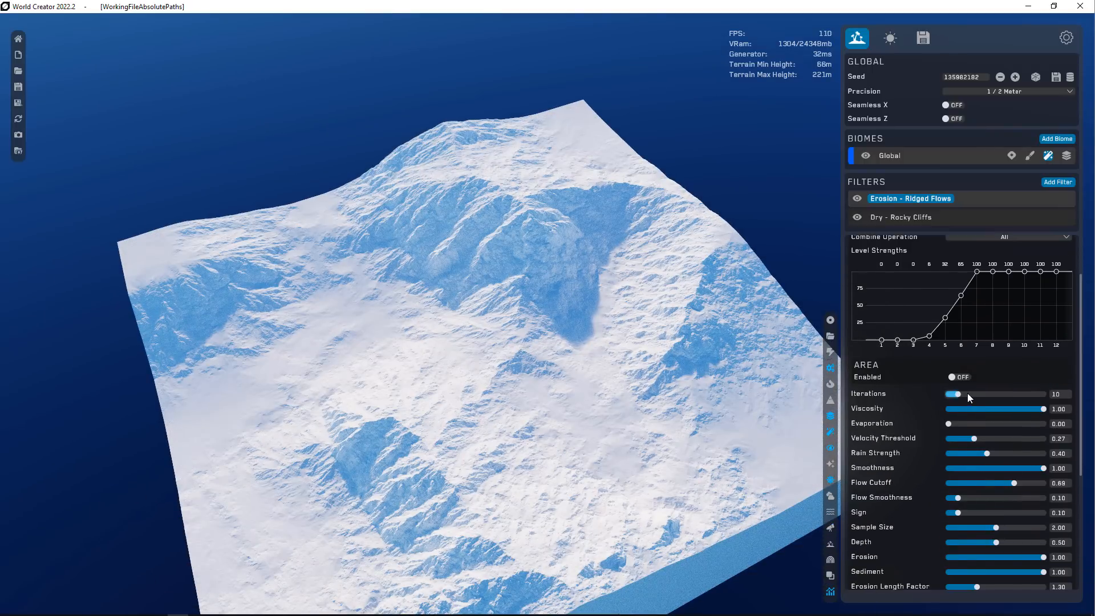
click(973, 395)
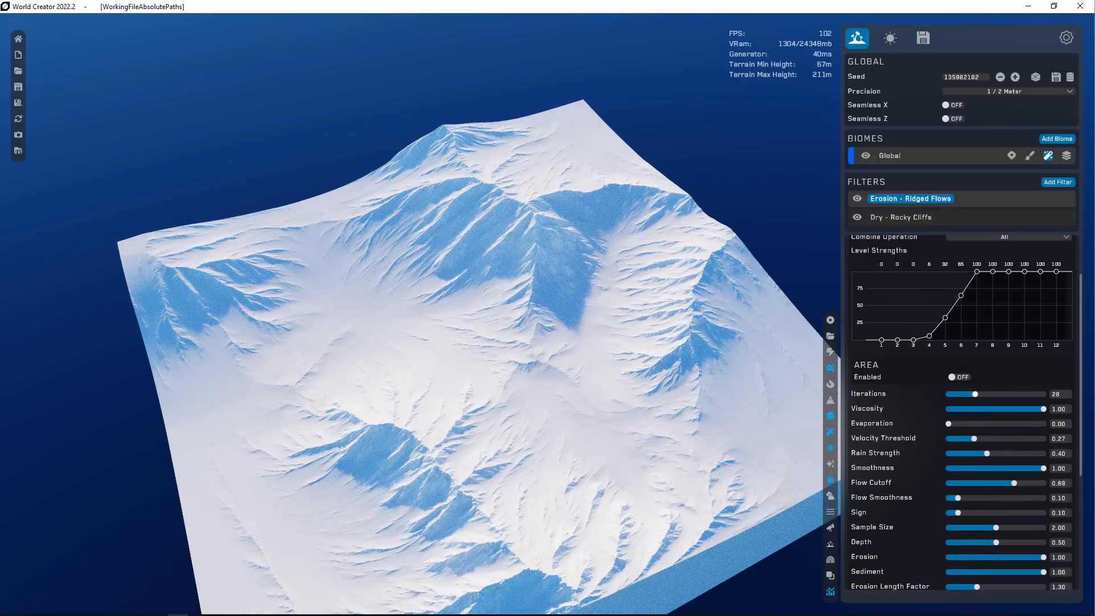
drag(974, 394, 959, 394)
mouse_move(1044, 408)
mouse_down()
mouse_move(950, 409)
mouse_move(1046, 409)
mouse_up()
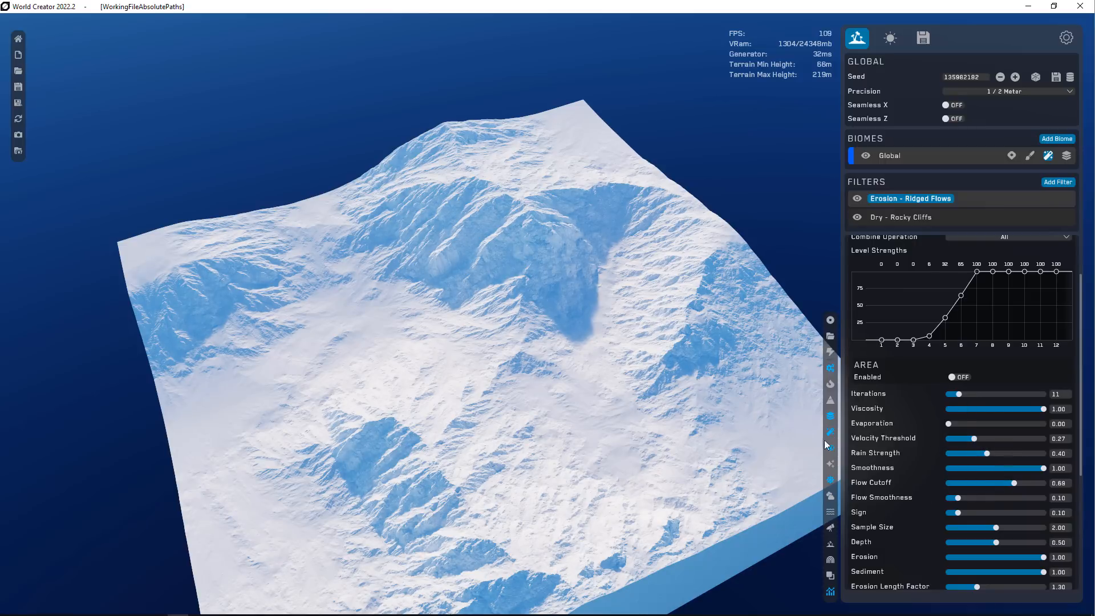
- Set the Ridged Flows filter's rain strength to 0.34, sample size to 2.35 and depth to 0.64
mouse_move(986, 454)
mouse_down()
mouse_move(967, 454)
mouse_move(981, 453)
mouse_up()
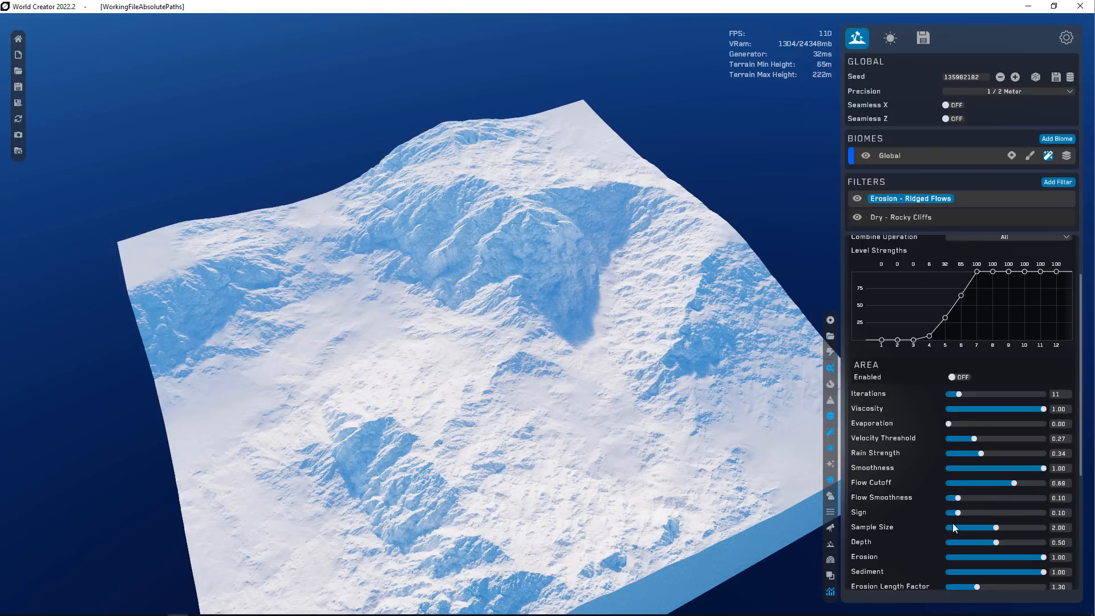
scroll(925, 523, down, 2)
scroll(924, 522, down, 2)
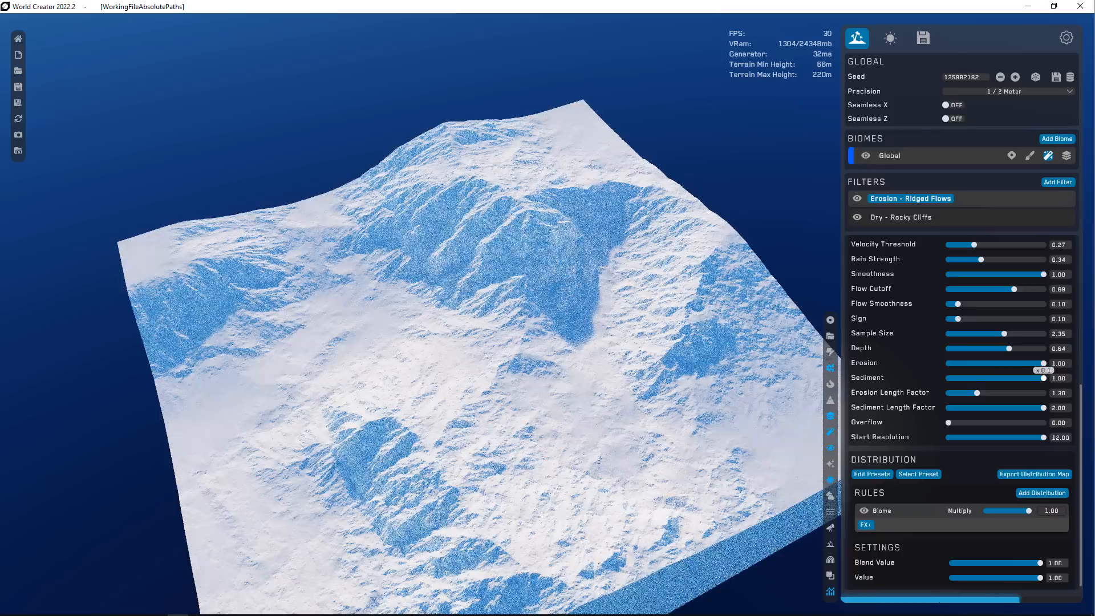
scroll(935, 398, down, 1)
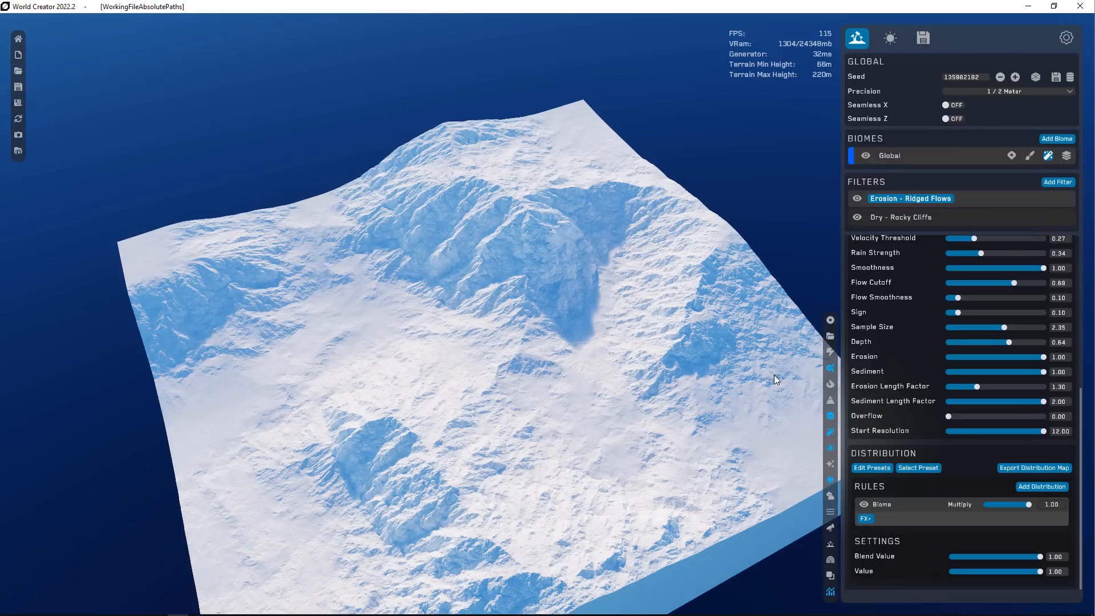
- Add a Sediment Fill Hard filter to the Global biome and toggle its visibility to compare the terrain
click(1058, 182)
mouse_move(998, 317)
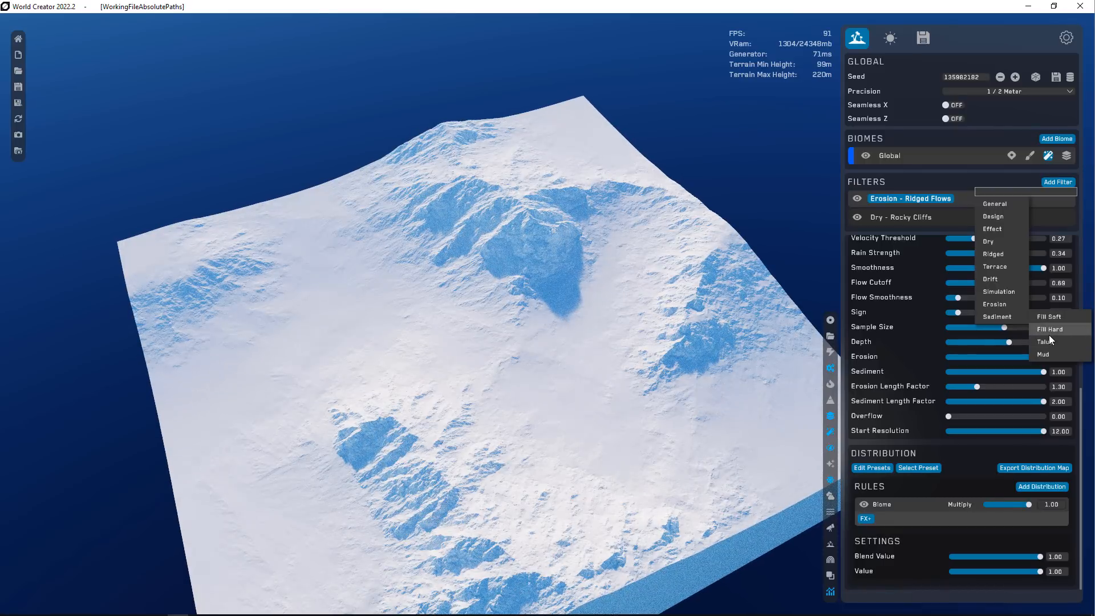
click(1049, 334)
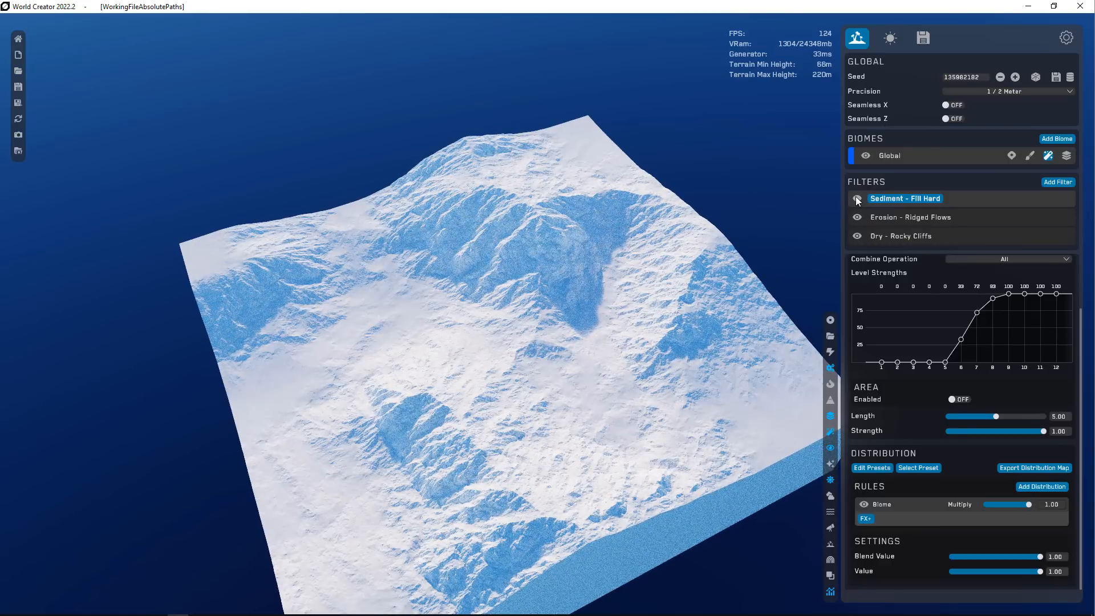
click(856, 198)
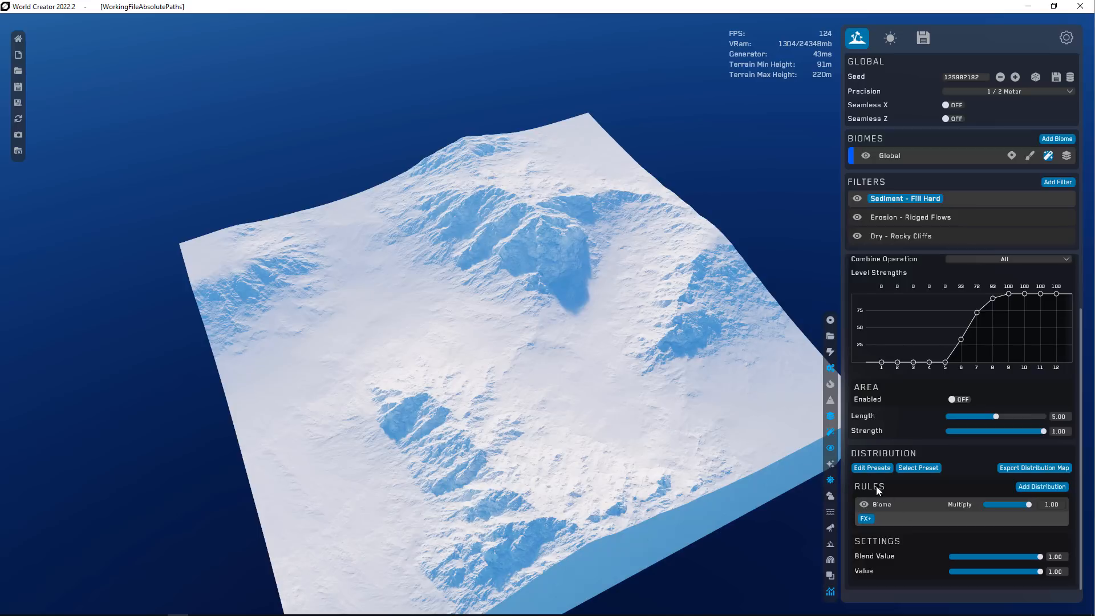
- Add a Flow distribution rule to the Fill Hard filter and inspect its distribution mask on the terrain
click(1038, 487)
click(1047, 470)
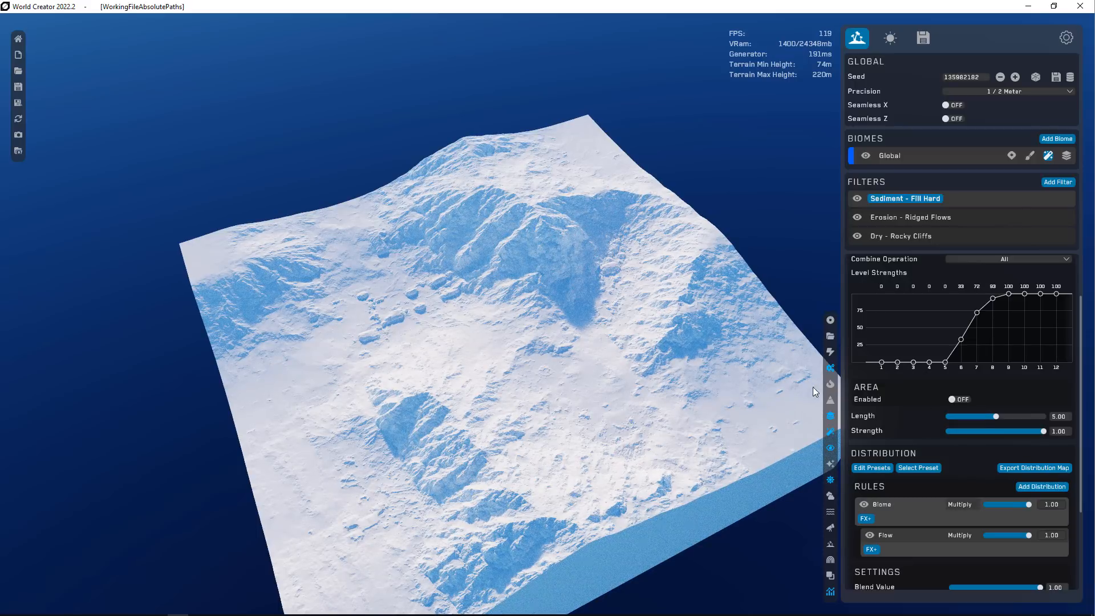
click(830, 384)
scroll(398, 311, up, 3)
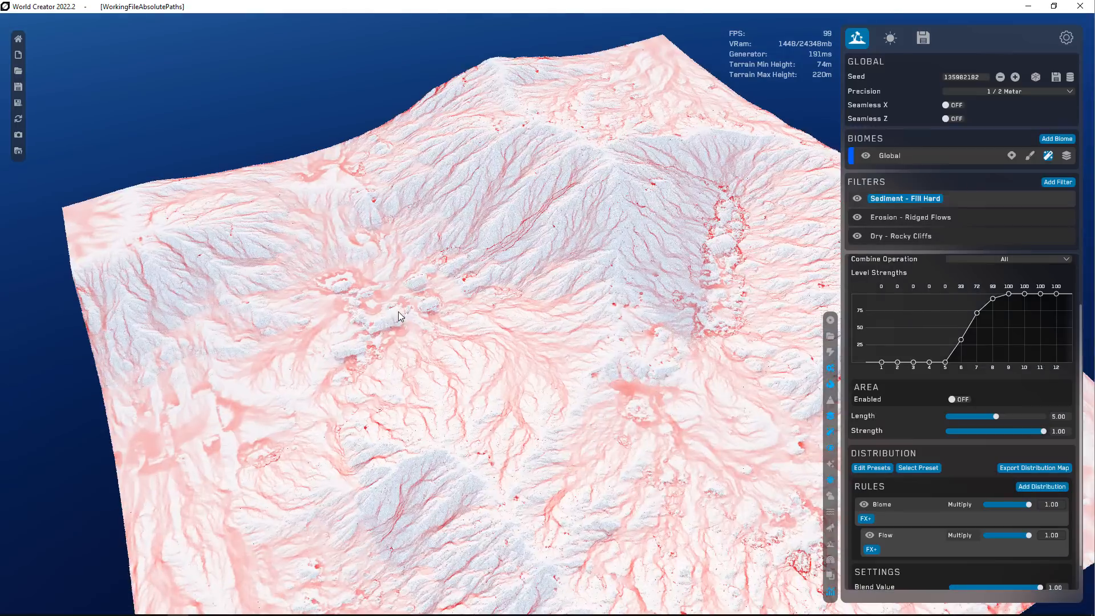
scroll(408, 326, down, 3)
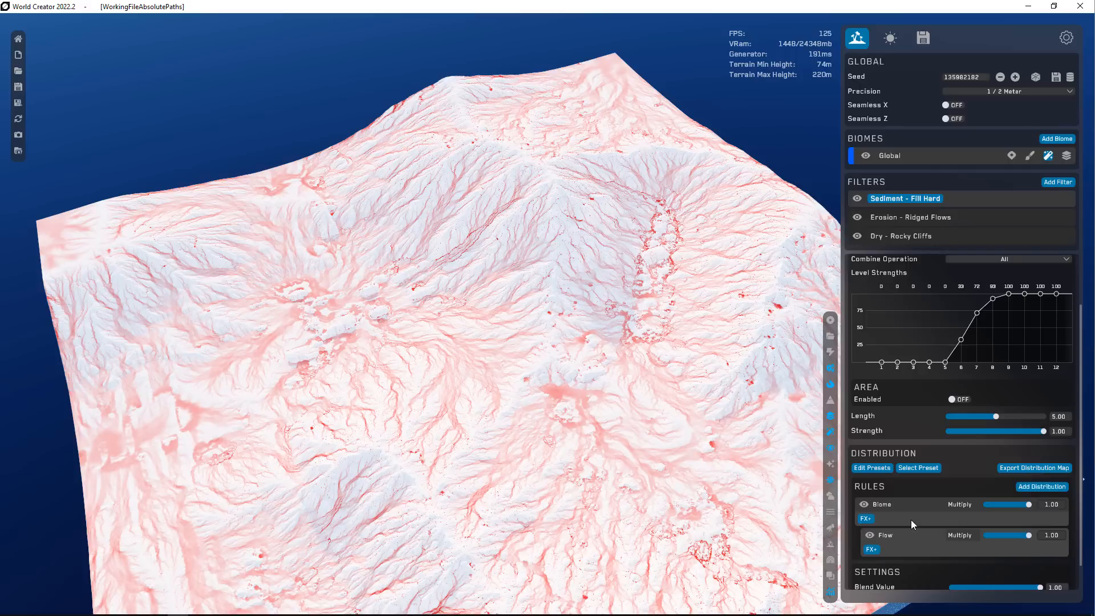
- Increase the value setting of the Fill Hard filter's Flow rule
scroll(918, 539, down, 1)
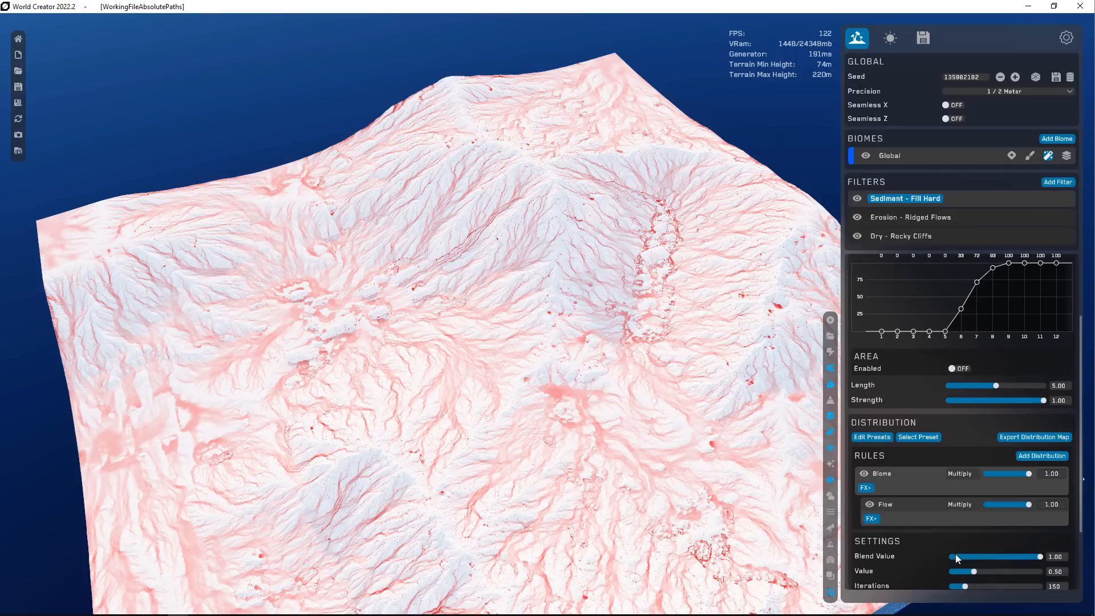
scroll(953, 556, down, 2)
drag(974, 503, 1010, 503)
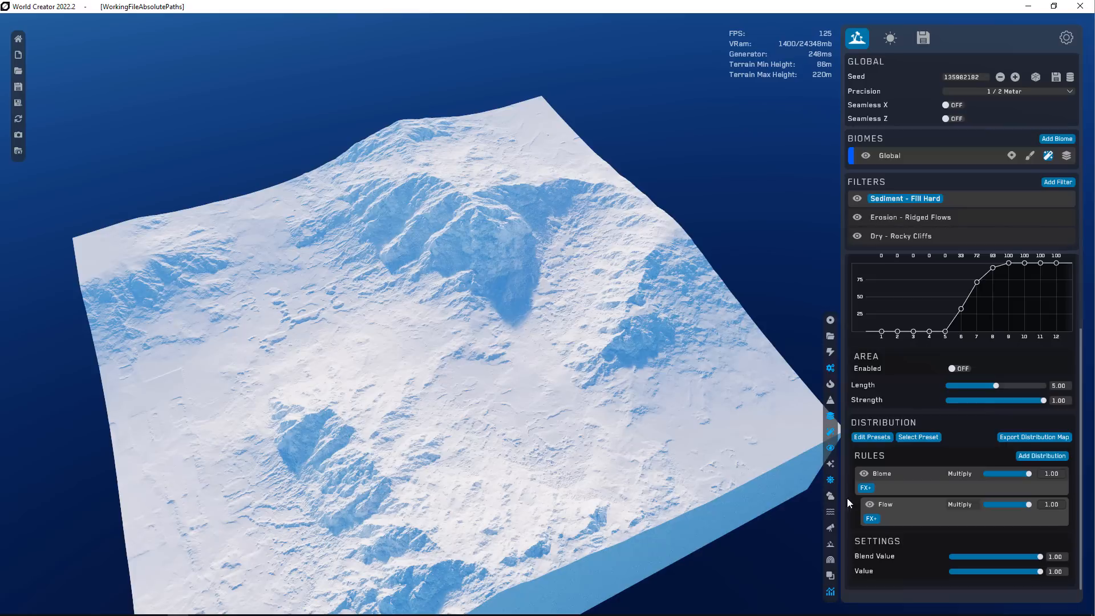
- Add a Blur effect with strength 0.77 to the Flow rule and check the softened mask on the terrain
click(871, 518)
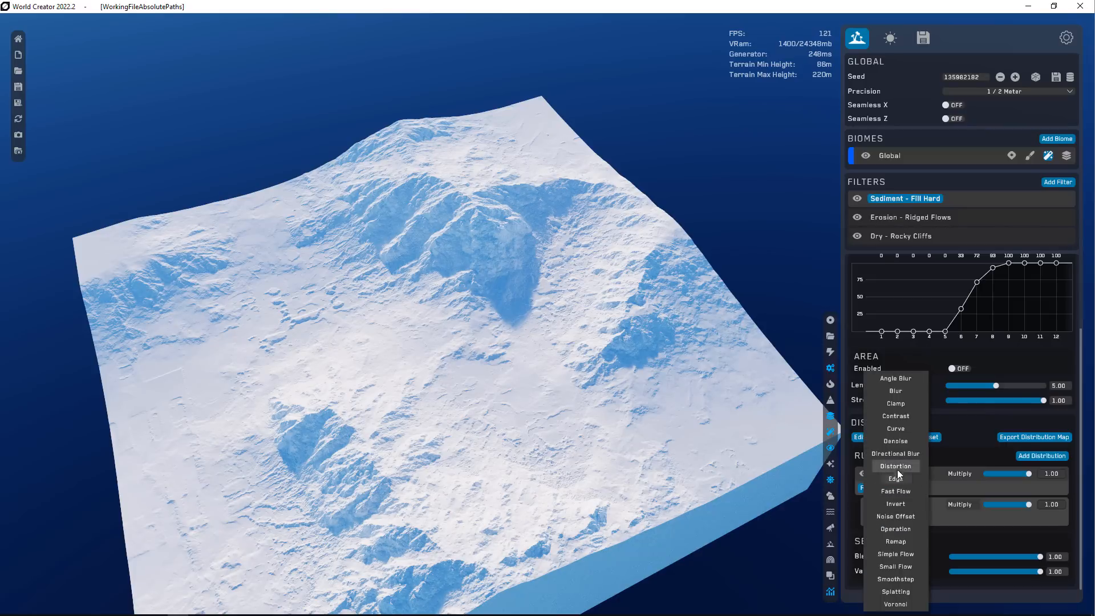
click(902, 390)
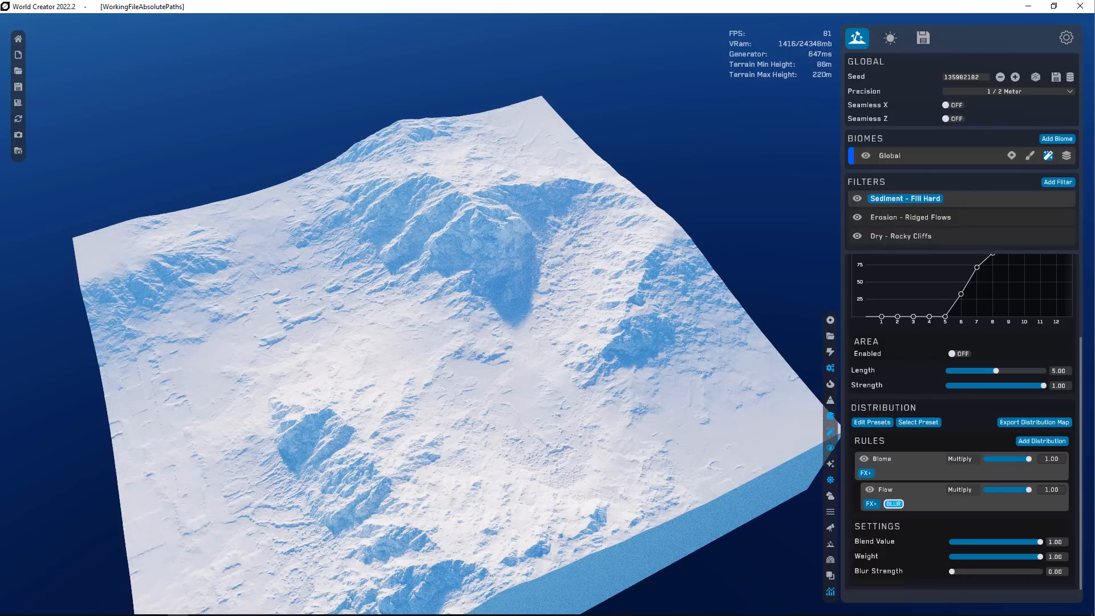
drag(952, 571, 1020, 571)
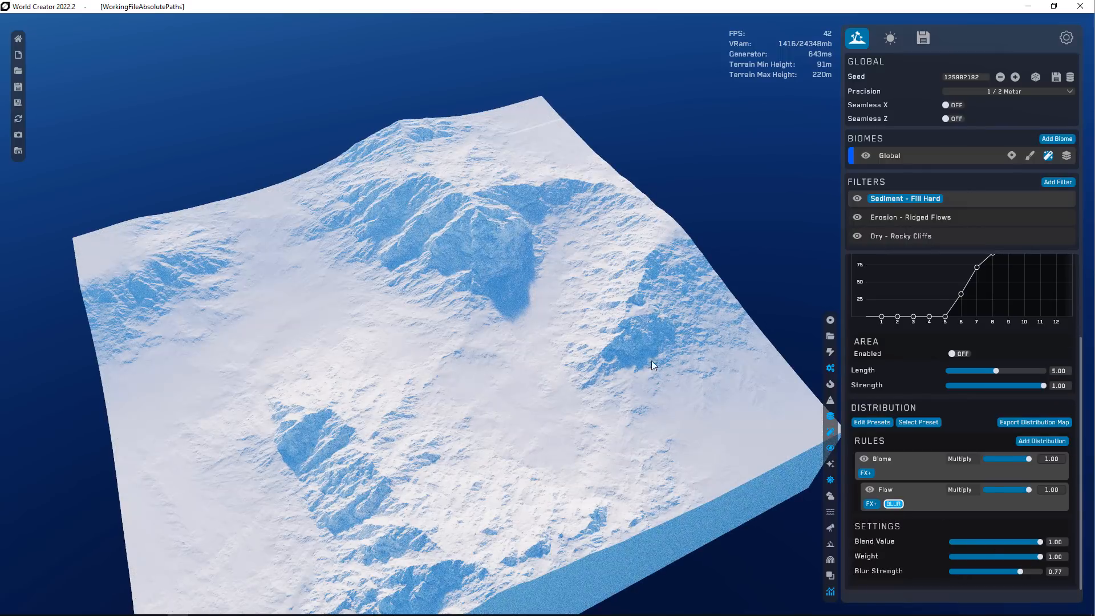
click(830, 384)
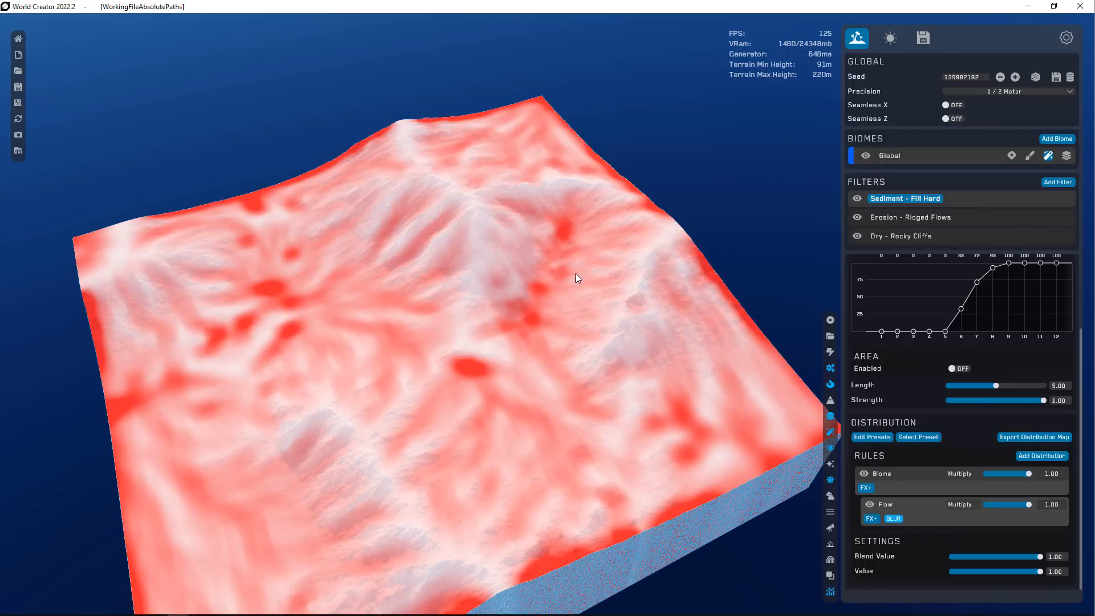
click(830, 383)
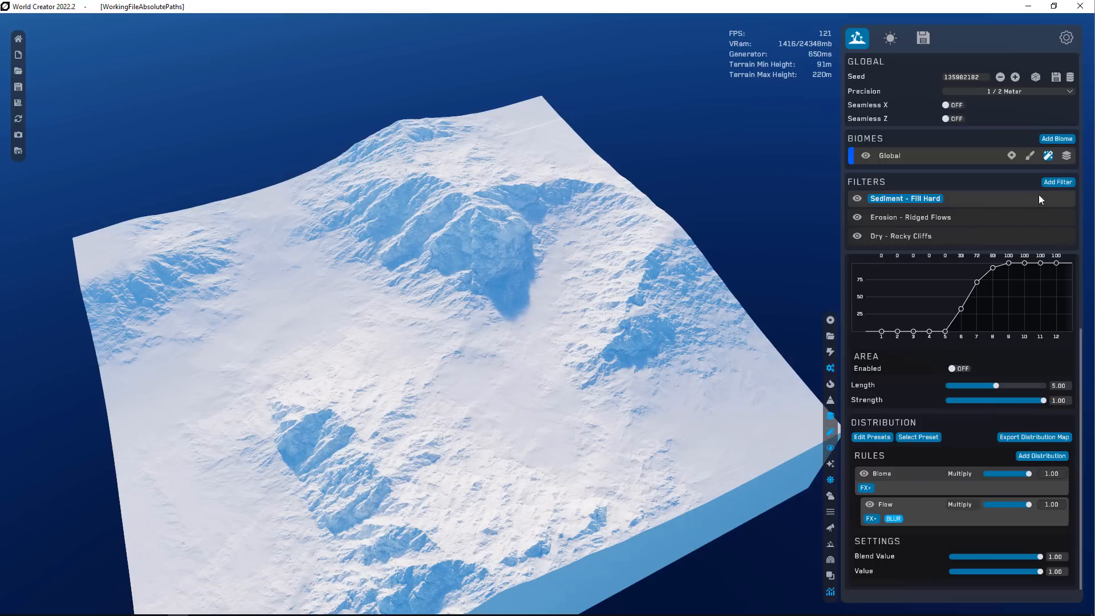
- Add a Dry Canyon filter above the Fill Hard filter and bring up its general strength setting
click(1056, 180)
mouse_move(1001, 206)
mouse_move(991, 244)
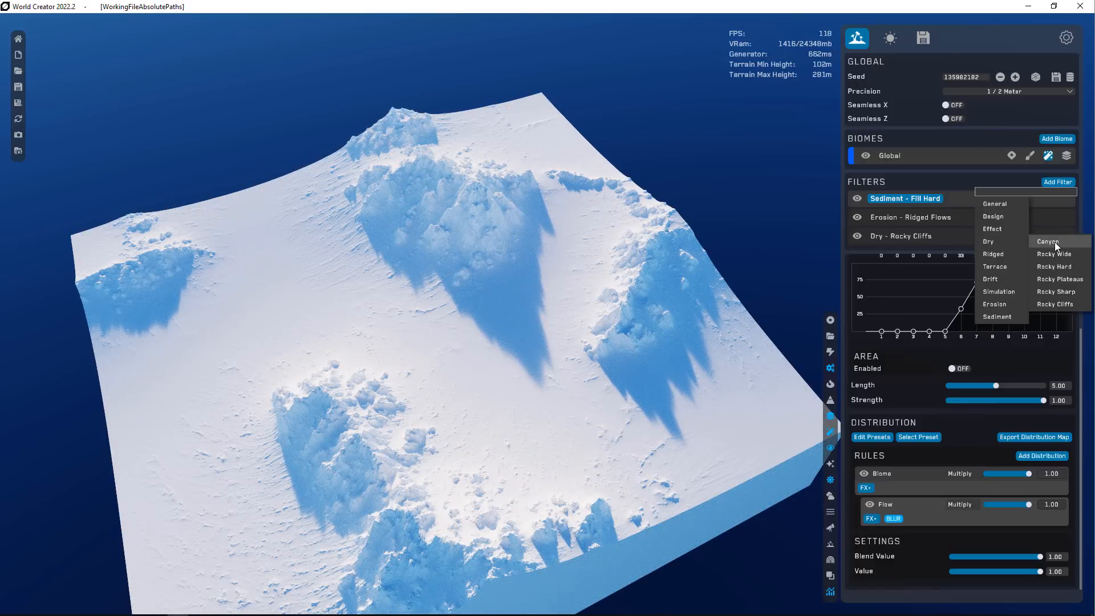
click(1054, 242)
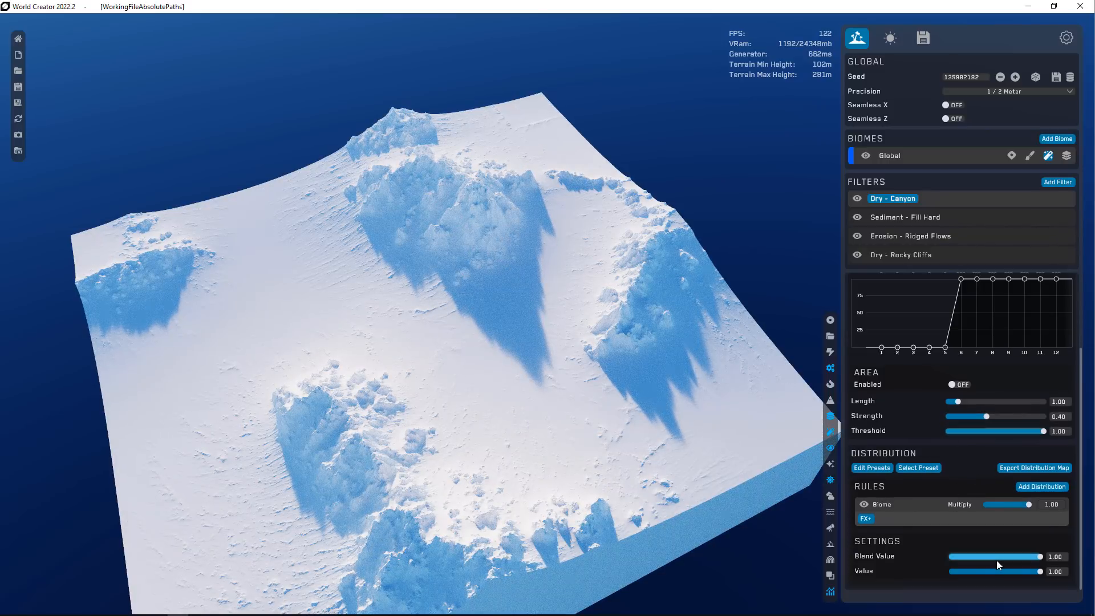
scroll(975, 485, up, 3)
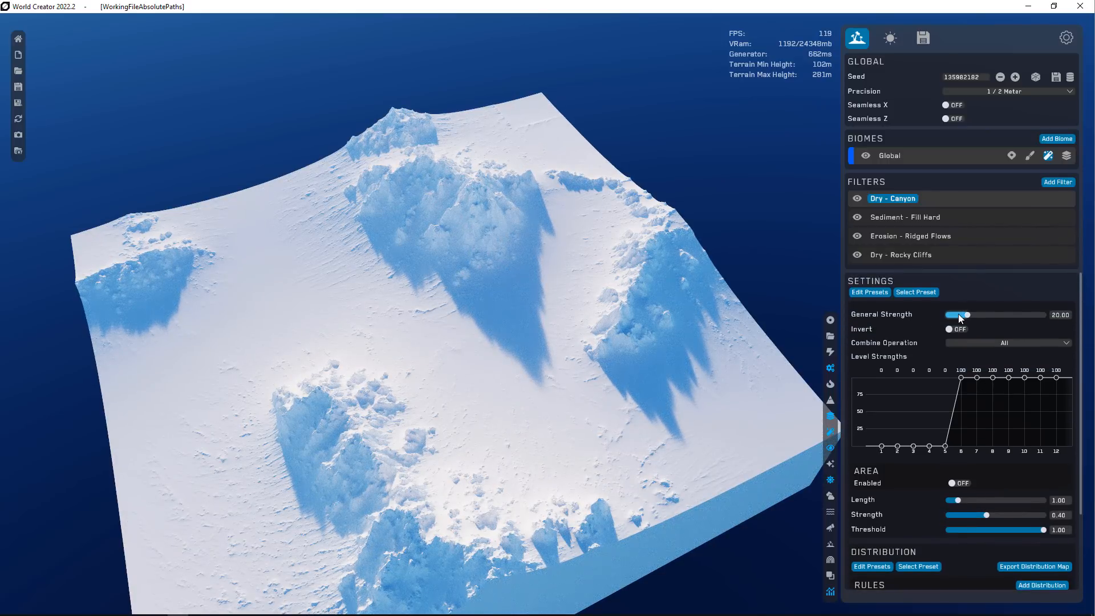
- Set the Dry - Canyon filter's general strength to 14.97, comparing the terrain with the filter hidden and shown
drag(967, 315, 958, 316)
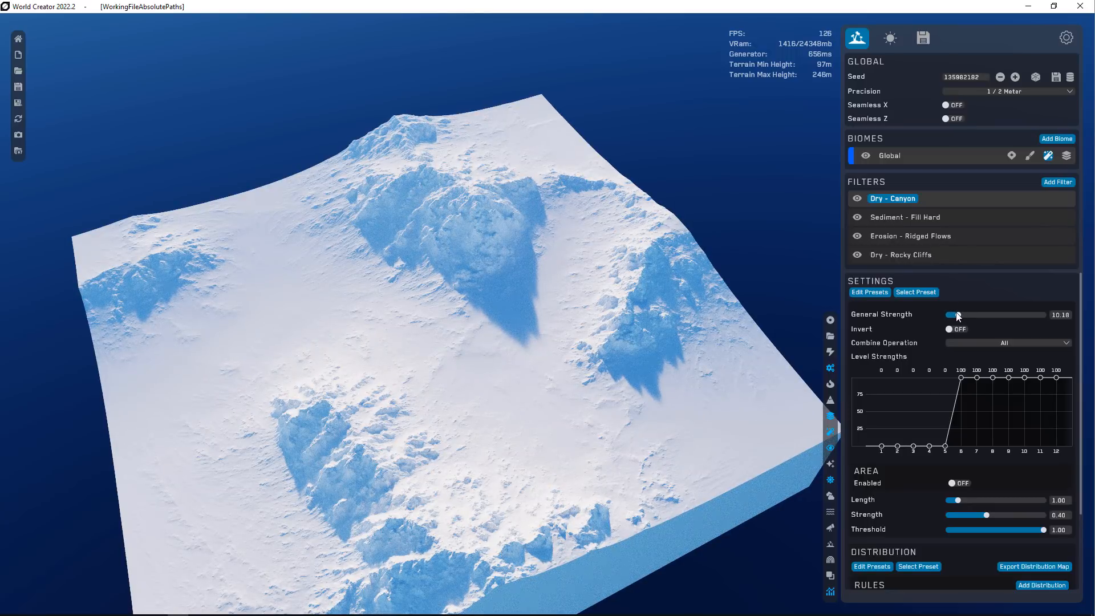
drag(958, 316, 955, 315)
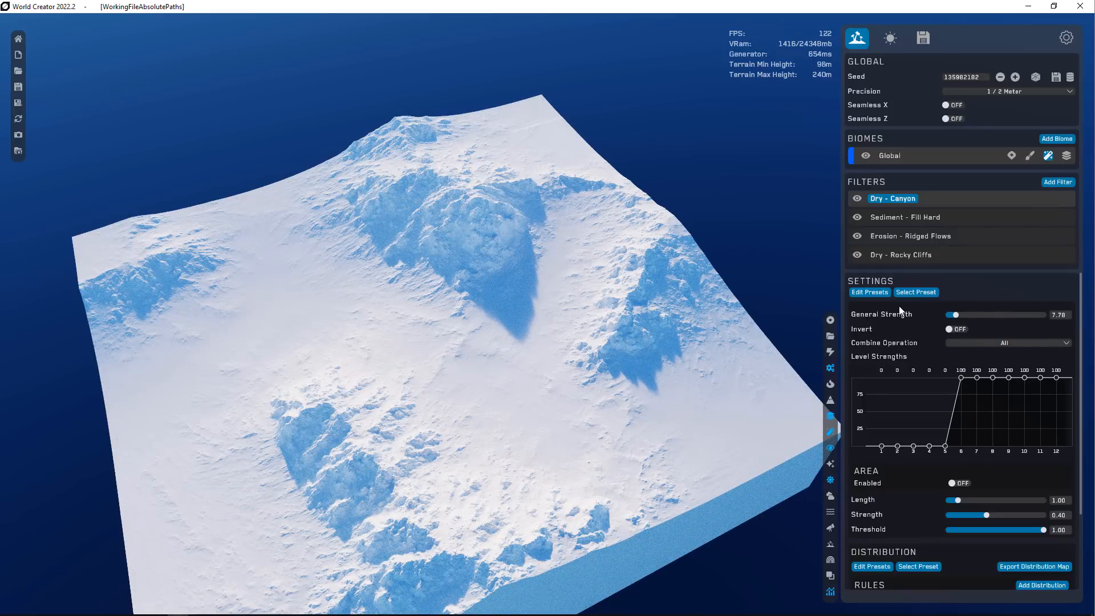
click(857, 199)
click(857, 198)
drag(956, 315, 963, 314)
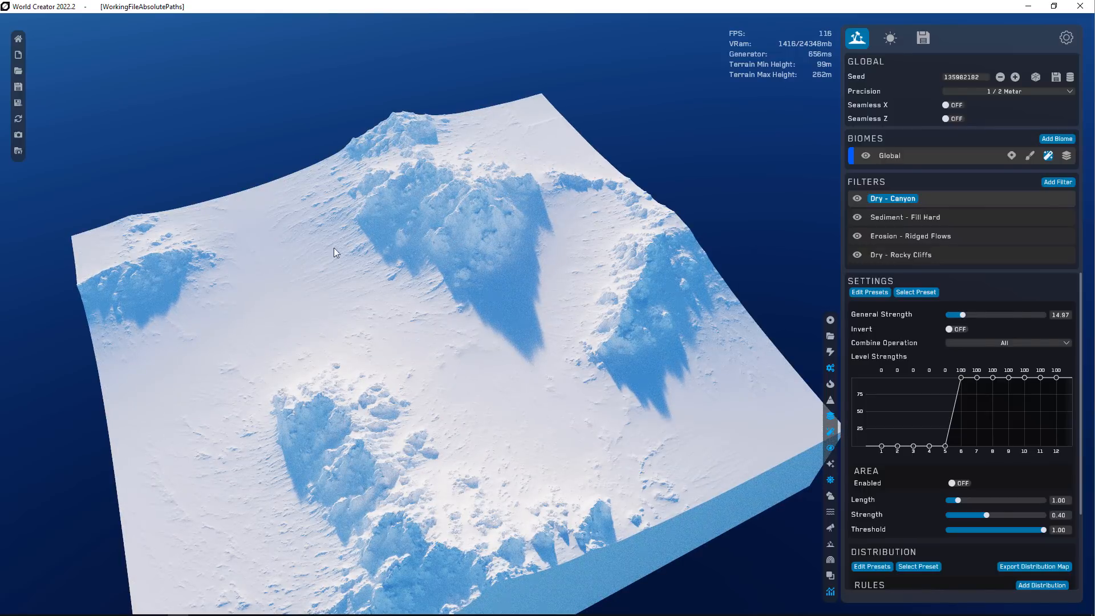
- Add a Simulation - Sand filter to the Global biome's filter stack
click(1057, 182)
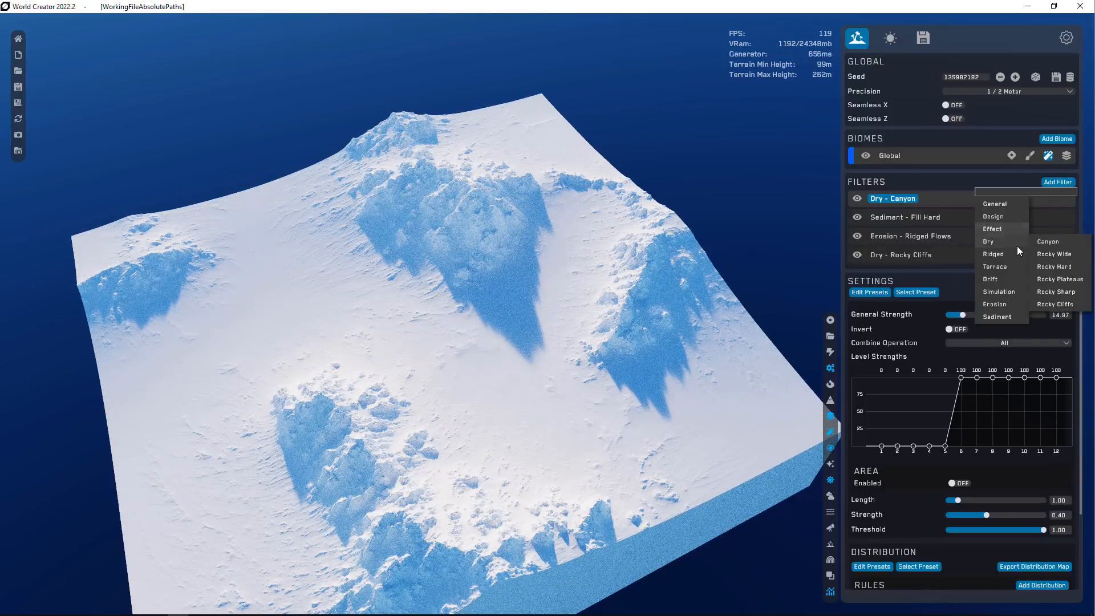
mouse_move(1003, 283)
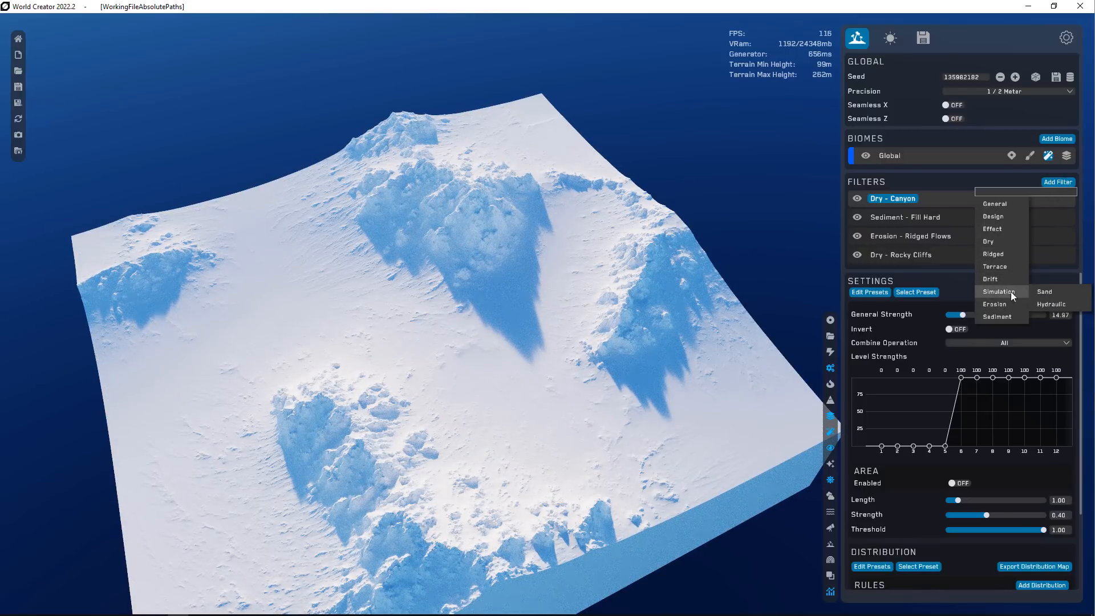
click(1052, 291)
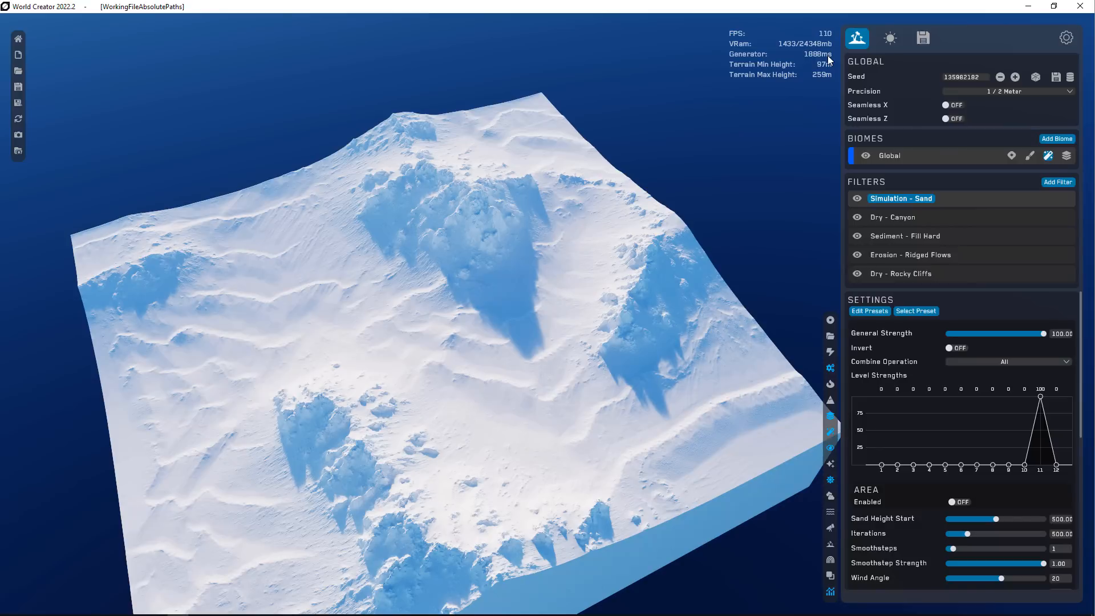
- Try a wind angle of -100 on the Simulation - Sand filter, set it to 49 instead, and inspect the terrain
scroll(921, 514, down, 5)
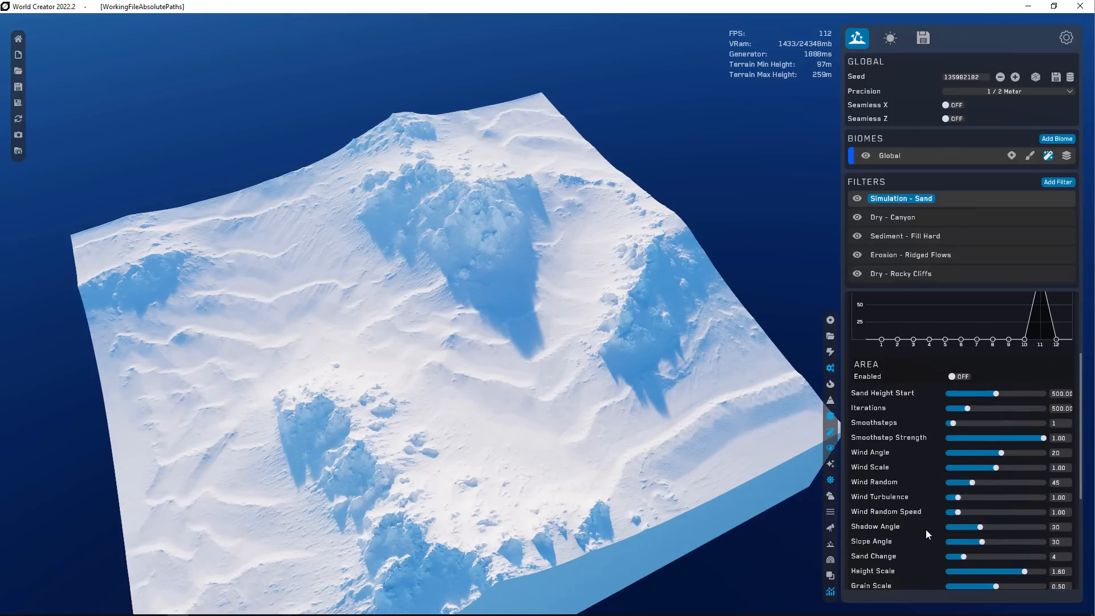
scroll(916, 458, down, 2)
scroll(905, 399, up, 1)
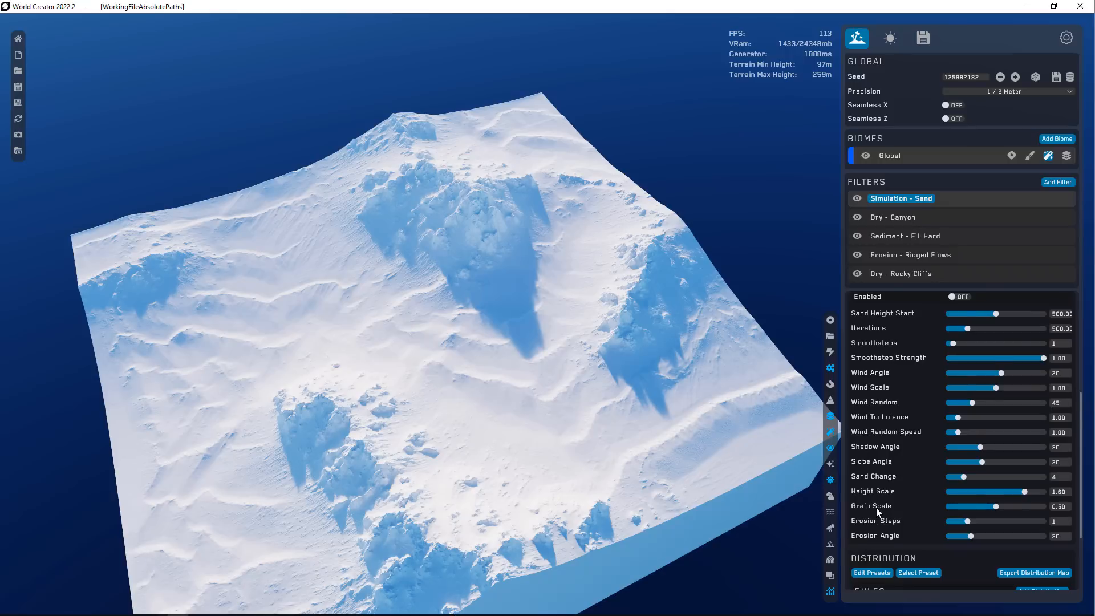
scroll(878, 502, down, 1)
scroll(881, 491, up, 3)
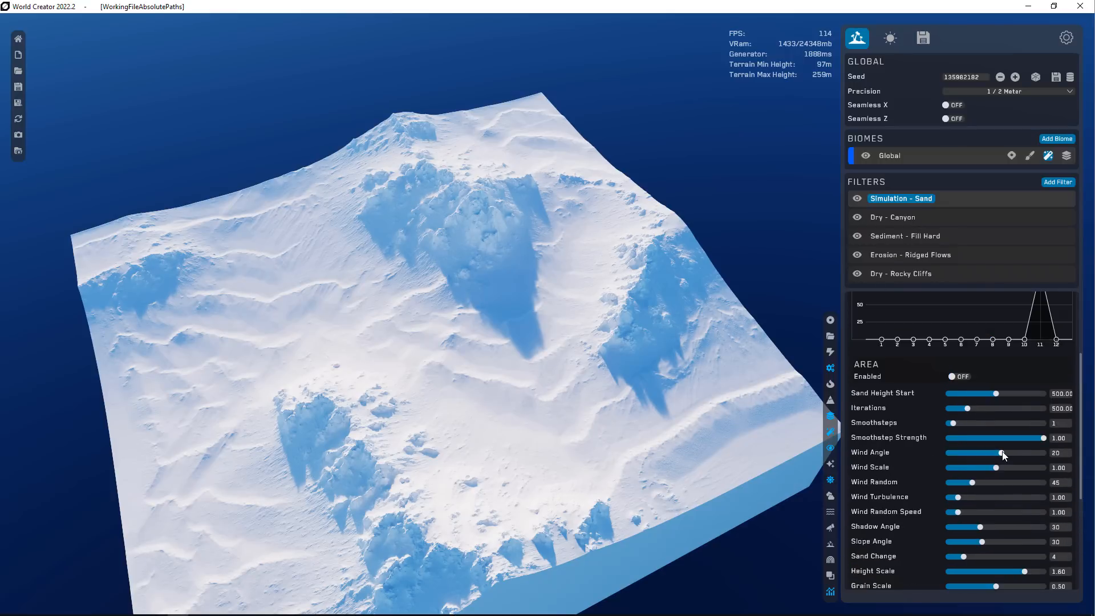
click(969, 454)
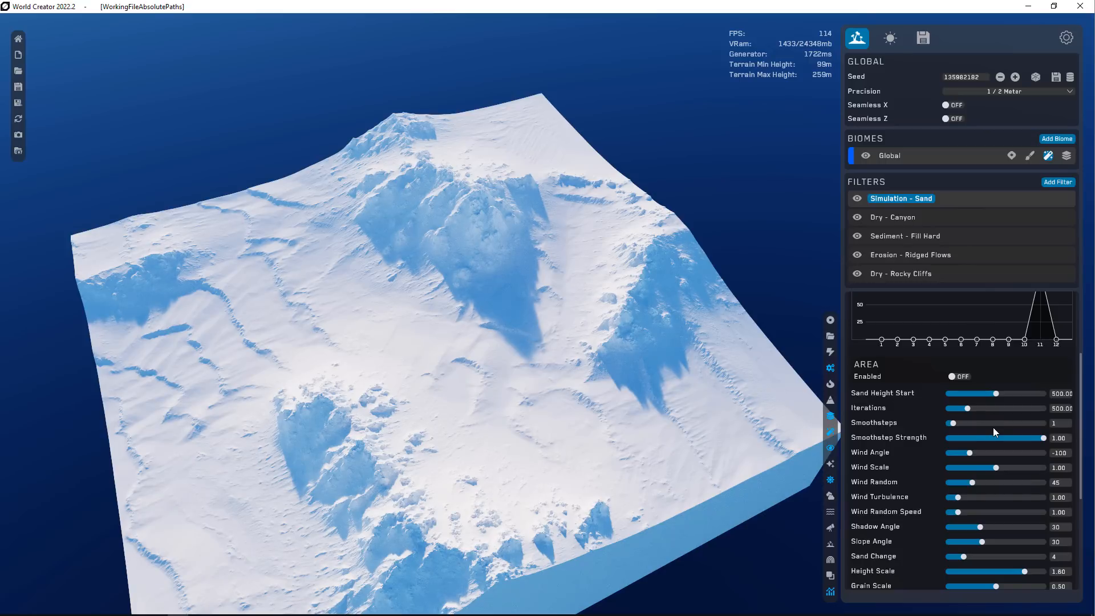
click(1008, 454)
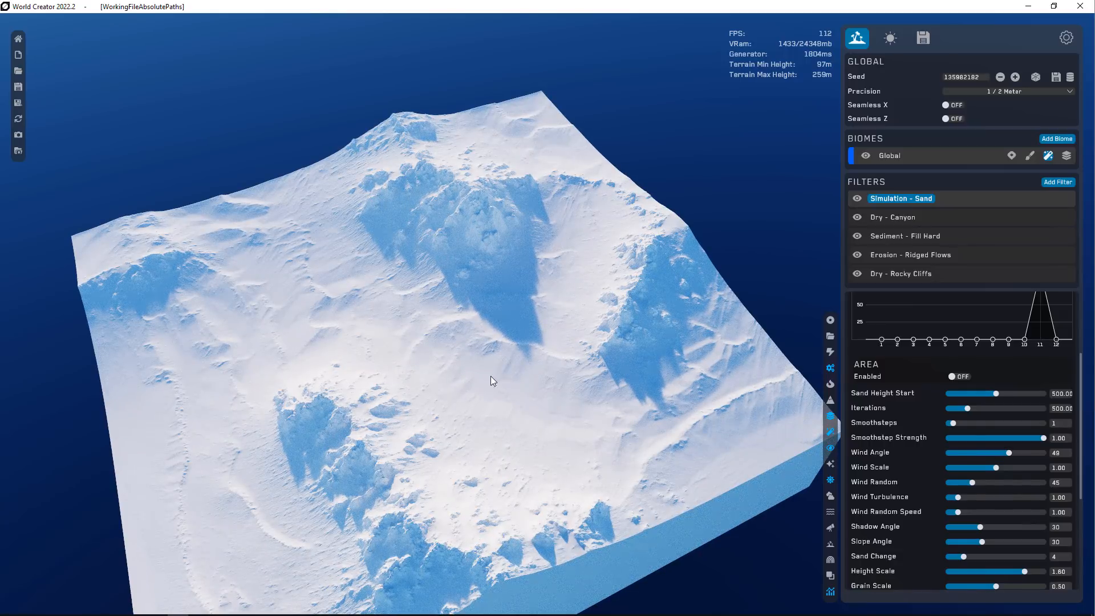
scroll(490, 375, up, 10)
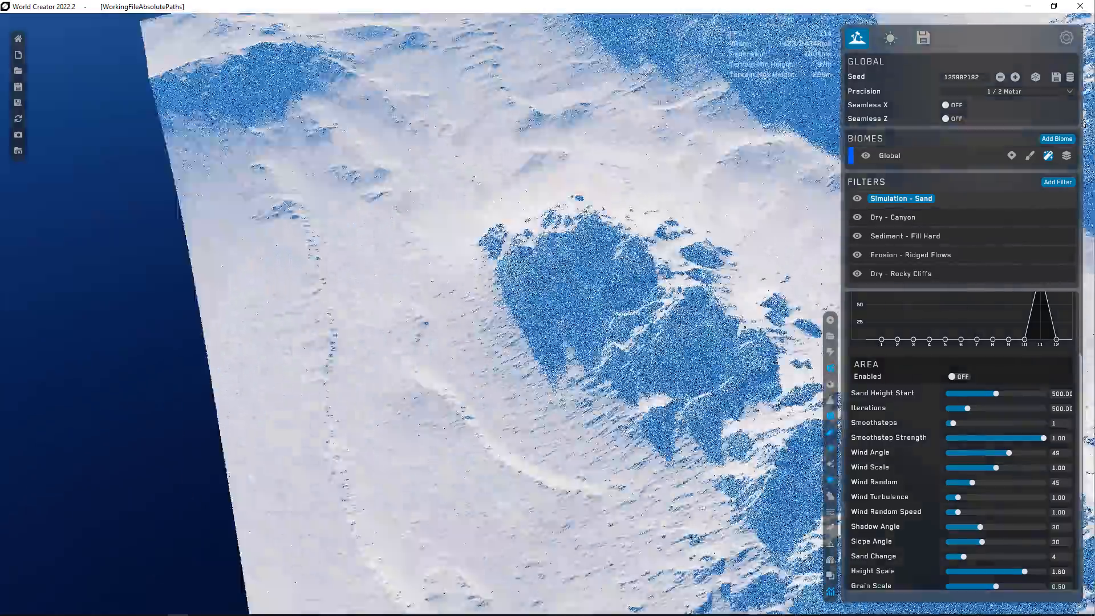
scroll(491, 375, down, 10)
right_drag(491, 375, 531, 302)
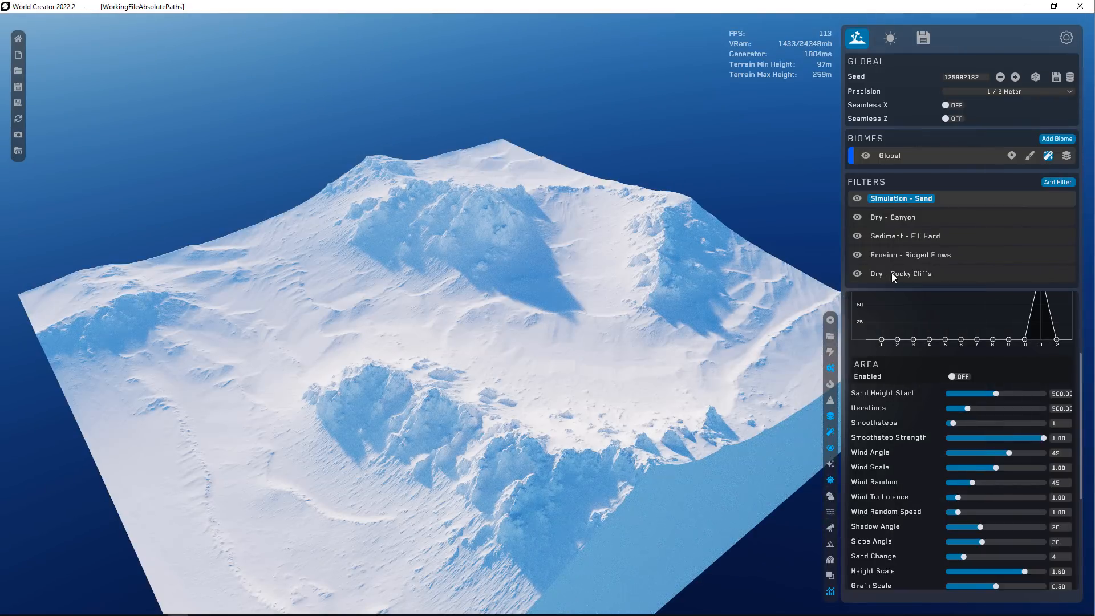
- Raise two cells of the Global biome's custom base shape along the near ridge, with filters temporarily turned off while sculpting
click(903, 156)
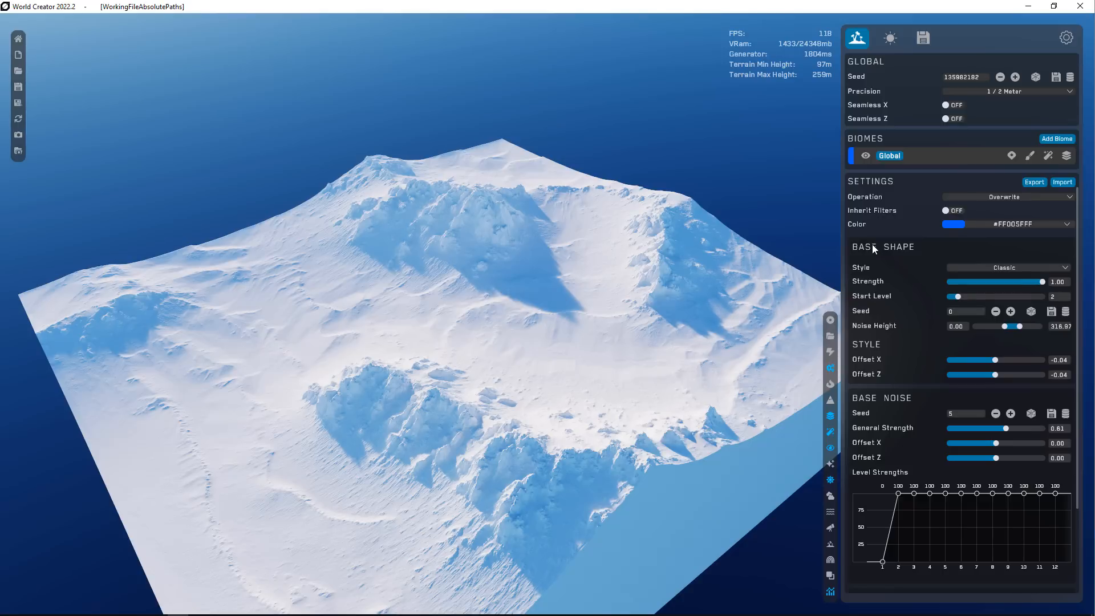
click(1029, 156)
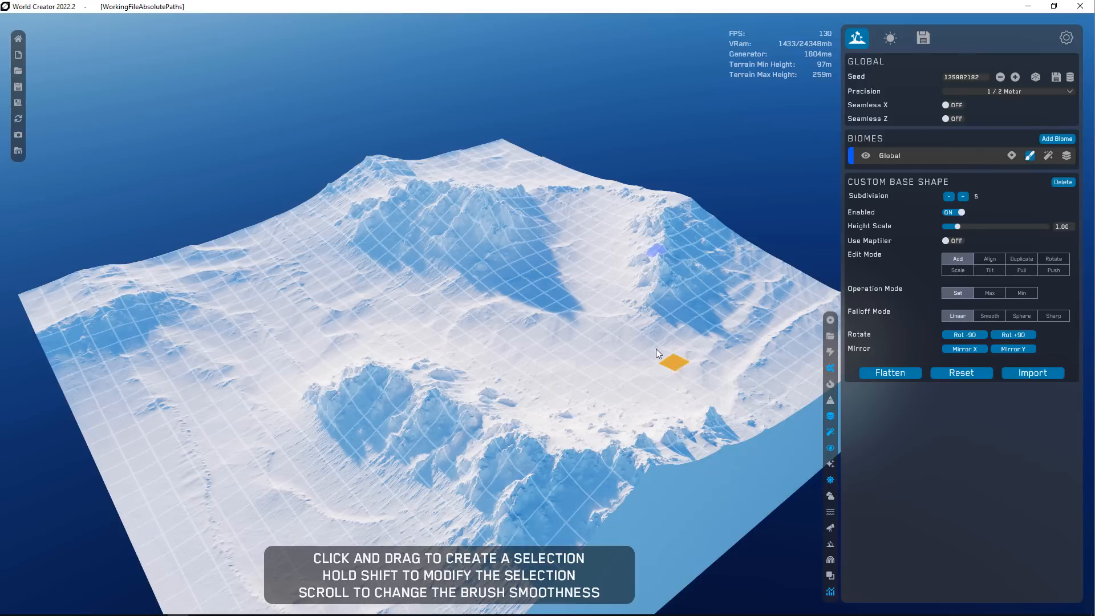
right_drag(275, 432, 555, 508)
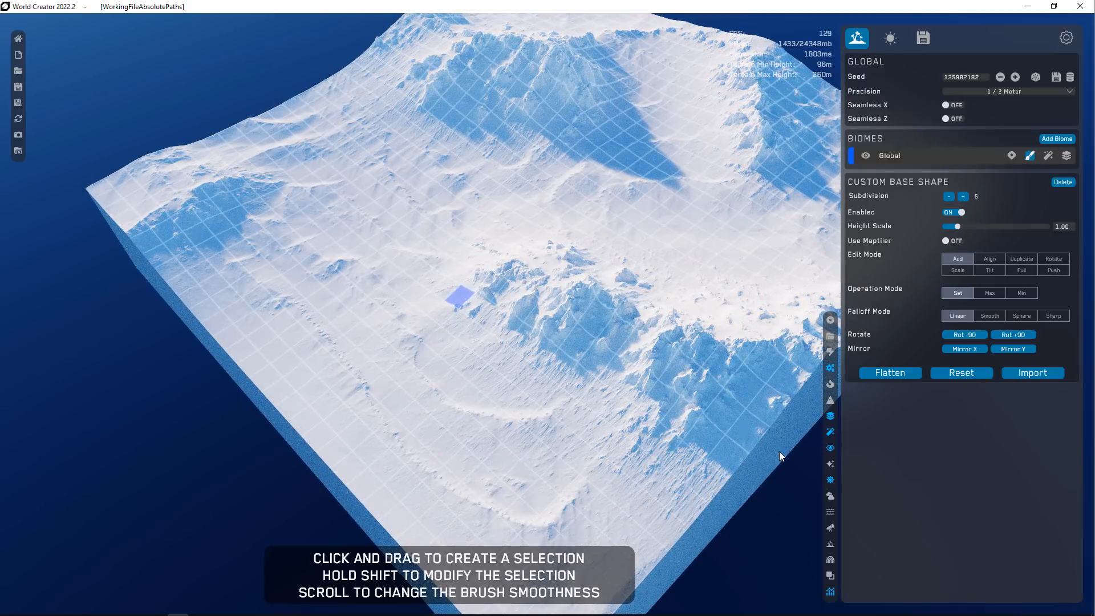
click(830, 434)
click(712, 314)
shift+drag(711, 314, 713, 305)
click(636, 300)
shift+drag(636, 300, 642, 284)
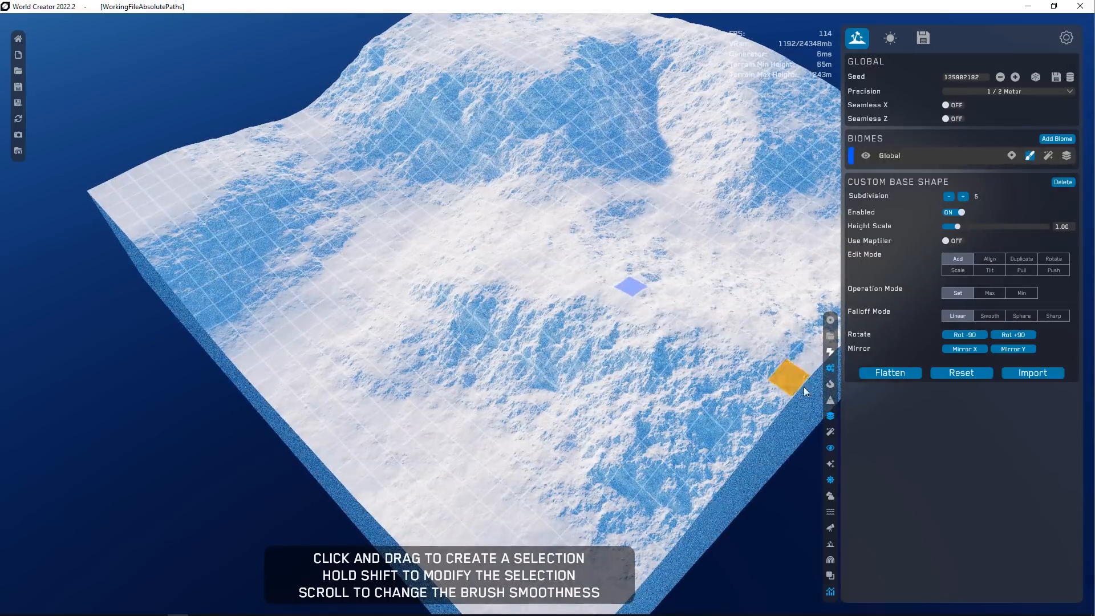
click(830, 432)
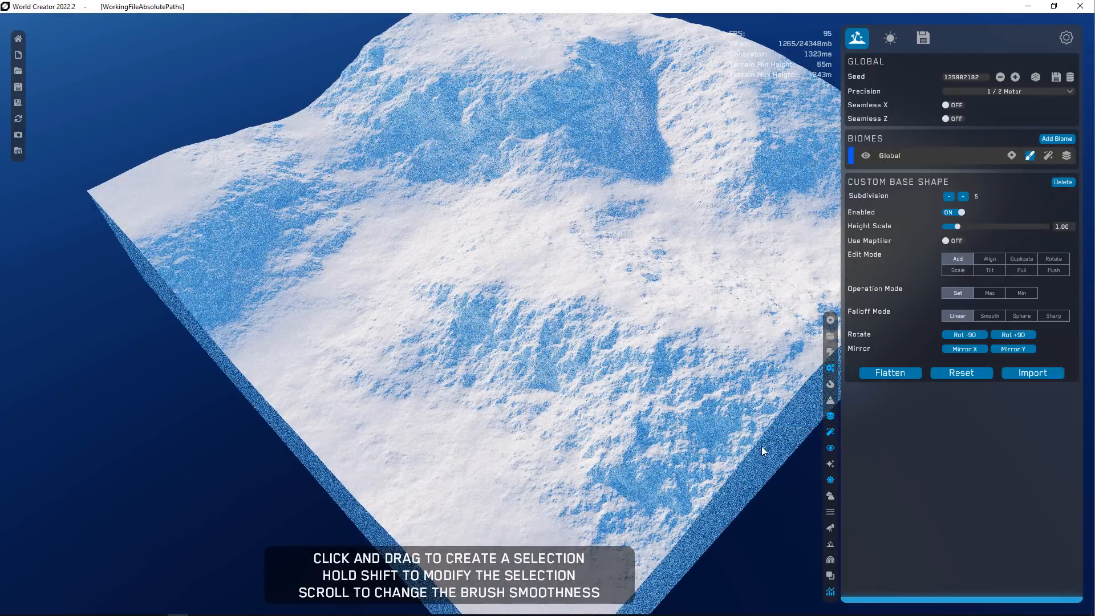
right_drag(700, 456, 713, 385)
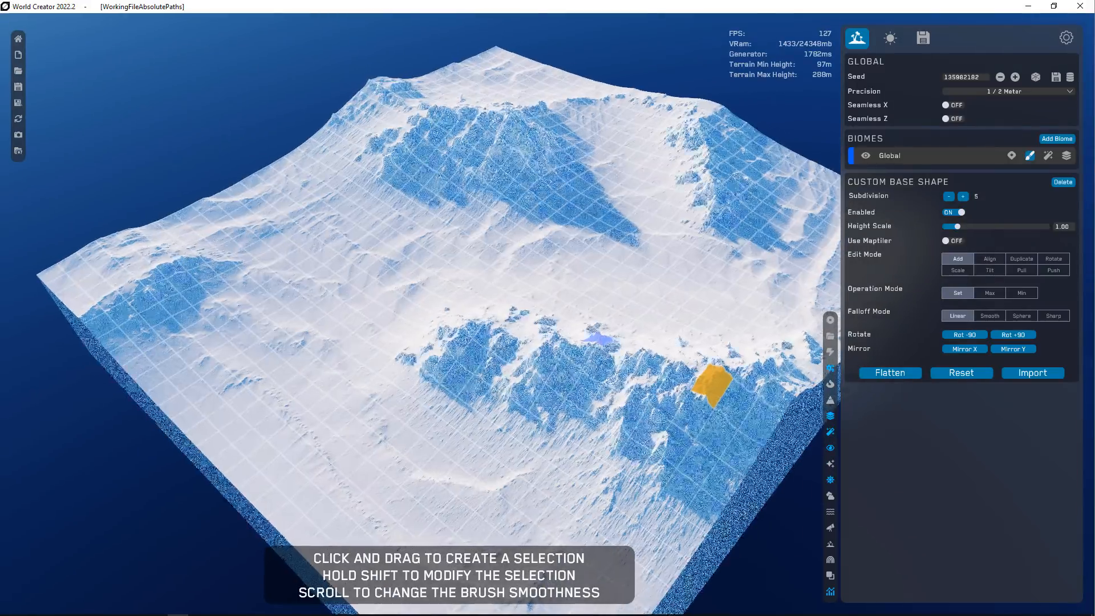
- Try the Simulation - Sand filter directly above Dry - Rocky Cliffs, and return it to the top of the filter stack
click(1048, 156)
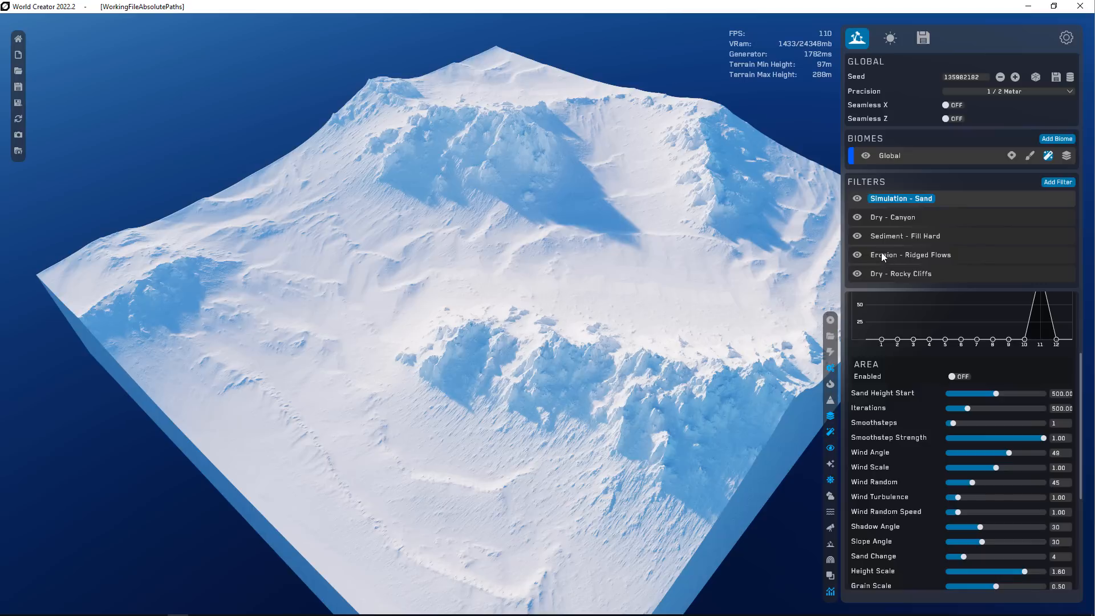
click(890, 218)
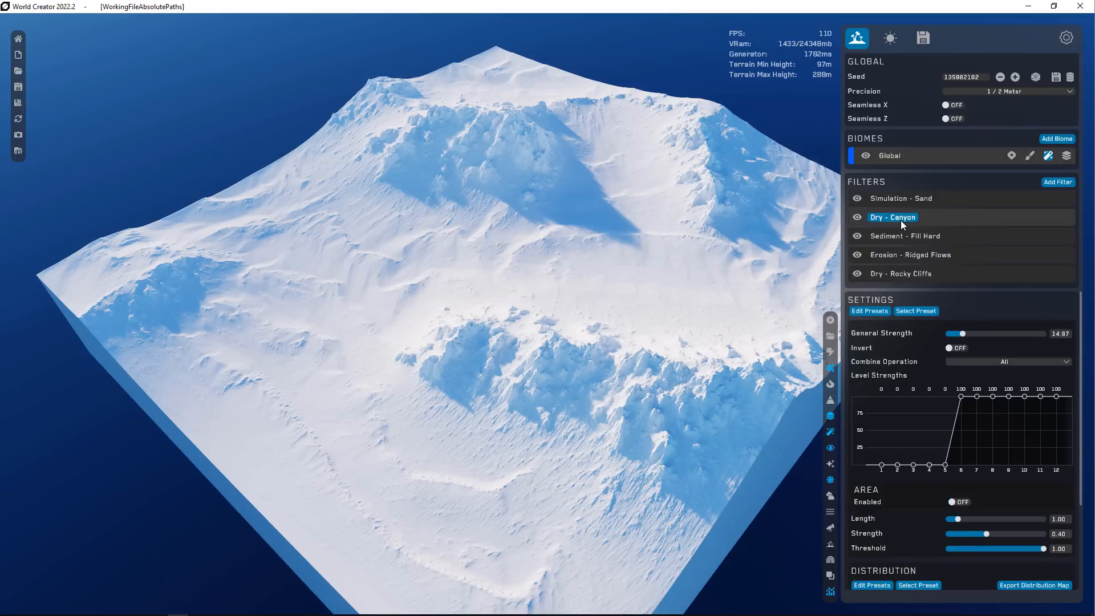
click(935, 201)
drag(922, 200, 950, 268)
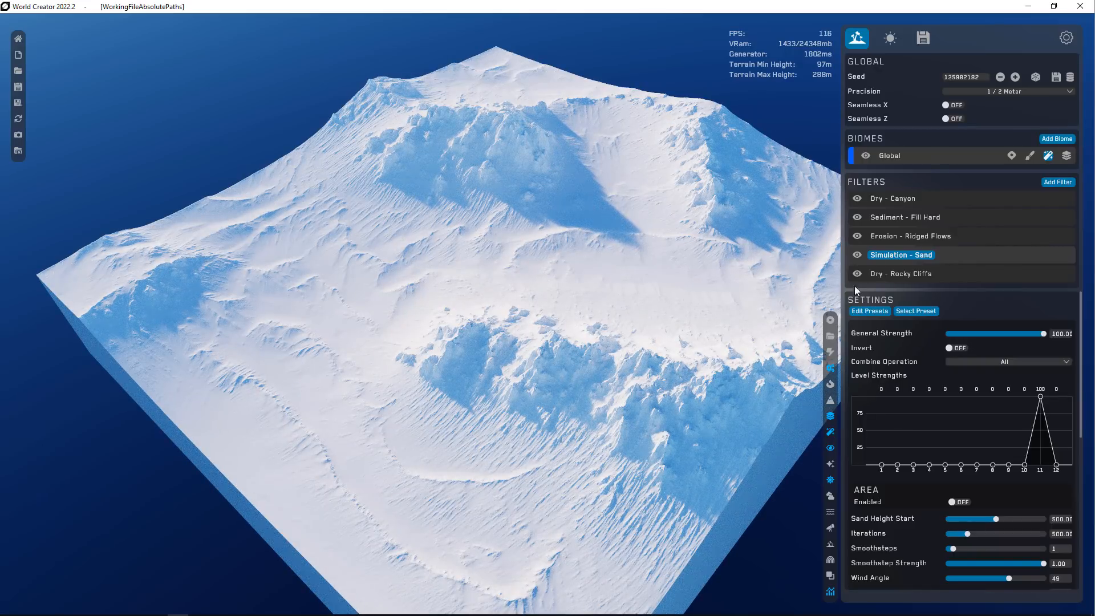
drag(897, 258, 947, 199)
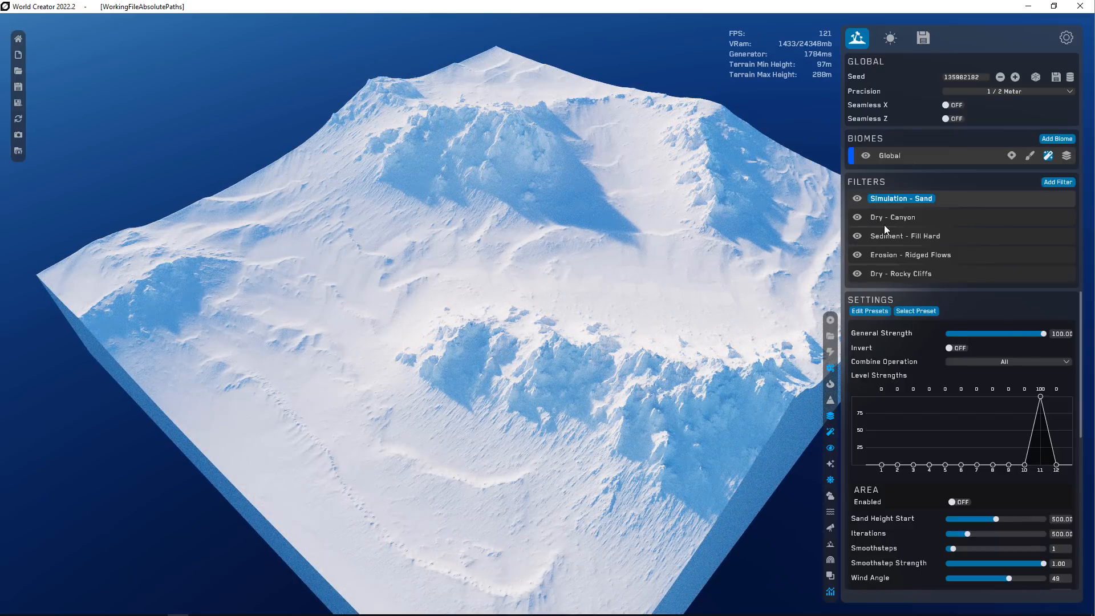
- Examine the Simulation - Sand filter's level strengths, wind, erosion and distribution settings, and view the terrain from another angle
scroll(905, 349, down, 1)
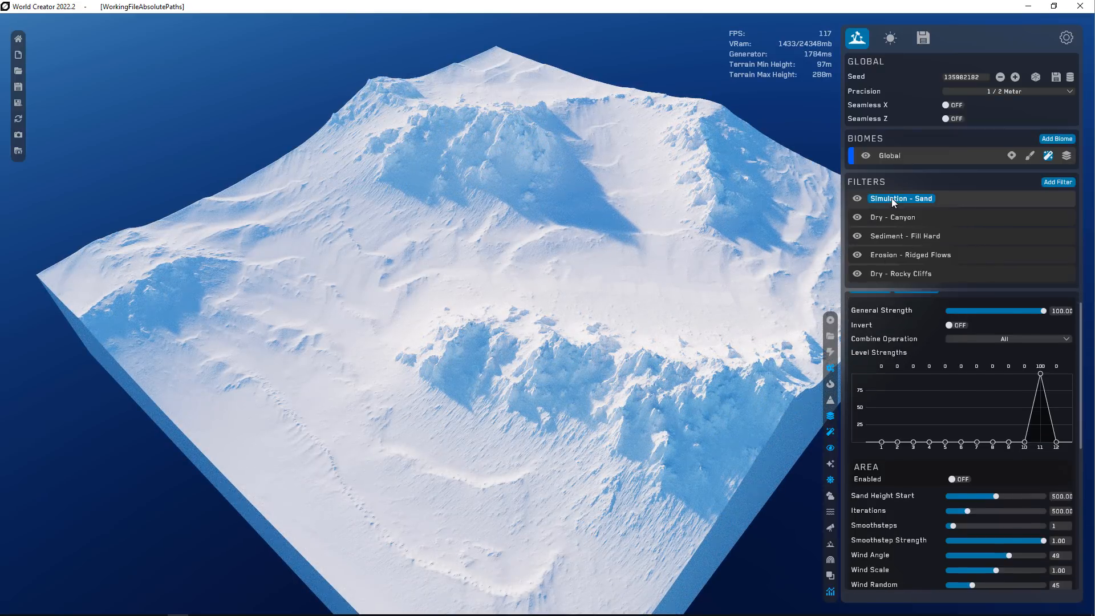
scroll(933, 392, up, 1)
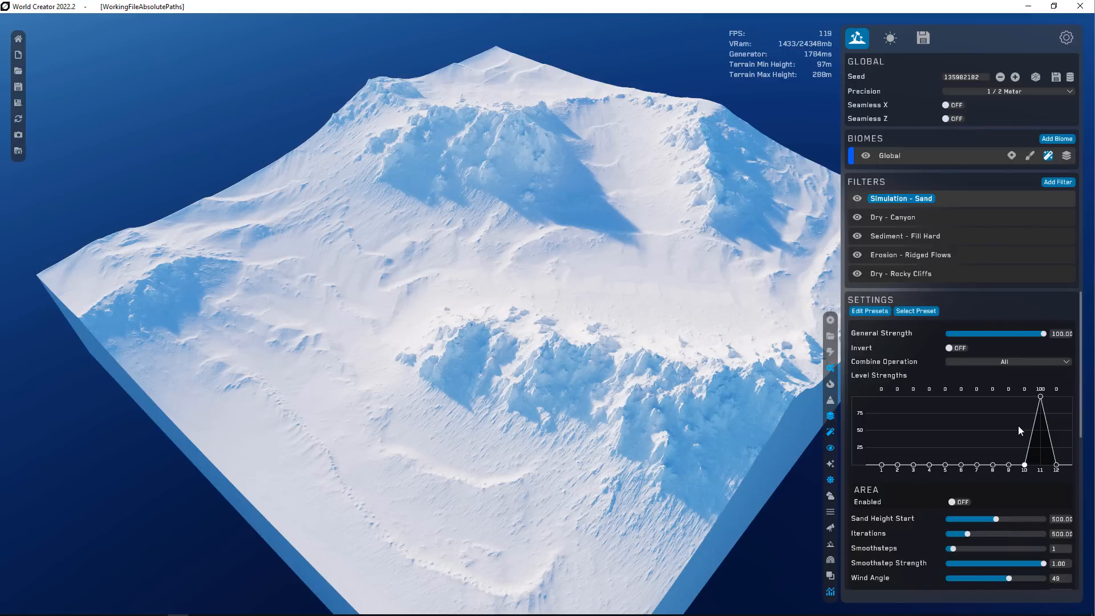
scroll(1017, 425, down, 9)
scroll(994, 549, down, 4)
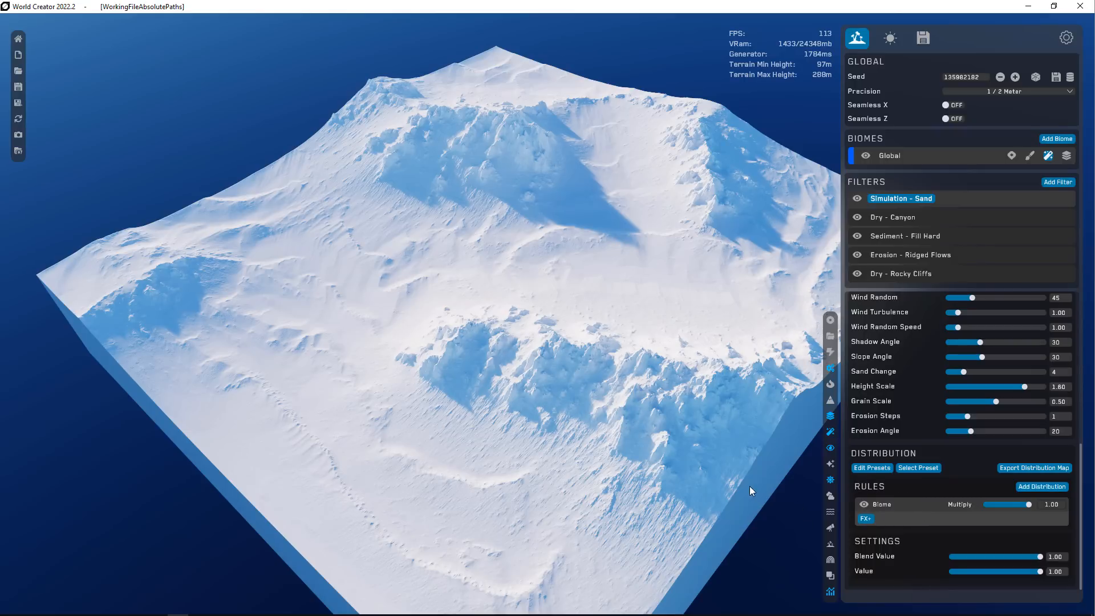
right_drag(727, 453, 623, 468)
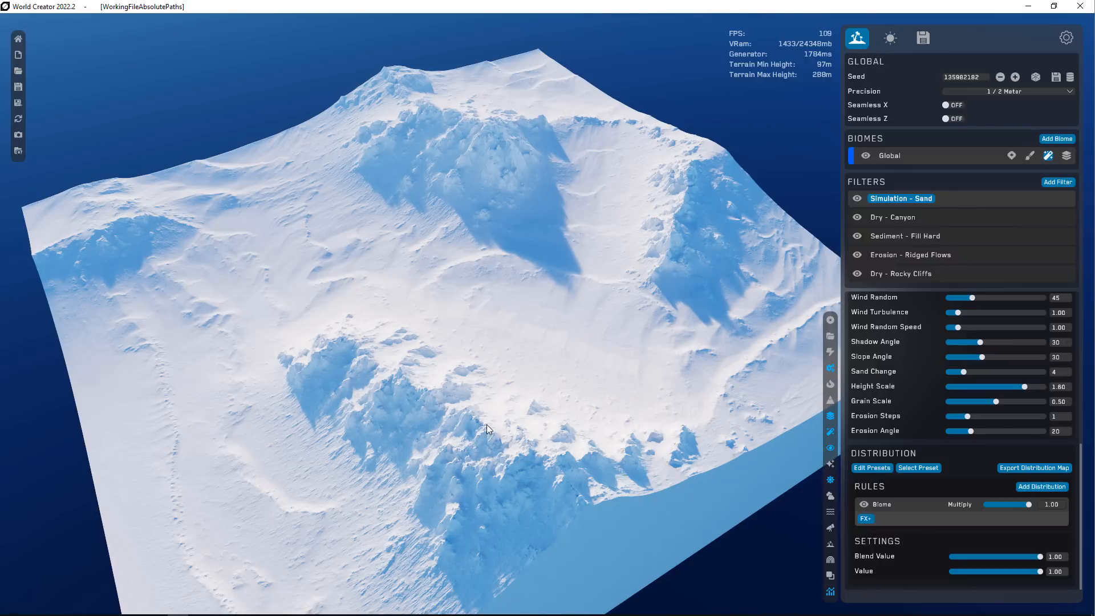
right_drag(487, 425, 483, 421)
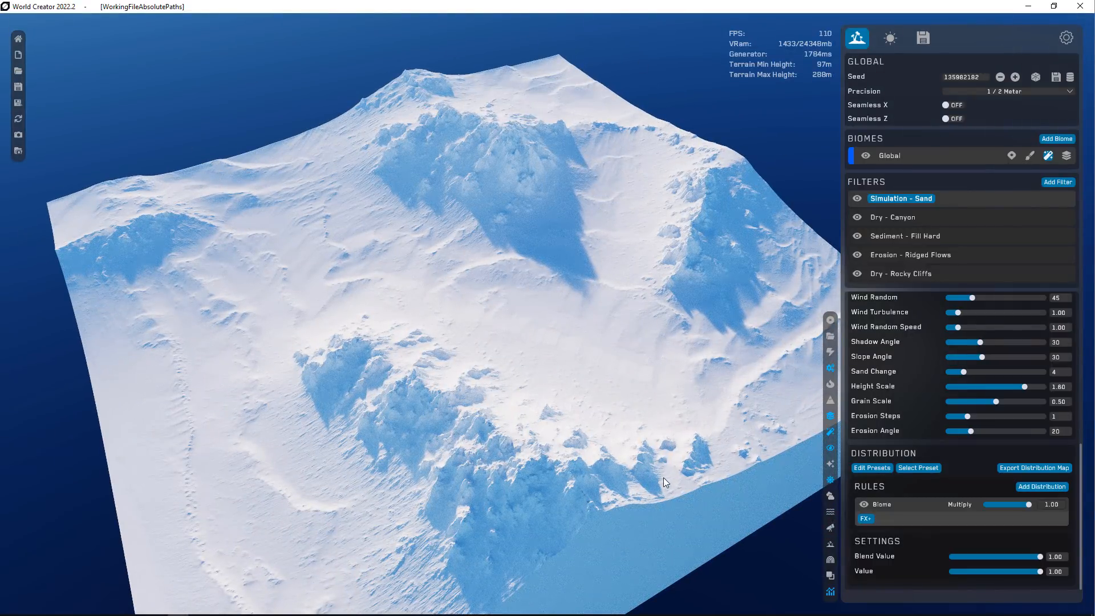
- Set the shading colour of the Global biome's base material to red #FFFF3030
click(1068, 155)
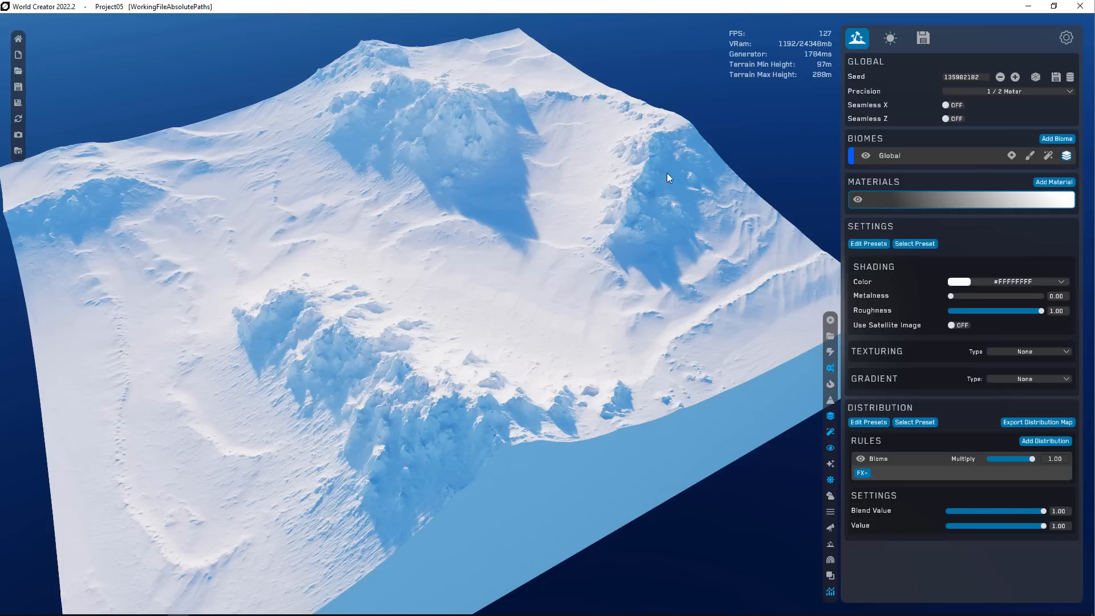
click(1004, 283)
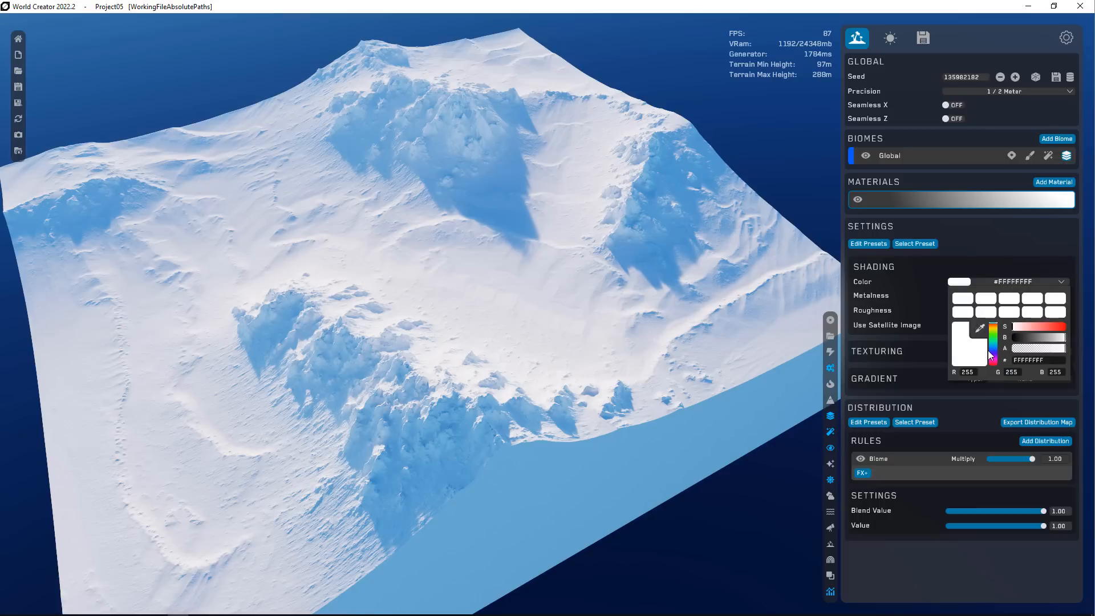
click(1053, 327)
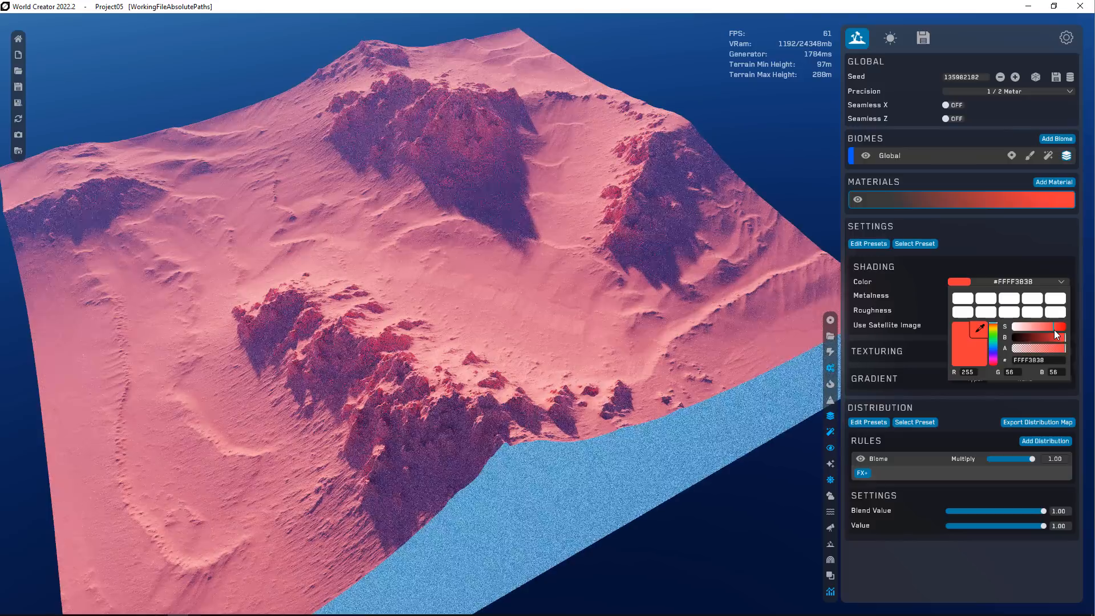
click(1056, 325)
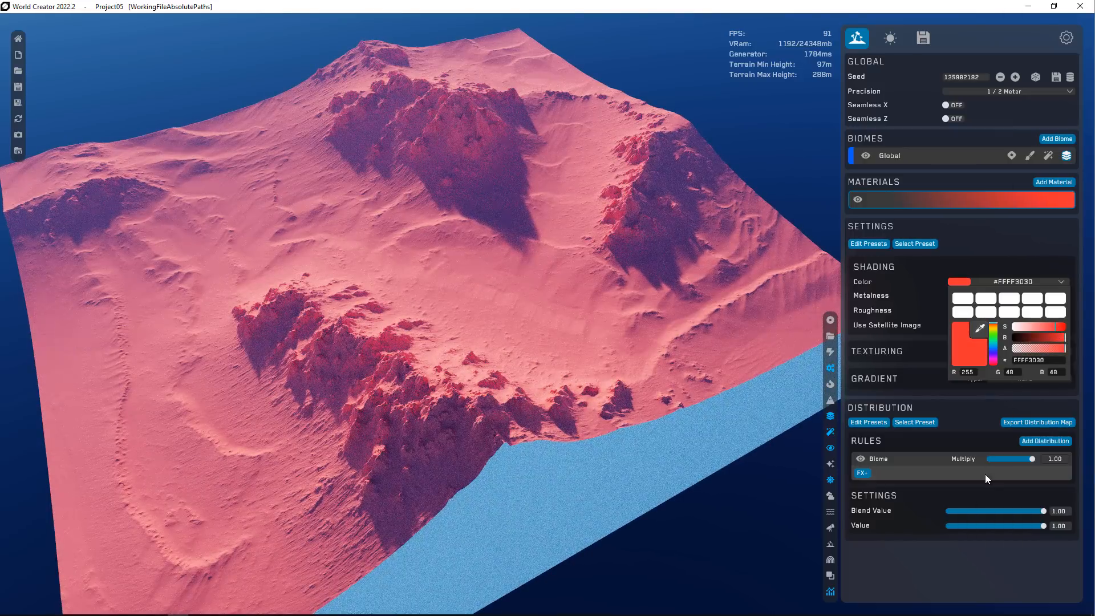
click(1008, 244)
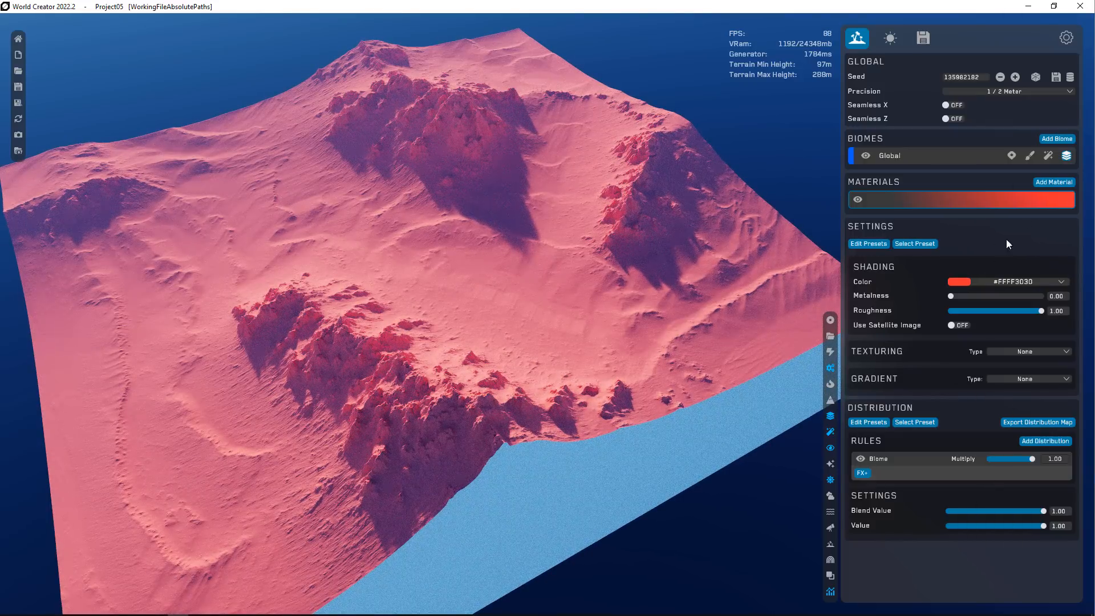
- Add a second material above the red one in the Global biome and set its shading colour to blue #FF337EFF
click(1048, 183)
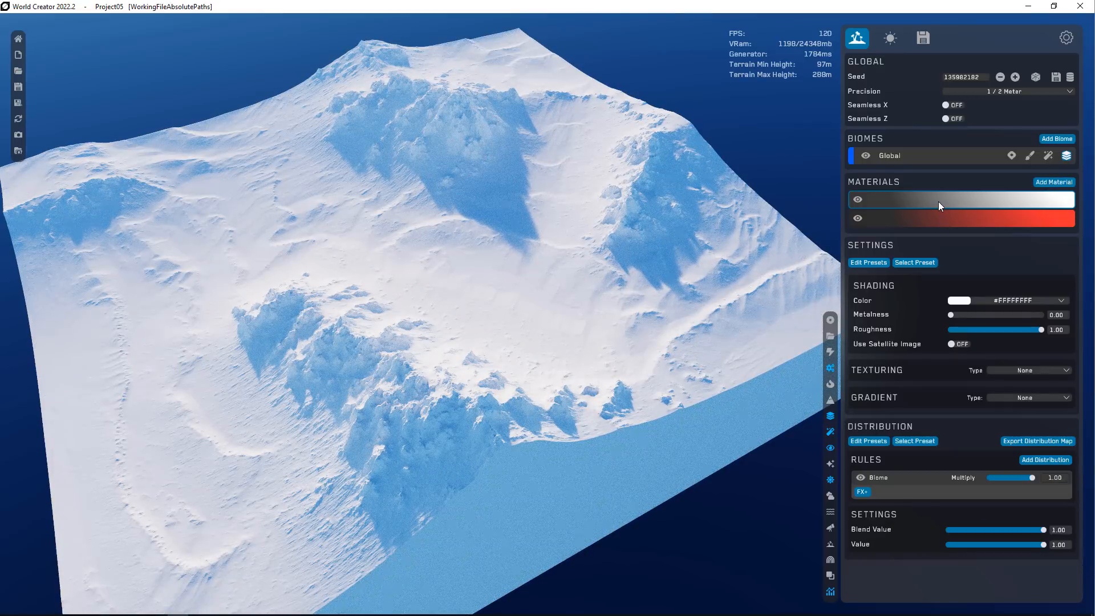
click(858, 200)
click(858, 199)
click(1011, 299)
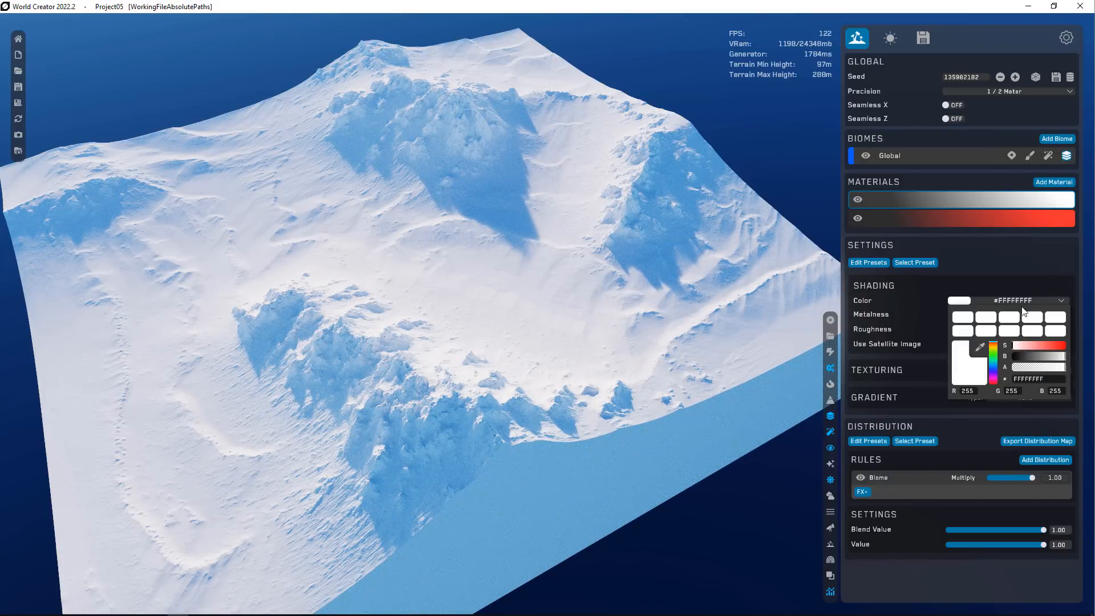
click(997, 372)
click(1055, 345)
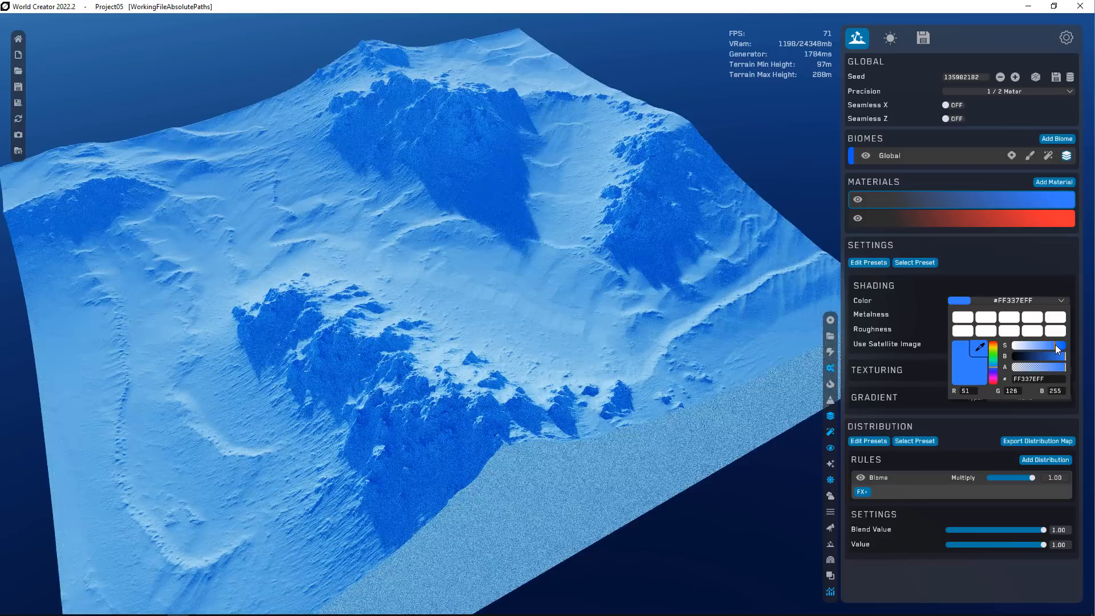
click(957, 429)
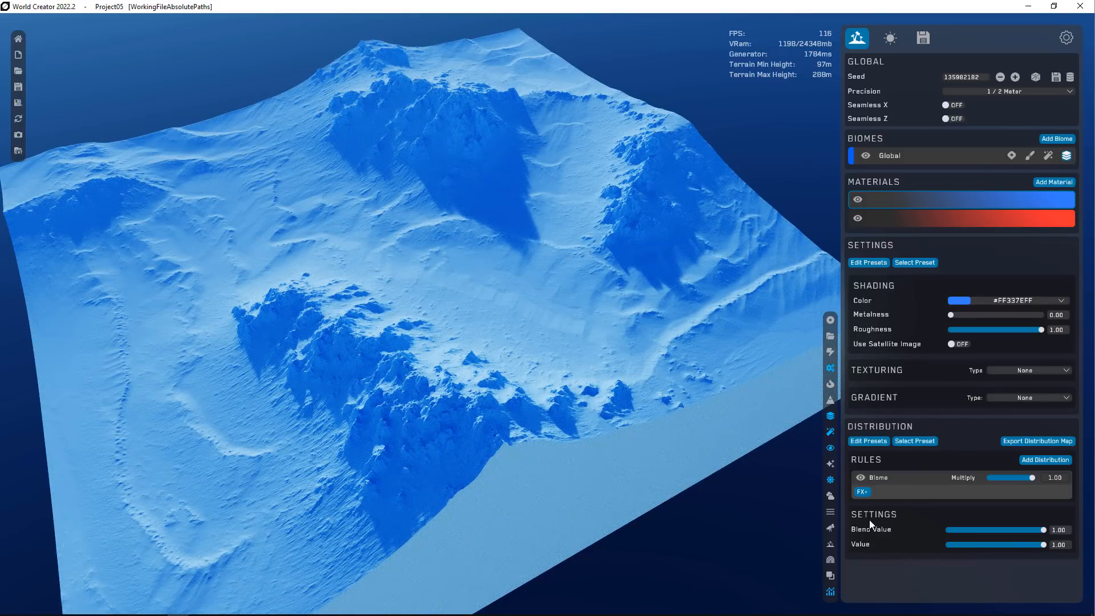
- Try a Height distribution on the blue material with the range starting at 155.95, and remove the rule again
click(1029, 461)
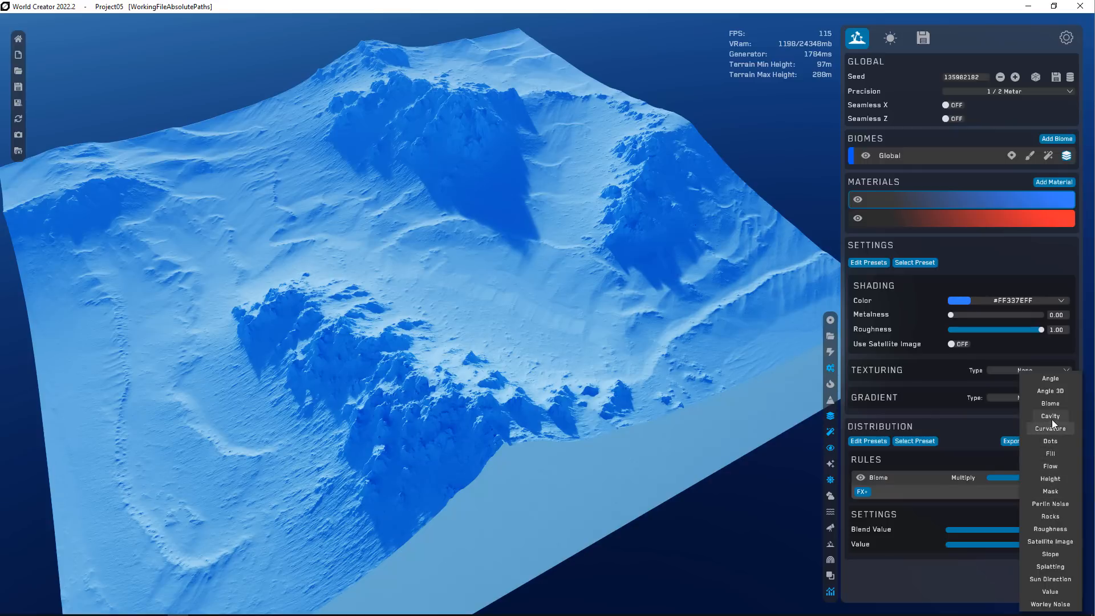
click(1052, 480)
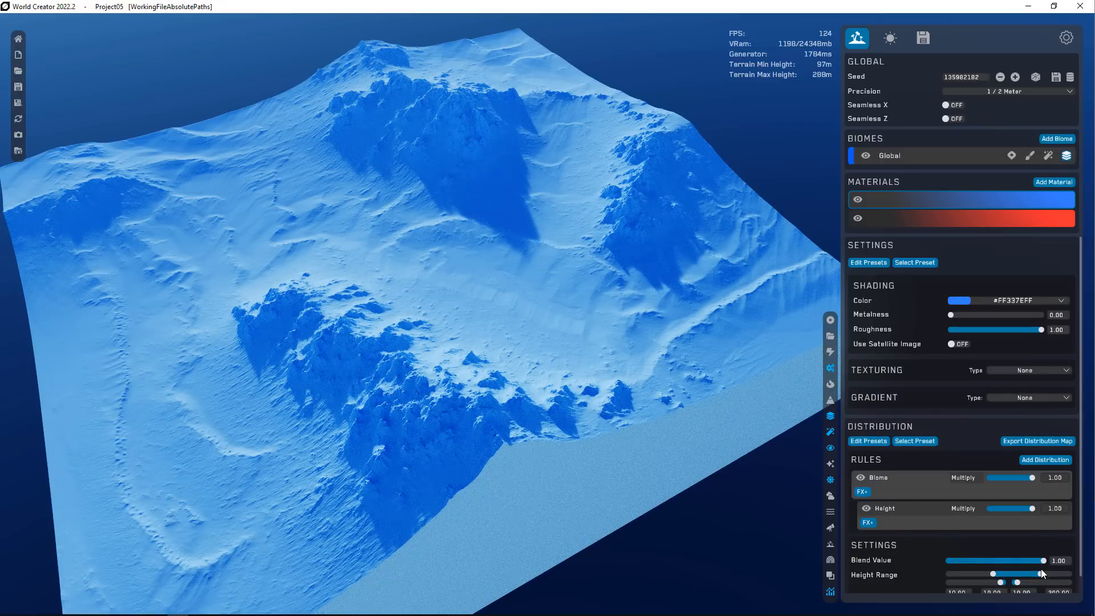
drag(1030, 576, 1013, 574)
scroll(514, 319, down, 3)
middle_drag(570, 319, 444, 333)
scroll(994, 570, down, 1)
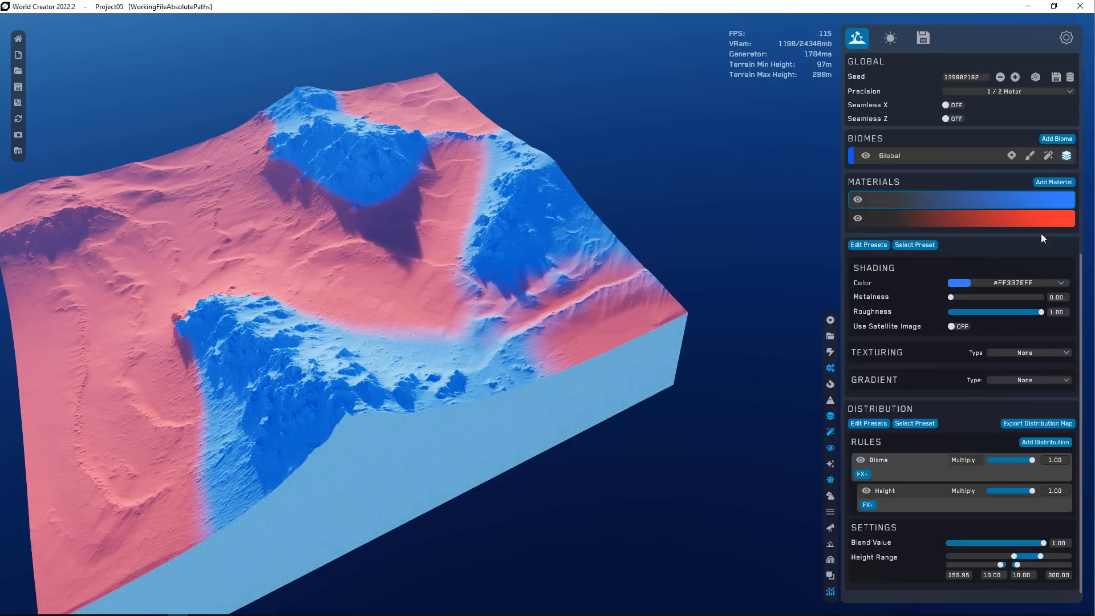
drag(898, 494, 707, 470)
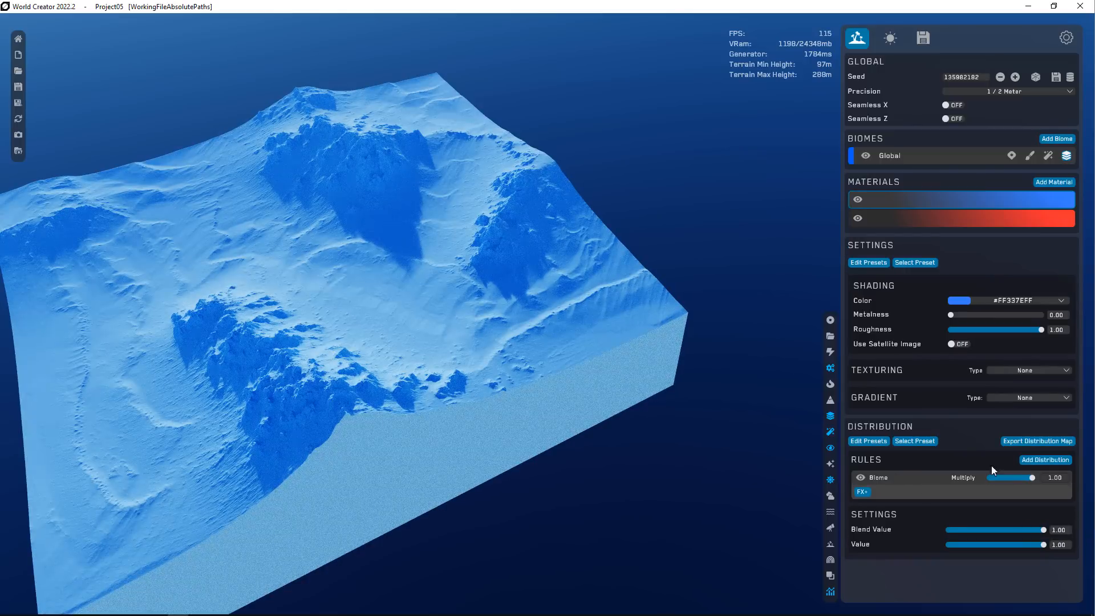
- Try a Flow distribution on the blue material, inspect the flow lines on the slopes, and delete the rule
click(1045, 460)
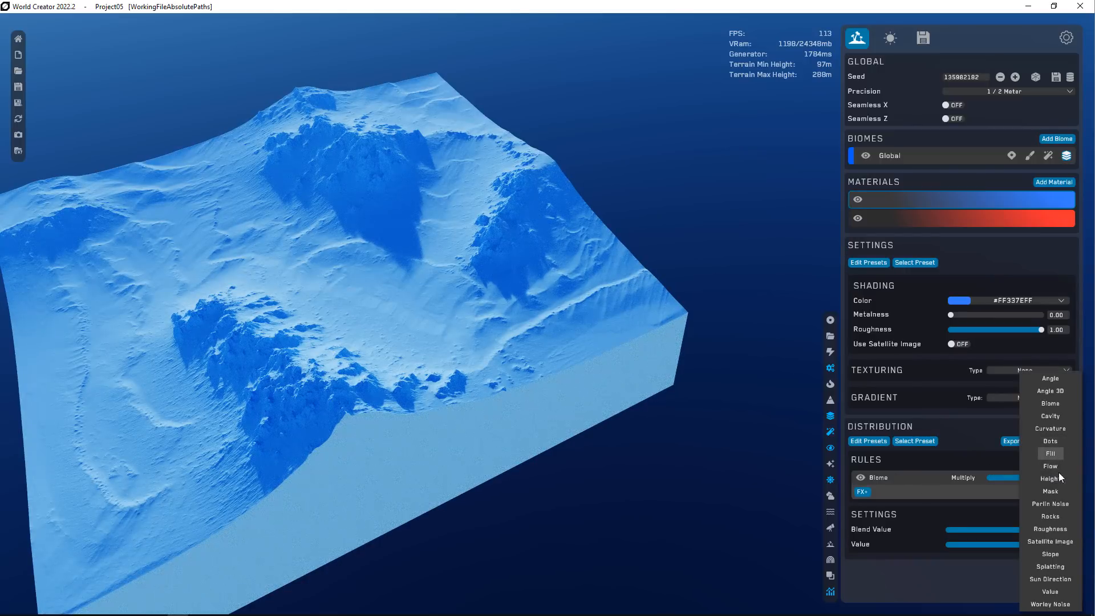
click(1056, 468)
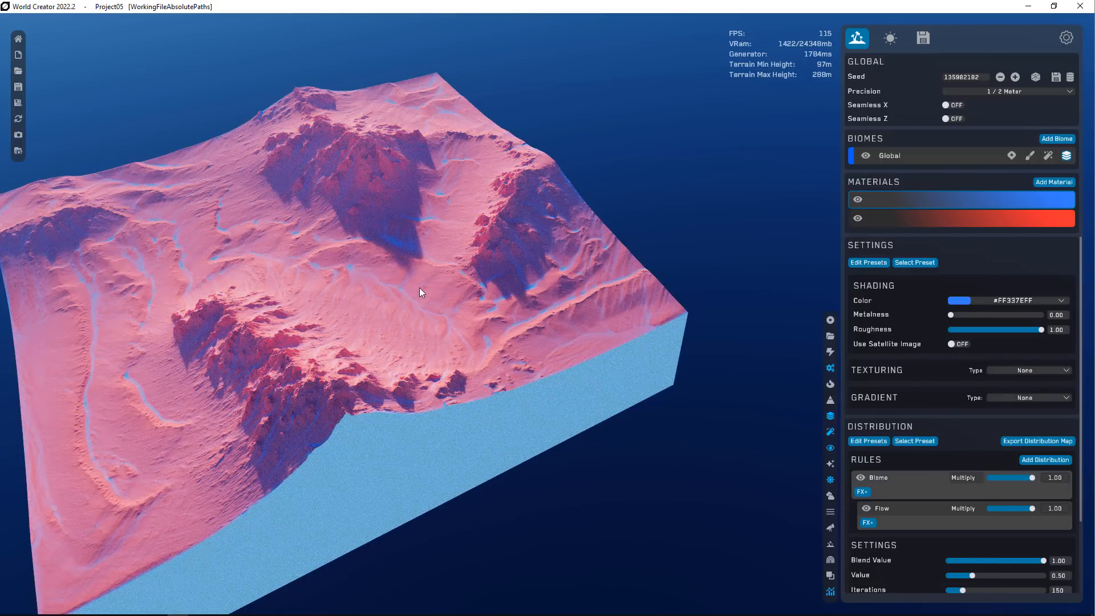
scroll(485, 297, up, 3)
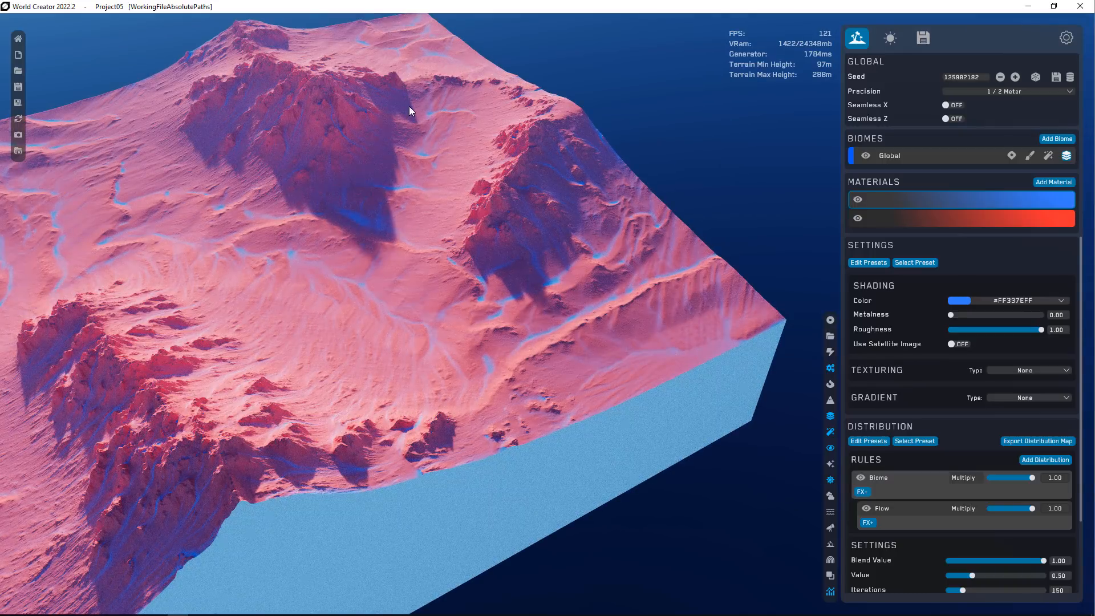
scroll(317, 71, up, 3)
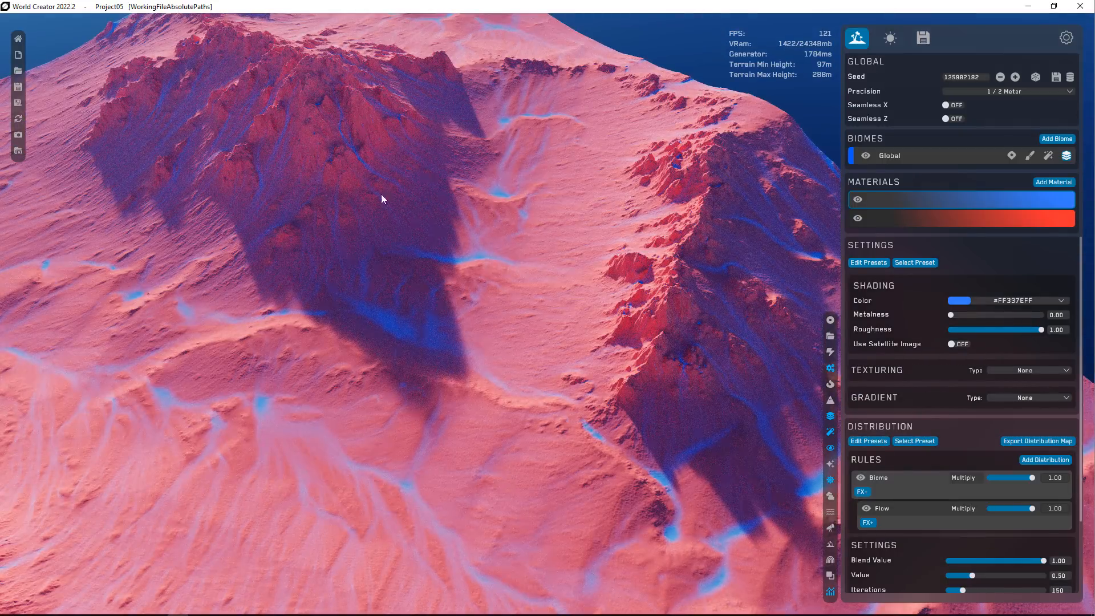
scroll(399, 228, down, 5)
key(Delete)
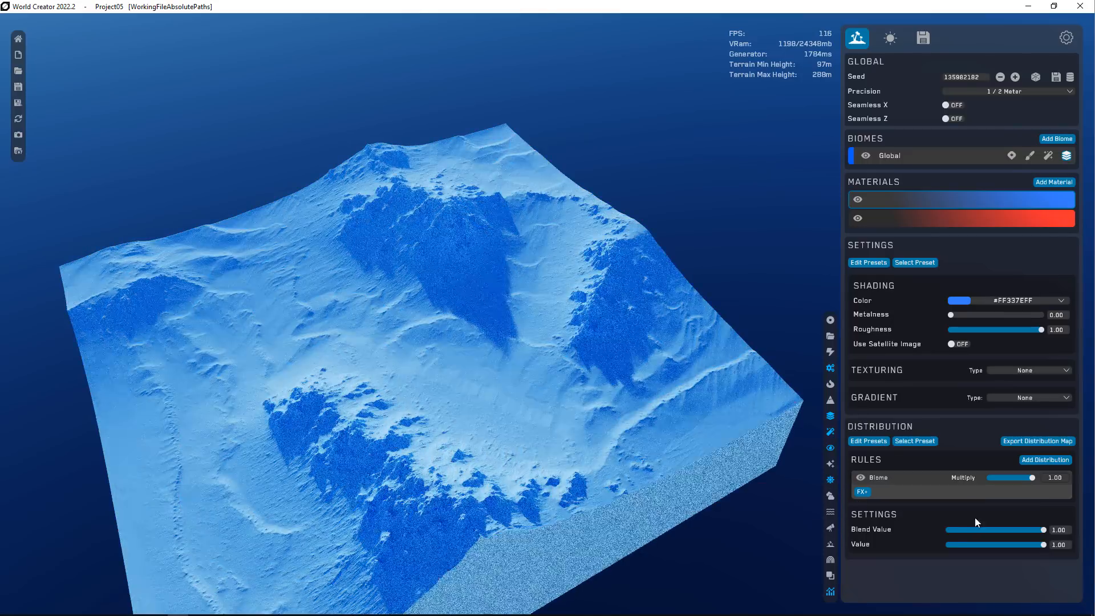
- Add a Slope distribution to the blue material and limit its range to about 75 to 90 degrees
click(1049, 458)
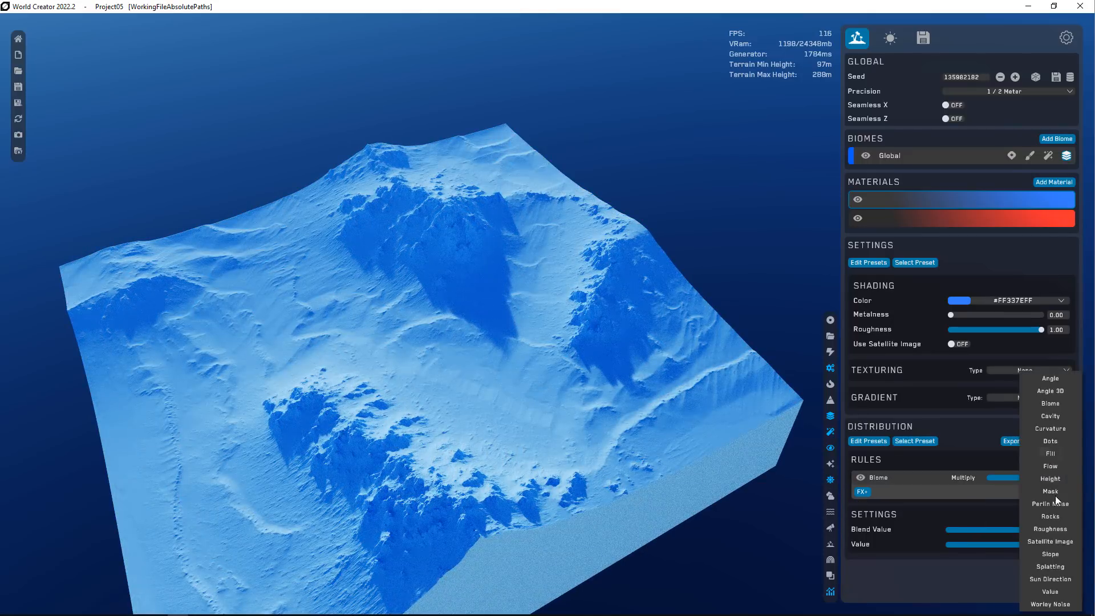
click(1056, 554)
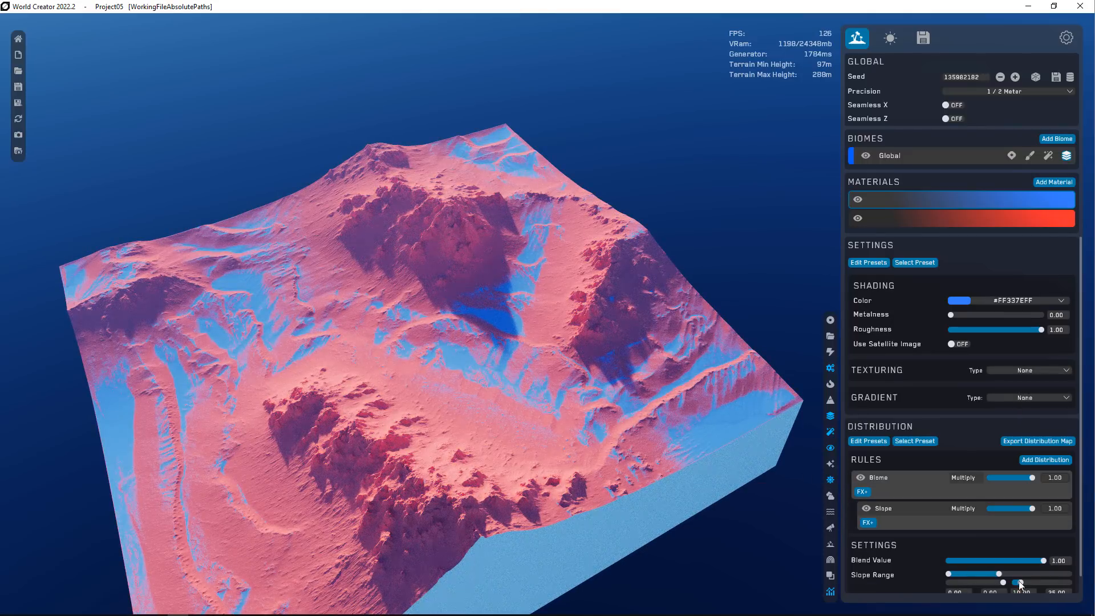
drag(999, 575, 1069, 574)
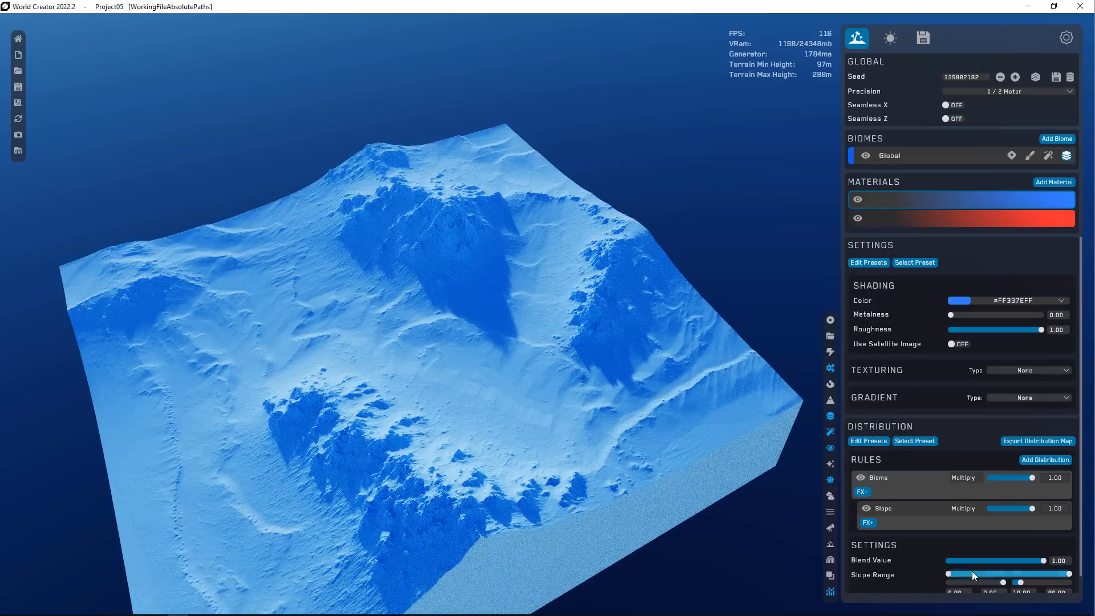
drag(949, 575, 1045, 574)
scroll(492, 442, down, 1)
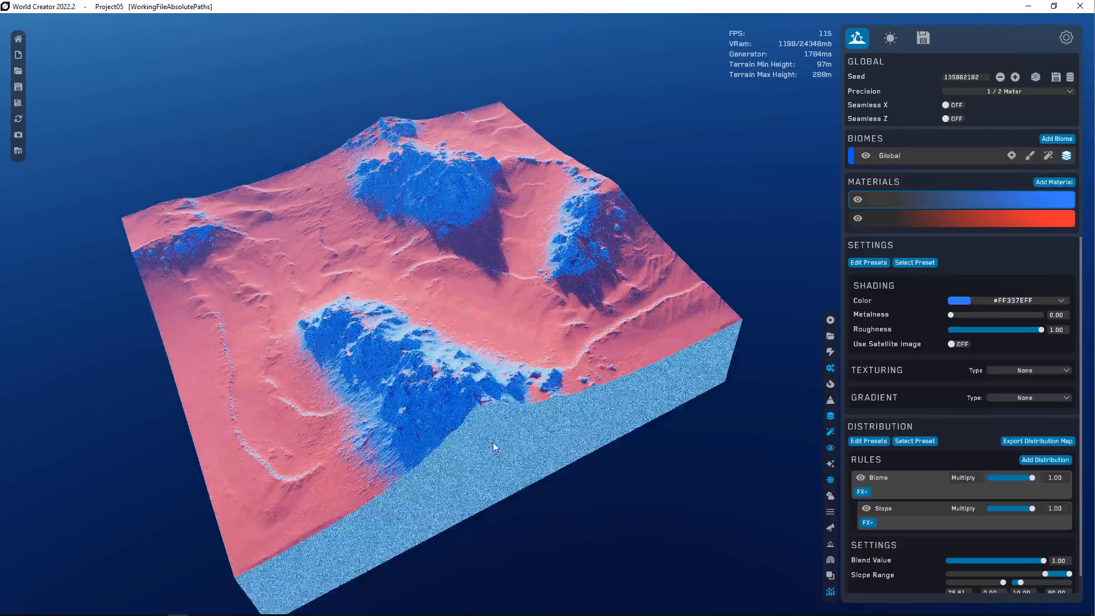
- Narrow the blue material's slope range to start at about 83 degrees, with a lower falloff of 13.67
middle_drag(492, 443, 430, 363)
scroll(430, 364, up, 1)
middle_drag(433, 177, 571, 296)
scroll(581, 302, up, 3)
drag(1045, 573, 1055, 574)
drag(1003, 582, 994, 582)
scroll(566, 429, down, 4)
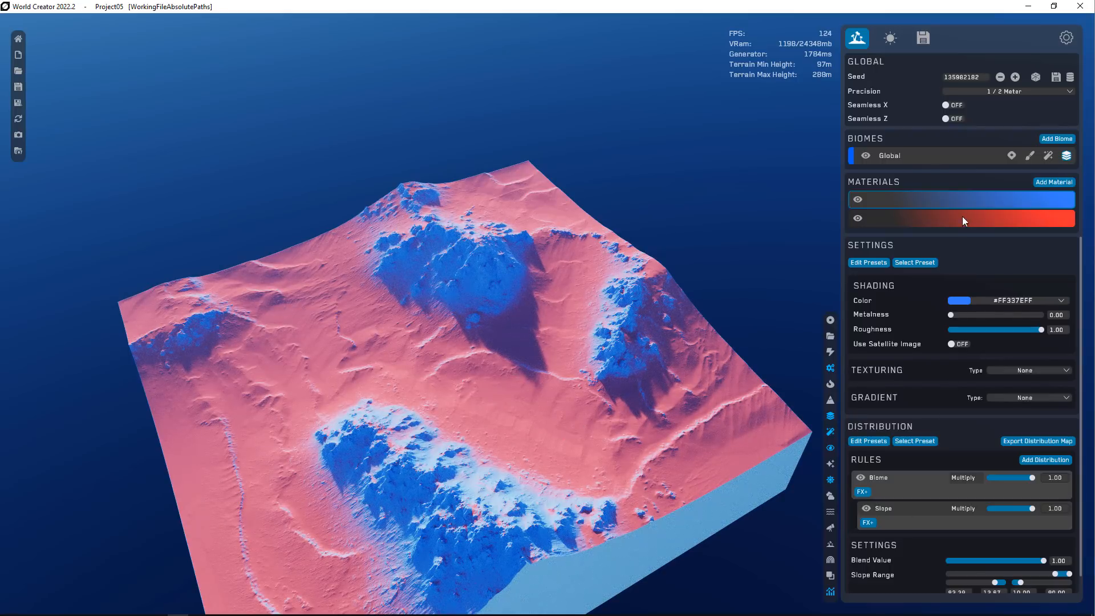
- Hide the blue material and set the red base material's texturing type to Textures
click(939, 219)
click(948, 199)
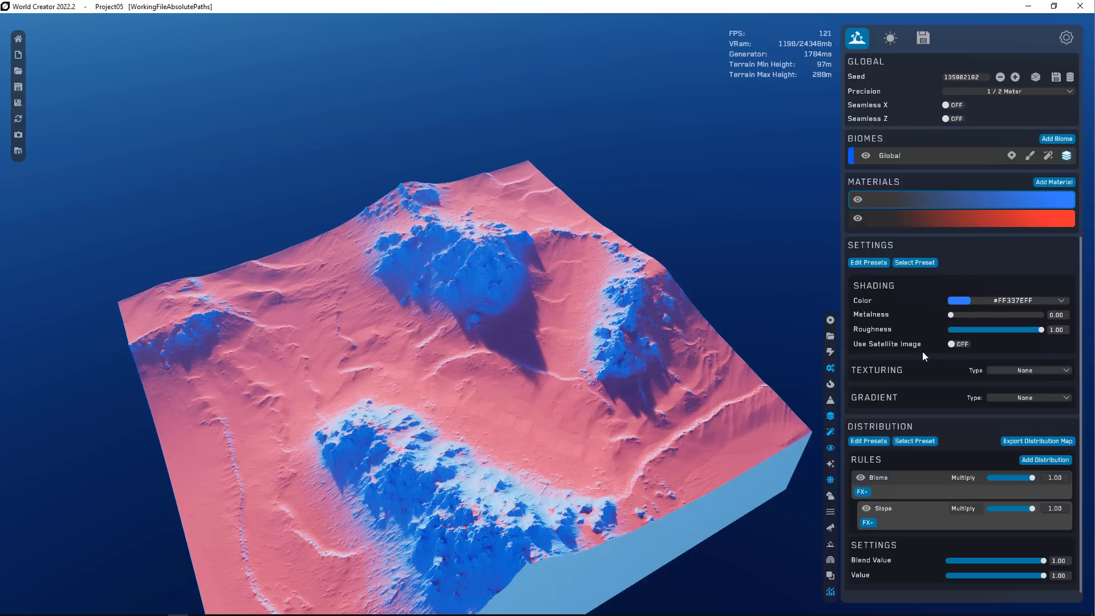
click(896, 217)
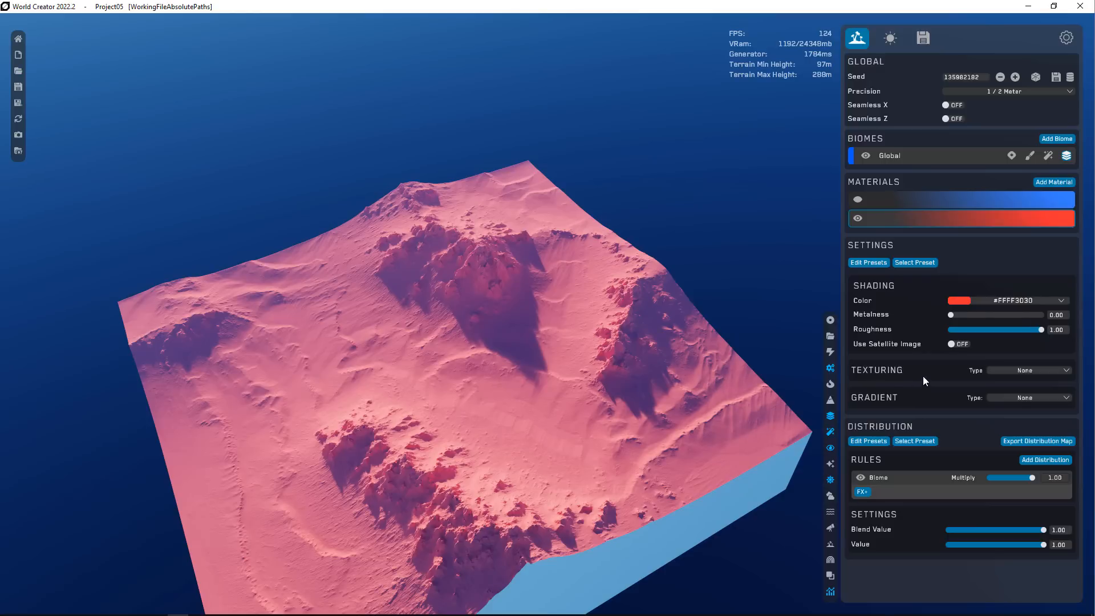
click(1028, 372)
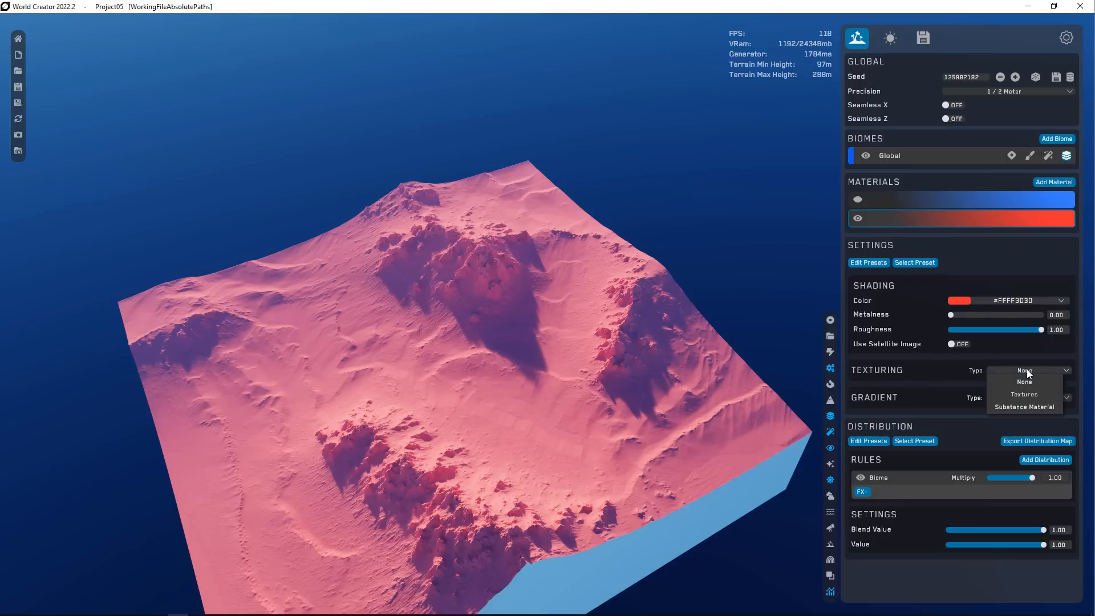
click(1018, 394)
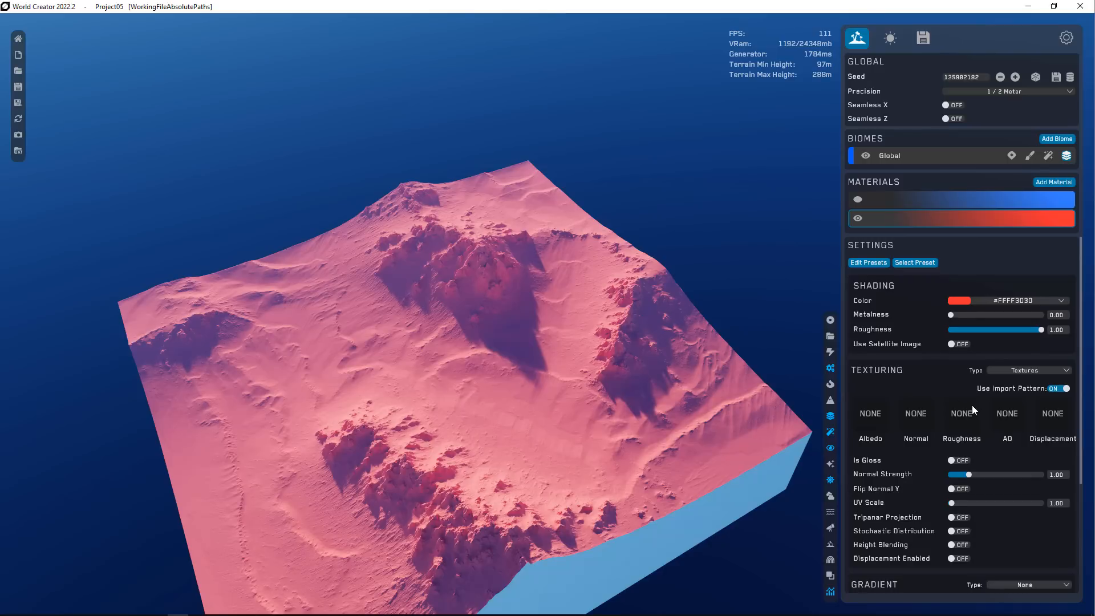
- Try the Substance Material texturing type on the base material and return it to Textures
click(1027, 369)
click(1012, 410)
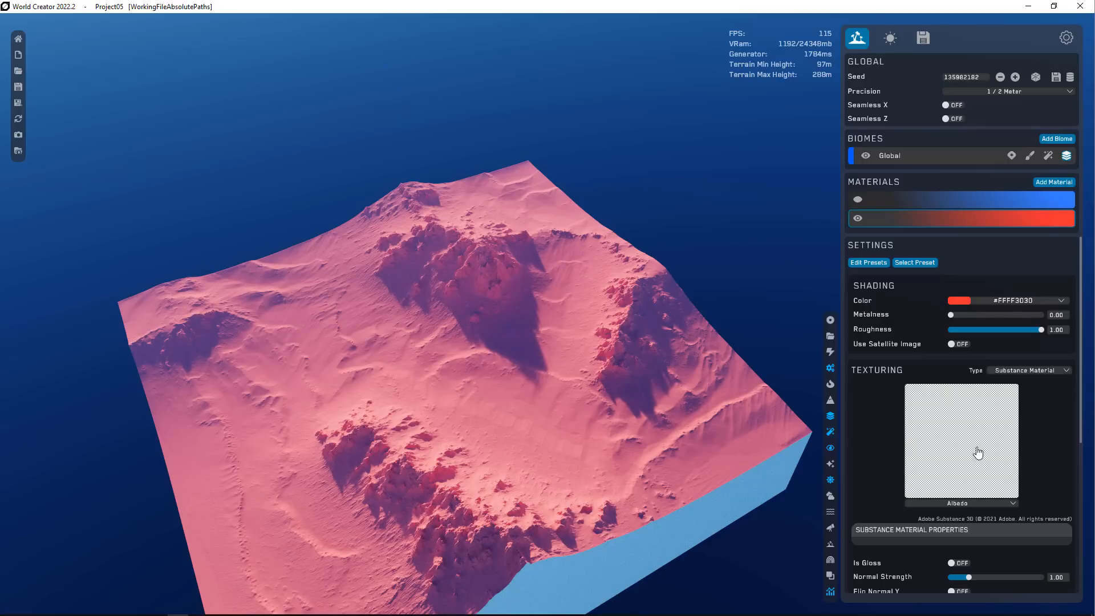
click(1031, 372)
click(1025, 392)
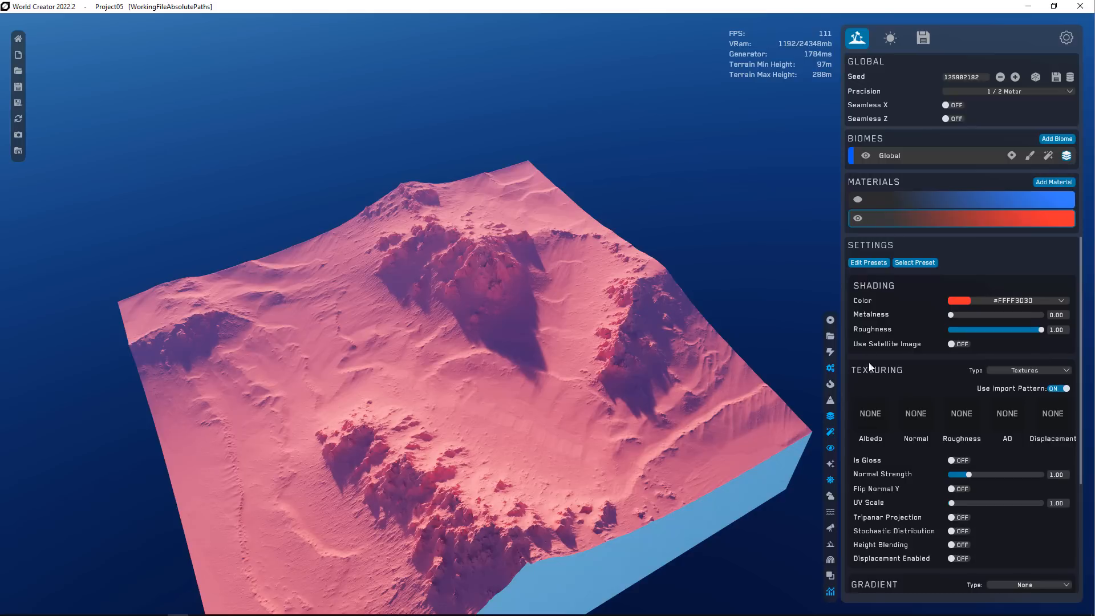
- Load the grass image Cesped_Amarillito.jpg as the base material's Albedo texture
click(869, 415)
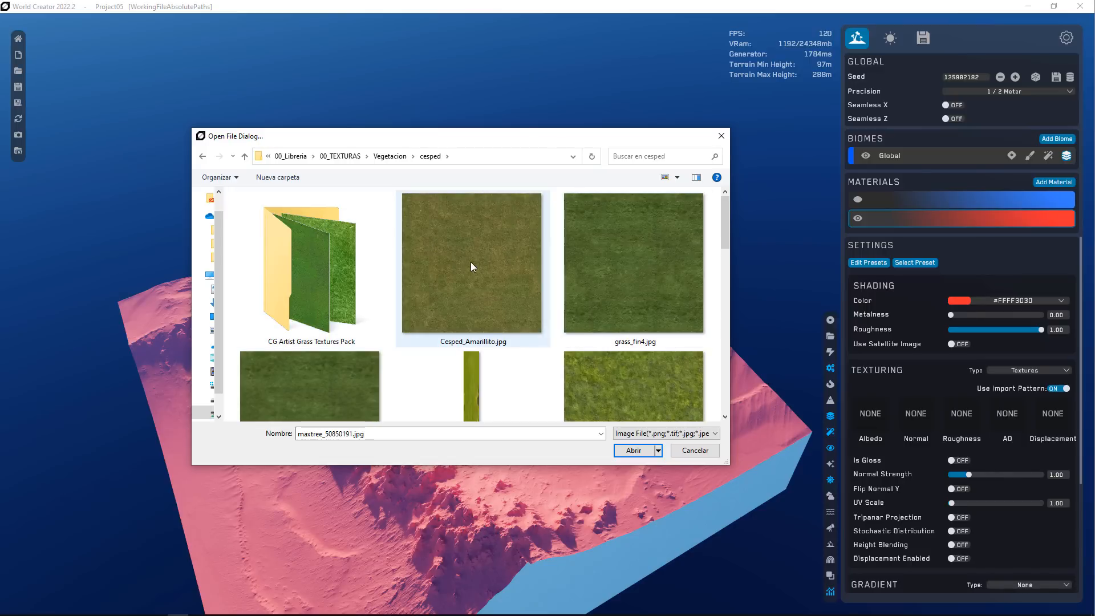
click(471, 266)
double_click(476, 270)
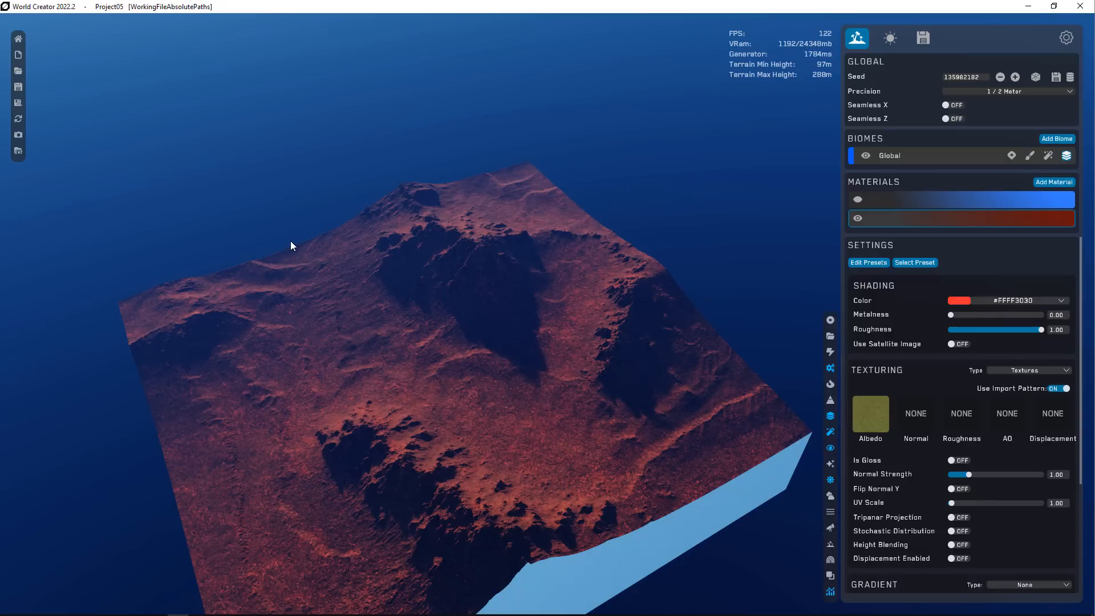
- Set the base material's shading colour to white #FFFFFFFF
click(985, 302)
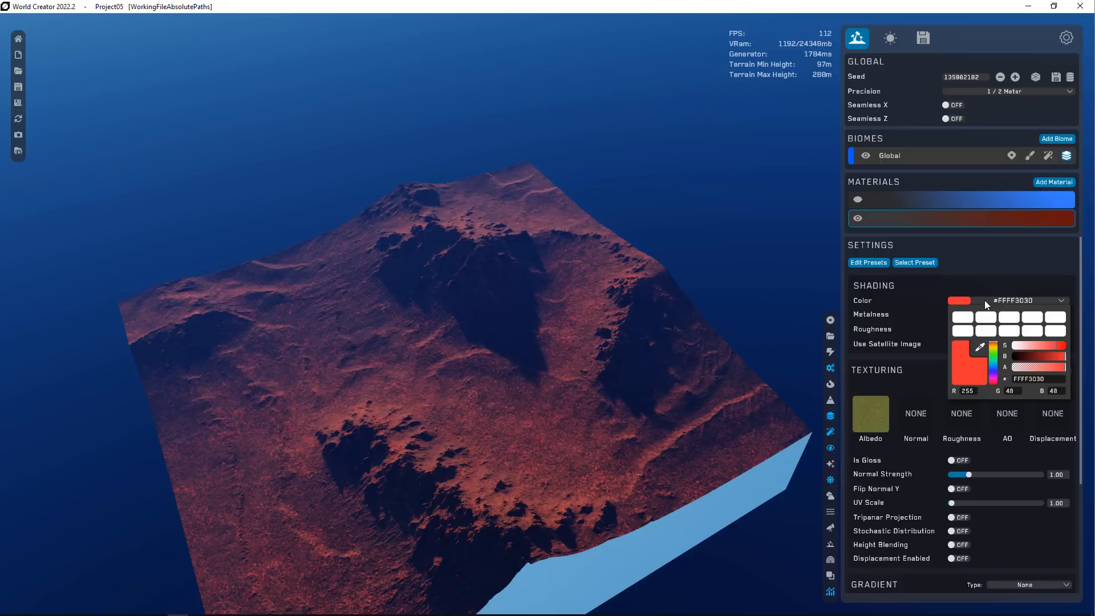
click(962, 317)
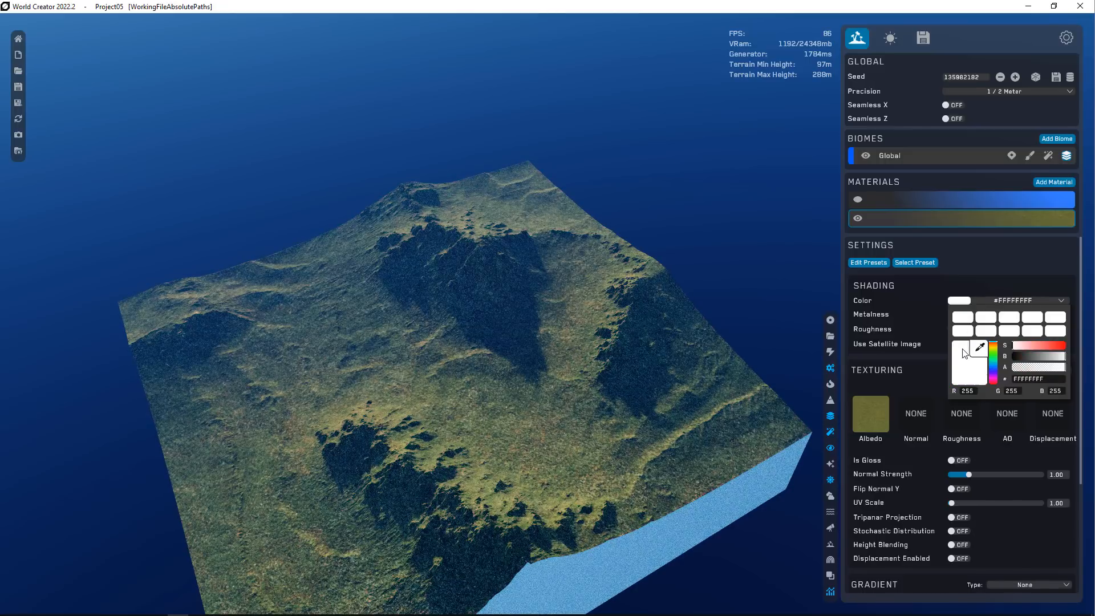
right_drag(724, 329, 694, 349)
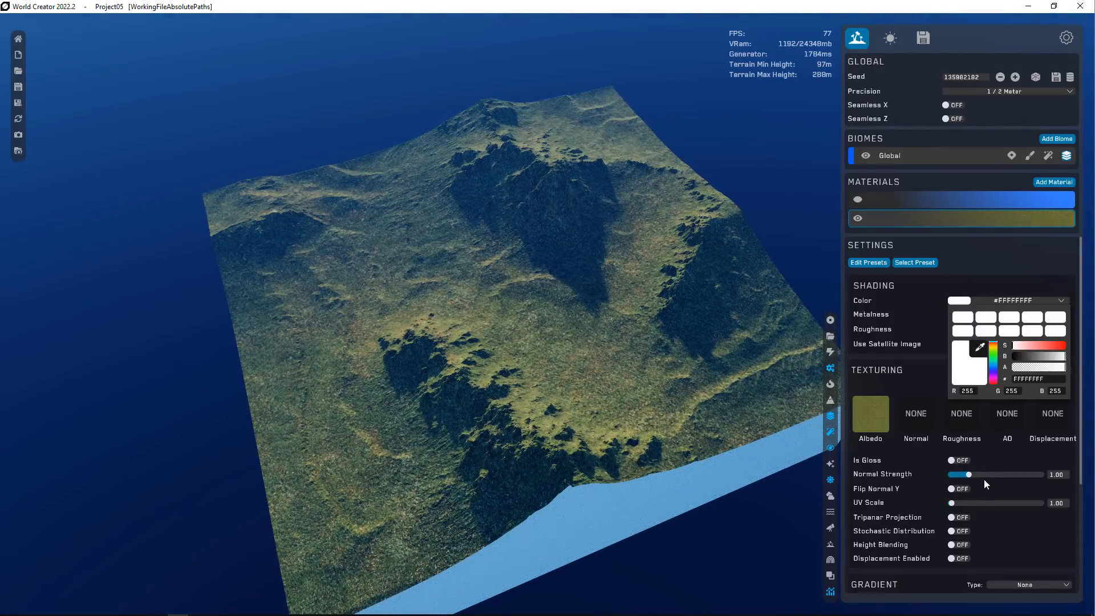
click(1033, 553)
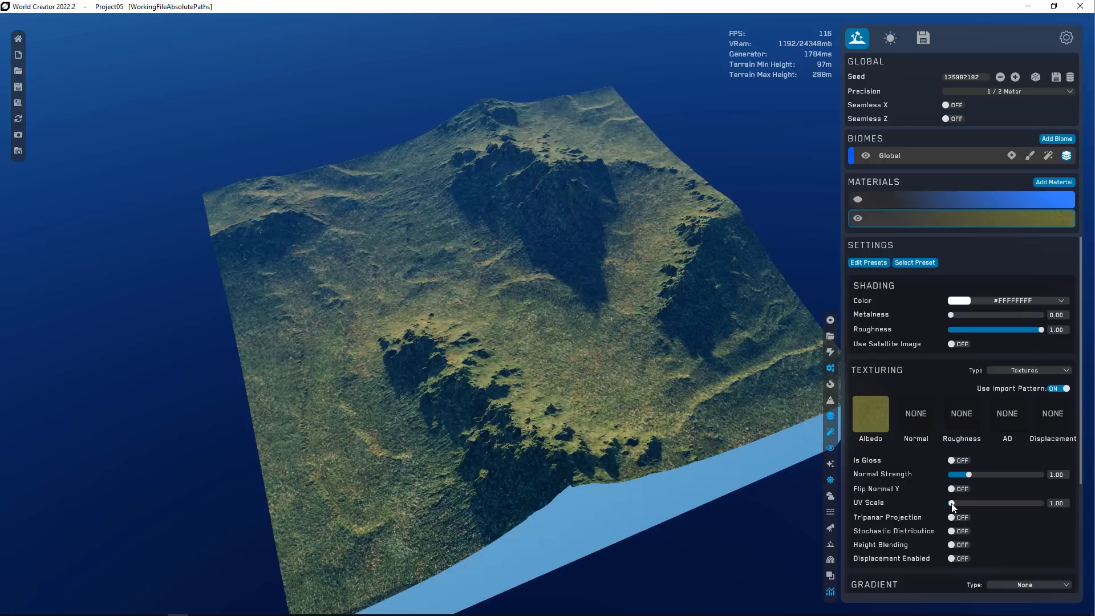
- Set the grass texture's UV Scale to 10.60 and check its detail up close and across the whole terrain
drag(951, 506, 961, 503)
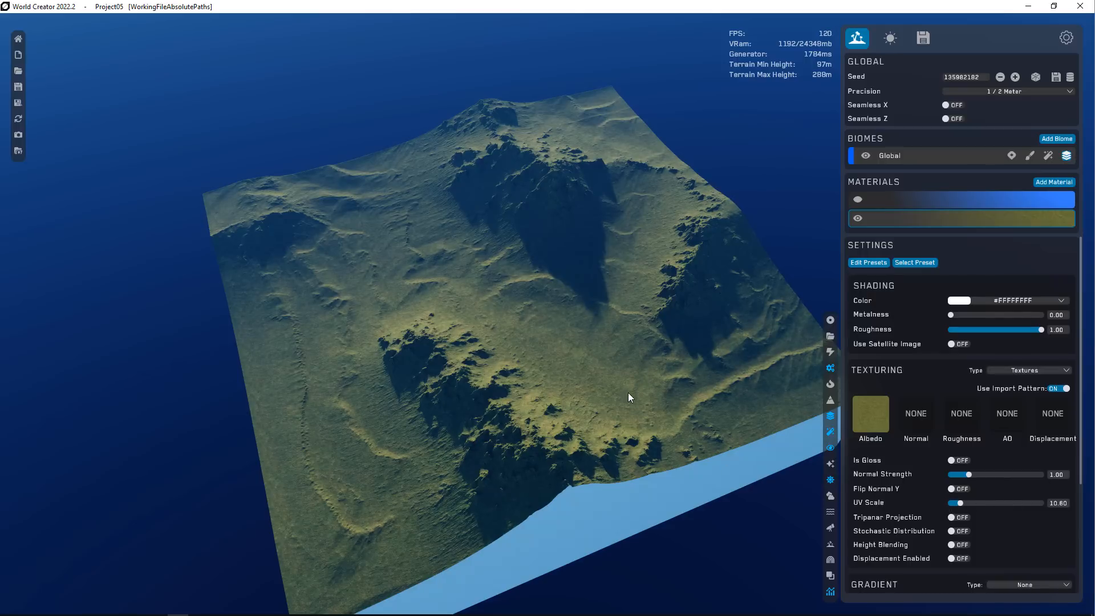
middle_drag(617, 389, 587, 392)
scroll(597, 401, up, 10)
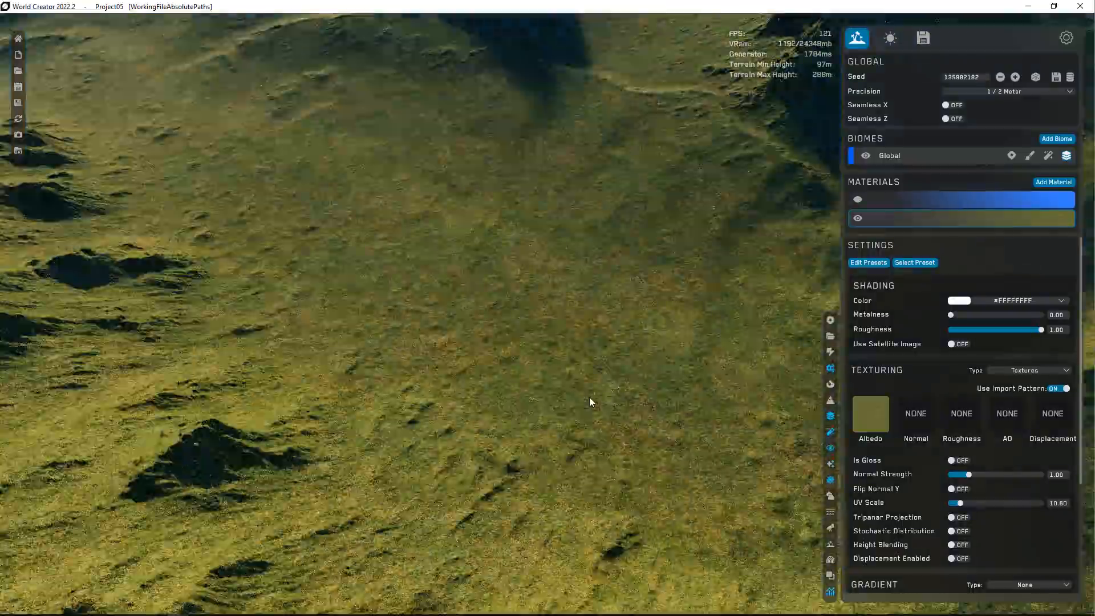
scroll(589, 400, up, 6)
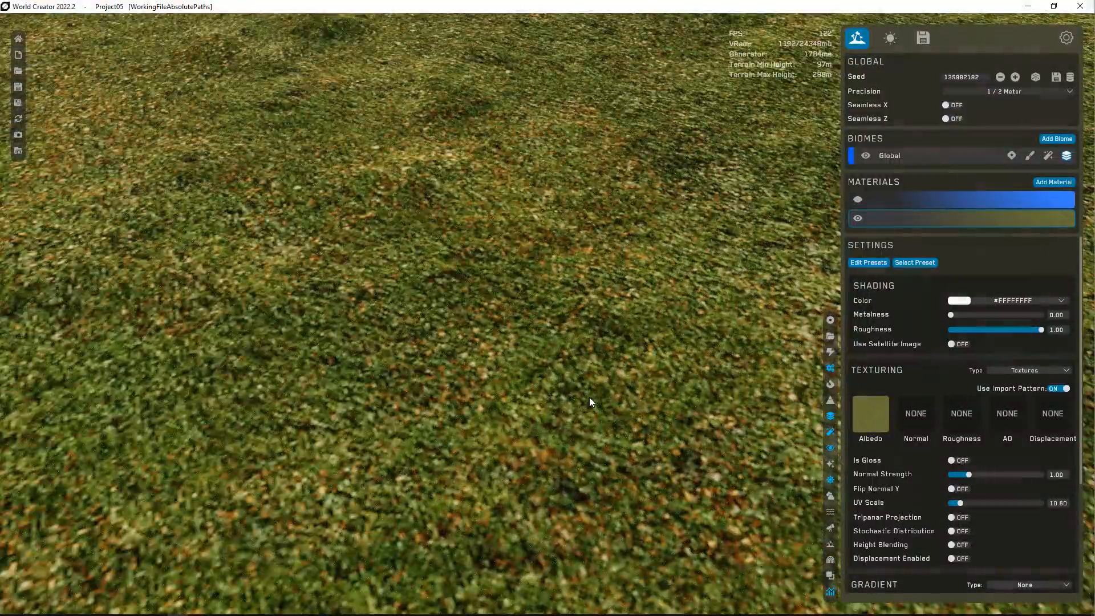
scroll(589, 396, down, 15)
scroll(419, 414, up, 15)
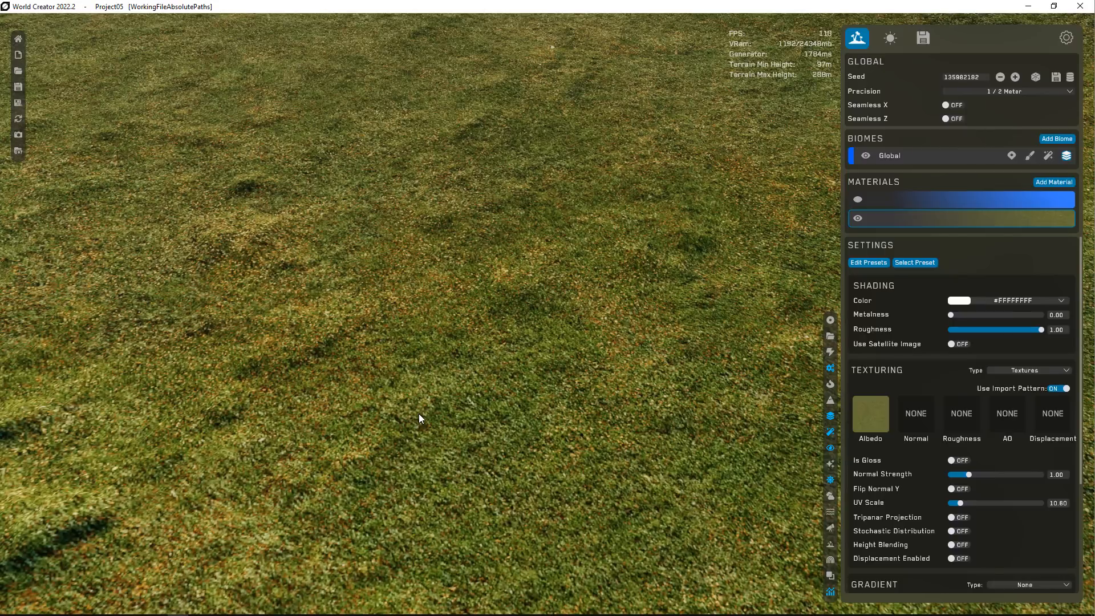
scroll(418, 412, down, 10)
right_drag(432, 406, 477, 412)
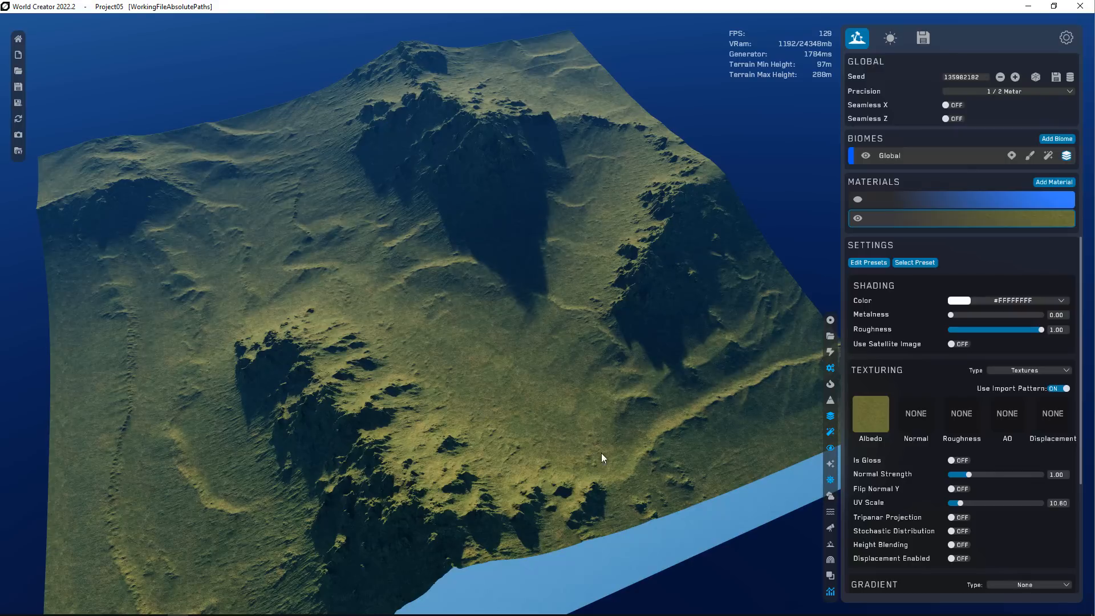
- Turn on Tripanar Projection and Stochastic Distribution for the base material's grass texture
right_drag(540, 435, 638, 412)
click(951, 519)
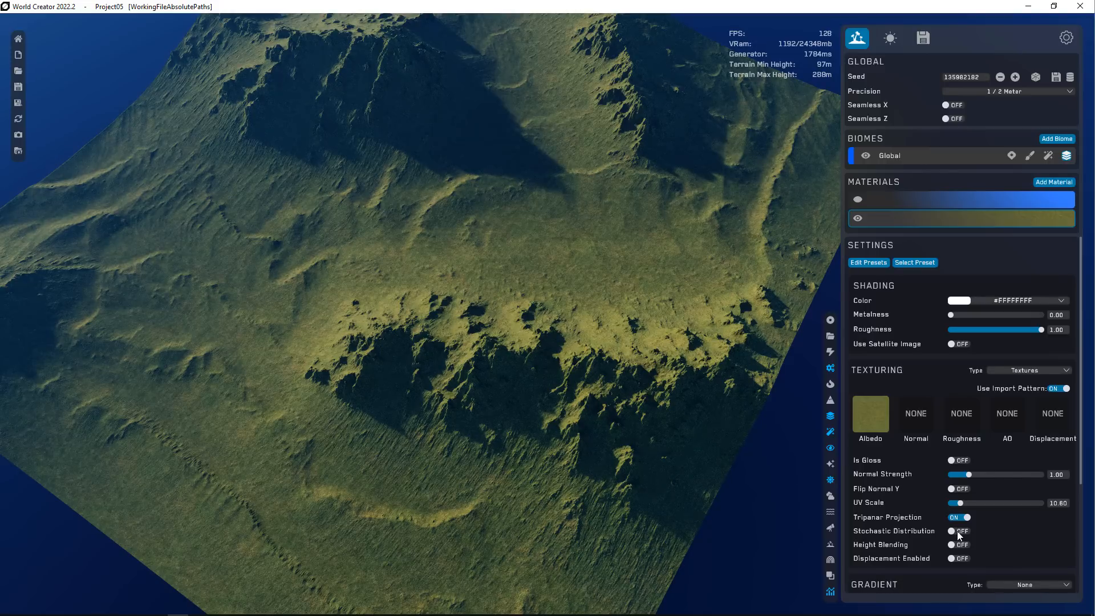
click(959, 531)
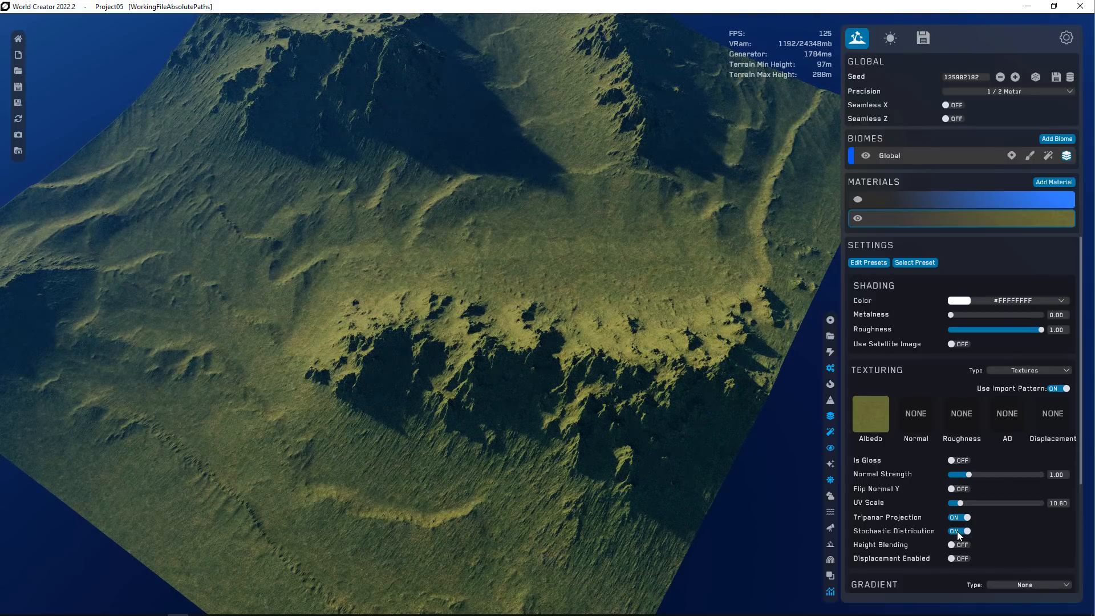
middle_drag(410, 521, 516, 449)
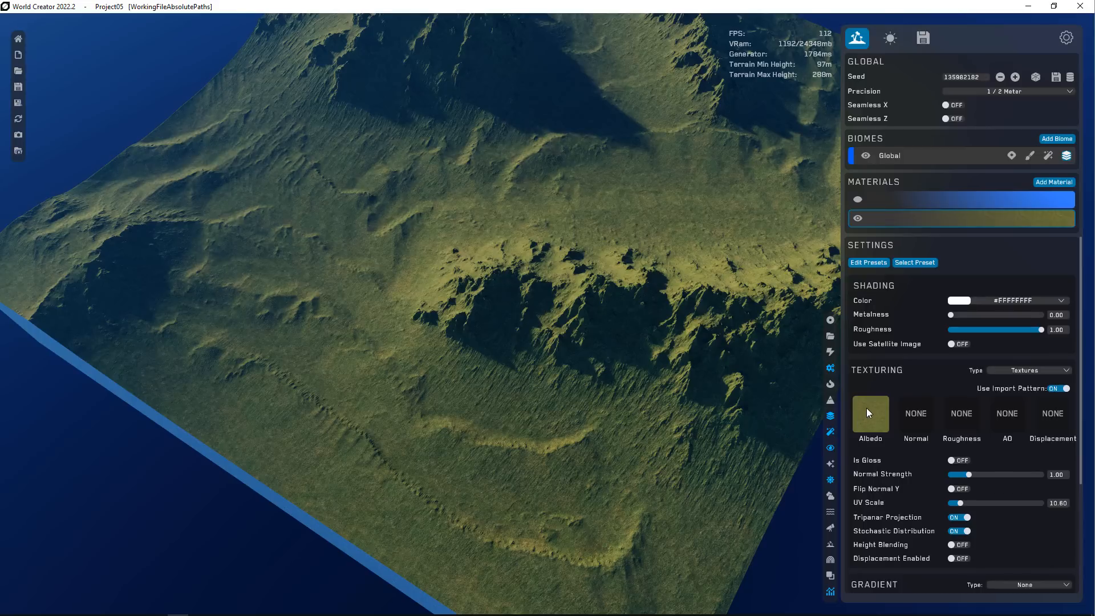
- Compare the grass pattern up close with Stochastic Distribution off and on again, and examine the tiling across the whole terrain
scroll(660, 488, up, 1)
scroll(479, 511, up, 4)
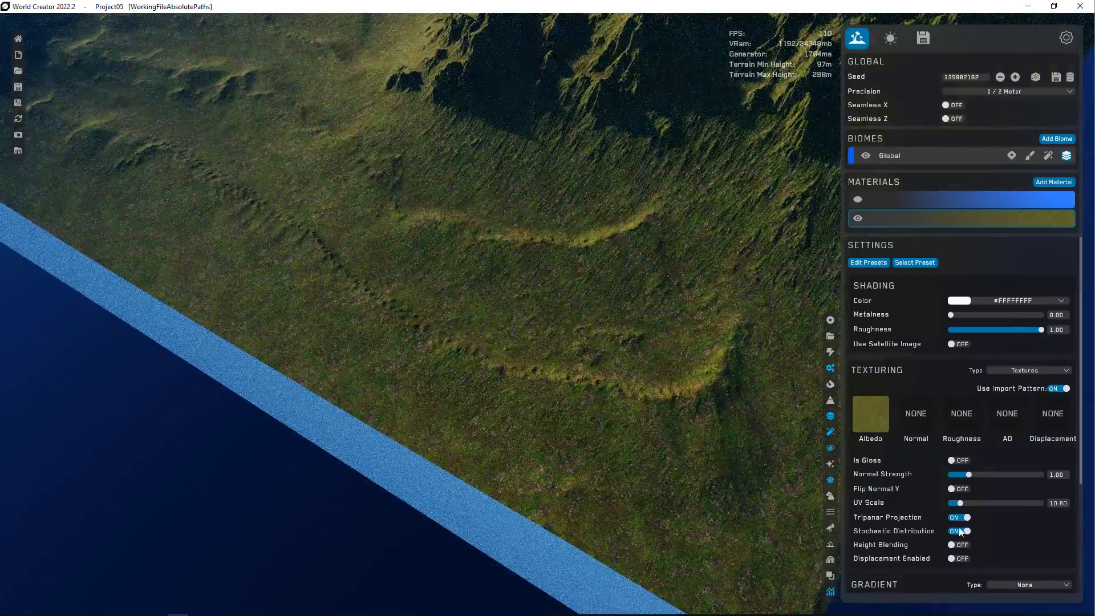
click(960, 530)
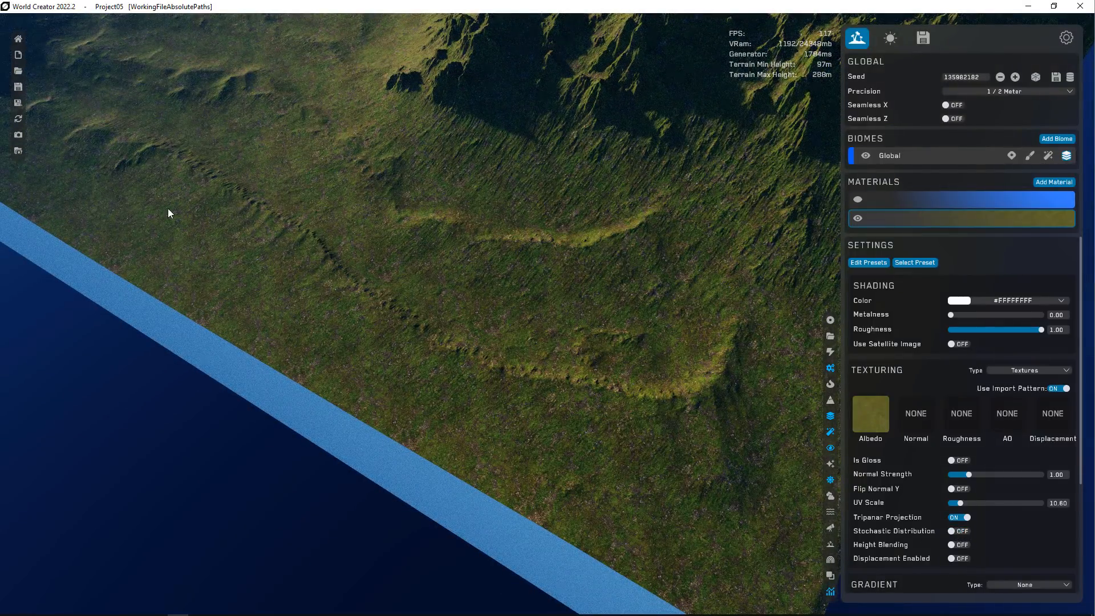
click(960, 532)
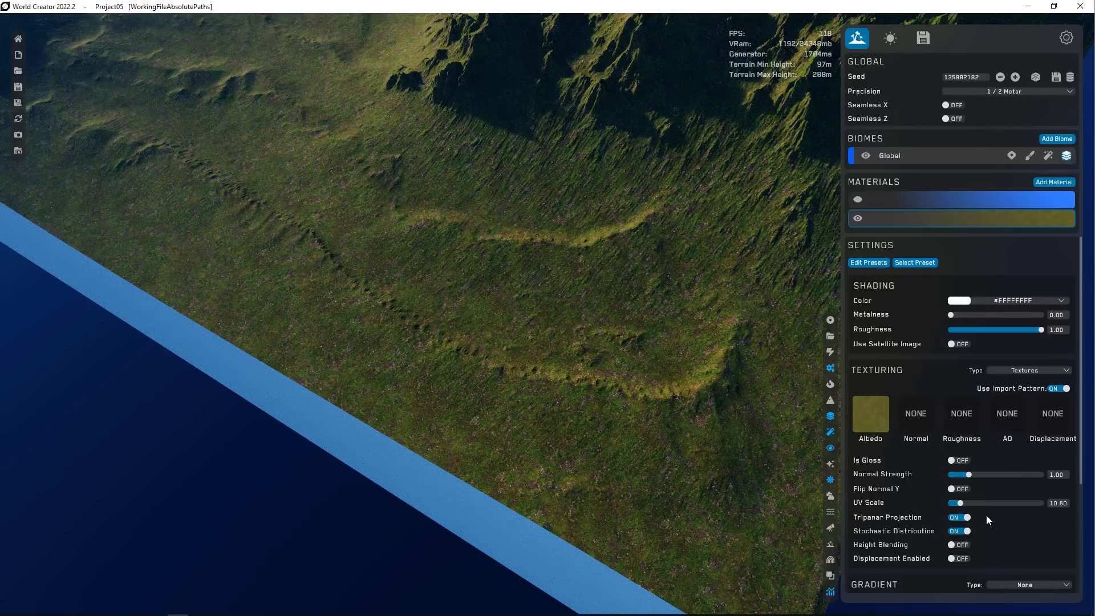
scroll(542, 481, down, 5)
right_drag(574, 391, 584, 295)
middle_drag(583, 295, 594, 386)
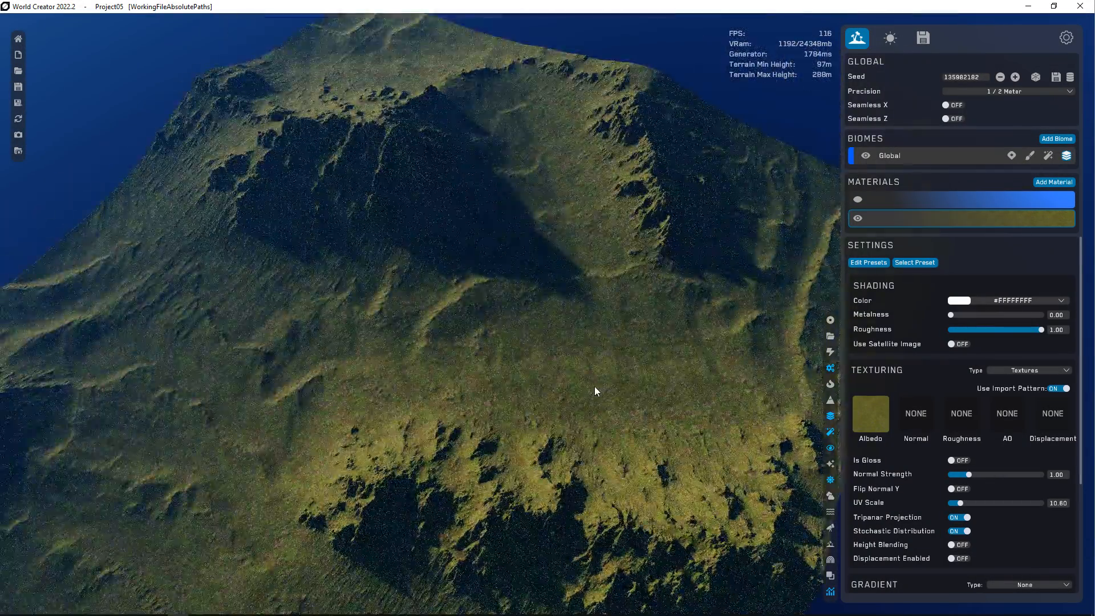
scroll(605, 389, up, 4)
scroll(605, 390, down, 2)
scroll(605, 392, down, 3)
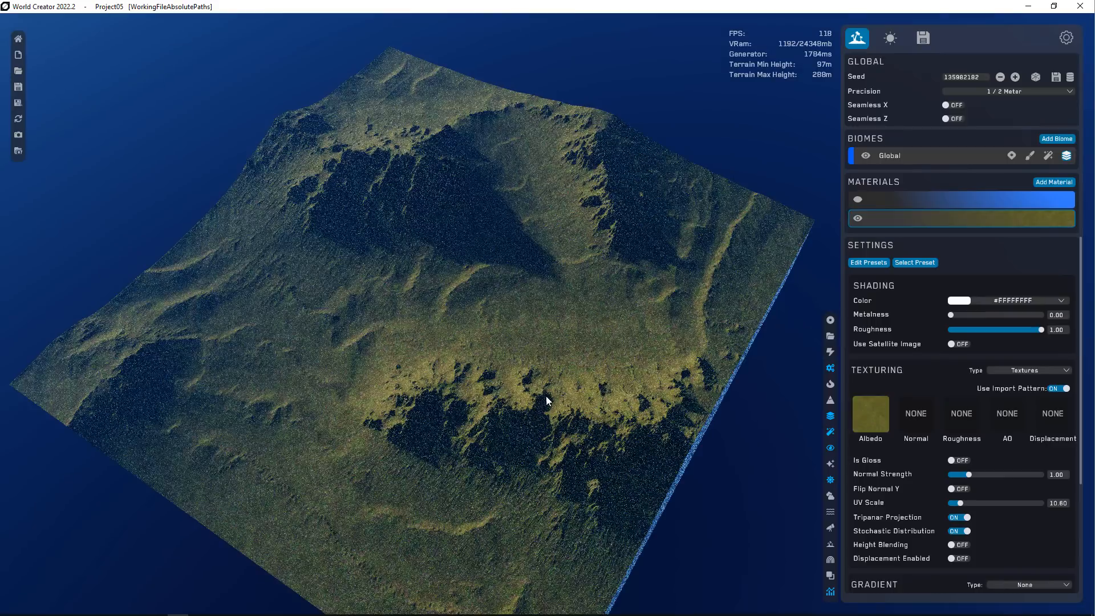
right_drag(545, 397, 546, 476)
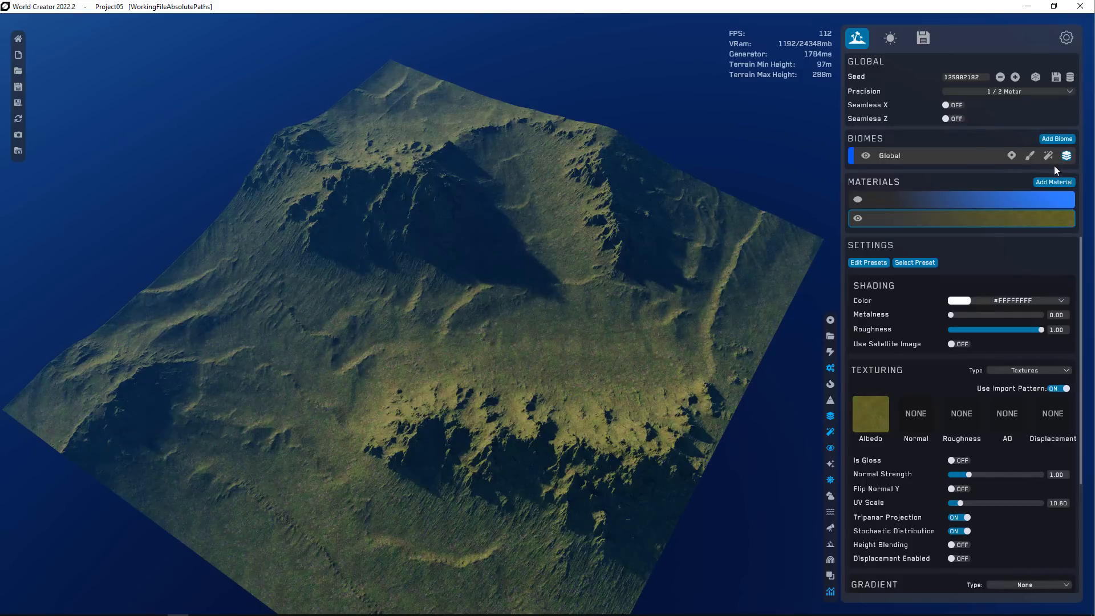
- Add a new material above the grass material and set its gradient type to Custom after trying Biome
click(1052, 182)
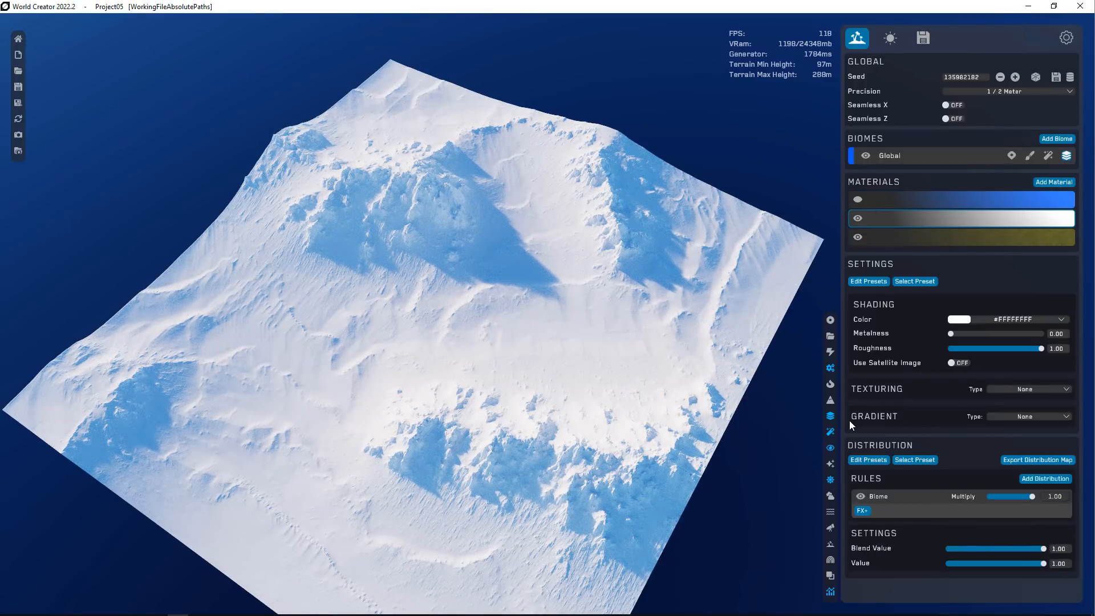
click(1018, 417)
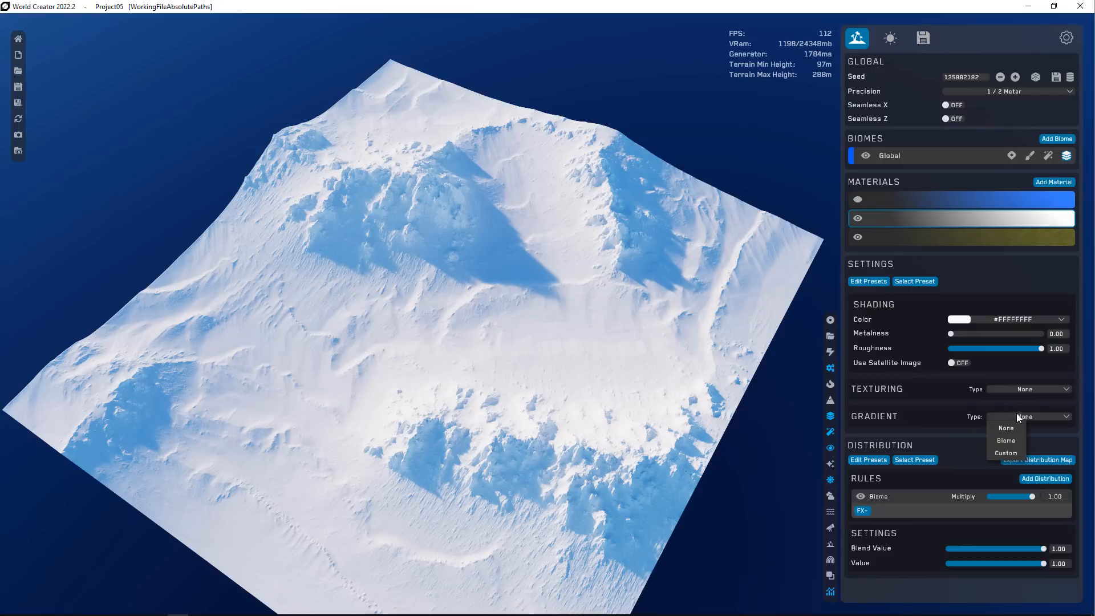
click(1006, 440)
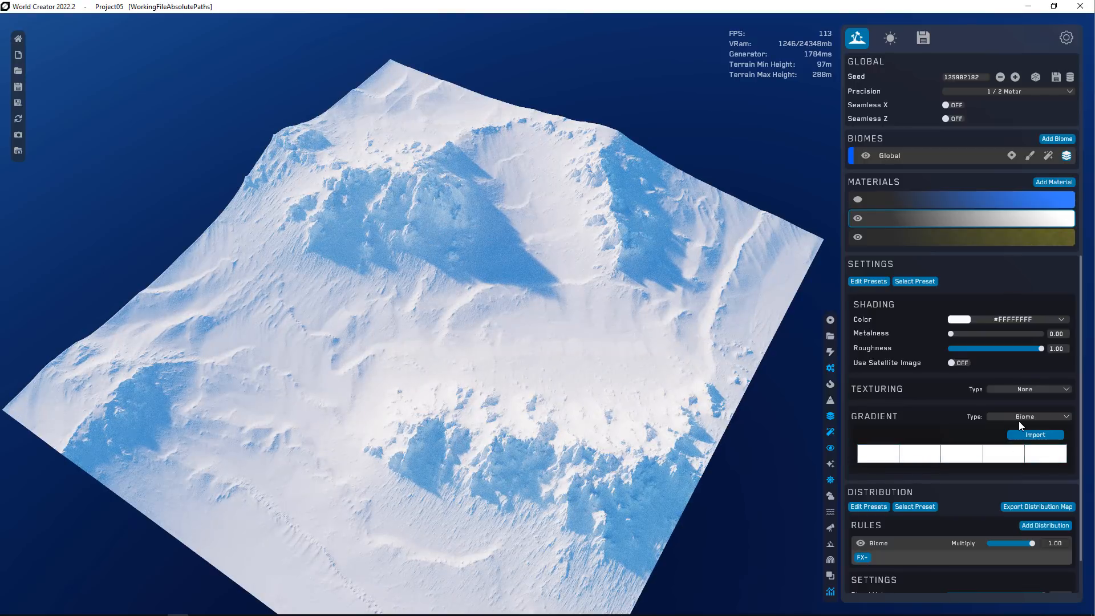
click(1019, 420)
click(1000, 456)
scroll(1010, 406, down, 1)
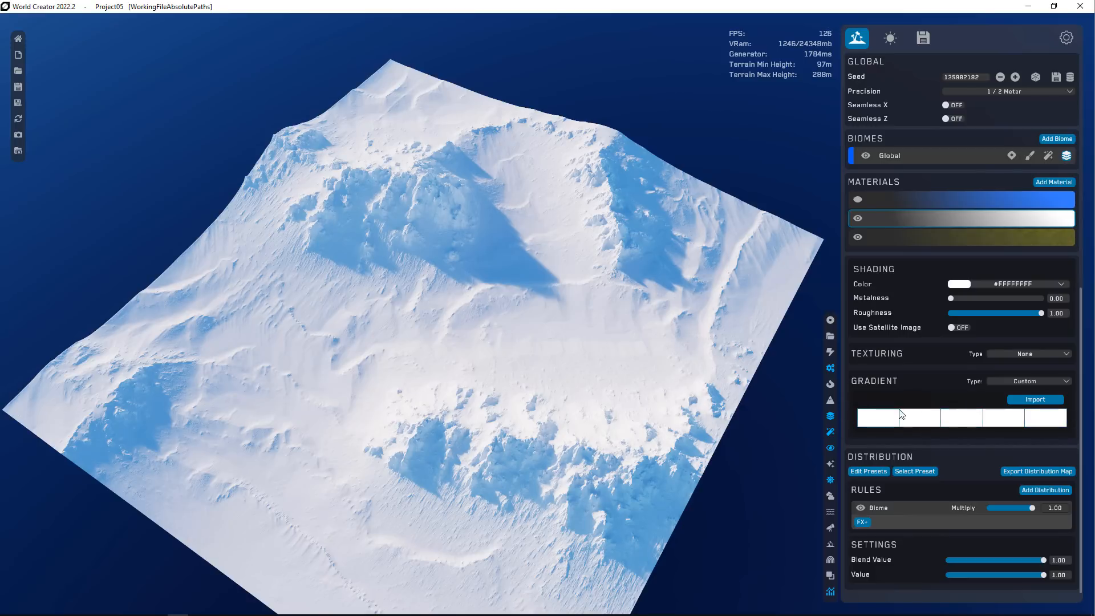
- Apply a brown rock colour preset to the first slot of the new material's gradient and inspect it on the terrain
click(868, 421)
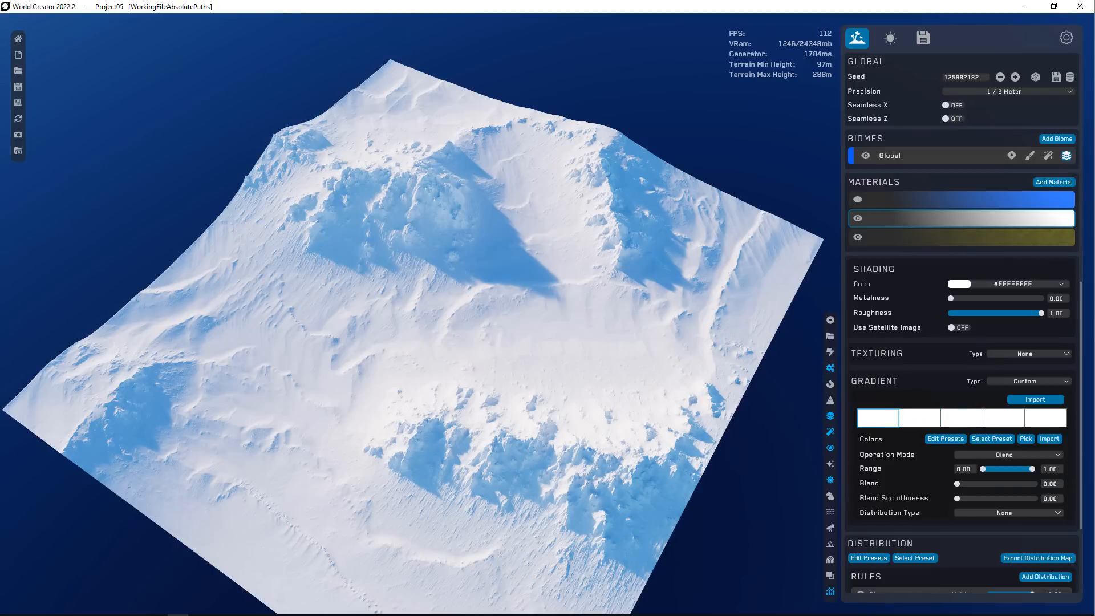
click(982, 440)
mouse_move(967, 498)
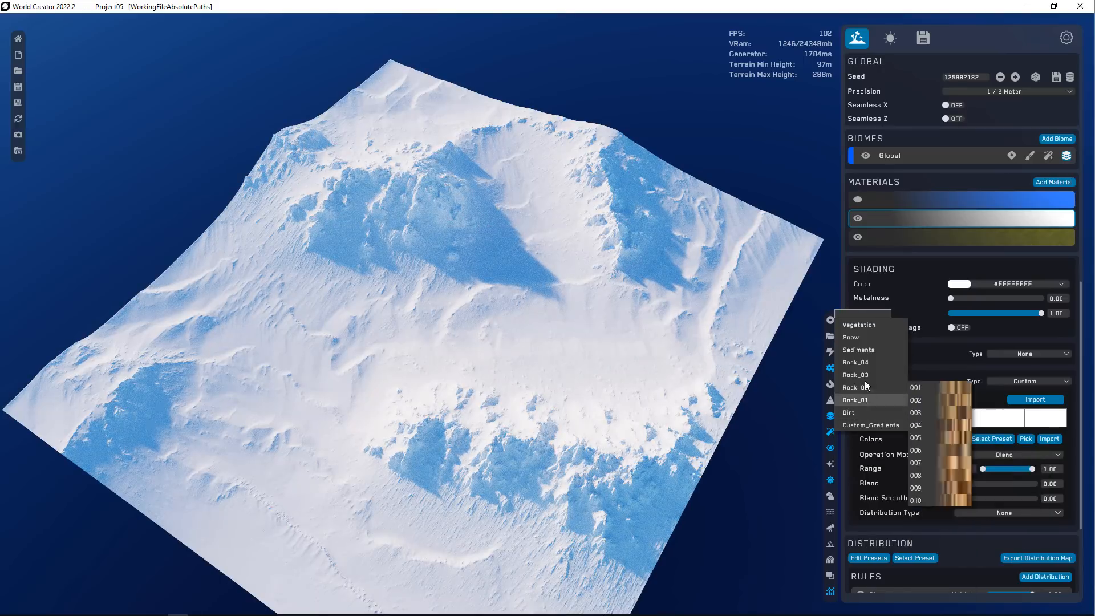
mouse_move(864, 390)
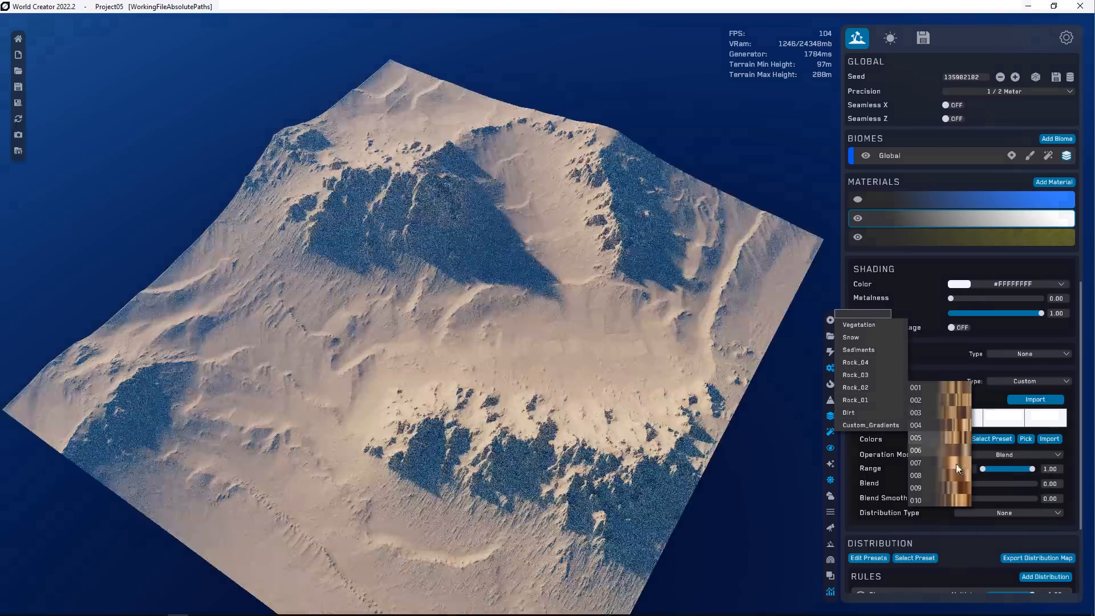
click(957, 471)
scroll(566, 344, up, 5)
middle_drag(567, 344, 616, 341)
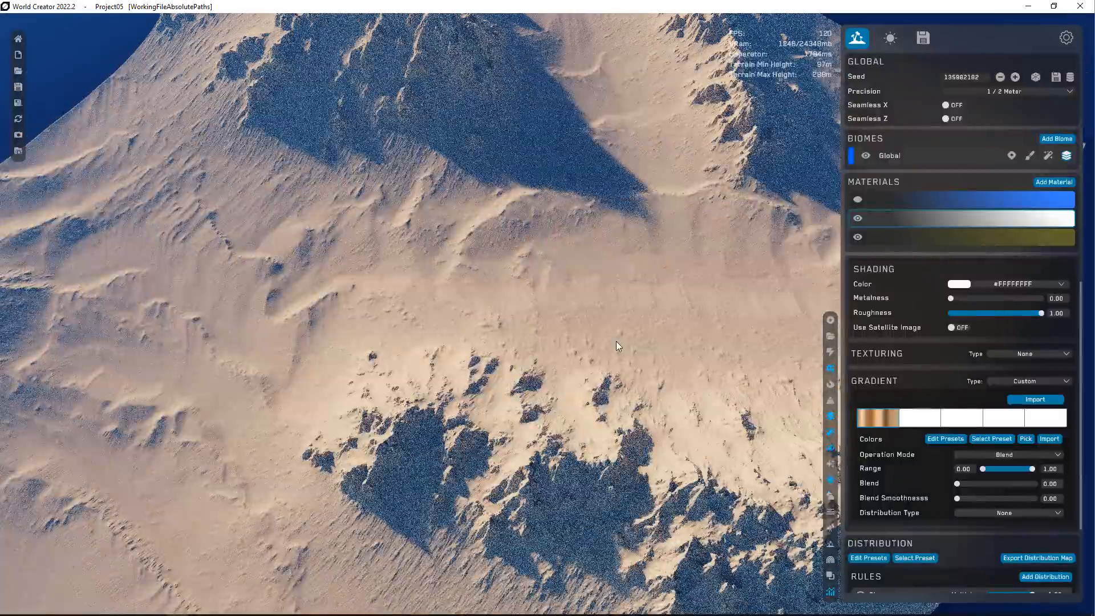
scroll(616, 341, down, 2)
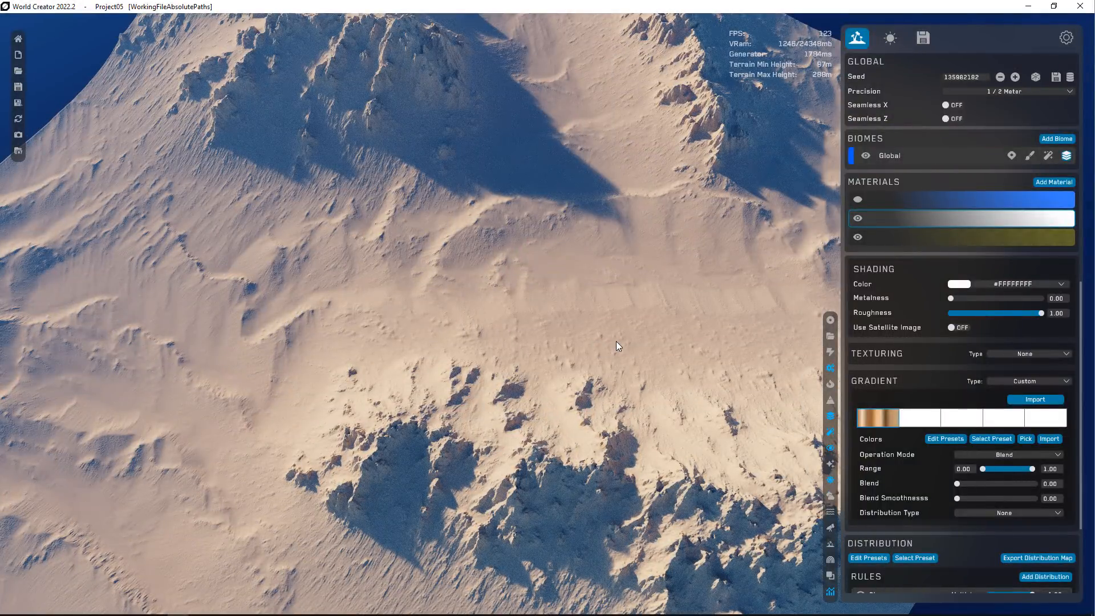
right_drag(614, 341, 641, 347)
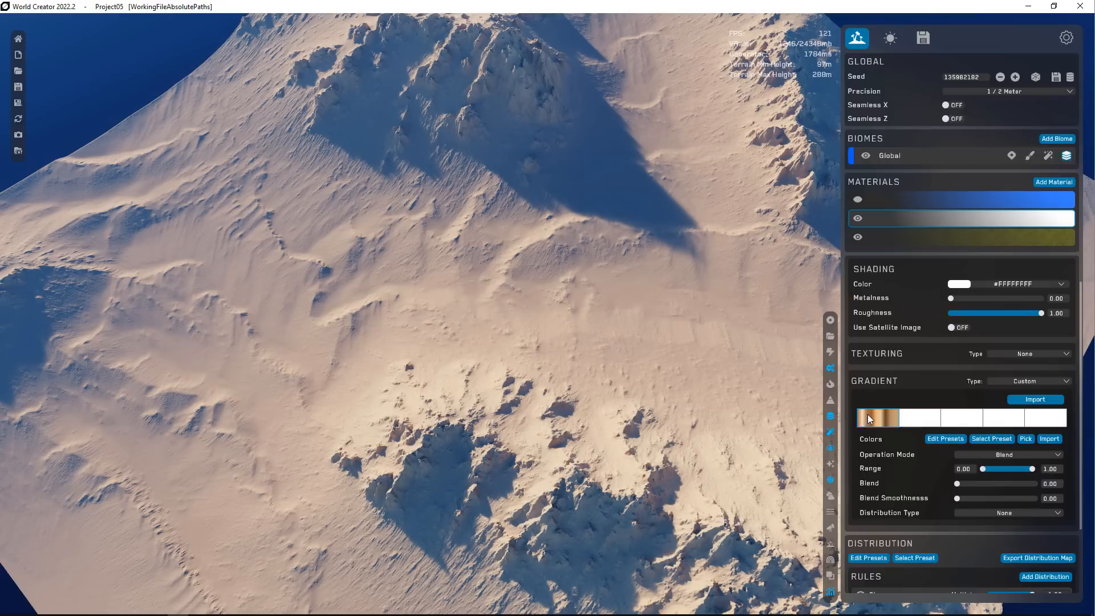
- Try the Dirt distribution type on the first gradient slot and view it across the terrain
click(998, 512)
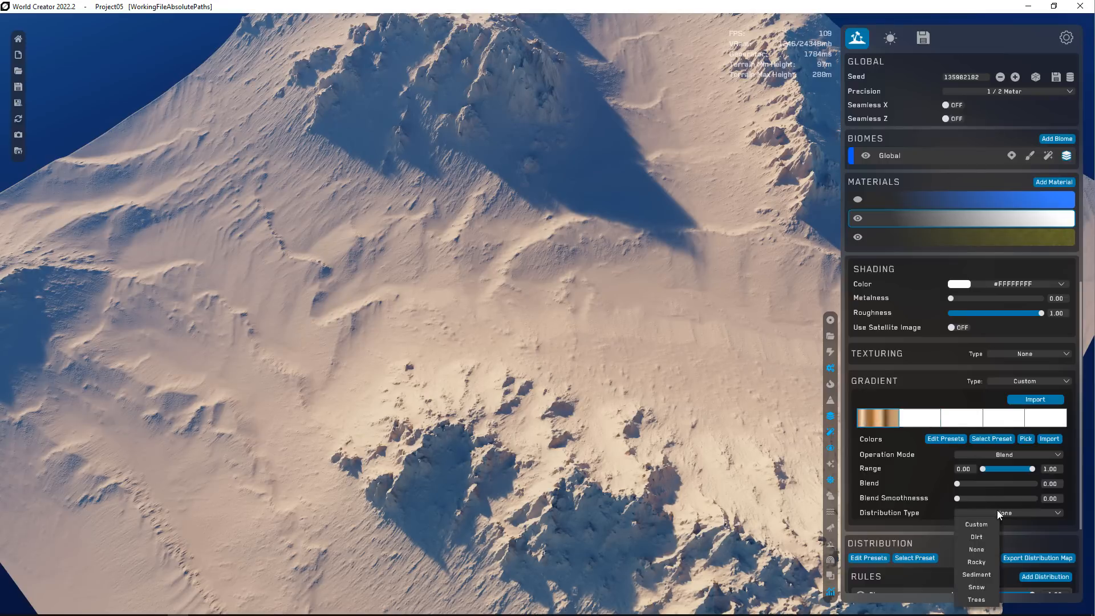
click(983, 538)
scroll(627, 411, down, 5)
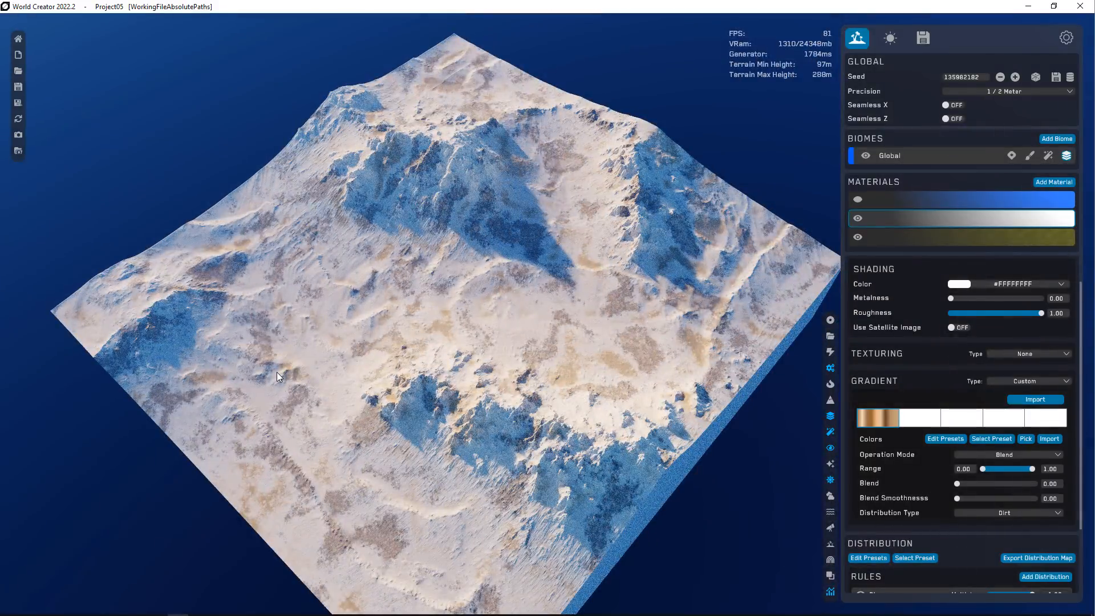
scroll(277, 372, up, 2)
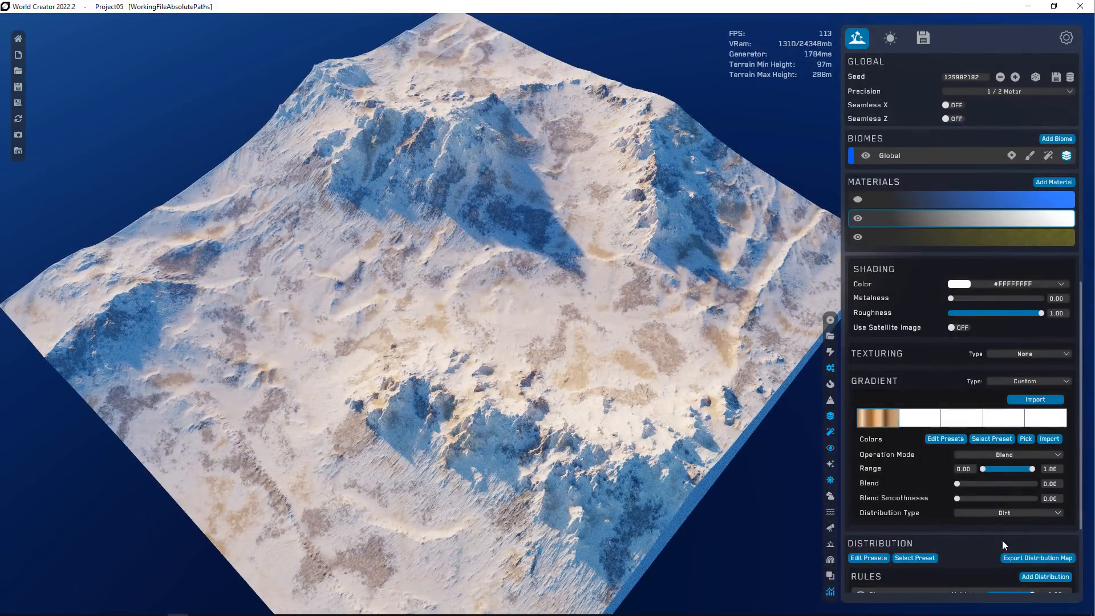
- Set the first gradient slot's distribution type to Rocky with an angle of 88.45
click(999, 515)
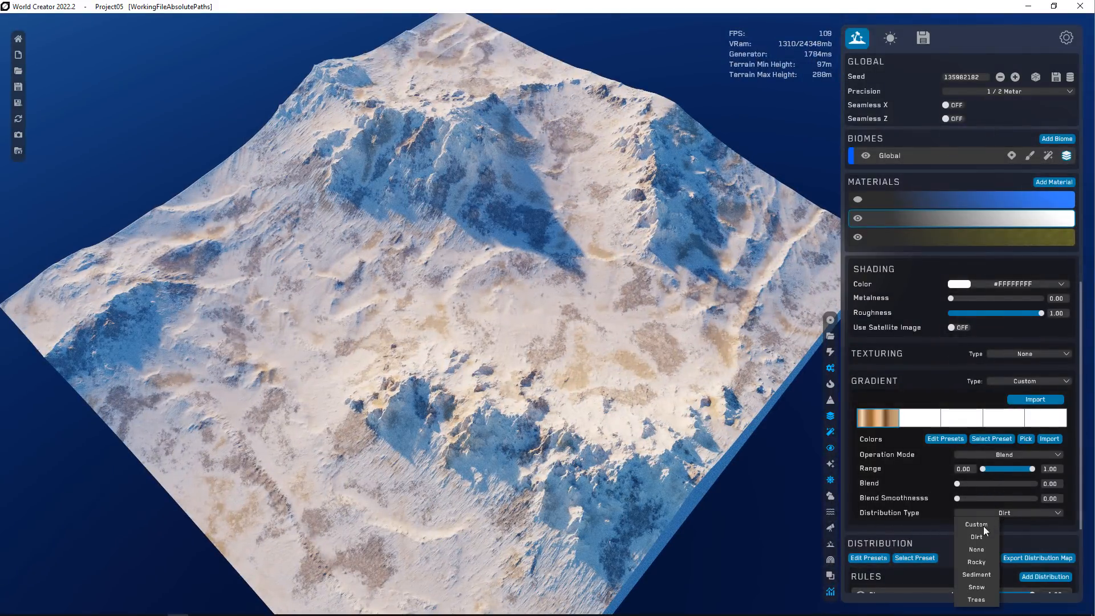
click(976, 561)
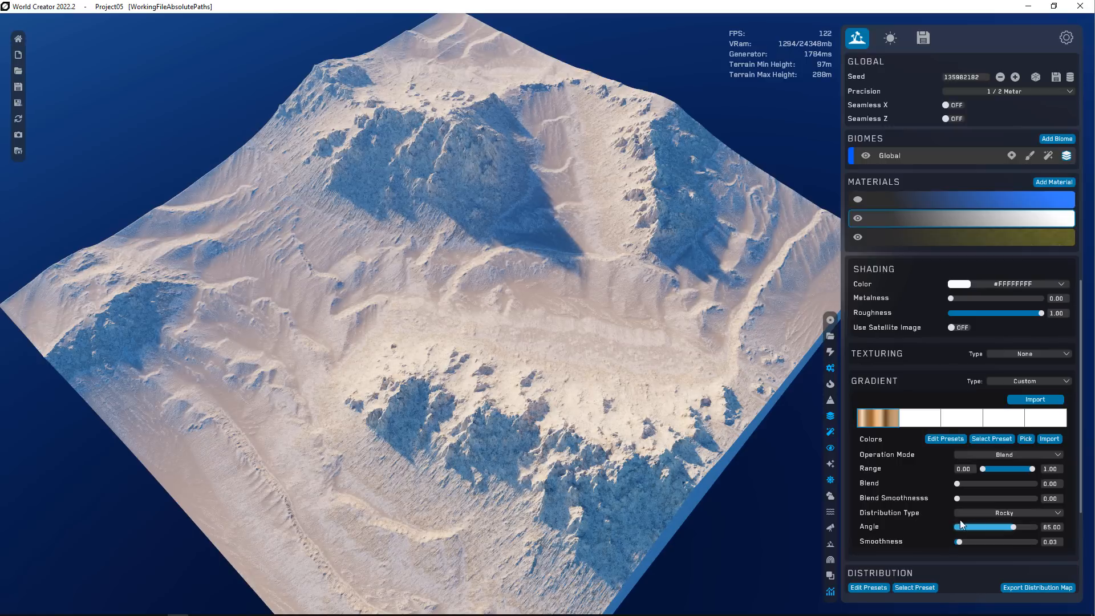
mouse_move(1015, 527)
mouse_down()
mouse_move(1030, 527)
mouse_move(996, 527)
mouse_move(1033, 527)
mouse_up()
scroll(492, 275, up, 5)
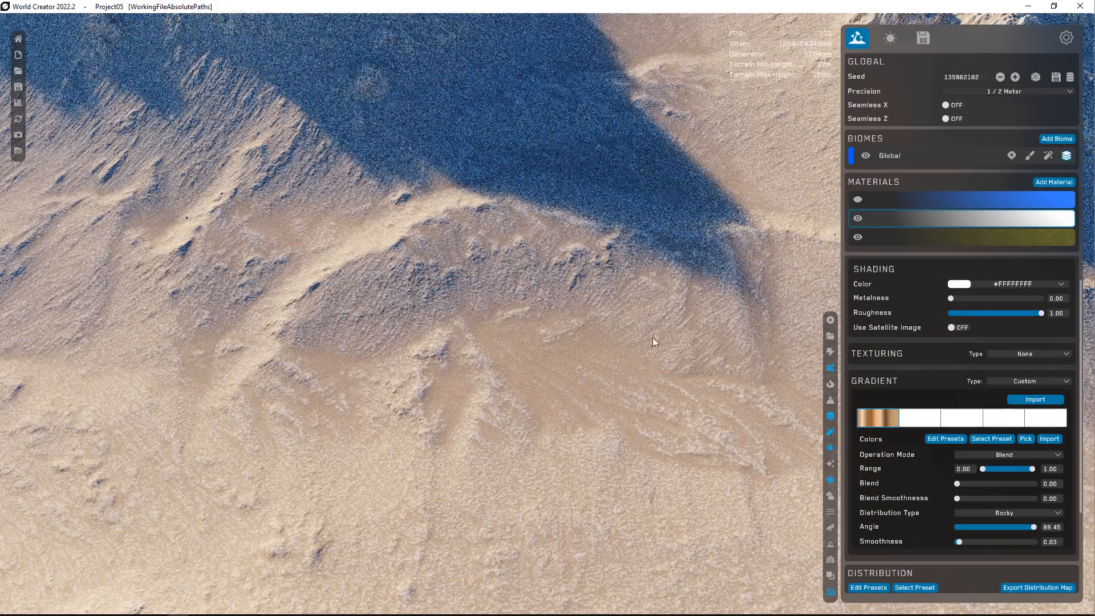
- Preview other gradient presets on the rocky cliffs and apply the brown rock preset 006 to the first slot
drag(653, 337, 896, 433)
click(998, 438)
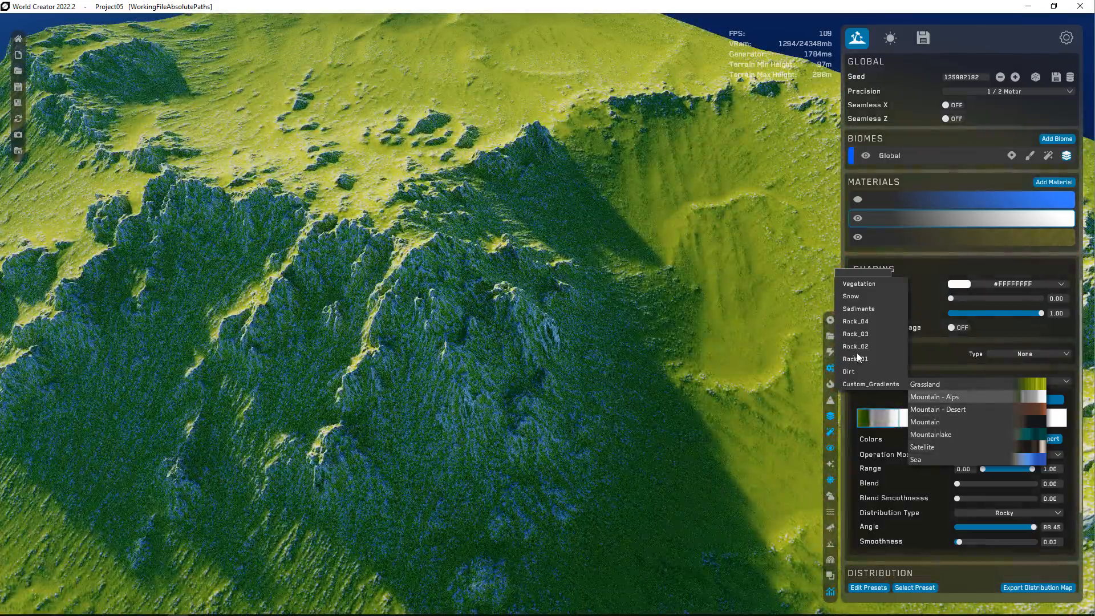
mouse_move(859, 354)
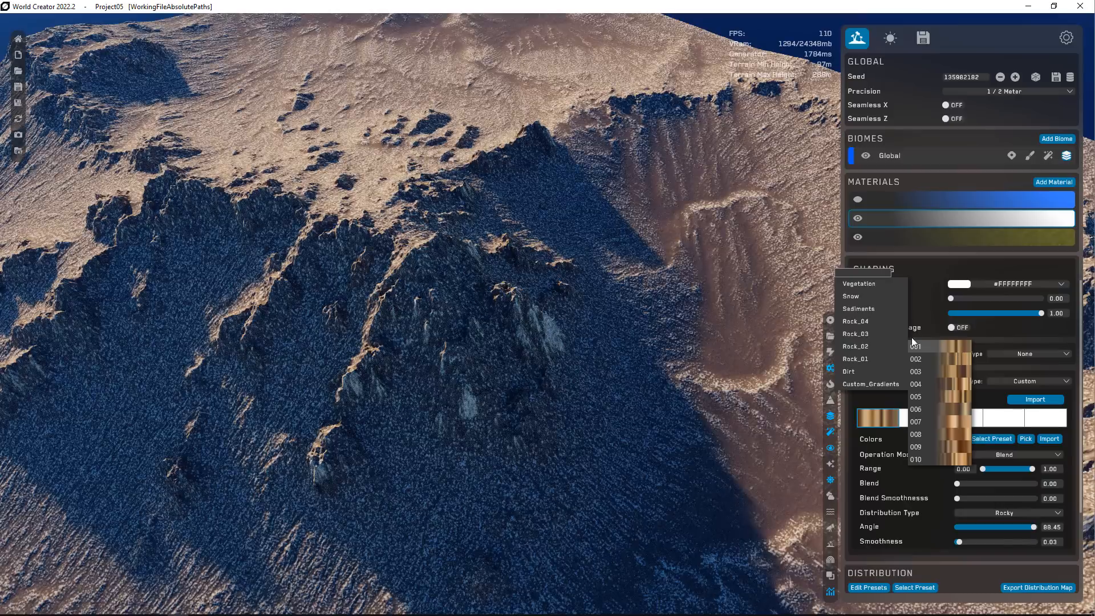
mouse_move(883, 332)
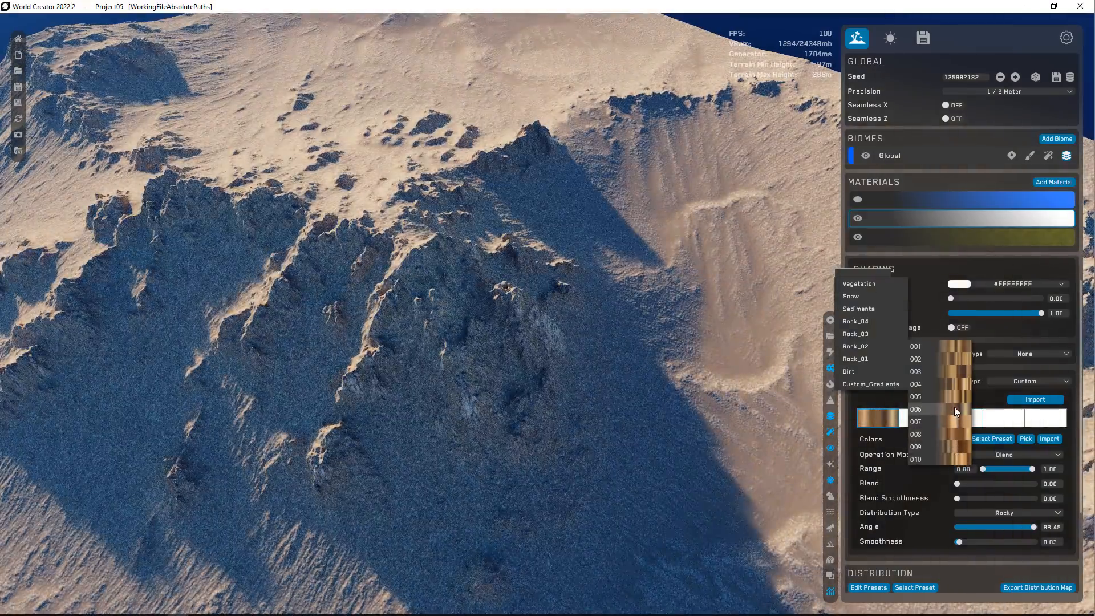
click(955, 407)
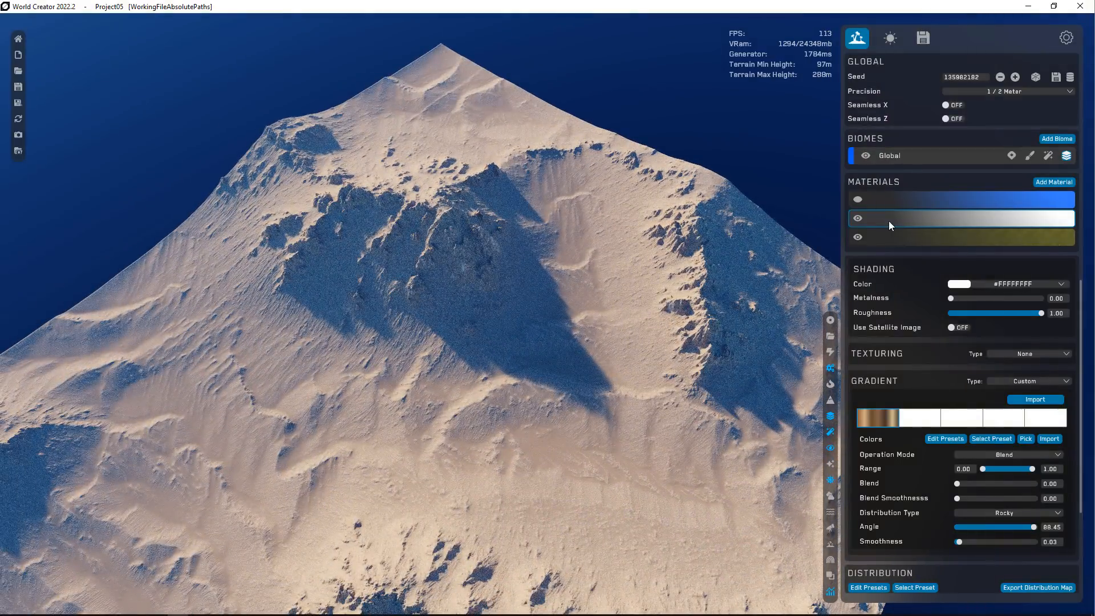
- Hide and show the rock gradient material repeatedly to compare it with the grass material underneath
click(857, 217)
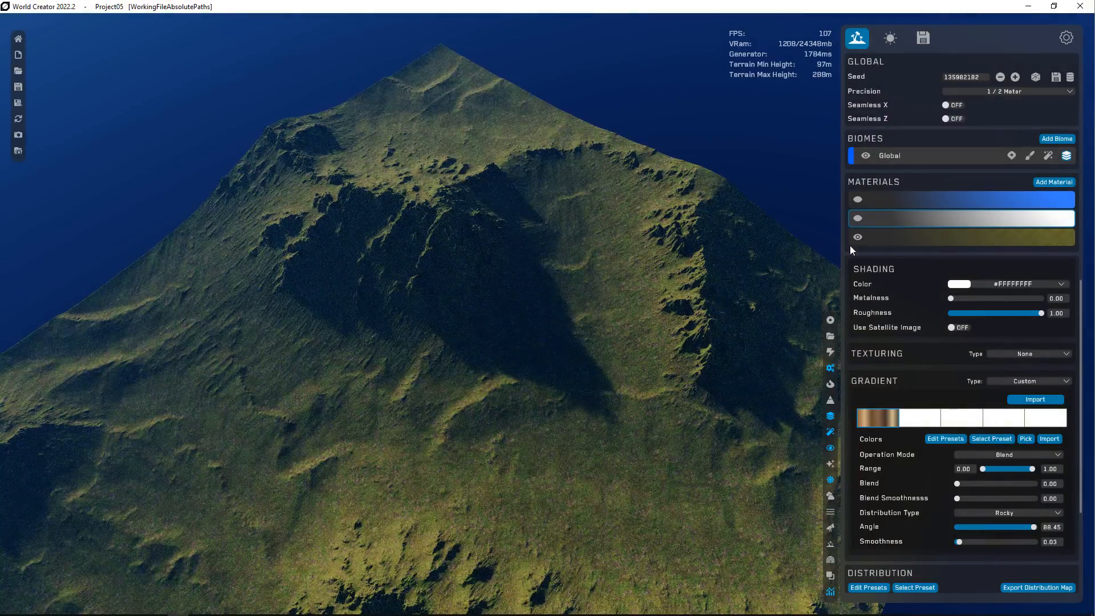
click(857, 219)
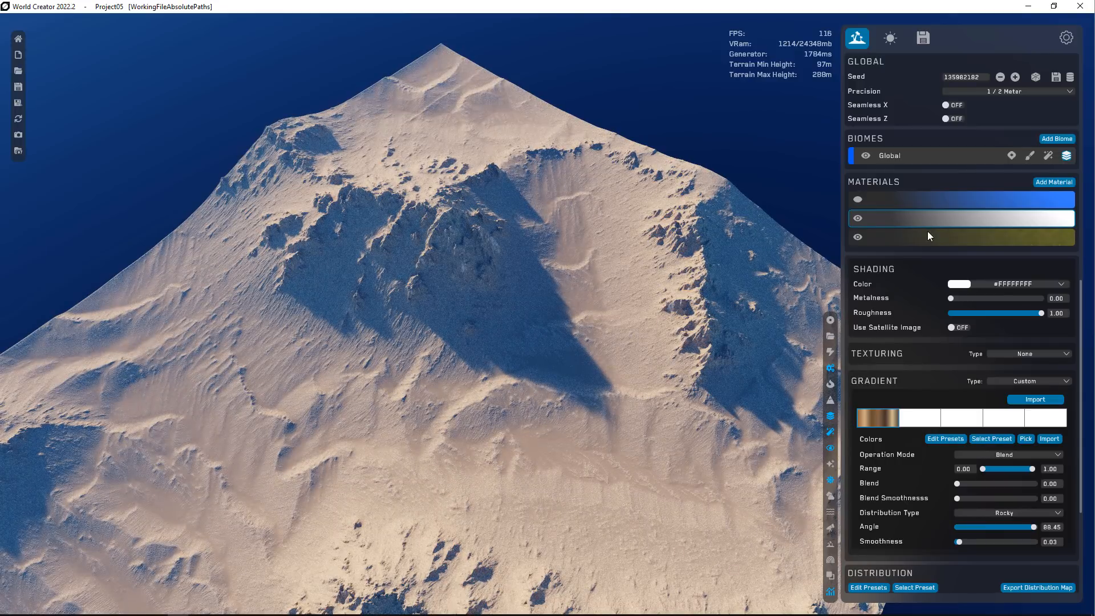
click(858, 217)
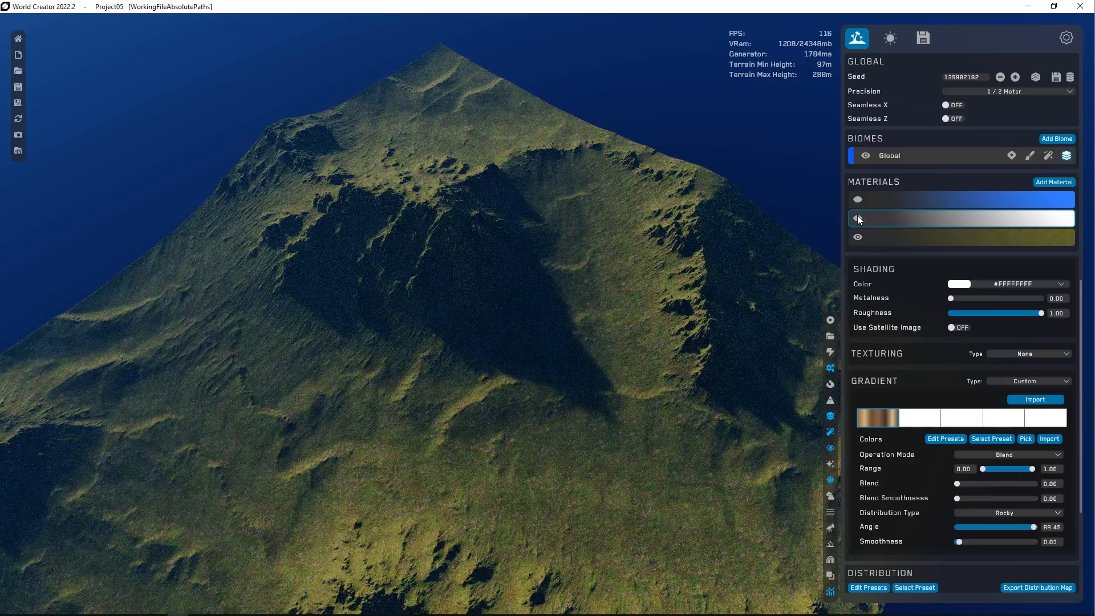
click(857, 218)
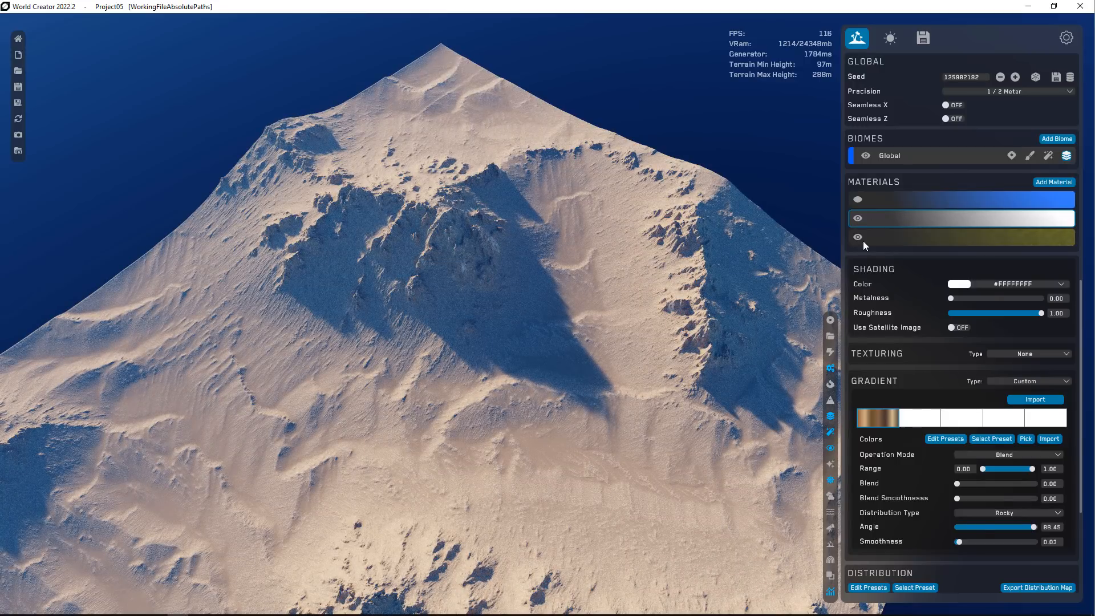
- Try a Flow distribution rule on the rock gradient material, view its coverage across the terrain, and remove the rule
scroll(921, 400, down, 2)
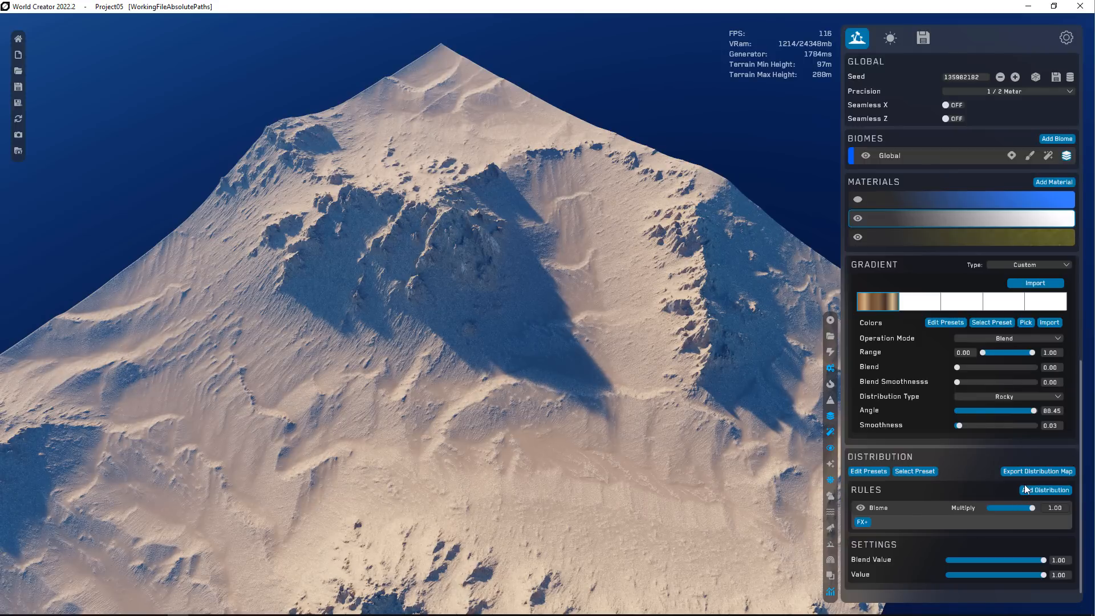
click(1050, 490)
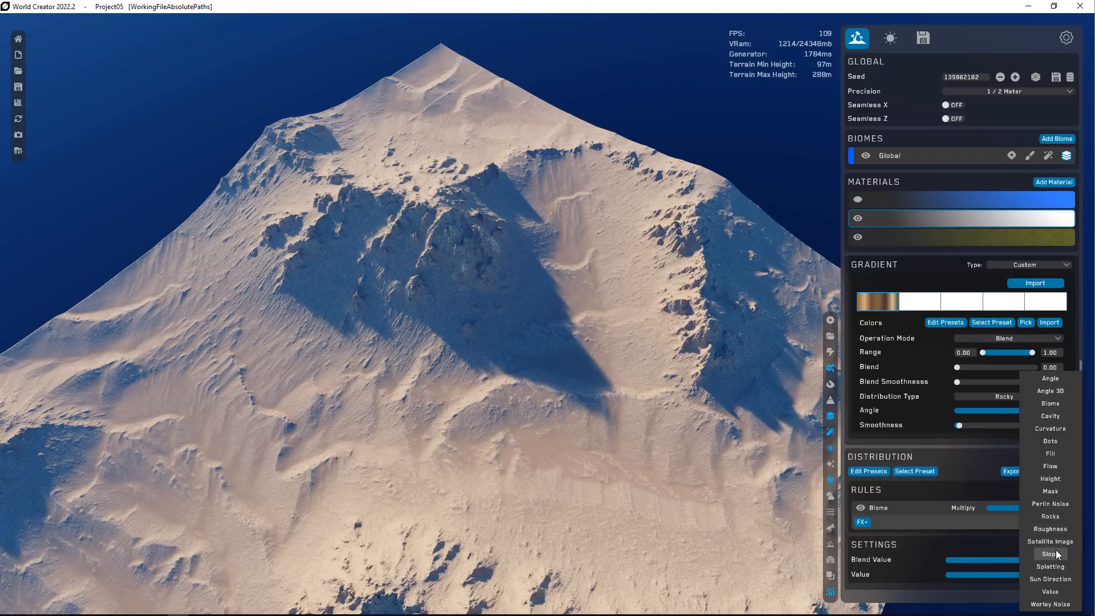
click(1051, 464)
middle_drag(611, 409, 581, 384)
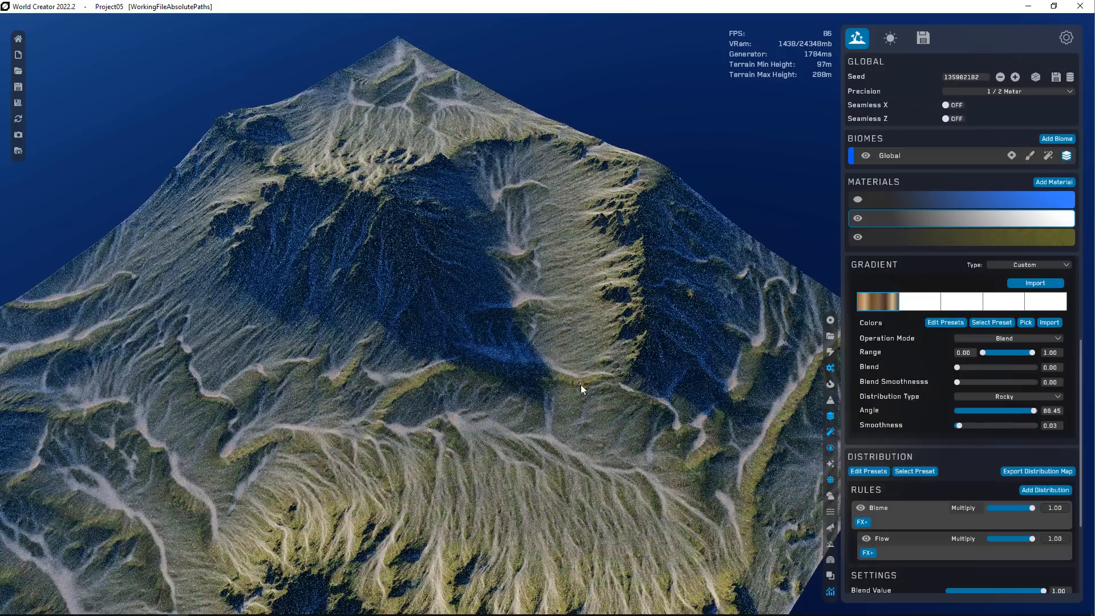
scroll(581, 385, down, 2)
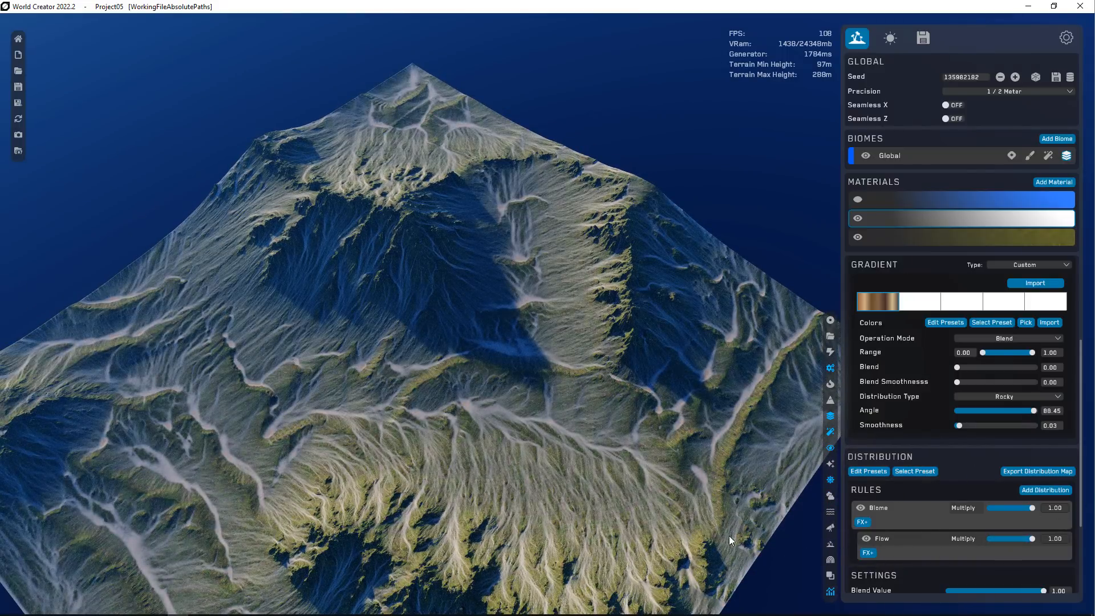
drag(890, 507, 791, 512)
- Add a Cavity distribution rule to the rock gradient material and view its coverage as a heatmap
click(1060, 493)
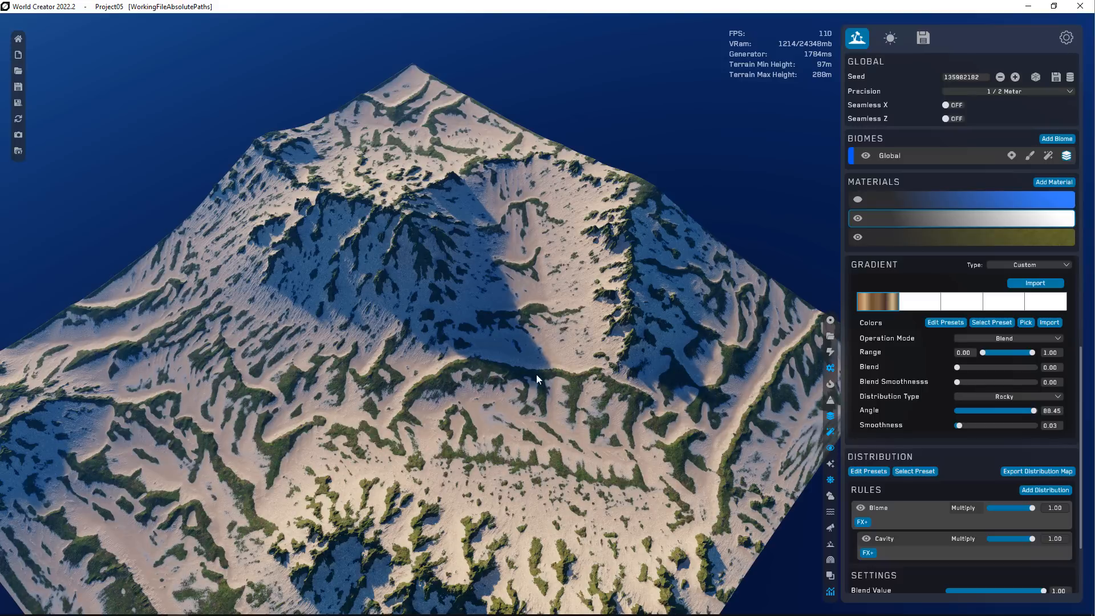
scroll(645, 308, down, 4)
scroll(645, 308, up, 10)
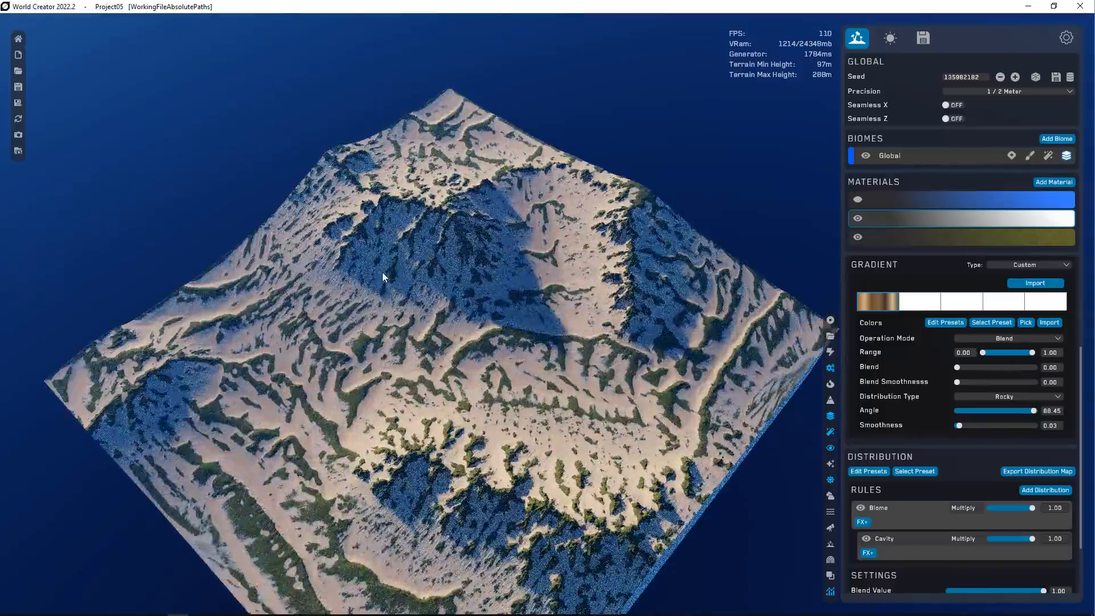
scroll(885, 539, down, 2)
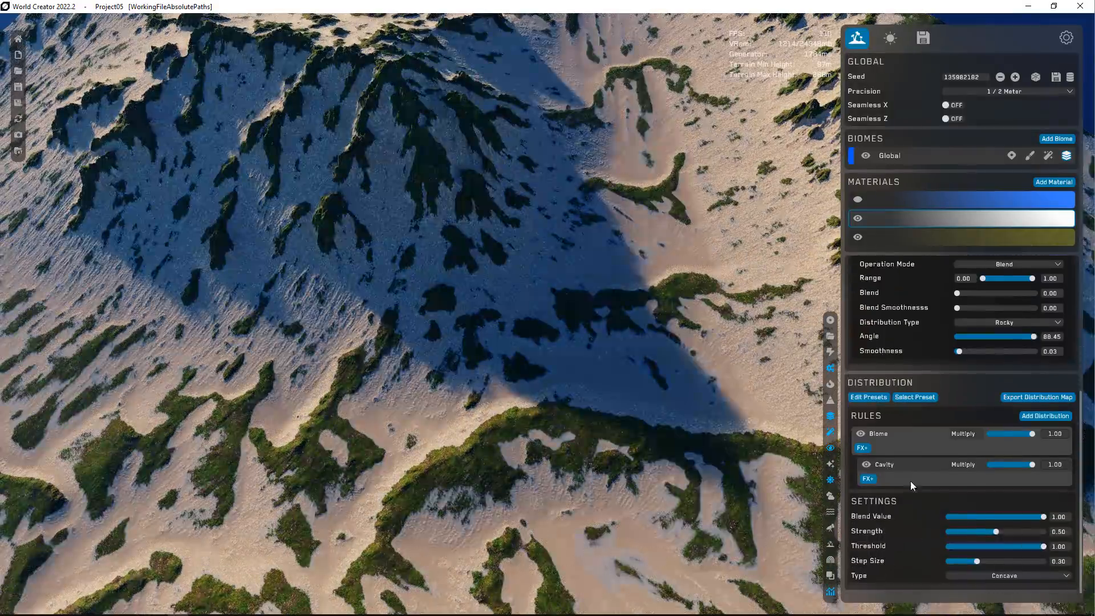
click(830, 384)
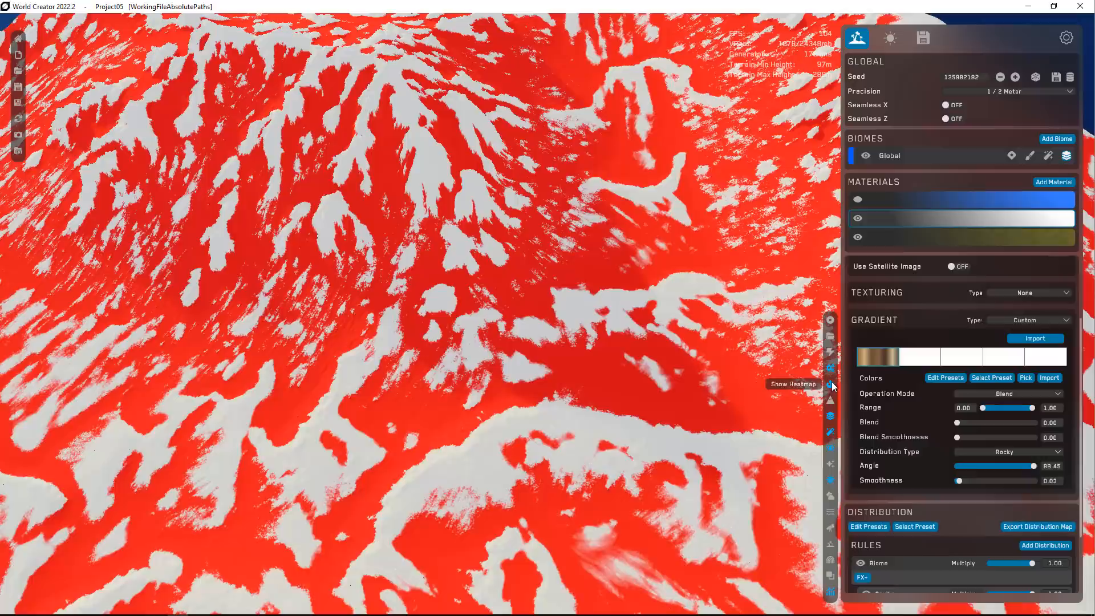
scroll(623, 344, down, 5)
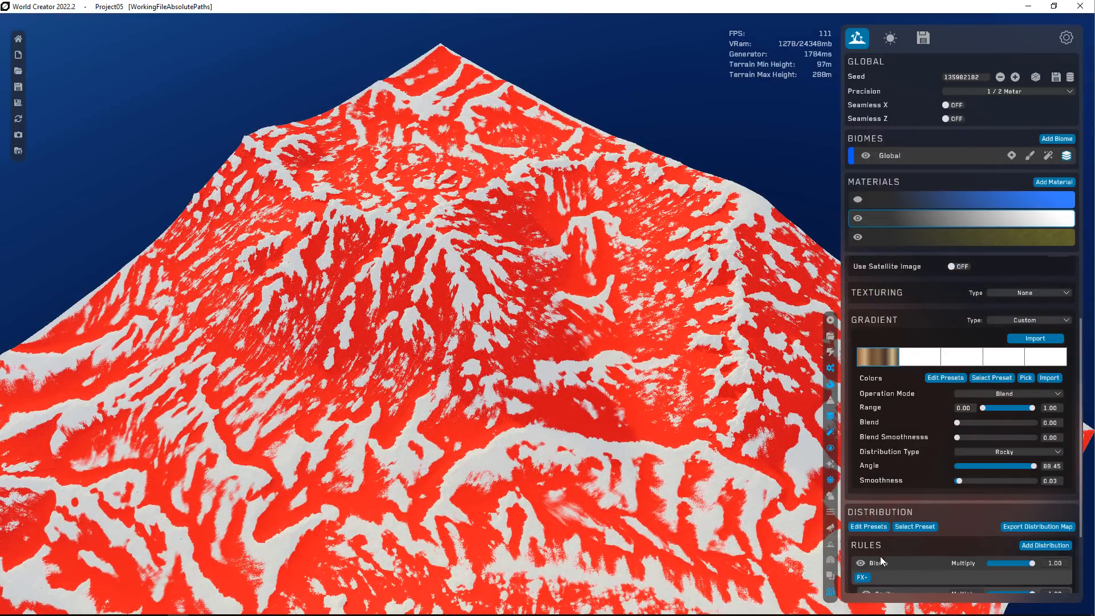
- Set the Cavity rule's step size to 0.09, try lowering its blend value, and hide the heatmap
scroll(880, 556, down, 2)
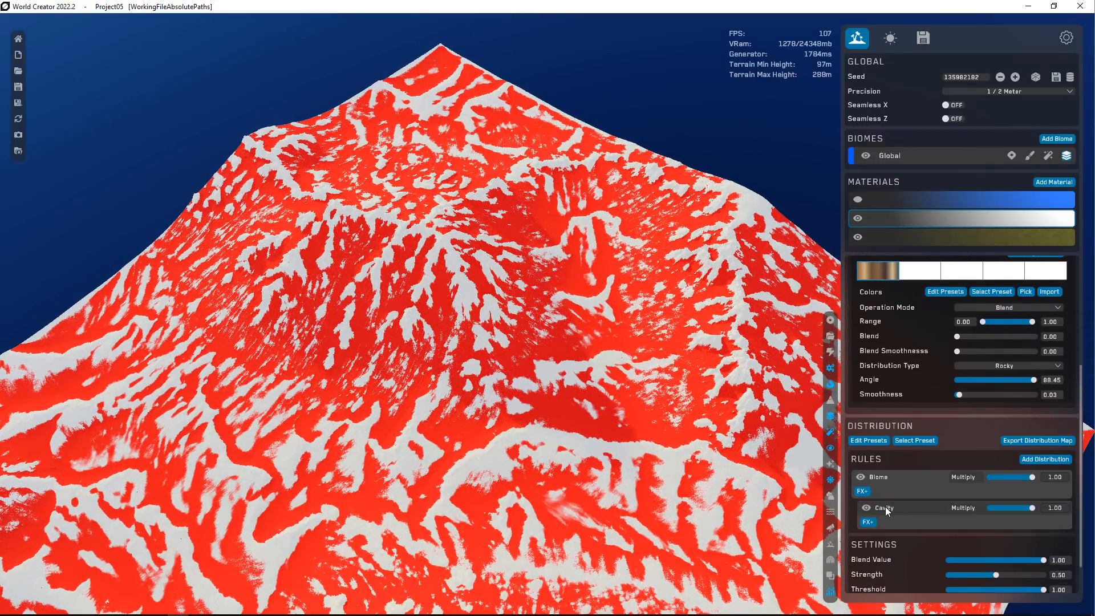
scroll(935, 551, down, 1)
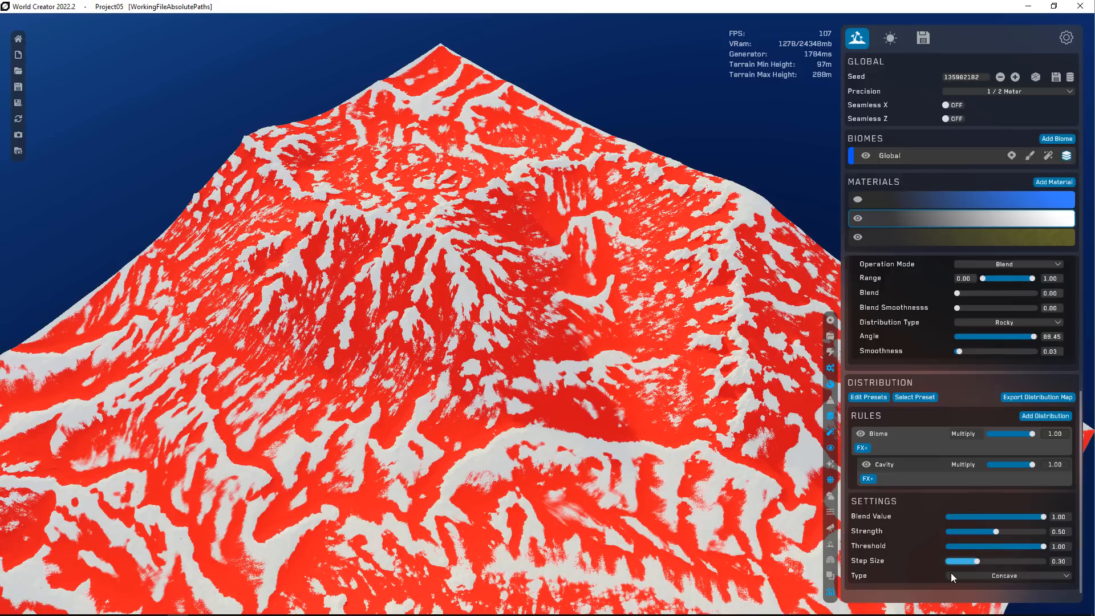
drag(978, 564, 957, 561)
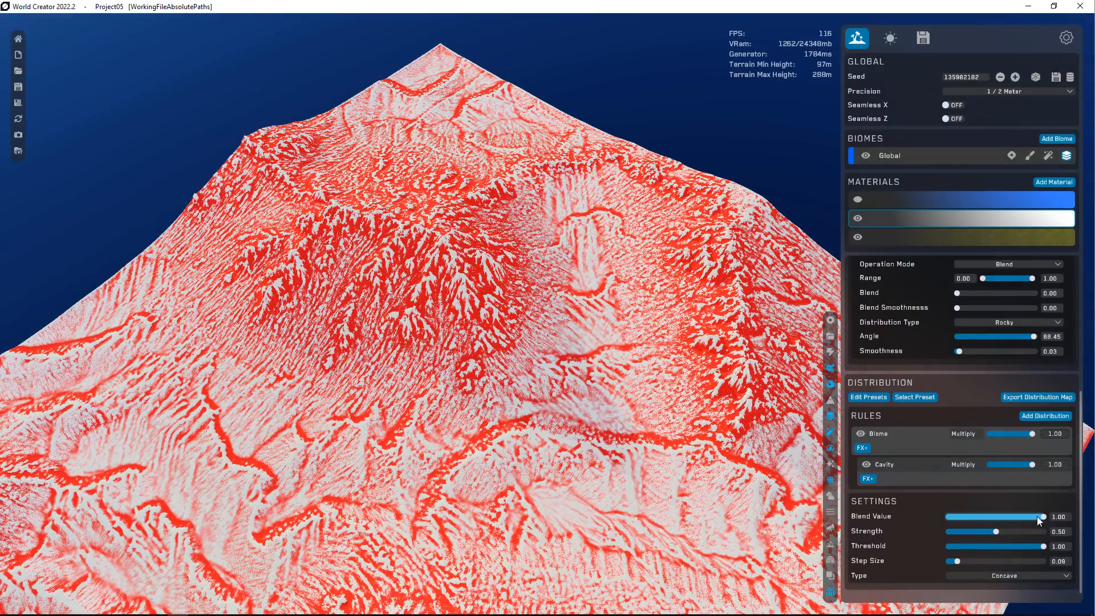
drag(1037, 517, 951, 546)
click(831, 387)
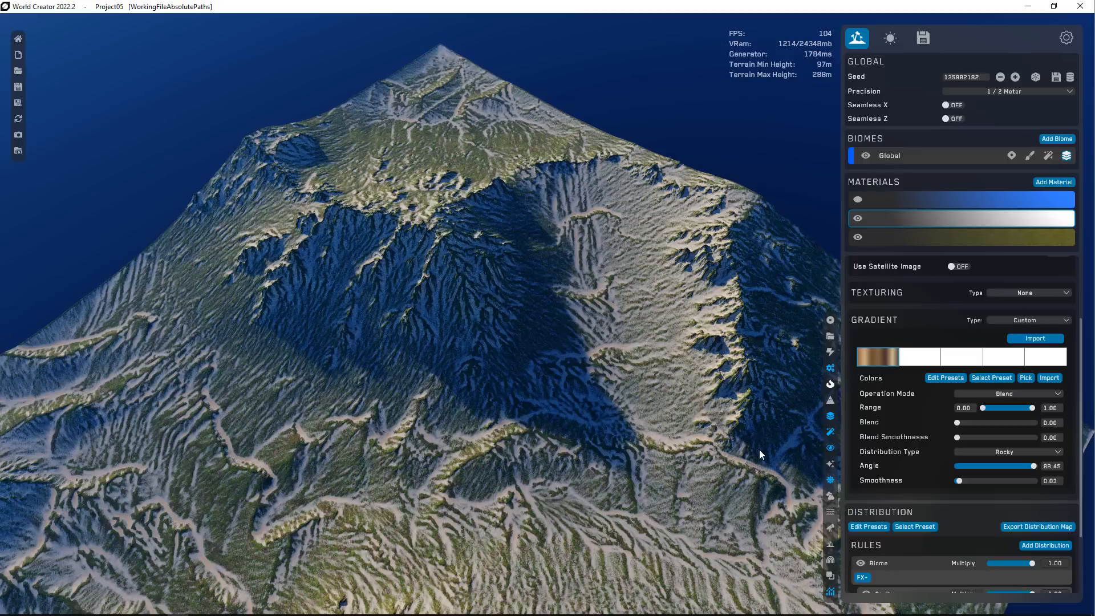
- Examine how the Cavity rule spreads rock and grass across the mountain's slopes, from near and far
scroll(484, 340, down, 3)
scroll(501, 496, up, 4)
scroll(507, 399, down, 3)
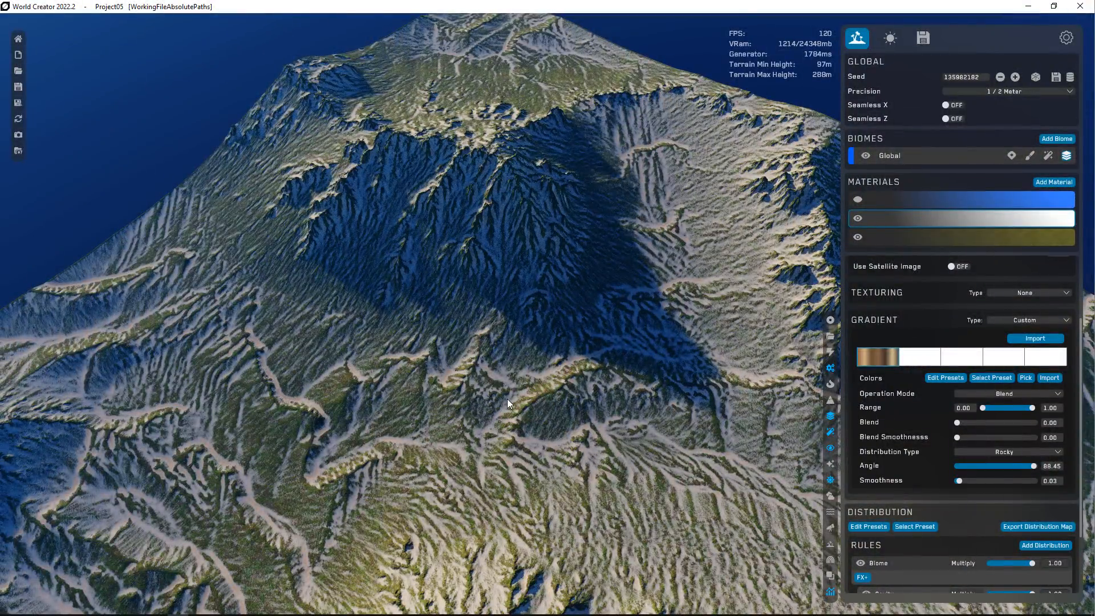
scroll(643, 400, down, 3)
scroll(669, 419, up, 3)
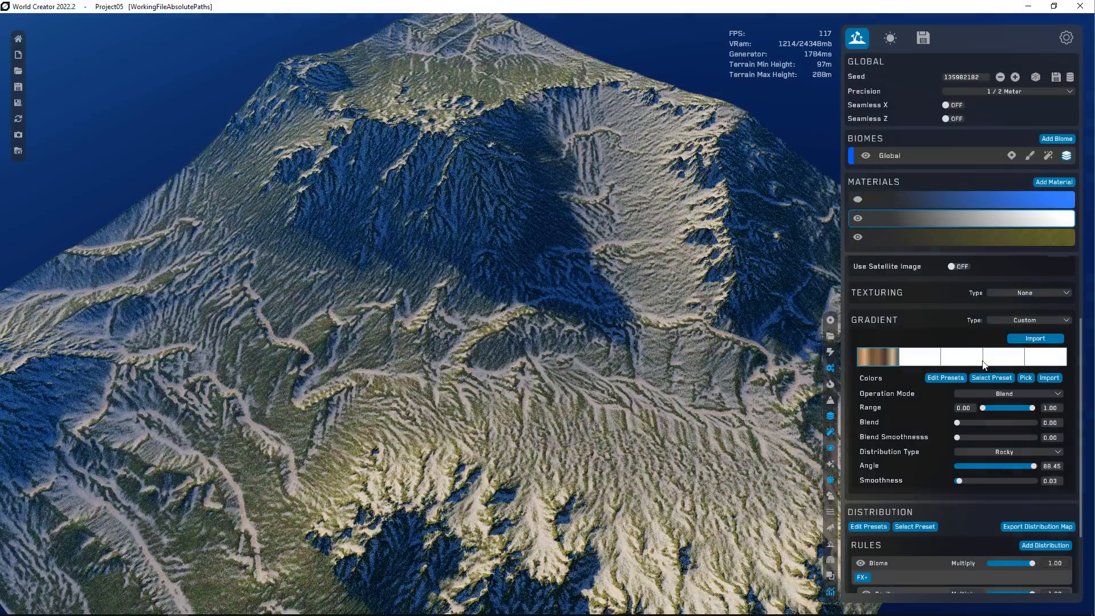
scroll(982, 361, up, 1)
scroll(988, 364, up, 1)
- Try a blend value of 0.54 on the rock material's Biome rule and remove the Cavity rule
scroll(904, 434, down, 3)
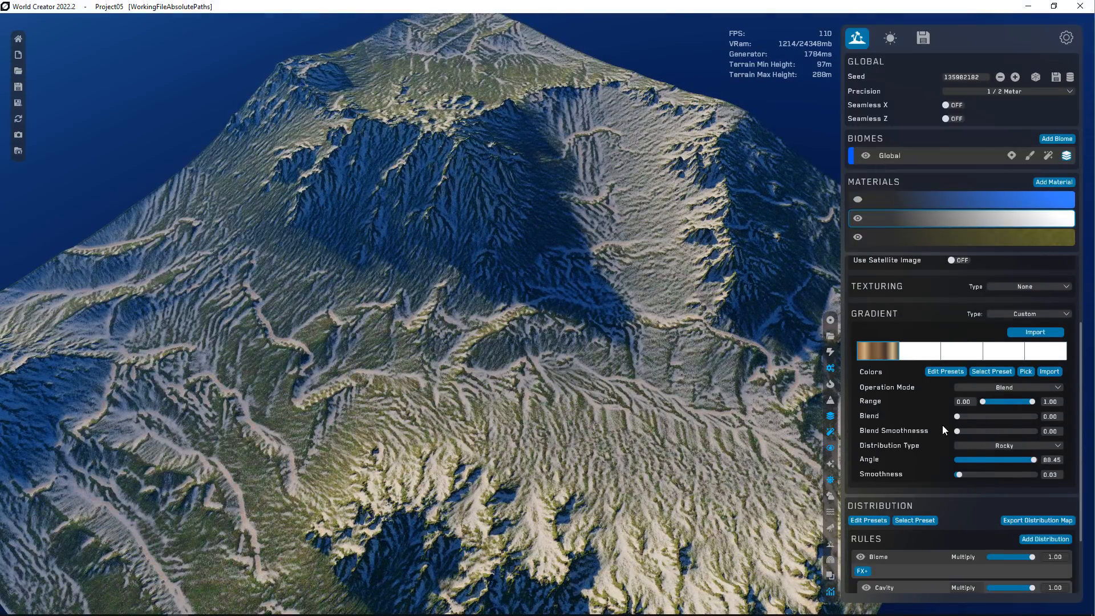
scroll(930, 515, down, 2)
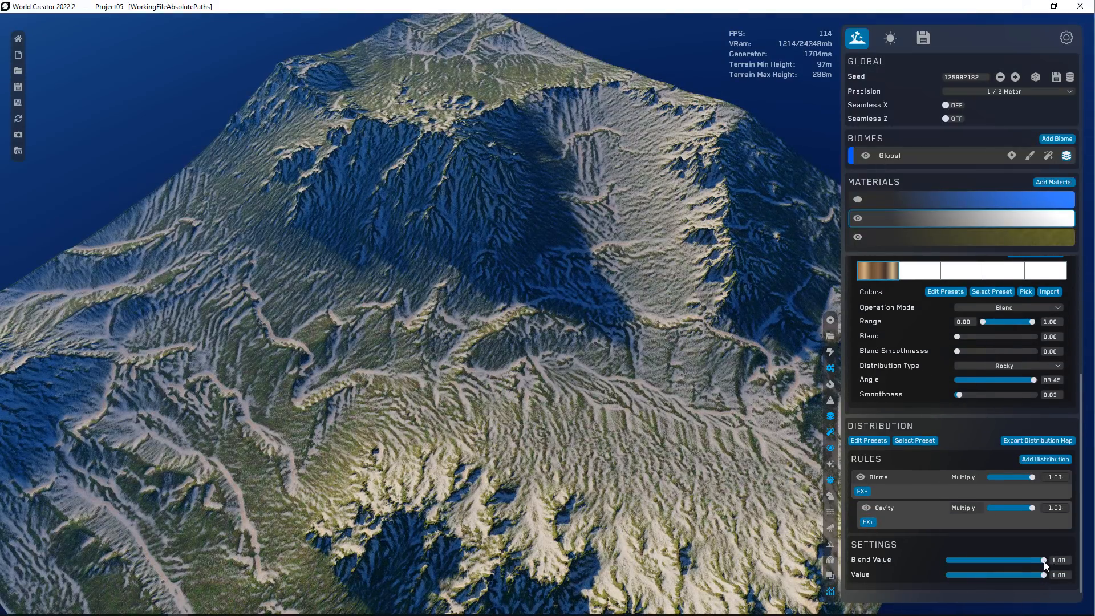
mouse_move(1044, 560)
mouse_down()
mouse_move(968, 560)
mouse_move(1000, 560)
mouse_up()
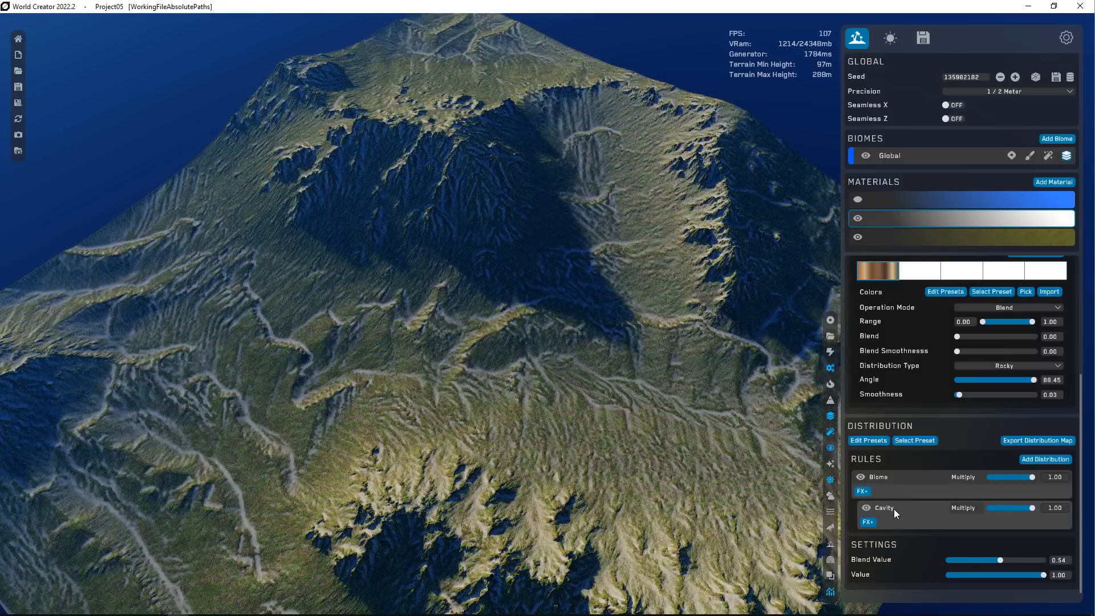
drag(894, 508, 761, 385)
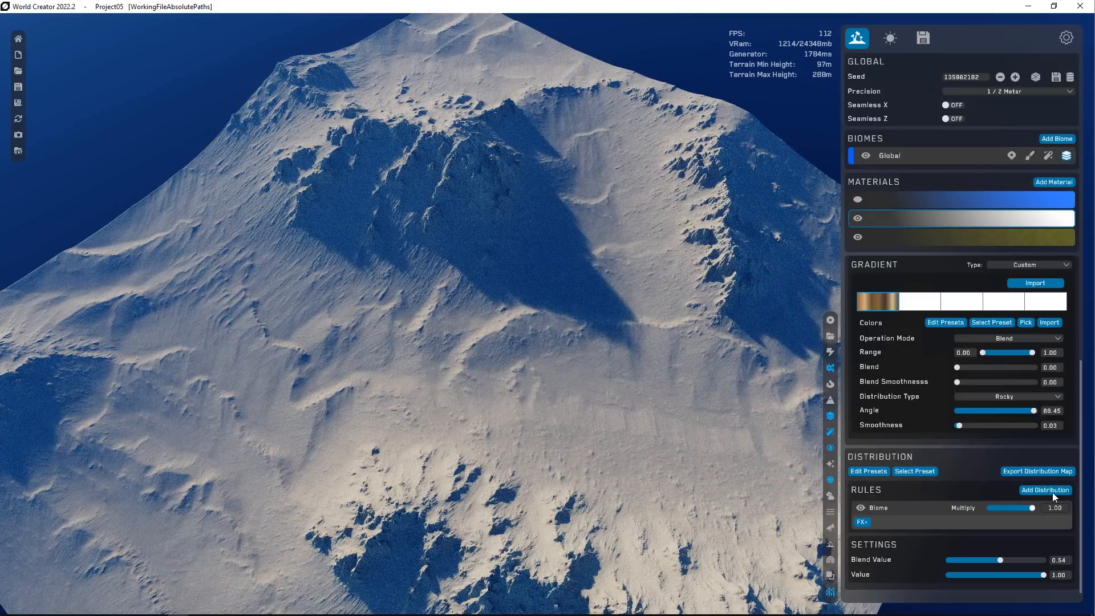
- Add a Sun Direction distribution rule to the rock gradient material with its upper smoothness at 0.51
click(1052, 492)
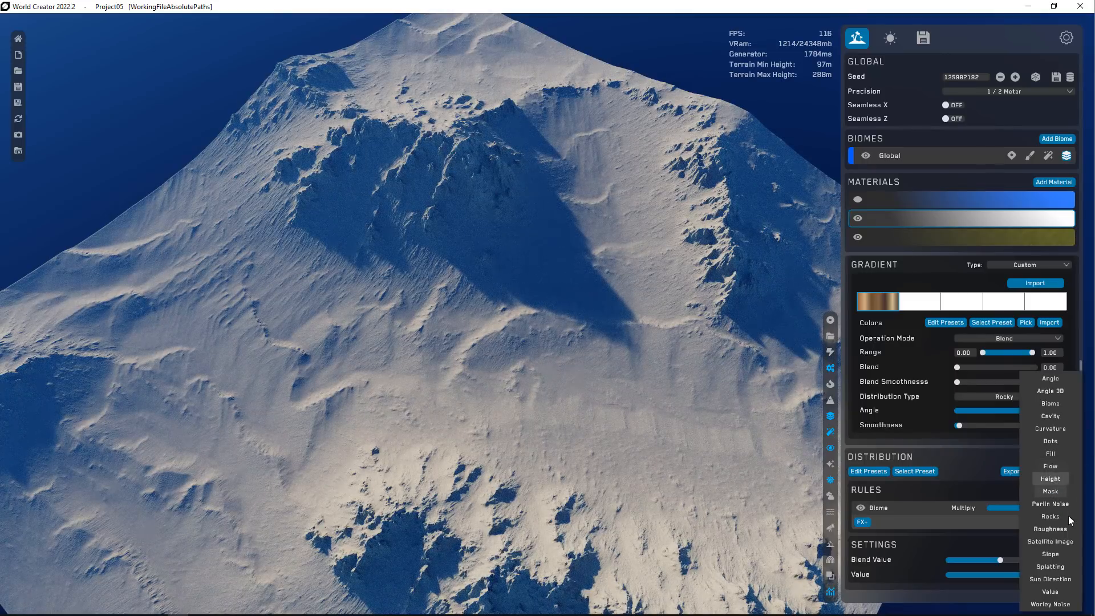
click(1060, 579)
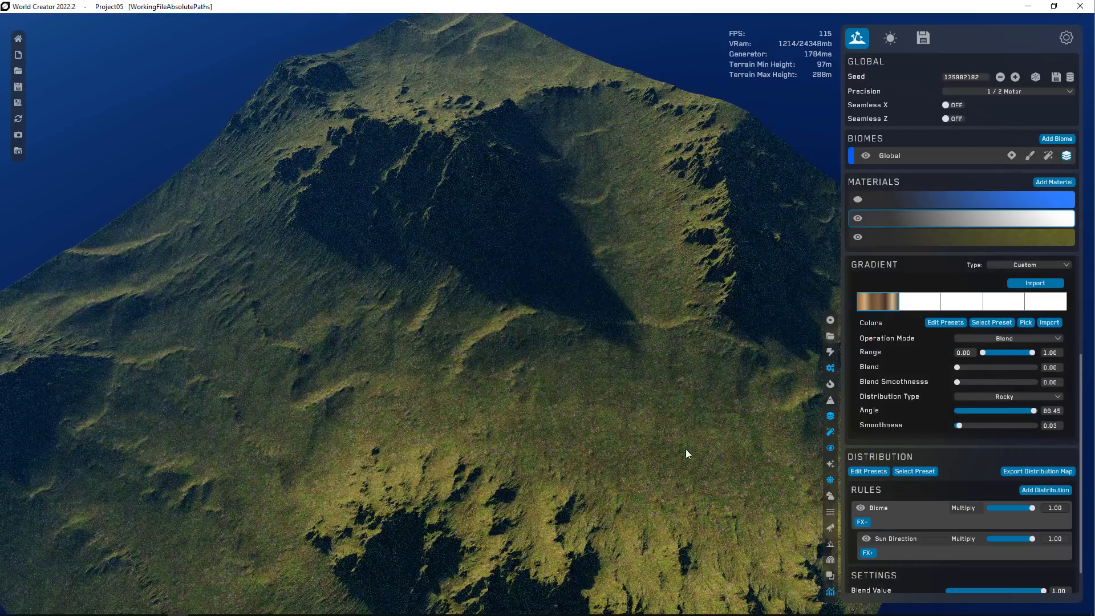
scroll(935, 559, down, 1)
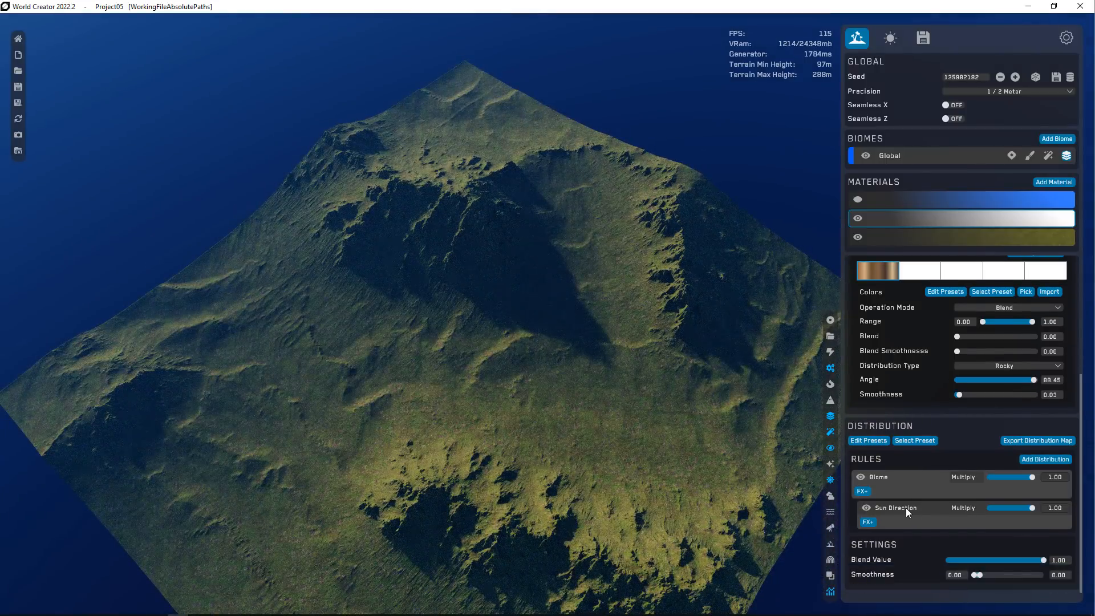
drag(979, 576, 1011, 575)
- Inspect the Sun Direction rule's coverage across the terrain and remove the rule
scroll(655, 293, up, 4)
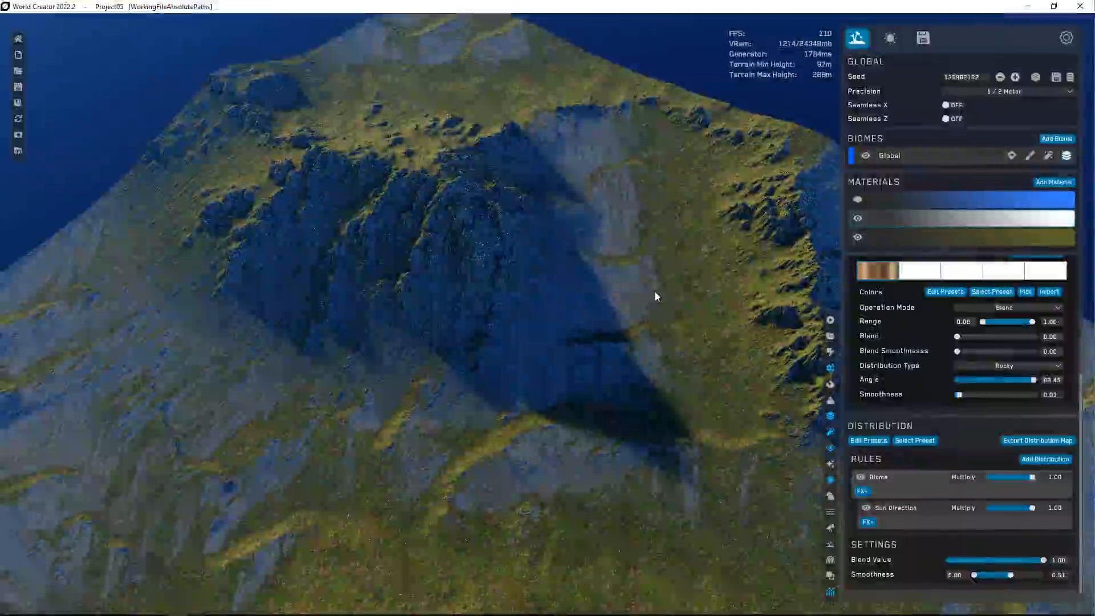
scroll(655, 292, up, 3)
scroll(655, 292, down, 6)
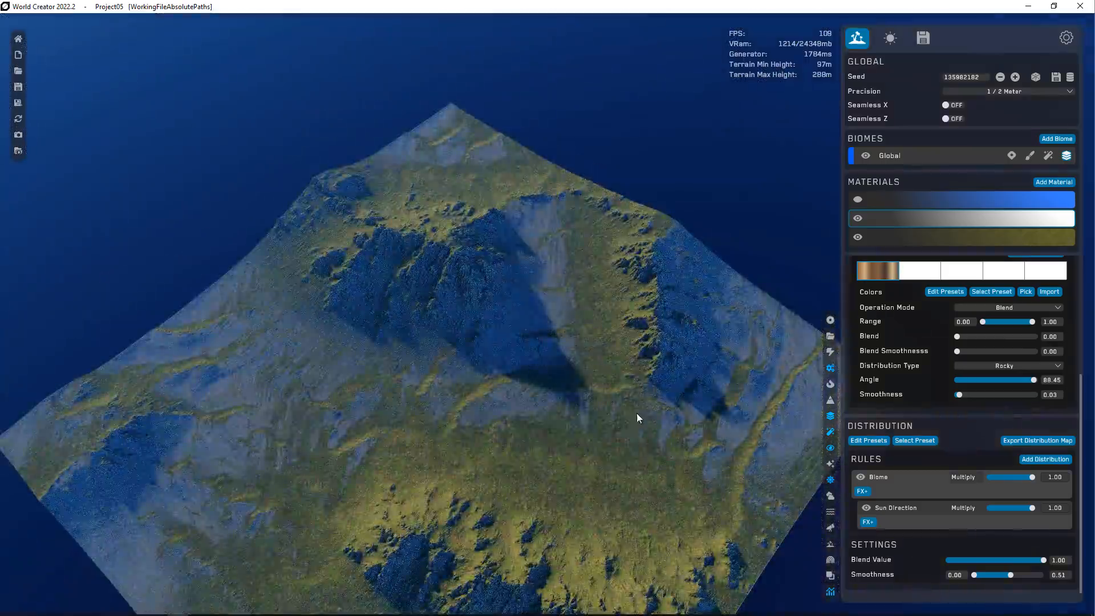
alt+drag(580, 533, 646, 444)
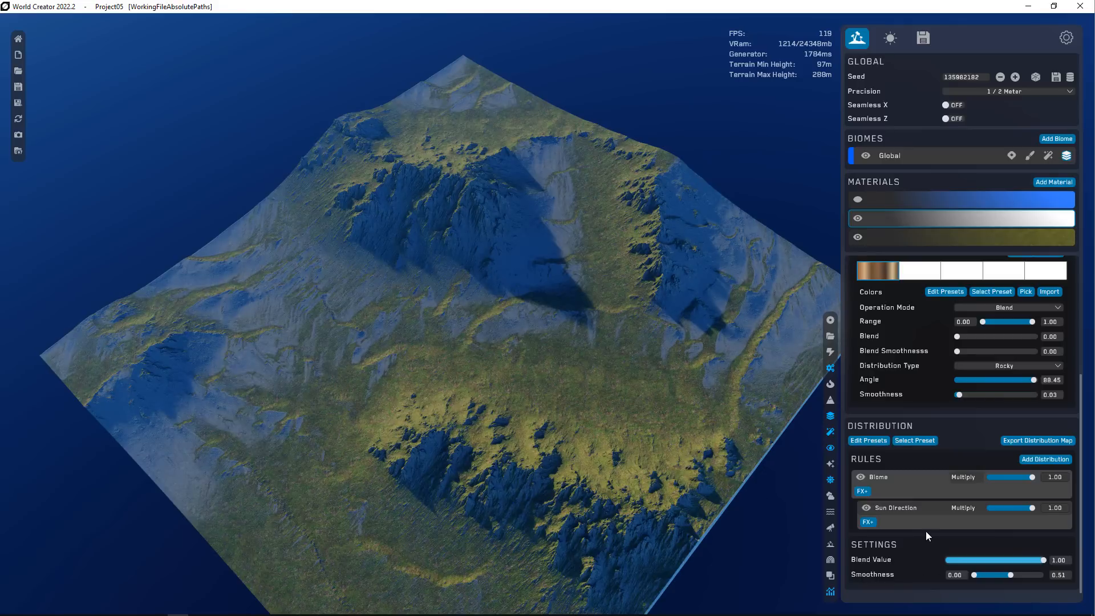
drag(901, 512, 707, 425)
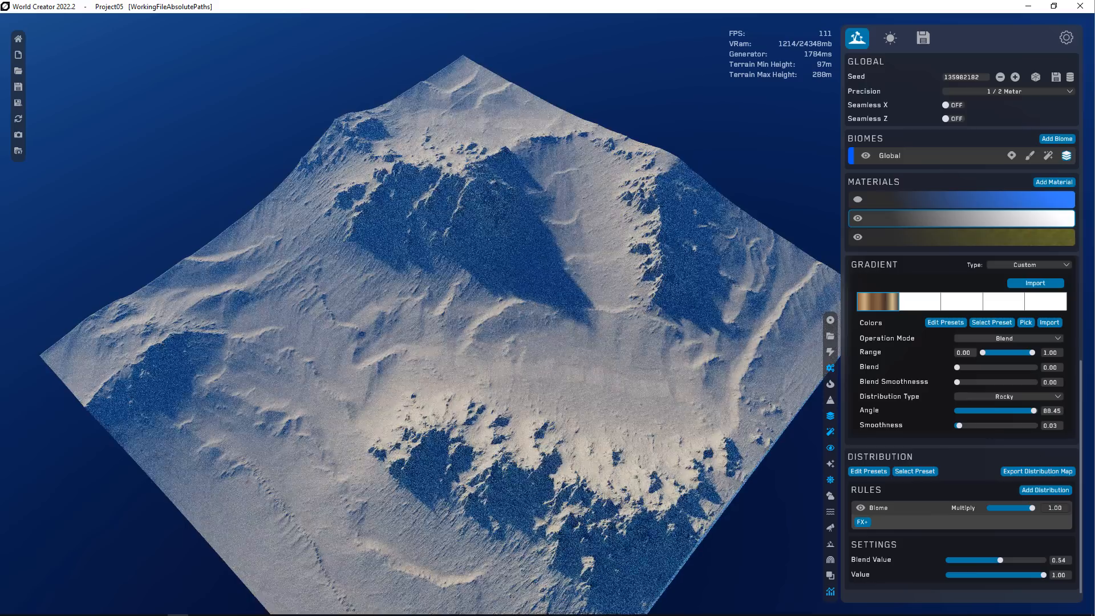
- Set the Biome rule's blend value to 1.00 and add a Curvature distribution rule to the rock gradient material
click(1051, 490)
drag(1000, 560, 1043, 559)
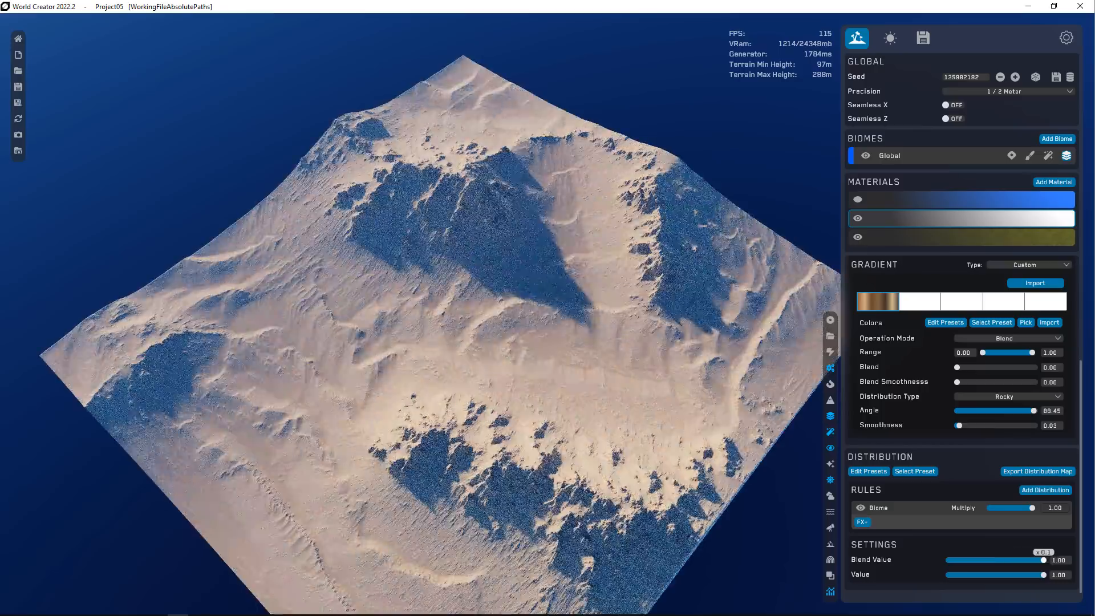
click(1060, 490)
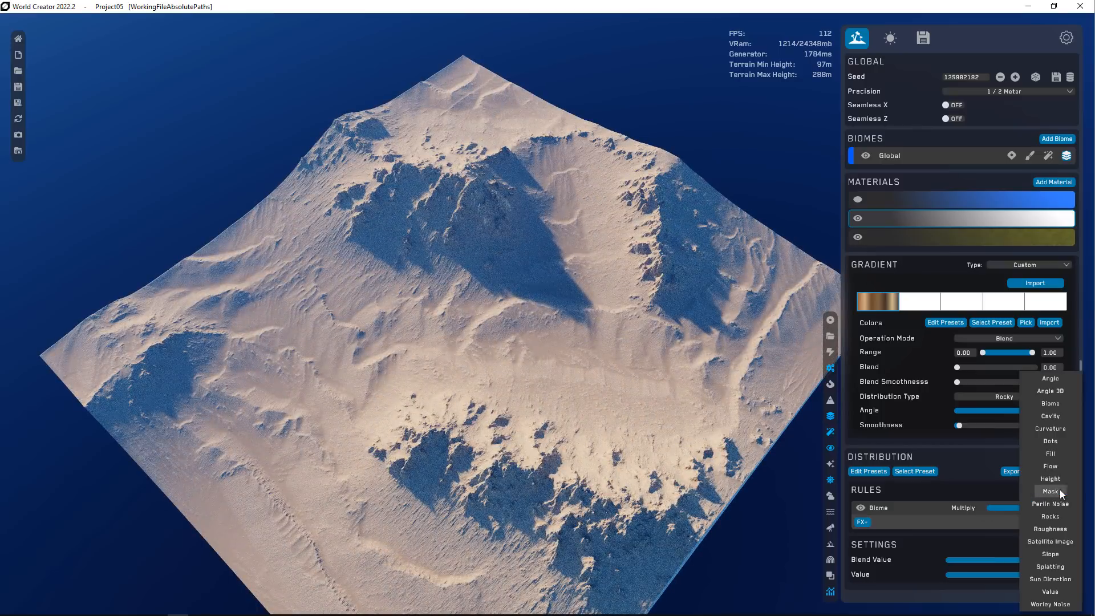
click(1051, 429)
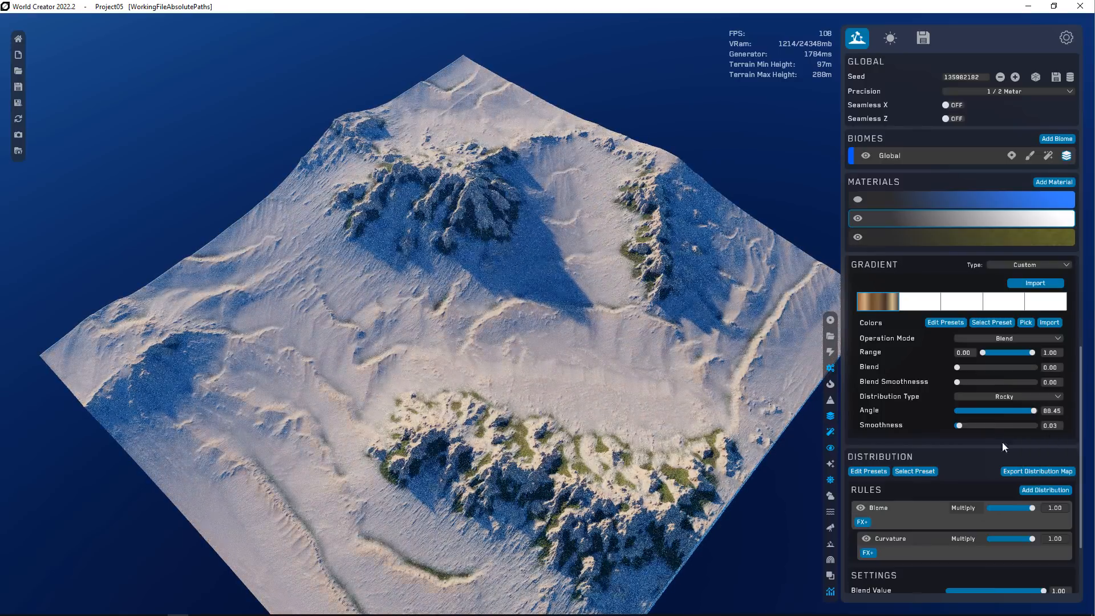
scroll(491, 278, up, 5)
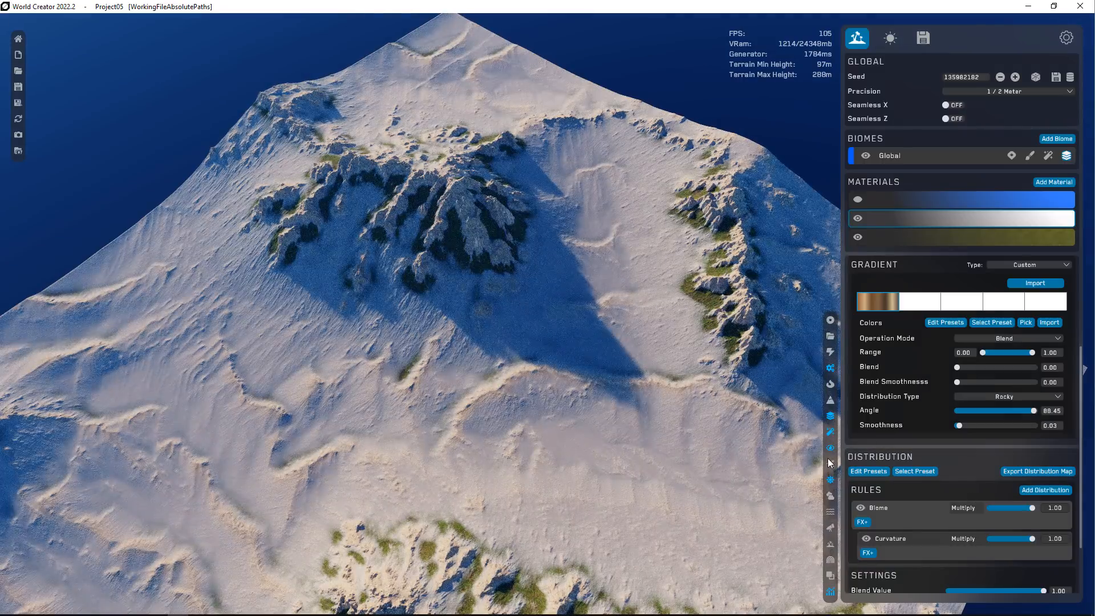
- Show the heatmap and set the Curvature rule's strength to 24.36, steps to 7.25, radius to 4.55 and type to 0.98
click(830, 386)
scroll(545, 407, down, 3)
scroll(951, 541, down, 3)
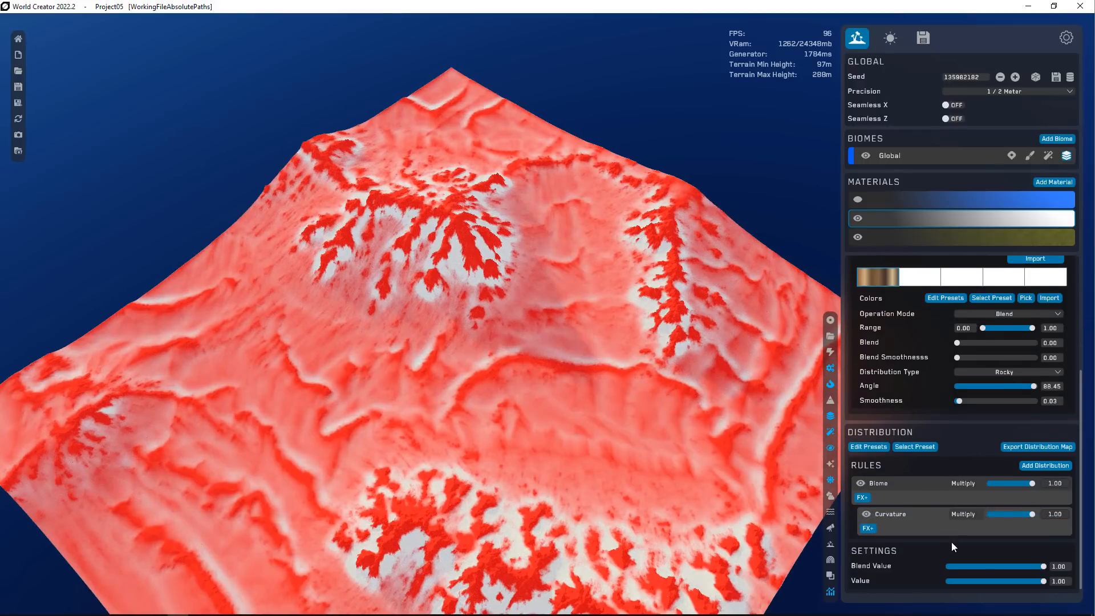
click(880, 511)
scroll(986, 553, down, 1)
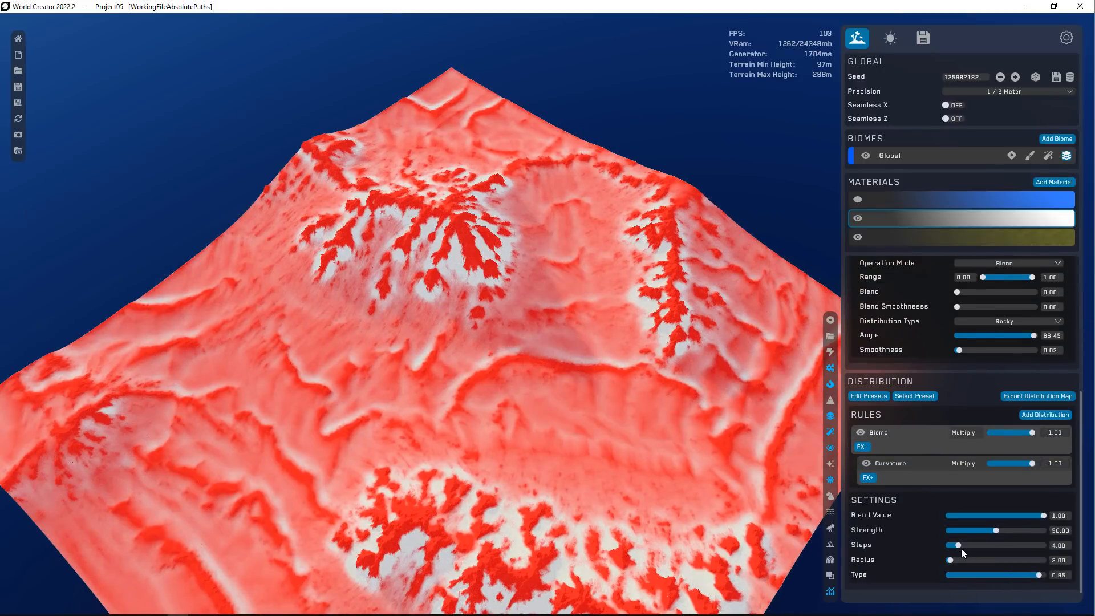
drag(948, 560, 952, 560)
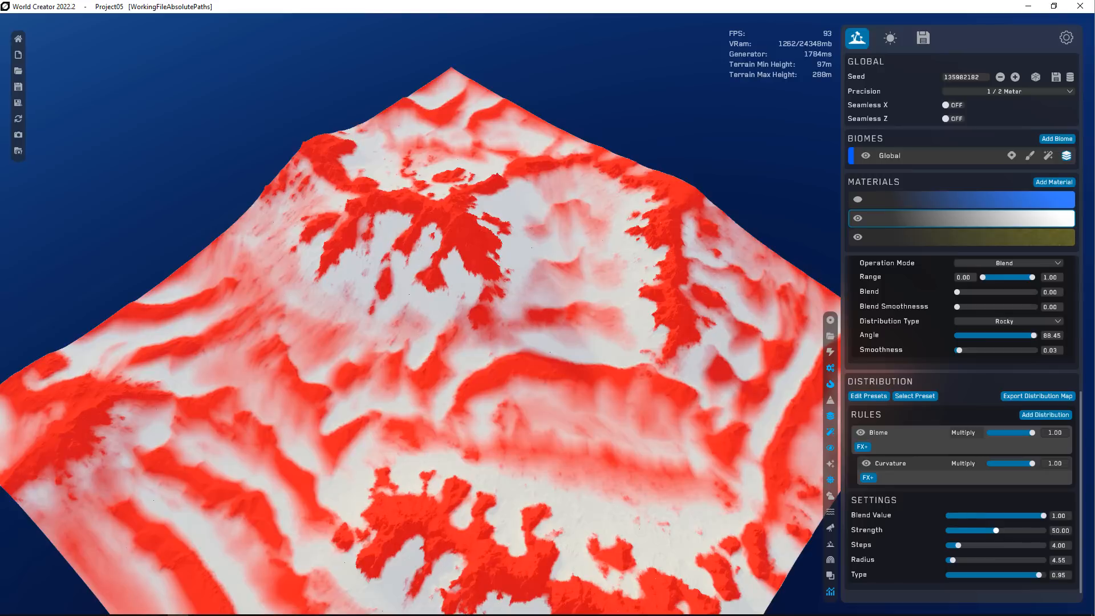
drag(995, 531, 969, 545)
mouse_move(1039, 575)
mouse_down()
mouse_move(1018, 575)
mouse_move(1041, 575)
mouse_up()
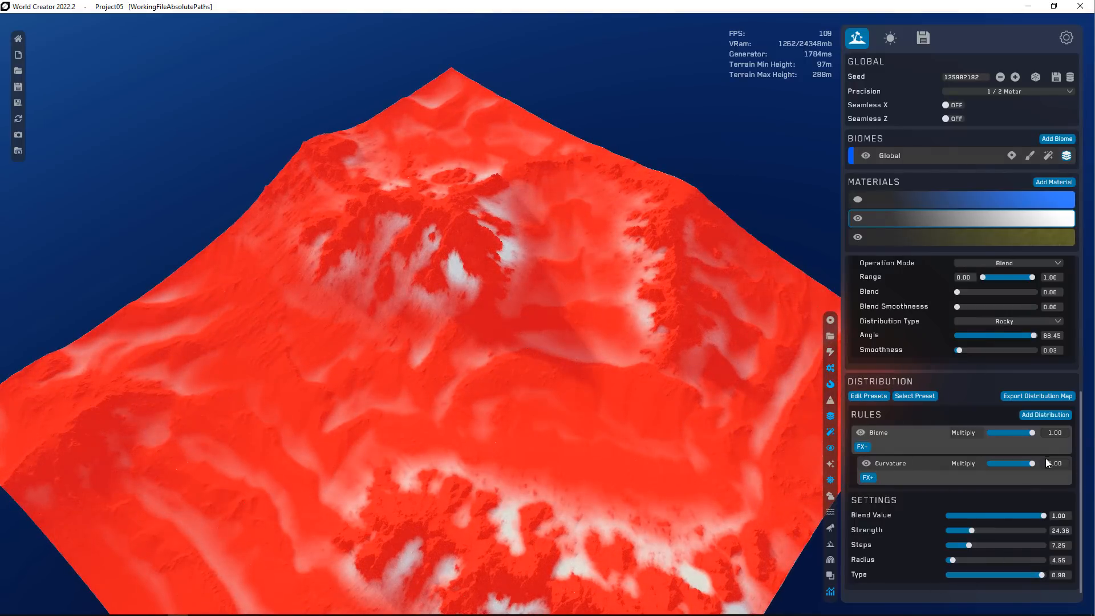
- Add an Invert effect to the Curvature rule and hide the distribution heatmap
click(871, 478)
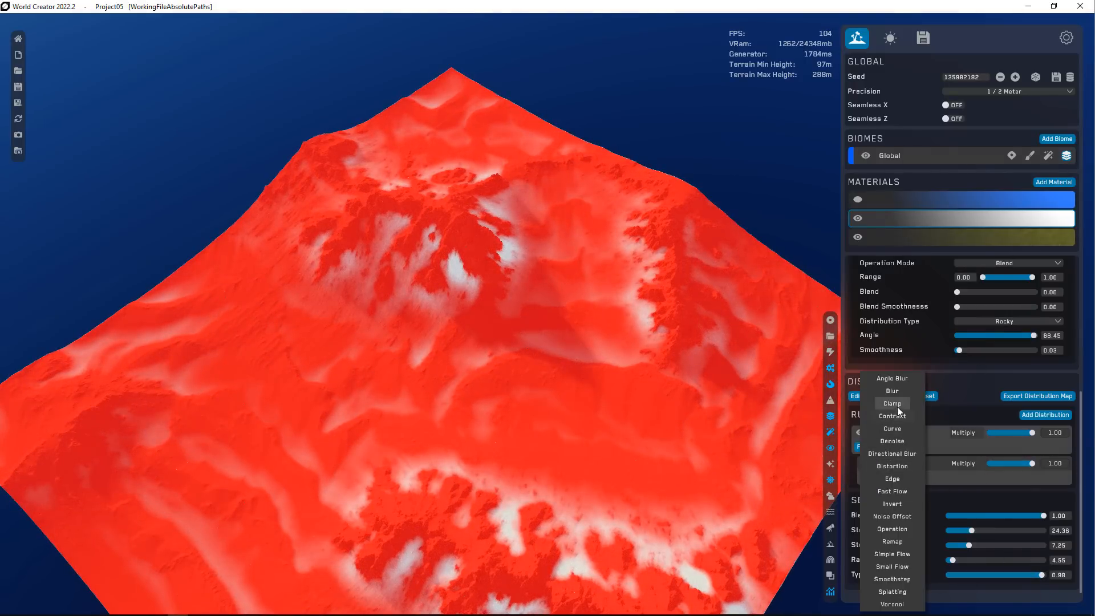
click(898, 503)
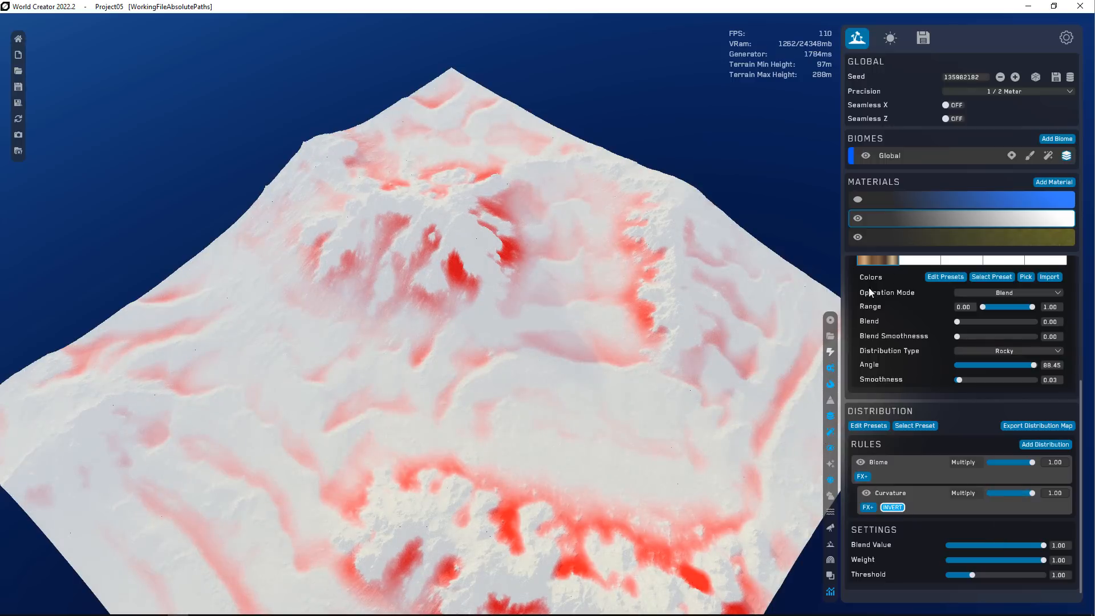
click(831, 384)
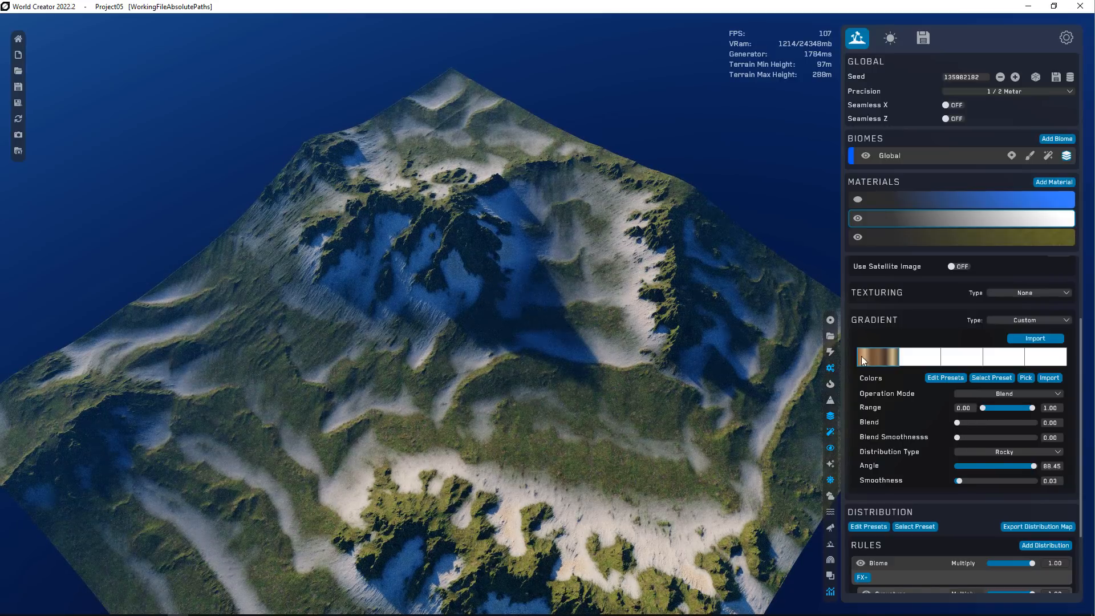
- Set the gradient material's shading colour to the muted brown #FF69603F
scroll(925, 410, up, 1)
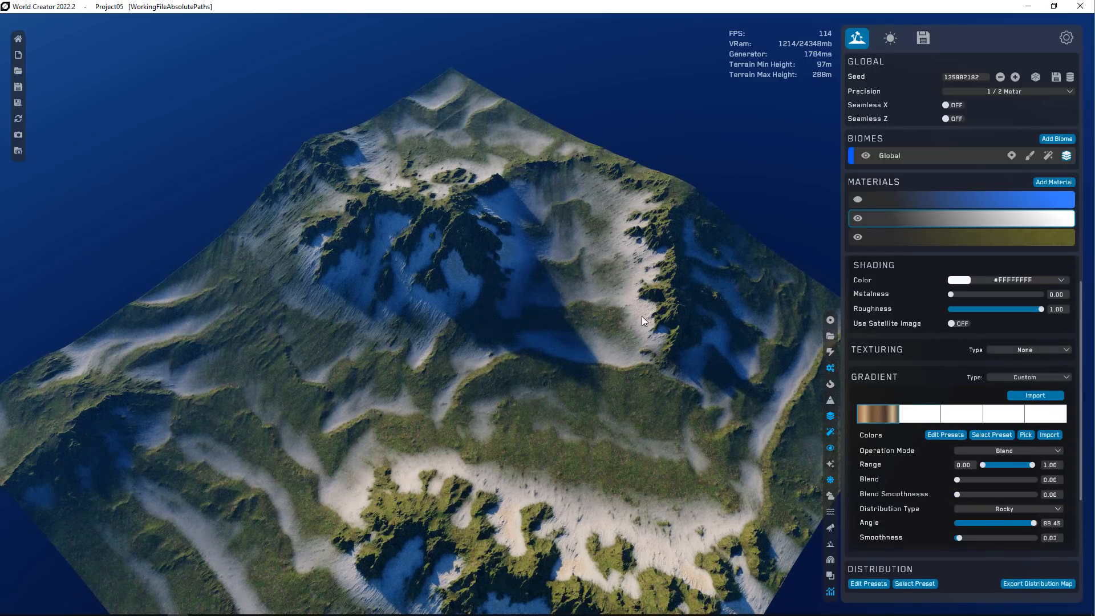
click(962, 281)
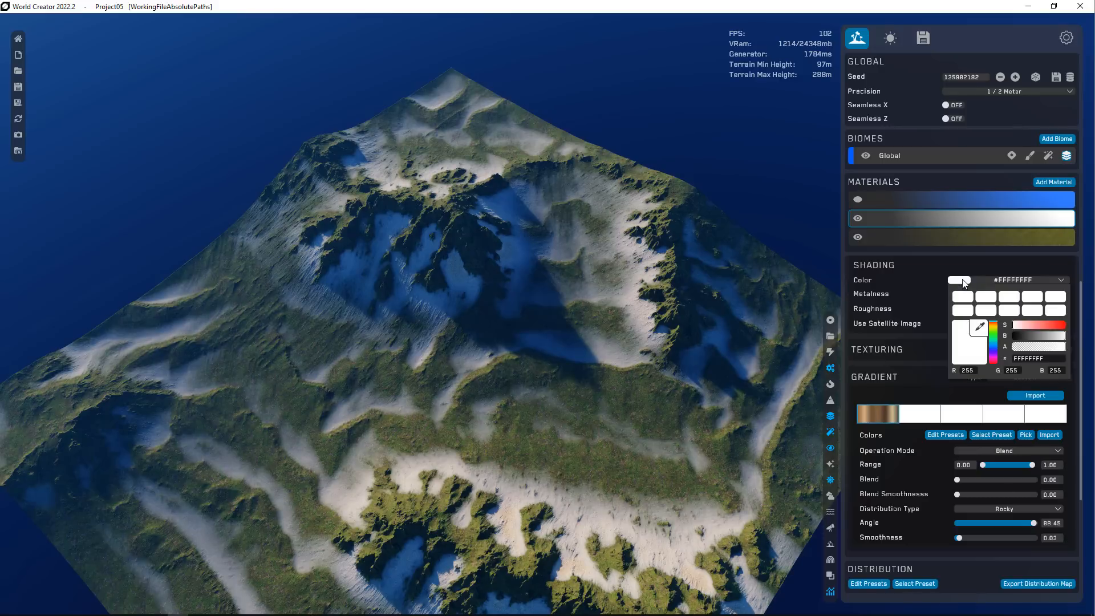
click(1047, 325)
mouse_move(993, 336)
mouse_down()
mouse_move(1039, 334)
mouse_move(992, 325)
mouse_move(1038, 337)
mouse_move(1033, 322)
mouse_up()
click(994, 325)
- Set the Biome rule's blend value to 0.68 on the brown gradient material and check the terrain
scroll(1033, 505, down, 1)
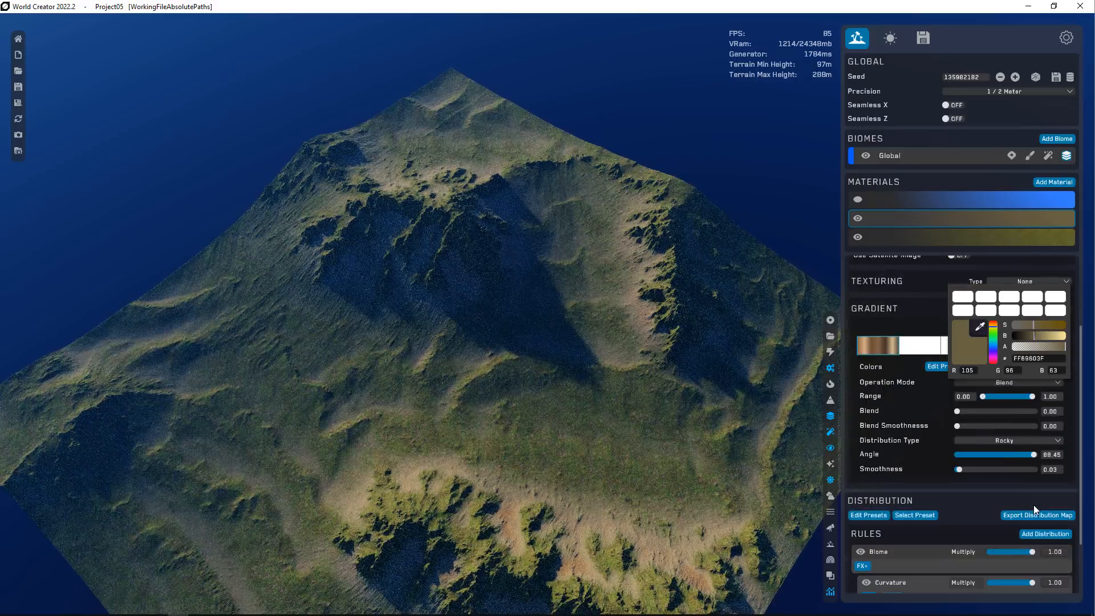
scroll(1032, 507, down, 1)
drag(994, 559, 1013, 559)
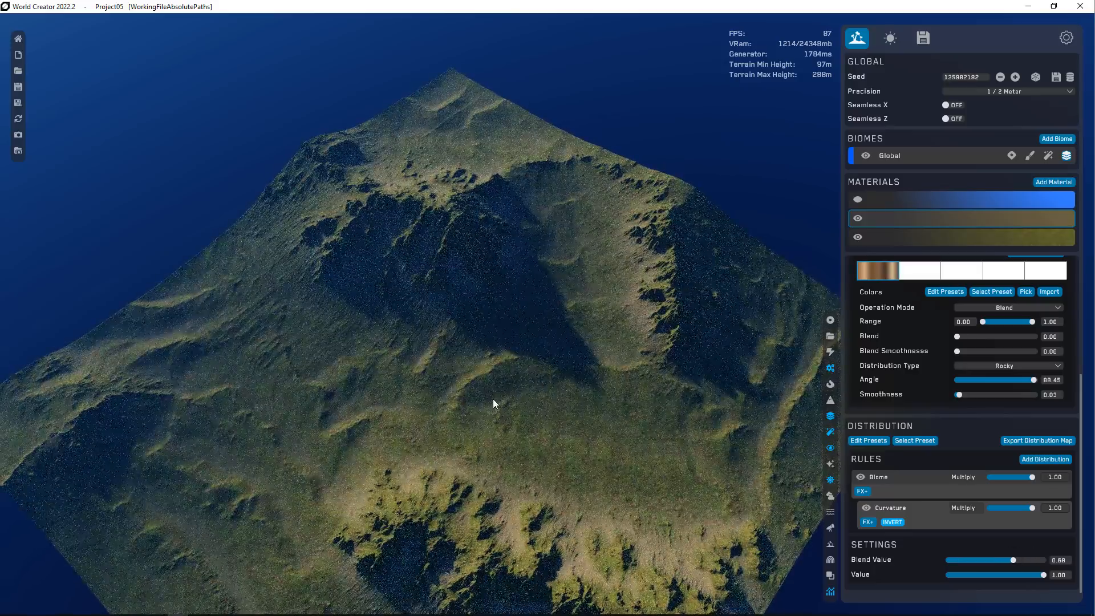
scroll(492, 398, down, 3)
scroll(607, 463, up, 4)
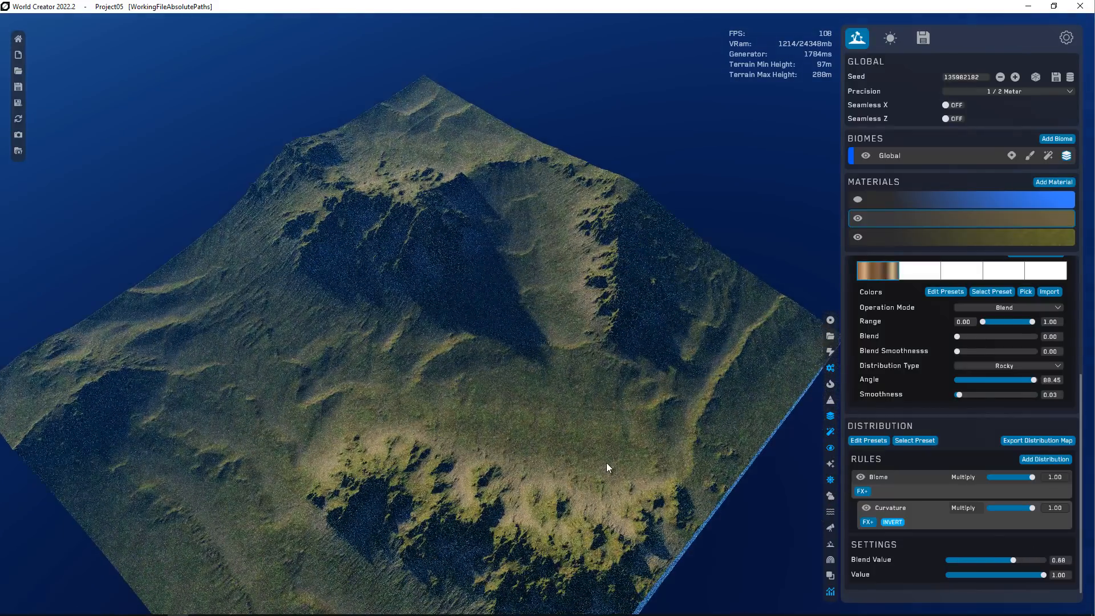
scroll(523, 417, down, 2)
scroll(524, 416, up, 2)
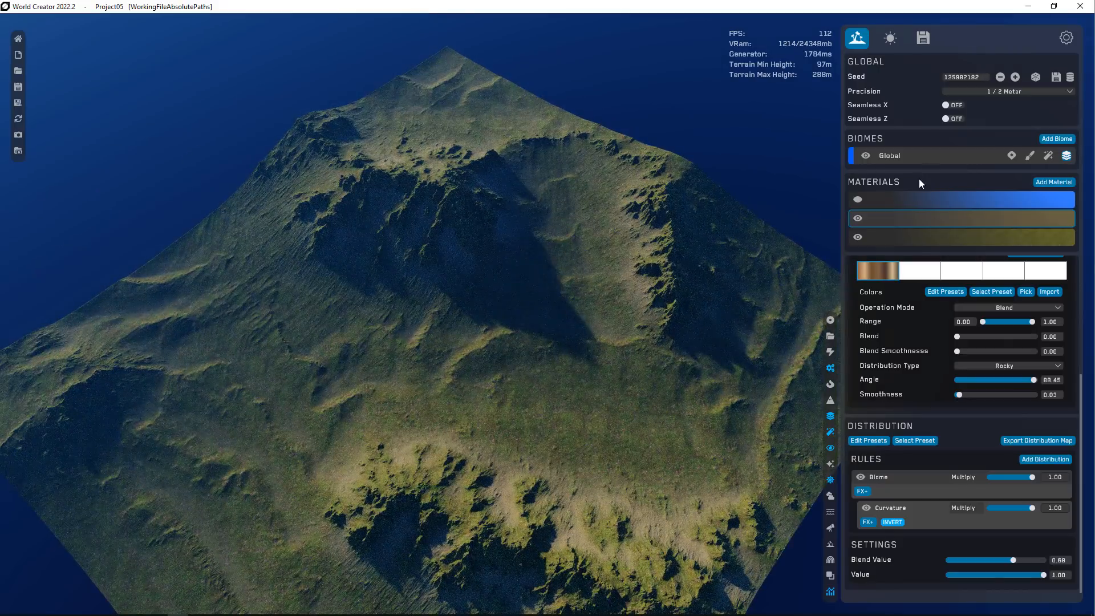
- Make the blue material visible and set its Slope rule's lower limit to 86.31 with a smoothness of 7.69
click(906, 197)
click(860, 200)
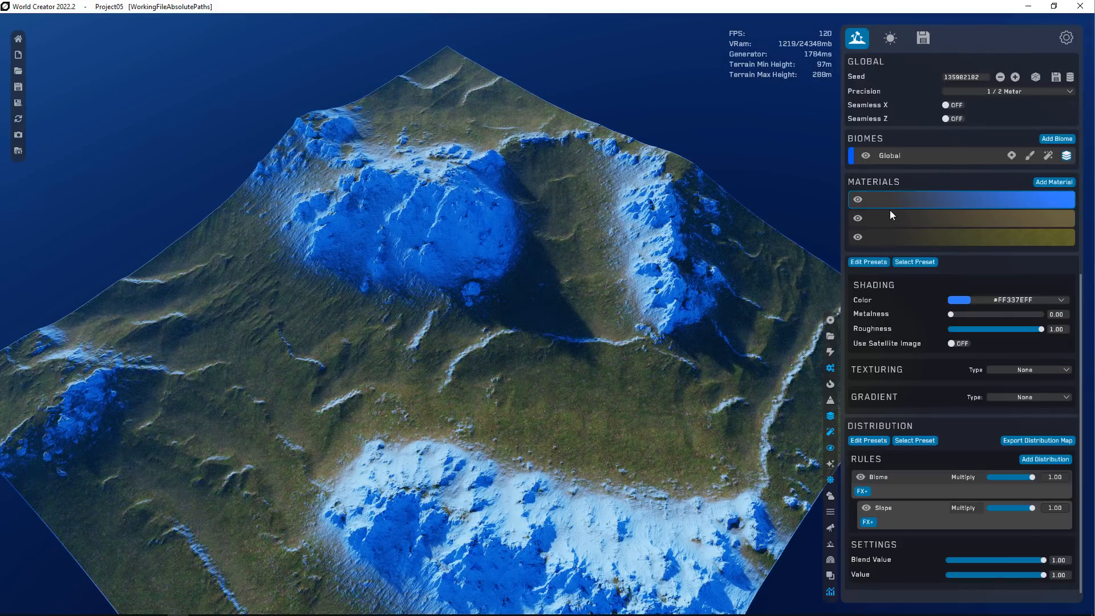
click(905, 509)
drag(1048, 556, 1061, 556)
shift+drag(997, 565, 1059, 556)
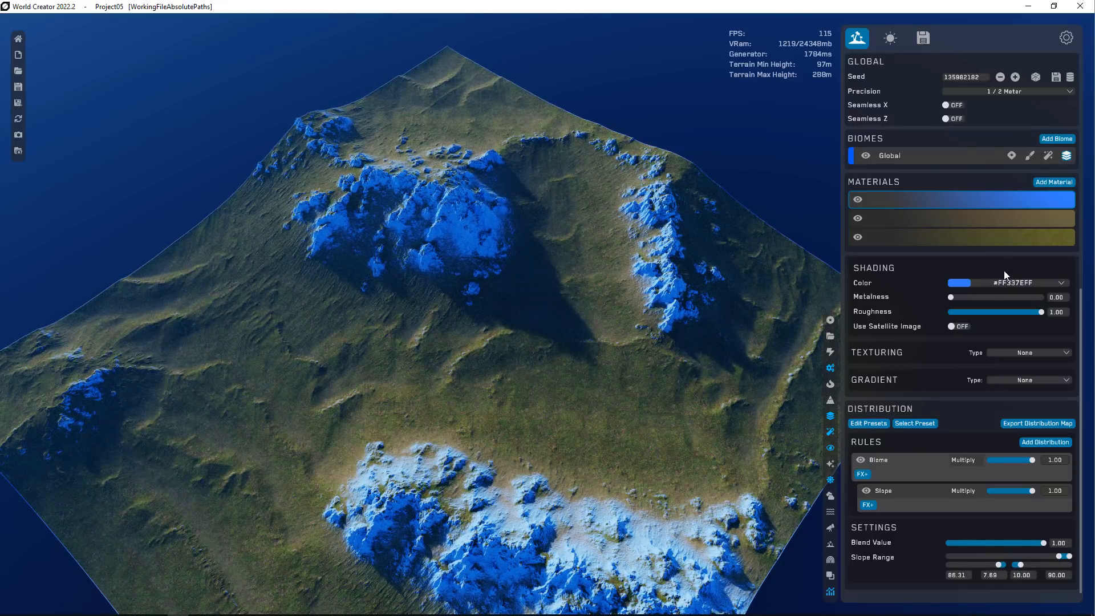
- Set the blue material's shading colour to white and its texturing type to Textures
click(989, 282)
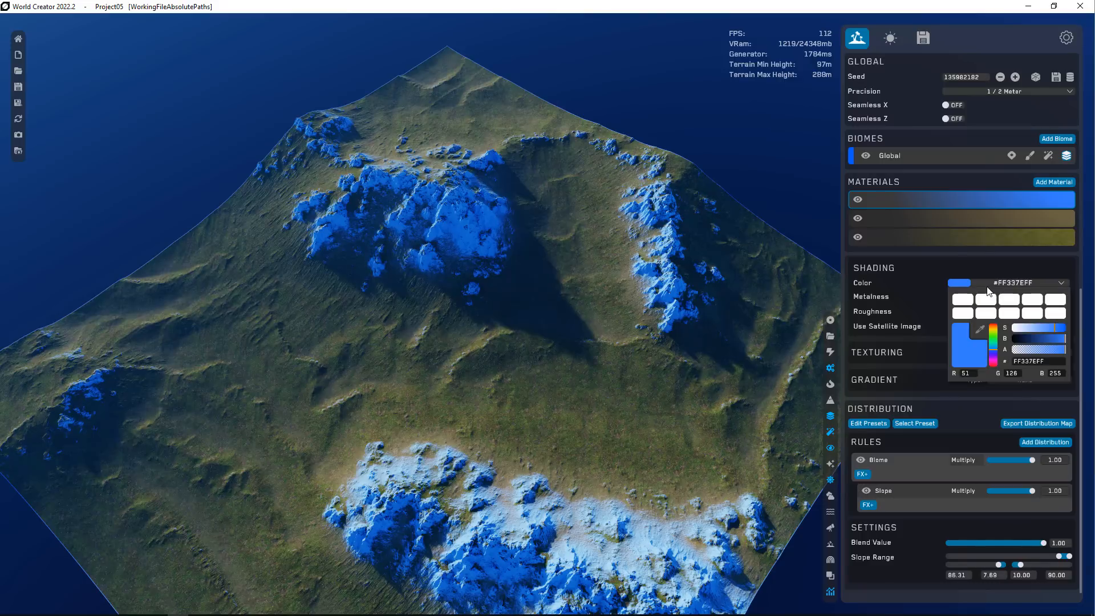
click(985, 300)
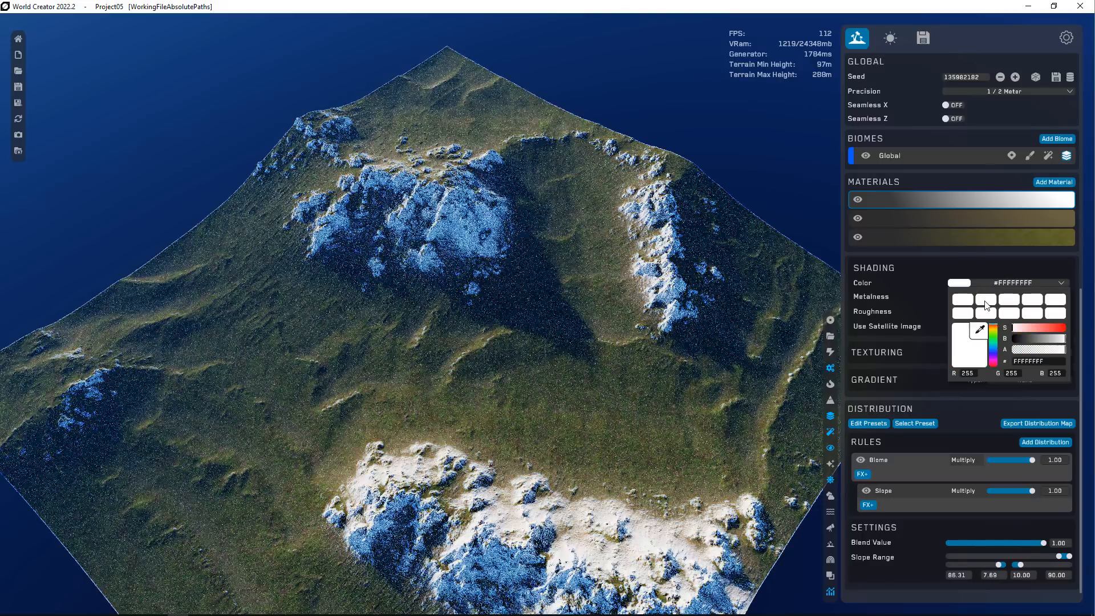
click(920, 348)
click(1026, 352)
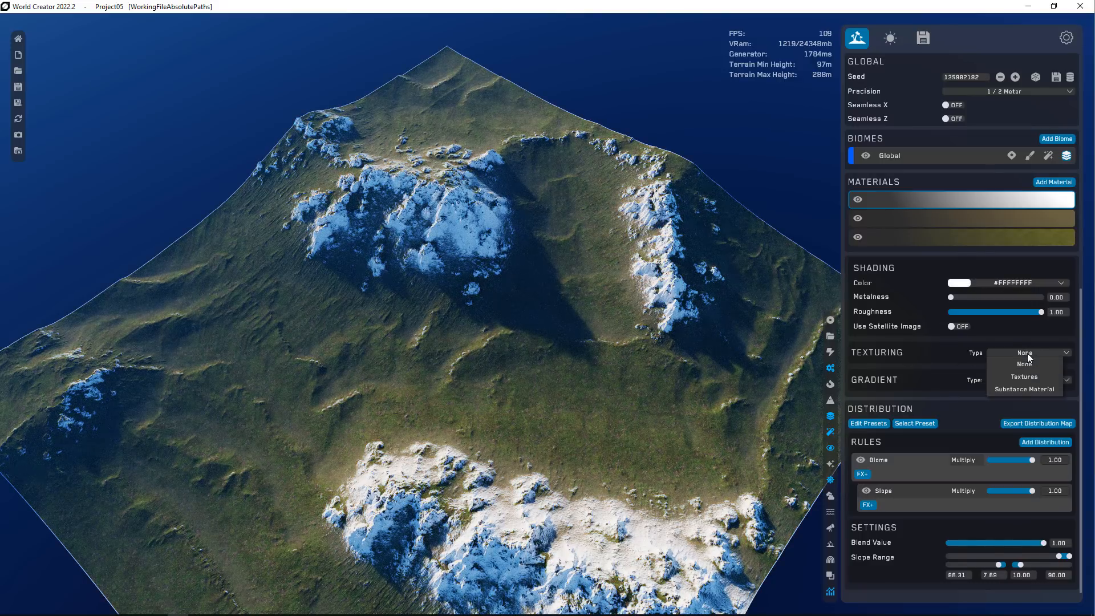
click(1024, 377)
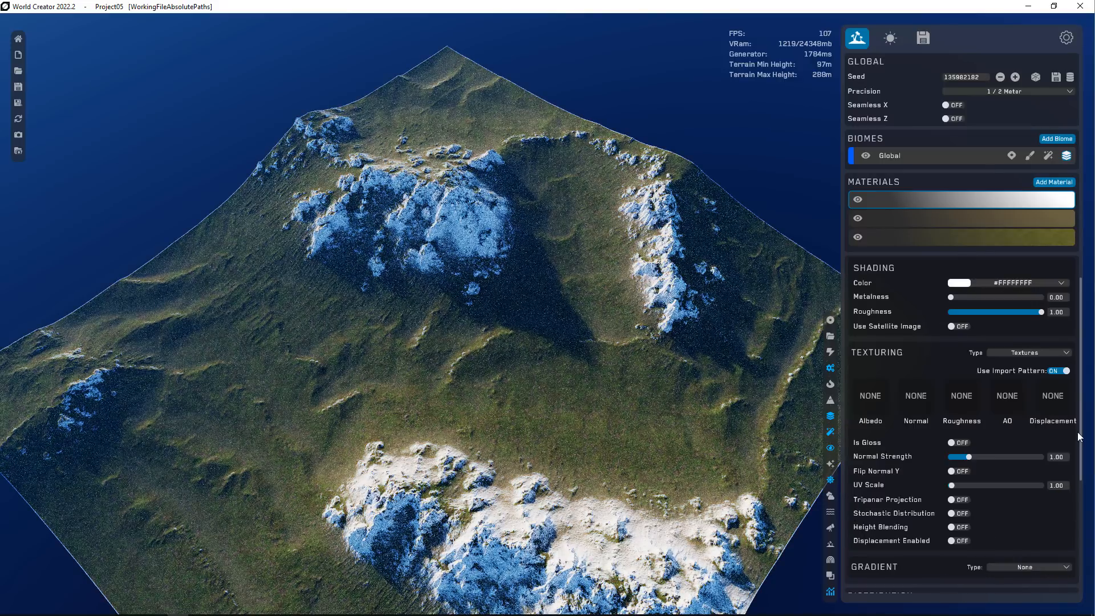
- Load TexturesCom_Rock_Cliff2_4K_albedo.tif as the material's albedo and TexturesCom_Rock_Cliff2_4K_normal.tif as its normal map
click(873, 398)
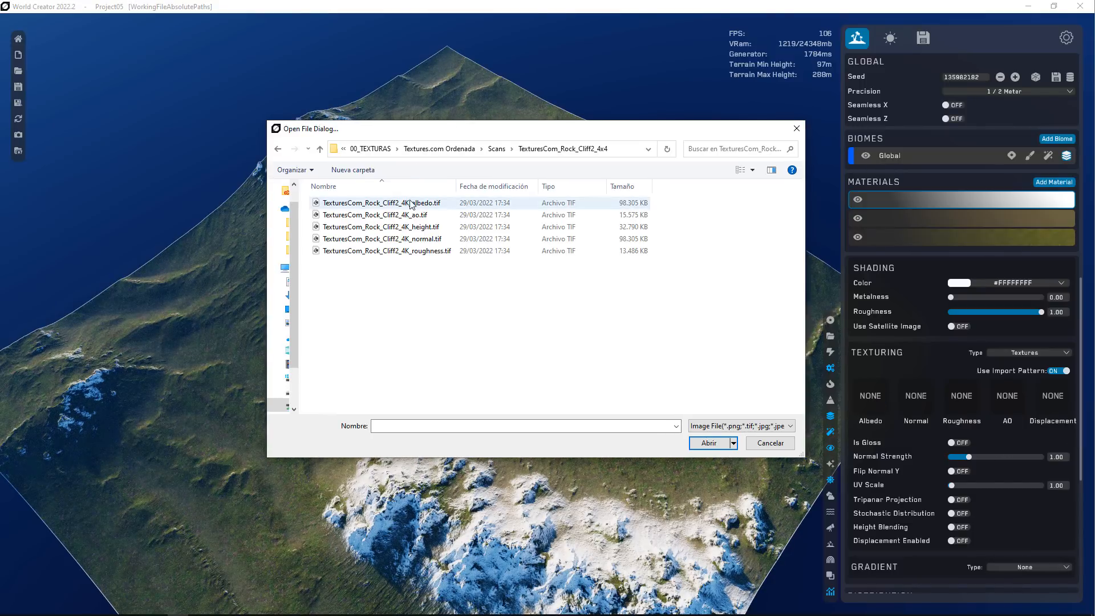
click(415, 203)
key(Return)
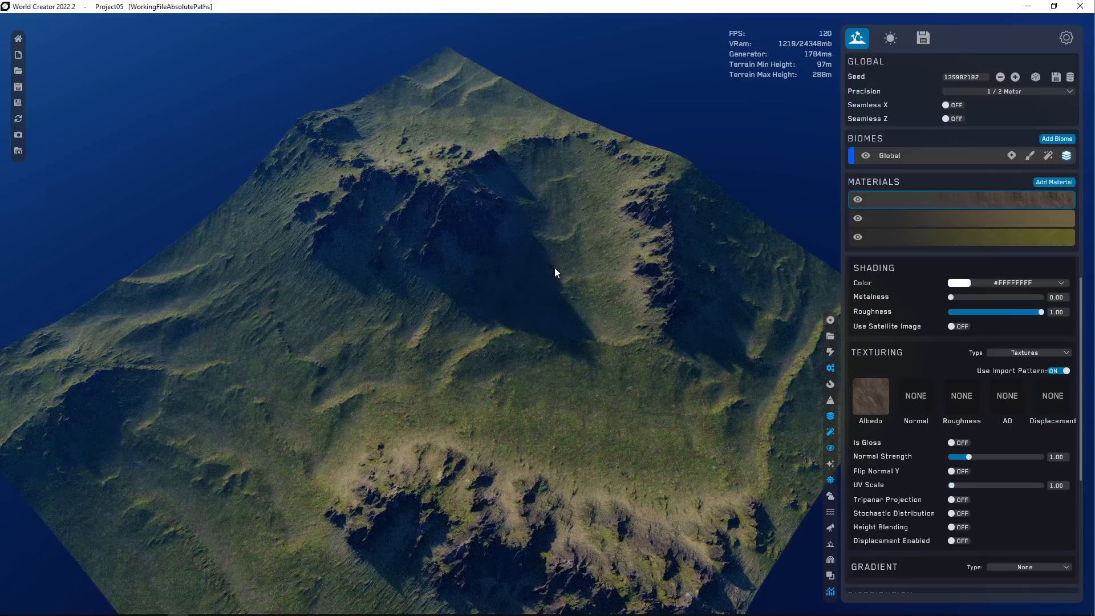
click(917, 400)
click(399, 238)
key(Return)
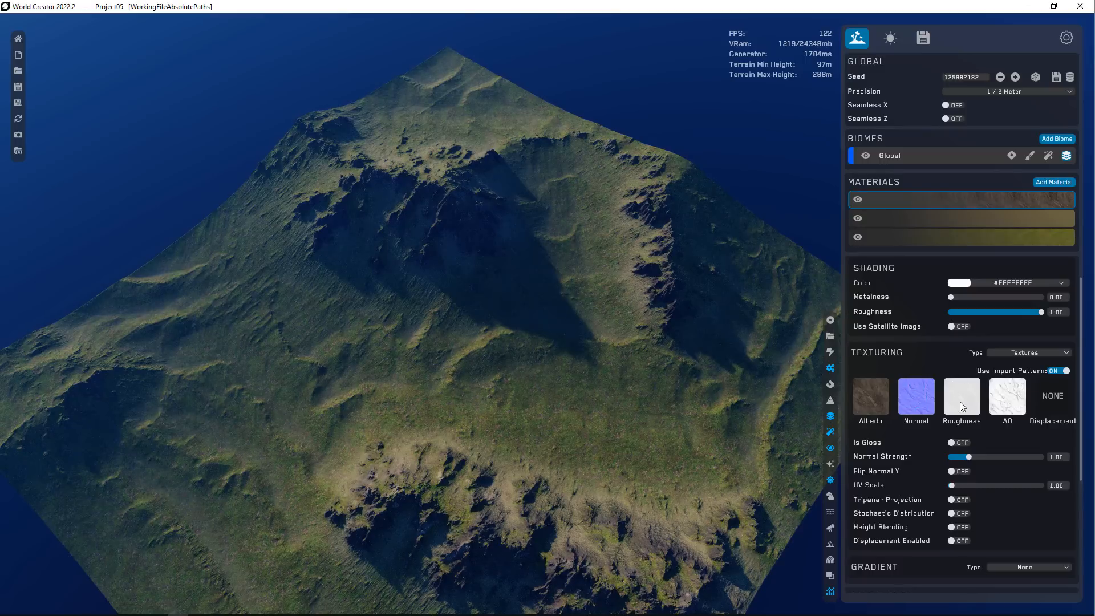
- Enable tripanar projection and stochastic distribution for the cliff texture and set its UV scale to 19.07
mouse_move(603, 270)
right_down()
mouse_move(655, 296)
mouse_move(616, 320)
mouse_move(605, 250)
mouse_move(604, 285)
mouse_move(582, 291)
mouse_move(603, 267)
right_up()
key(w)
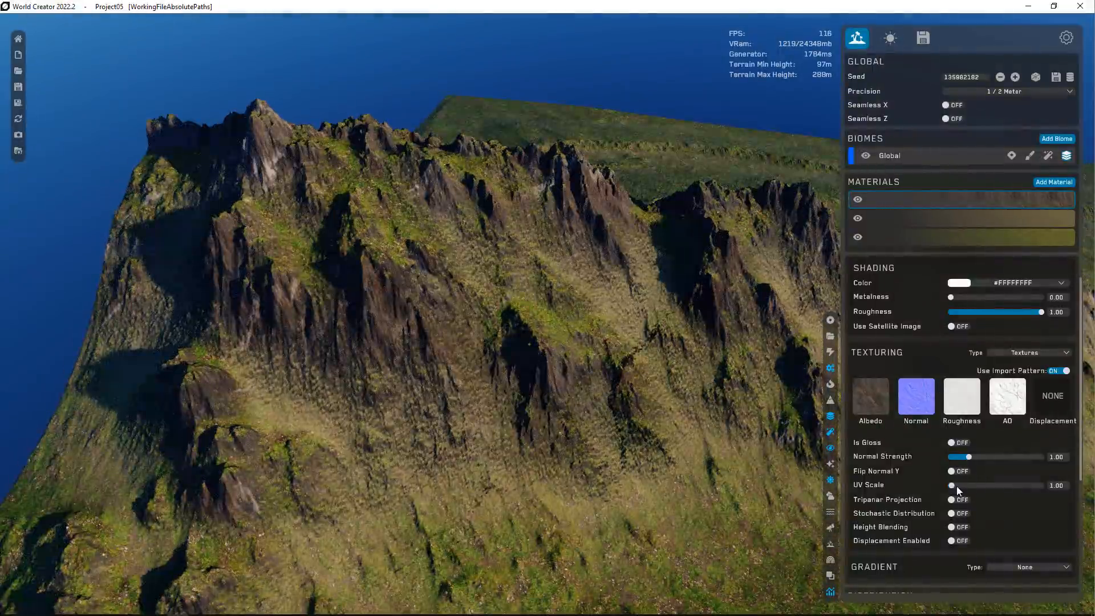
drag(956, 486, 959, 485)
click(953, 513)
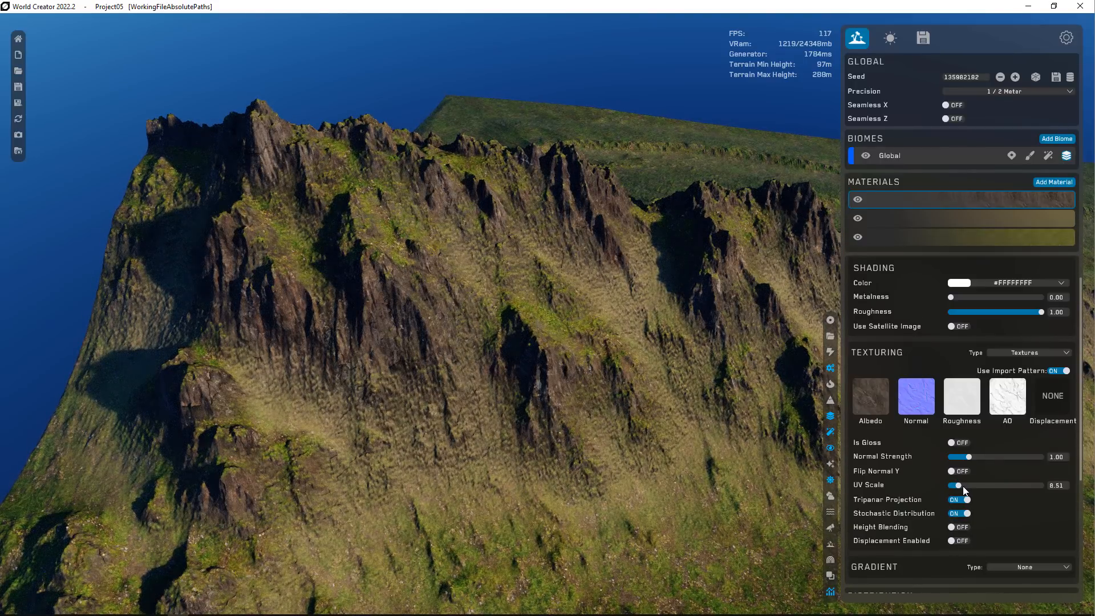
drag(964, 488, 969, 485)
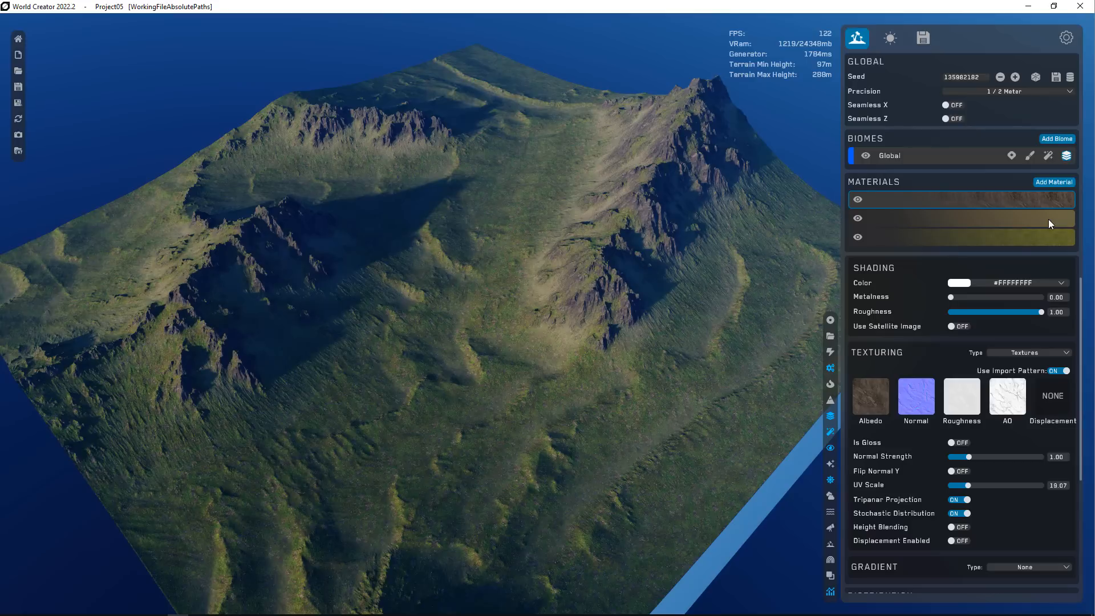
click(961, 238)
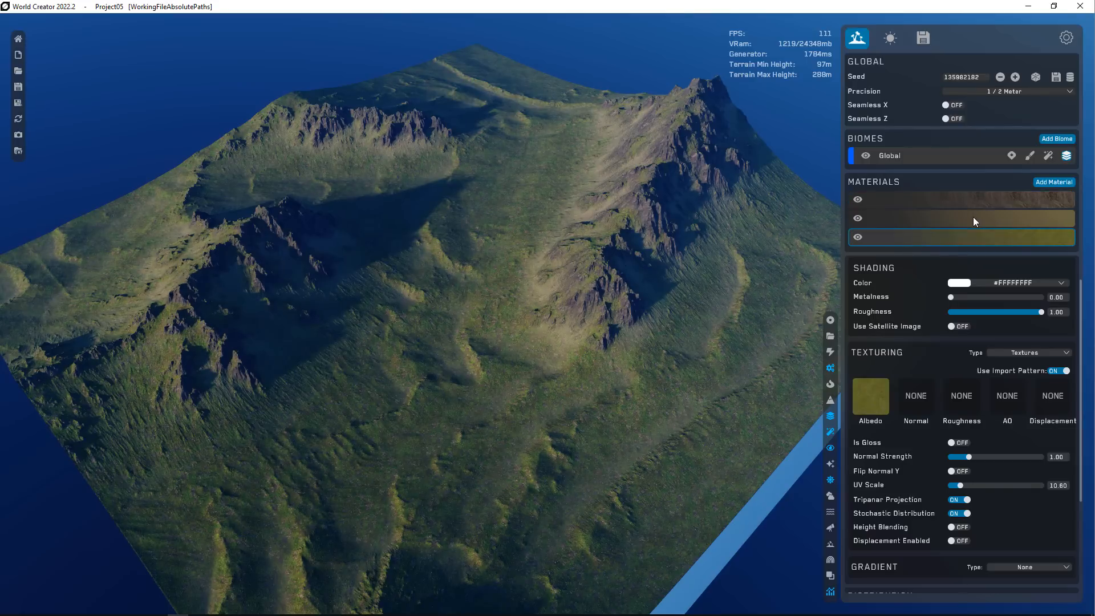
click(973, 218)
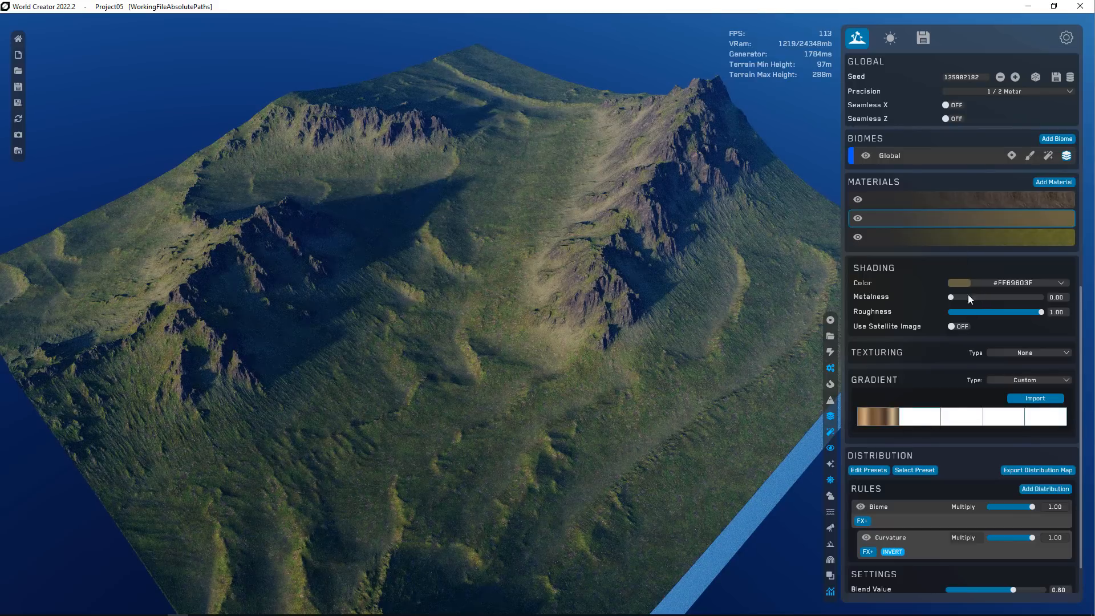
click(973, 200)
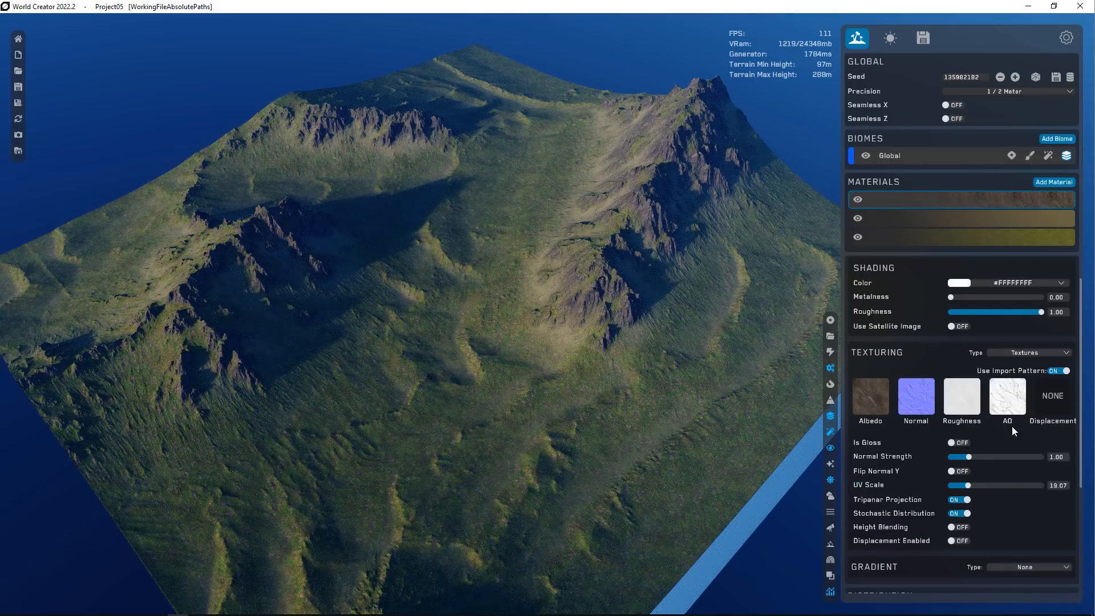
right_drag(684, 403, 707, 393)
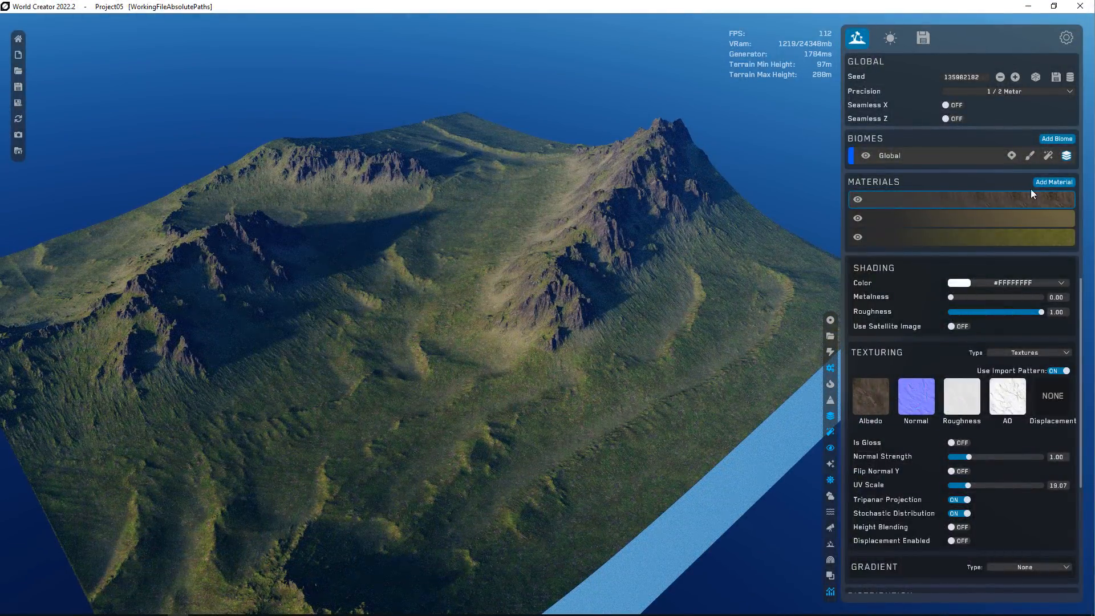
- Add a new material above the cliff rock and set its shading colour to light grey #FFC4C4C4
click(1044, 183)
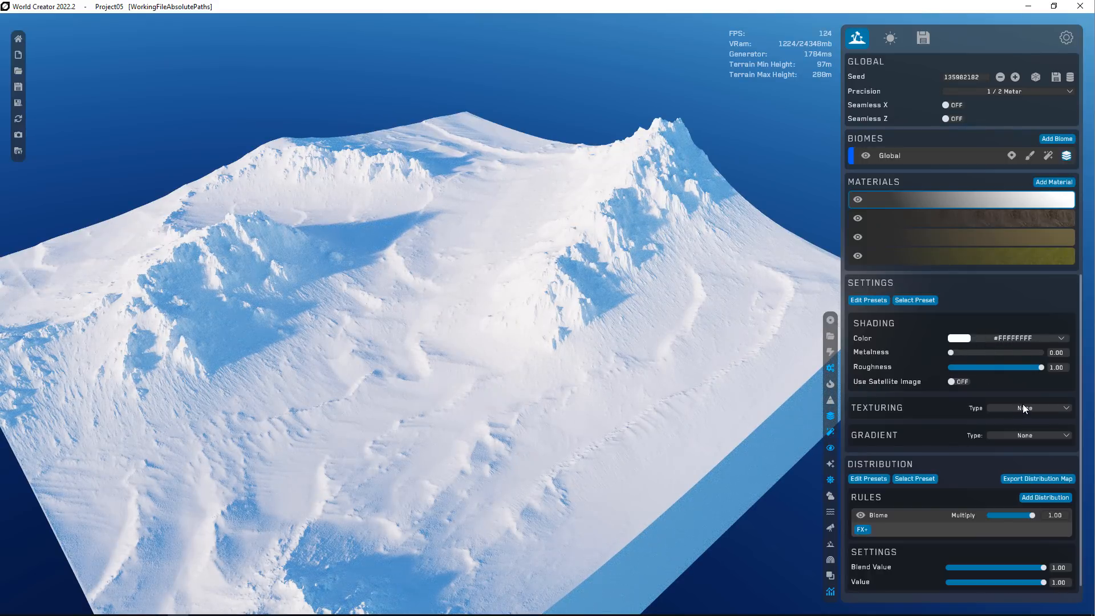
click(1014, 338)
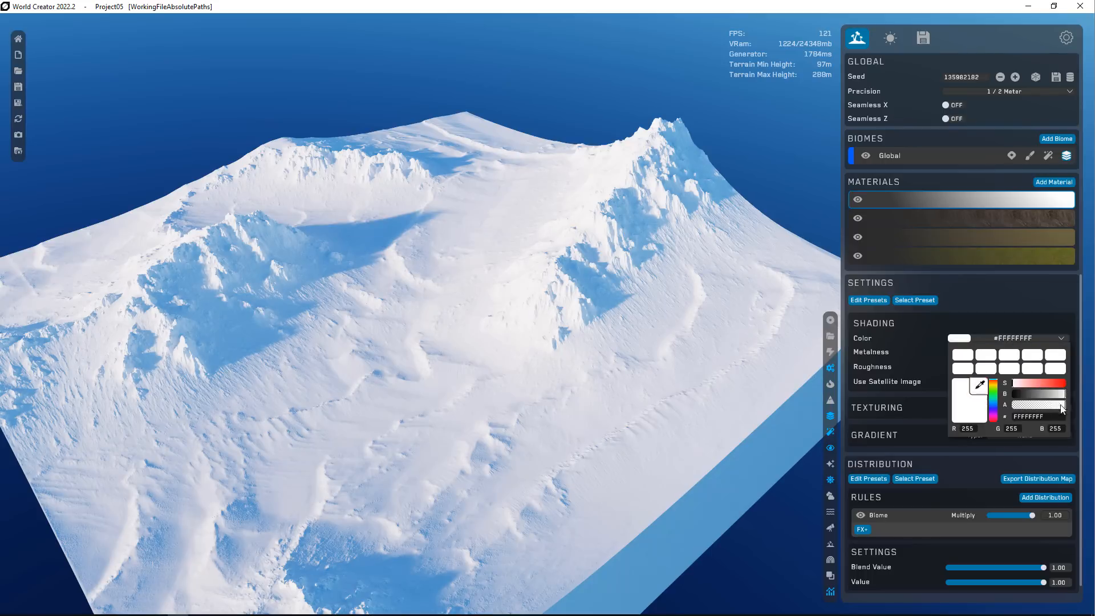
click(1056, 393)
drag(1055, 394, 1052, 394)
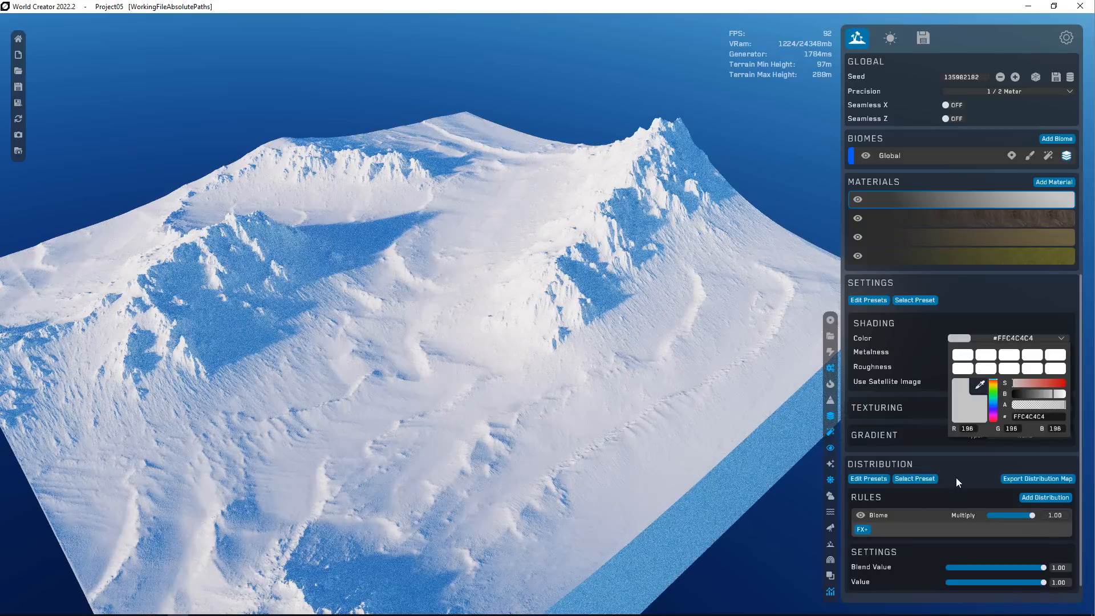
click(929, 502)
- Add a Slope distribution rule to the light grey material with an upper limit of 69.14 and upper smoothness of 16.16
scroll(930, 510, down, 1)
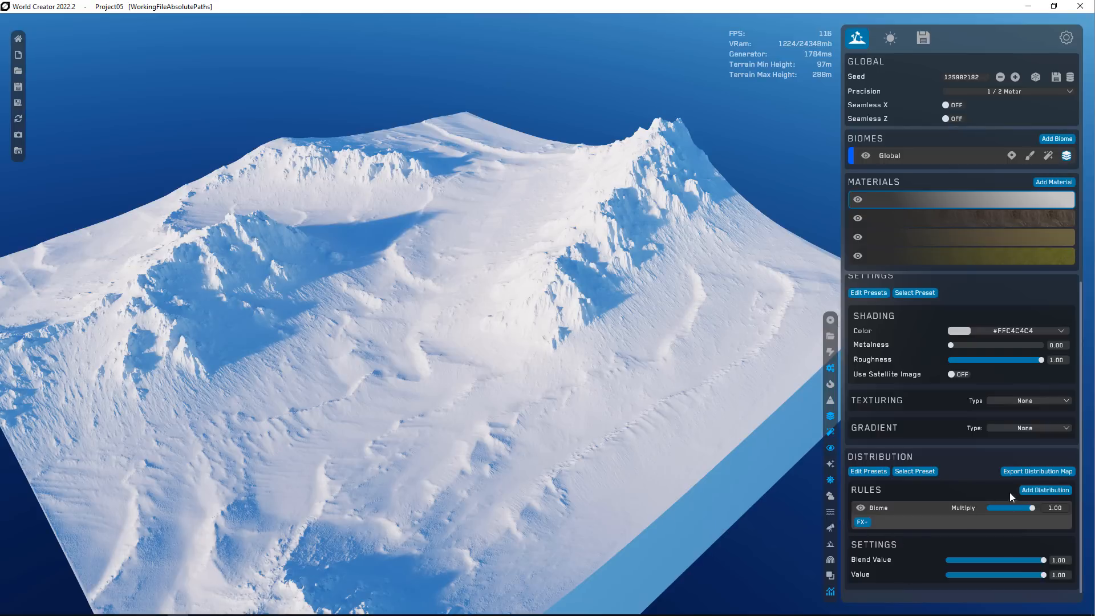
click(1037, 490)
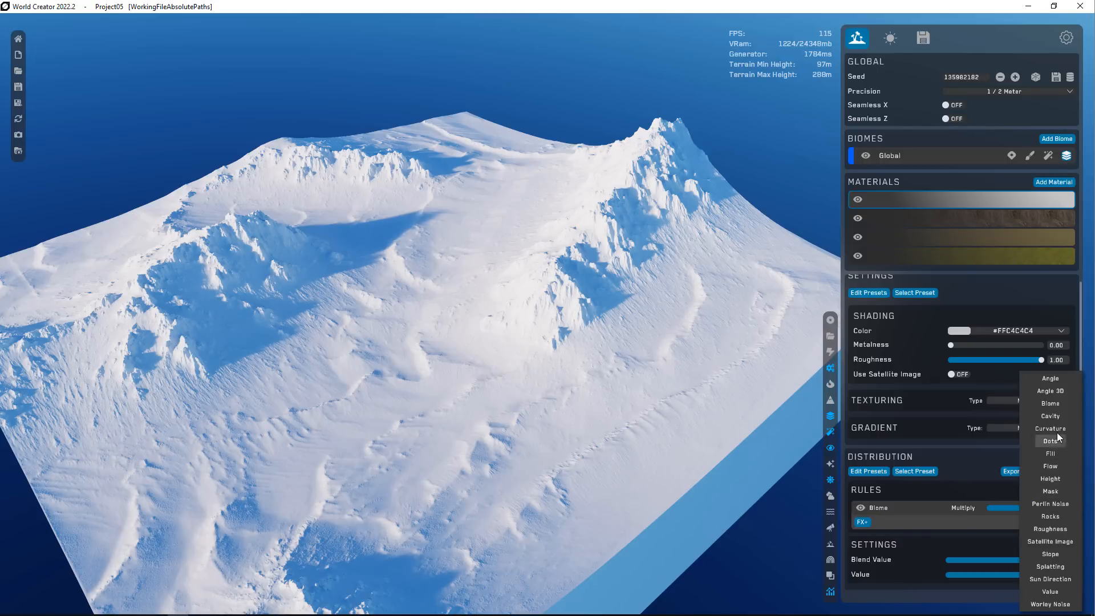
click(1049, 555)
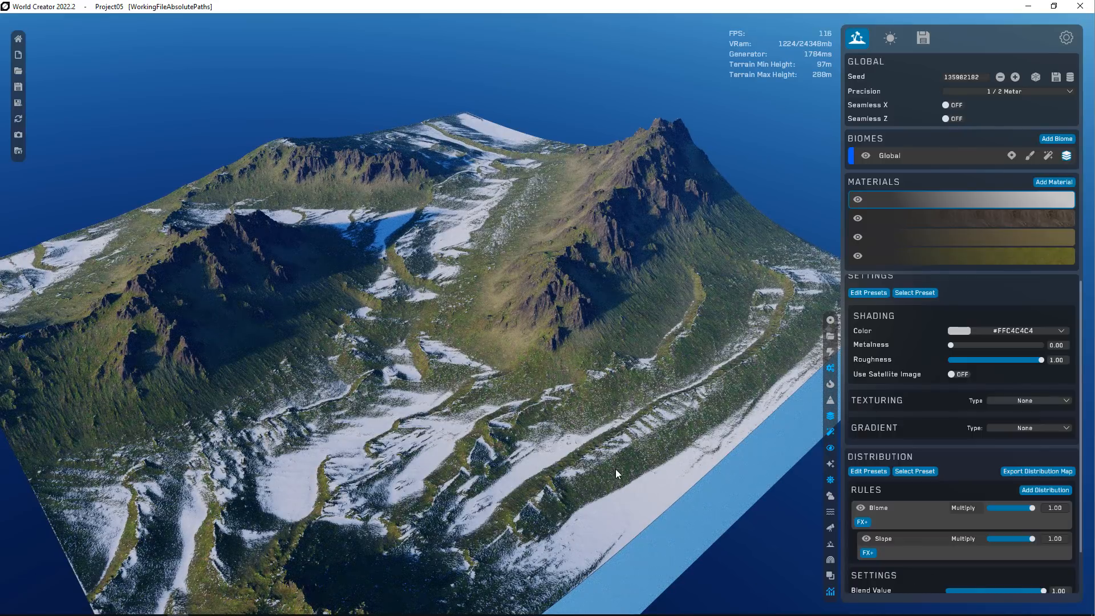
scroll(1058, 520, down, 1)
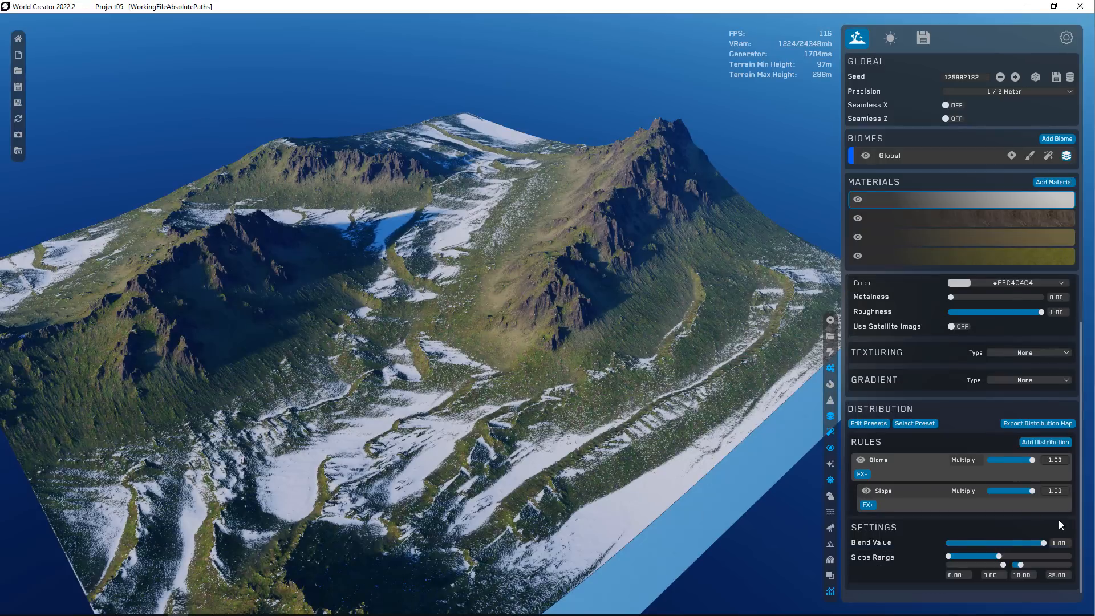
drag(998, 556, 1024, 564)
right_drag(533, 340, 534, 340)
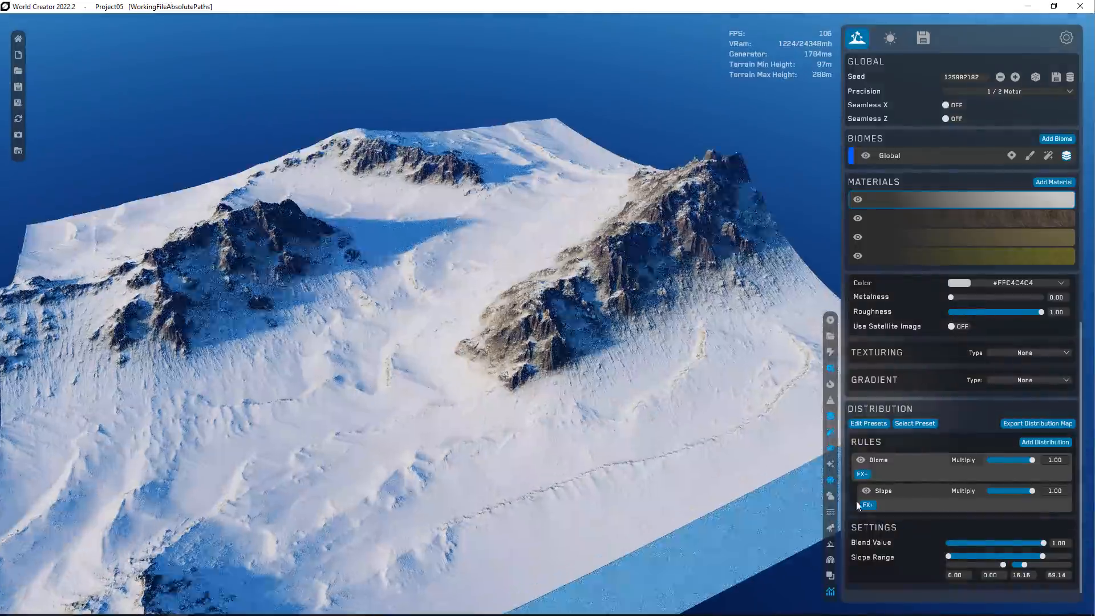
- Set the Slope rule's lower limit to about 39 with a smoothness of 15.04 and check the coverage up close
drag(949, 558, 999, 556)
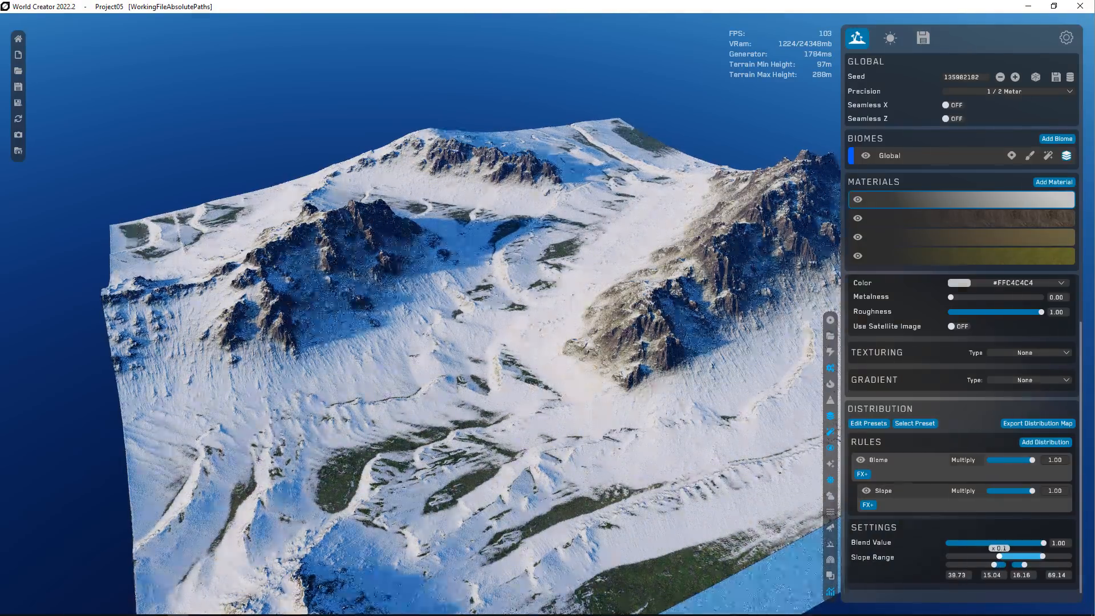
right_drag(542, 320, 564, 432)
key(w)
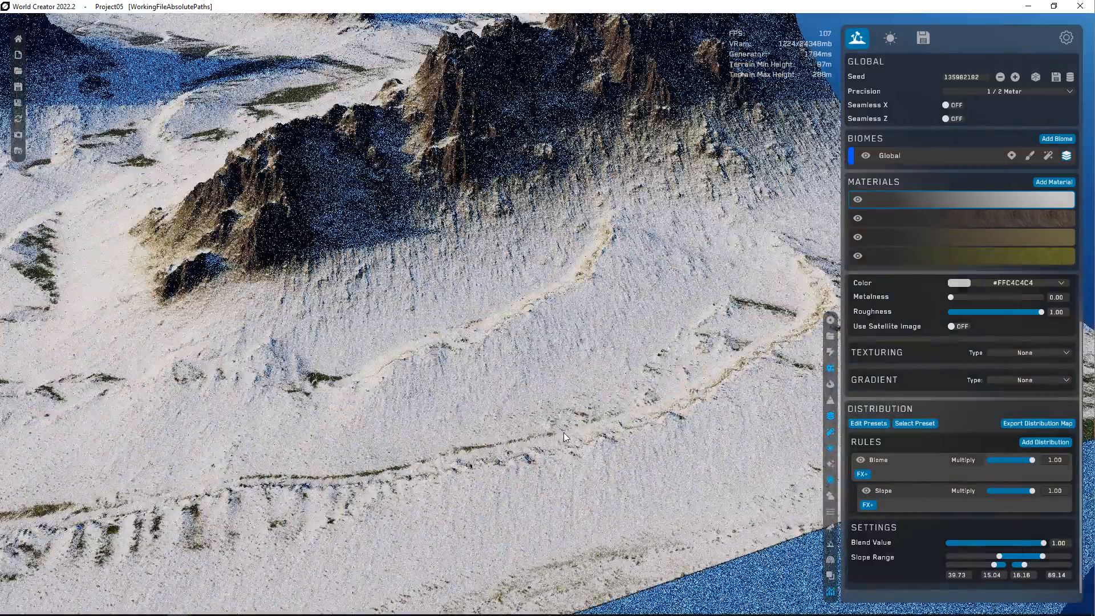
- Add a Height distribution rule to the light grey material beneath its Slope rule
scroll(563, 432, down, 3)
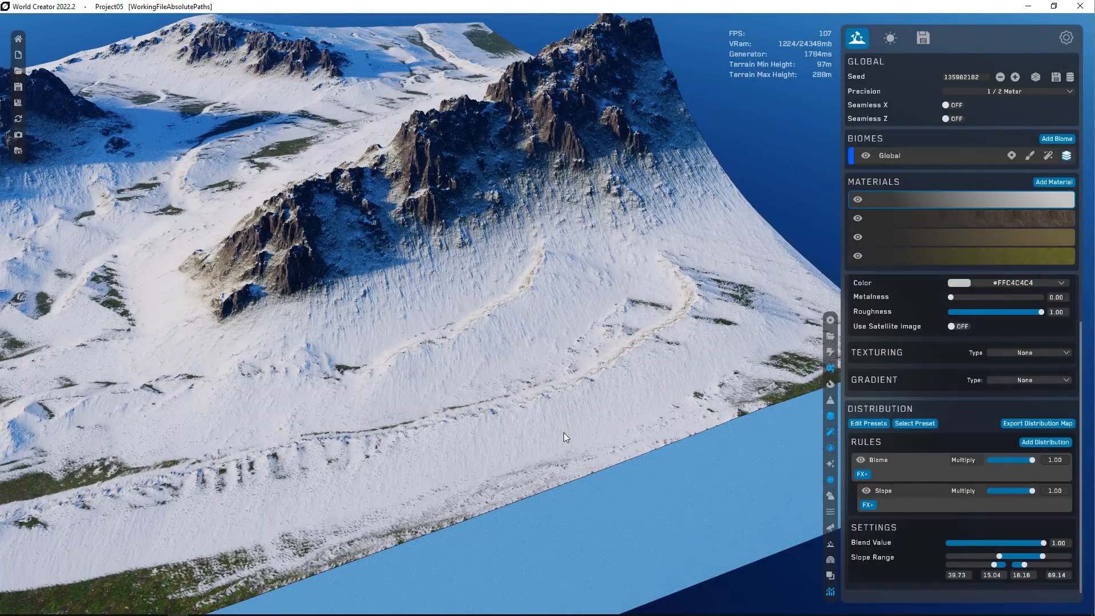
scroll(563, 432, down, 3)
scroll(316, 238, up, 6)
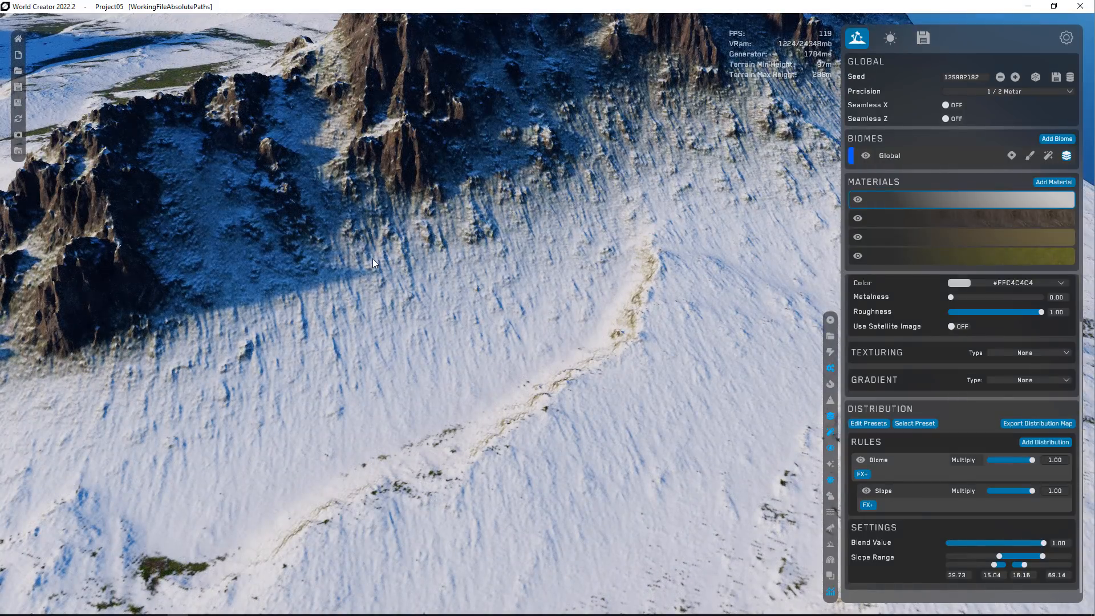
scroll(349, 310, down, 5)
middle_drag(278, 320, 429, 371)
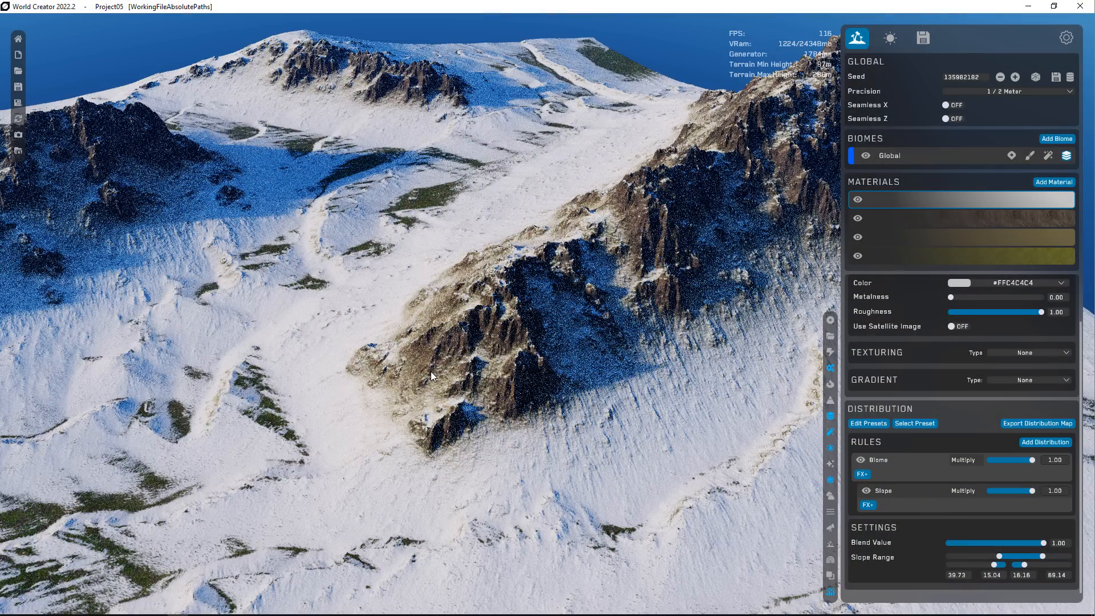
scroll(430, 371, down, 4)
right_drag(421, 281, 429, 317)
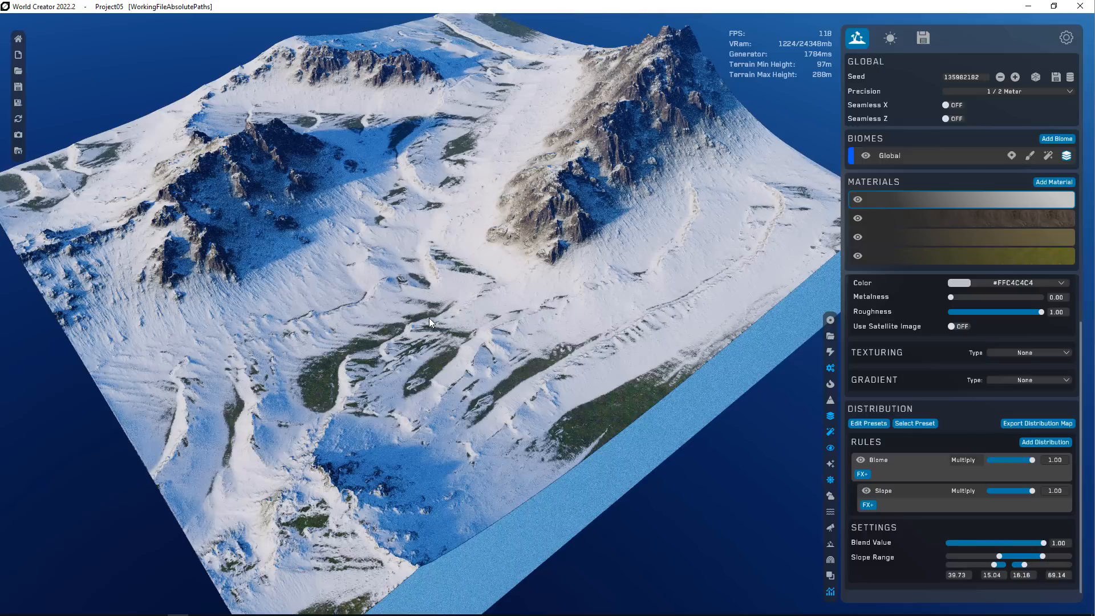
click(1049, 442)
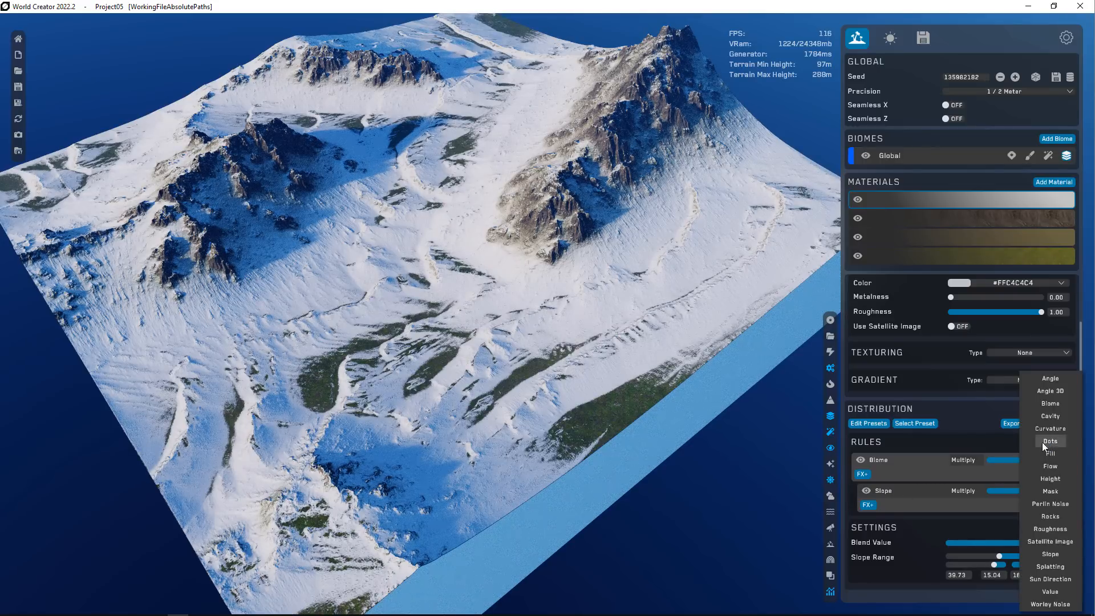
click(1050, 479)
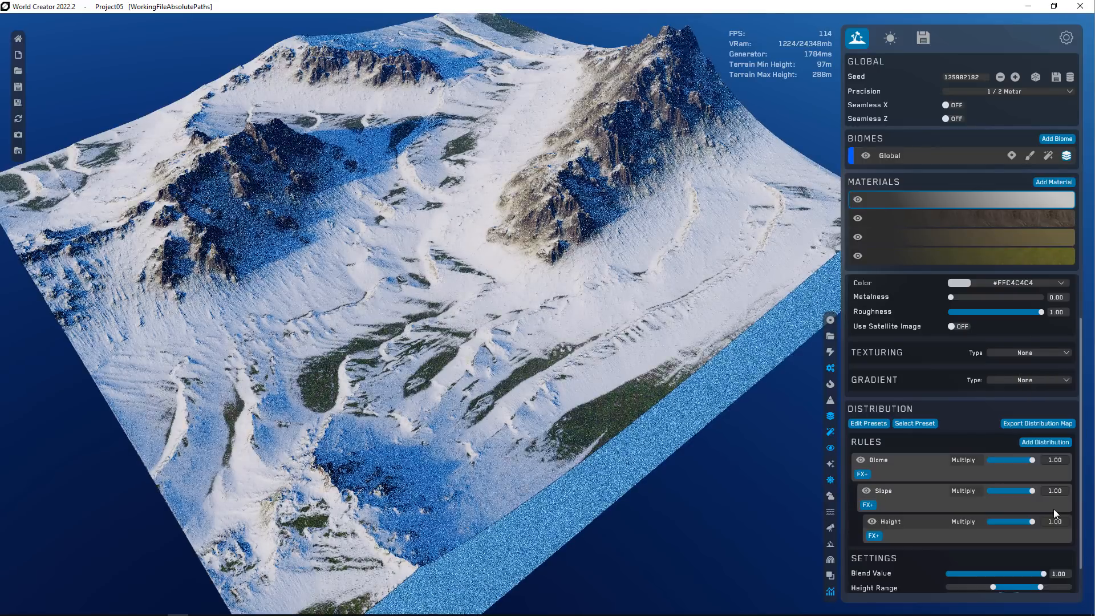
- With the distribution preview on, set the Height rule's lower limit to about 138, lower smoothness to about 32 and upper limit to 500
click(831, 386)
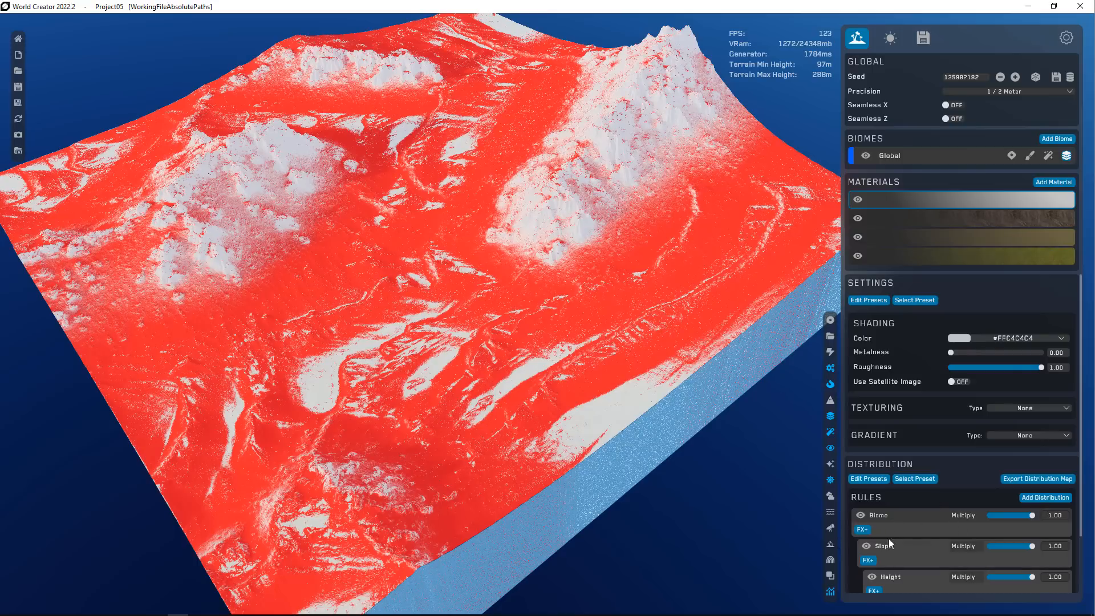
scroll(889, 539, down, 2)
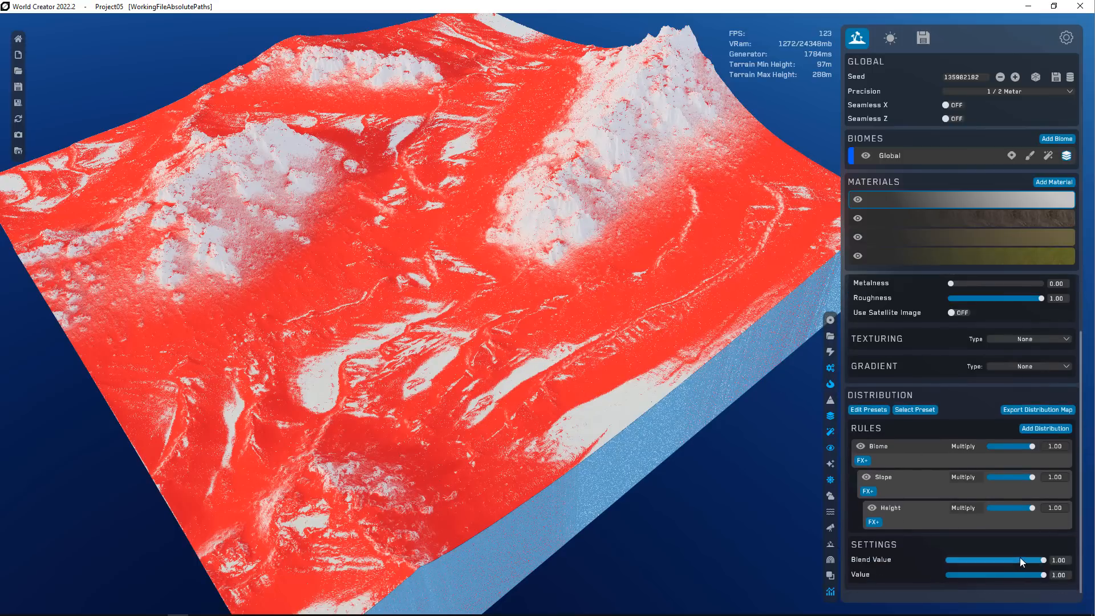
click(896, 509)
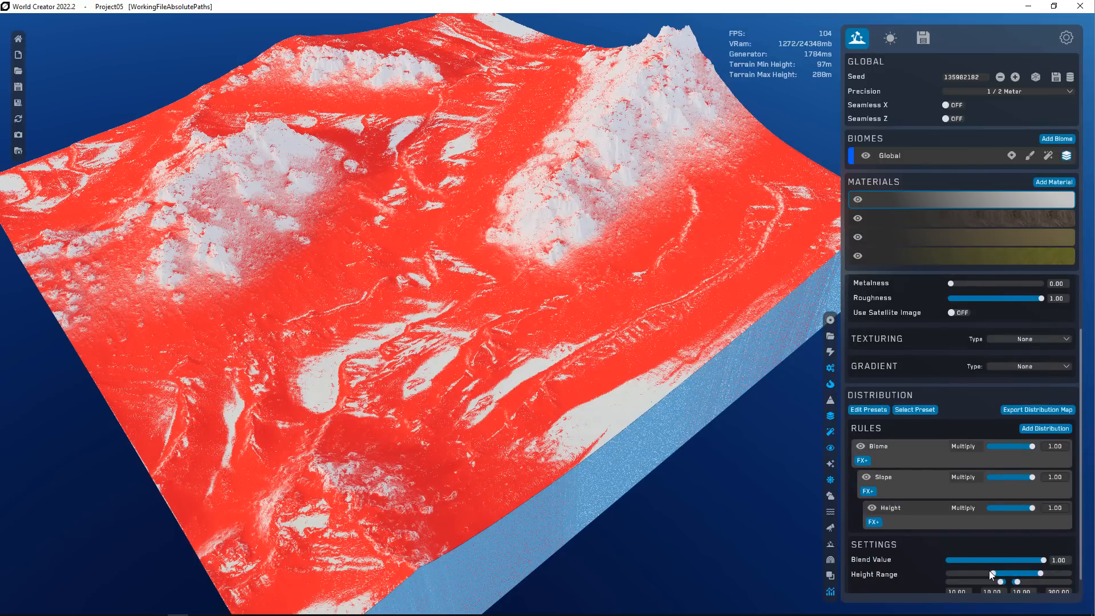
drag(991, 574, 1009, 573)
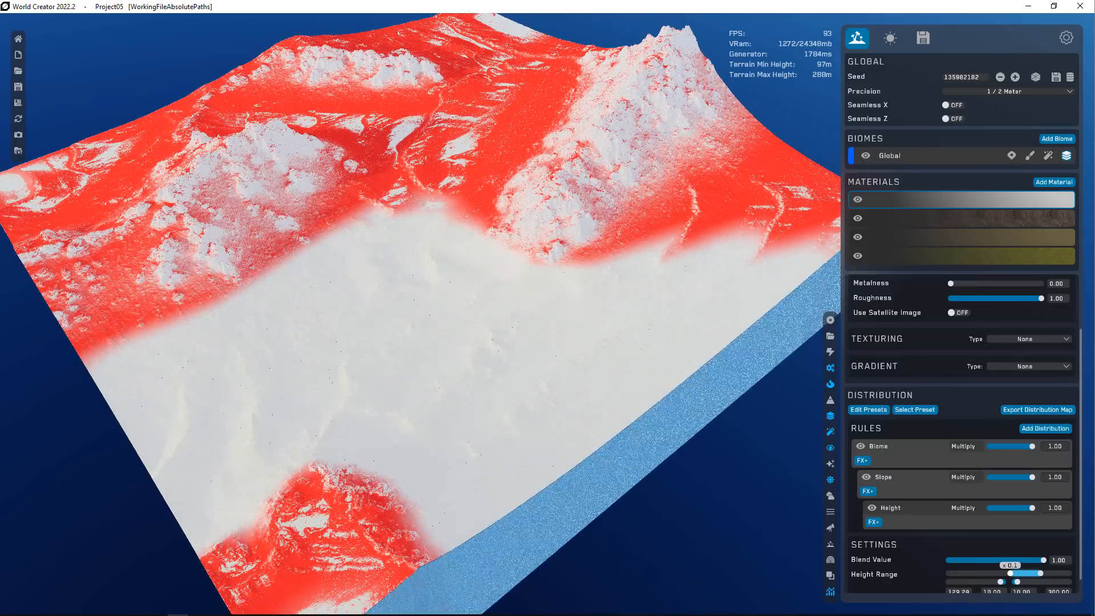
drag(1000, 582, 1070, 573)
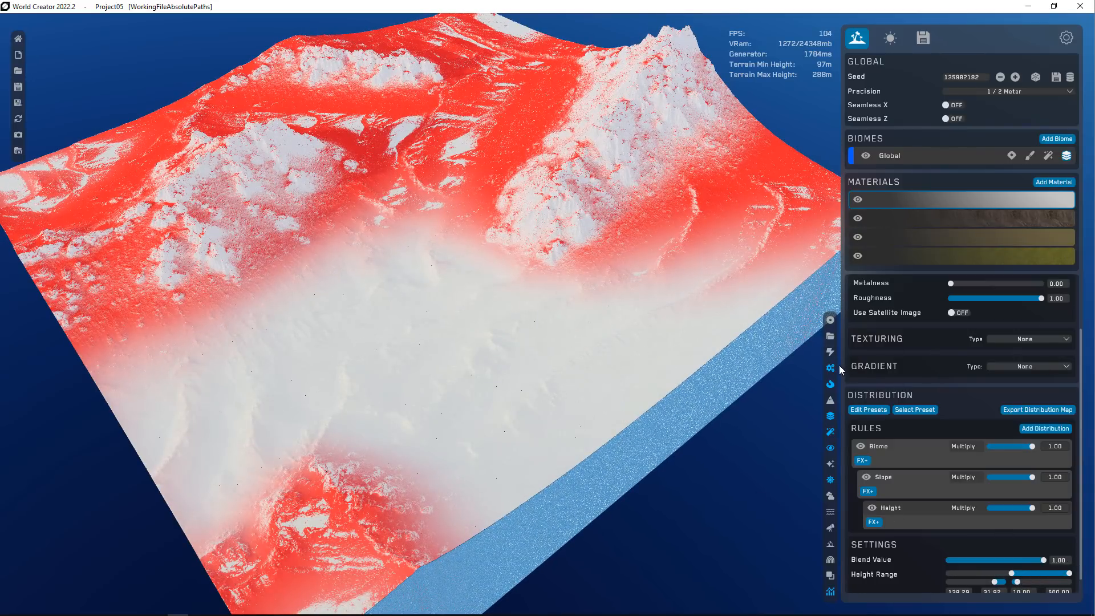
click(831, 384)
right_drag(654, 327, 598, 182)
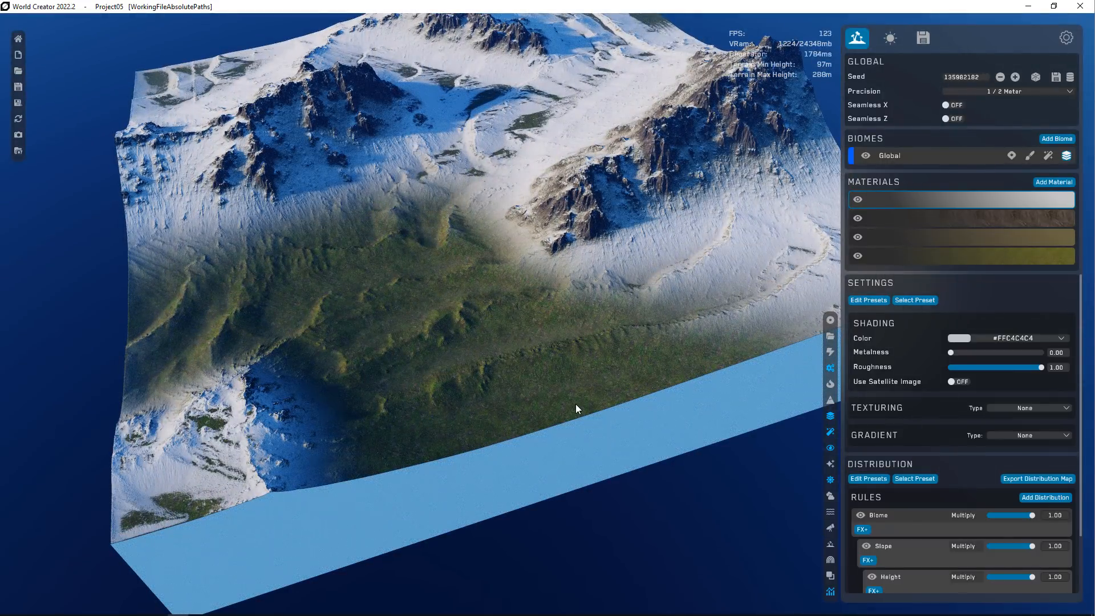
right_drag(433, 308, 407, 345)
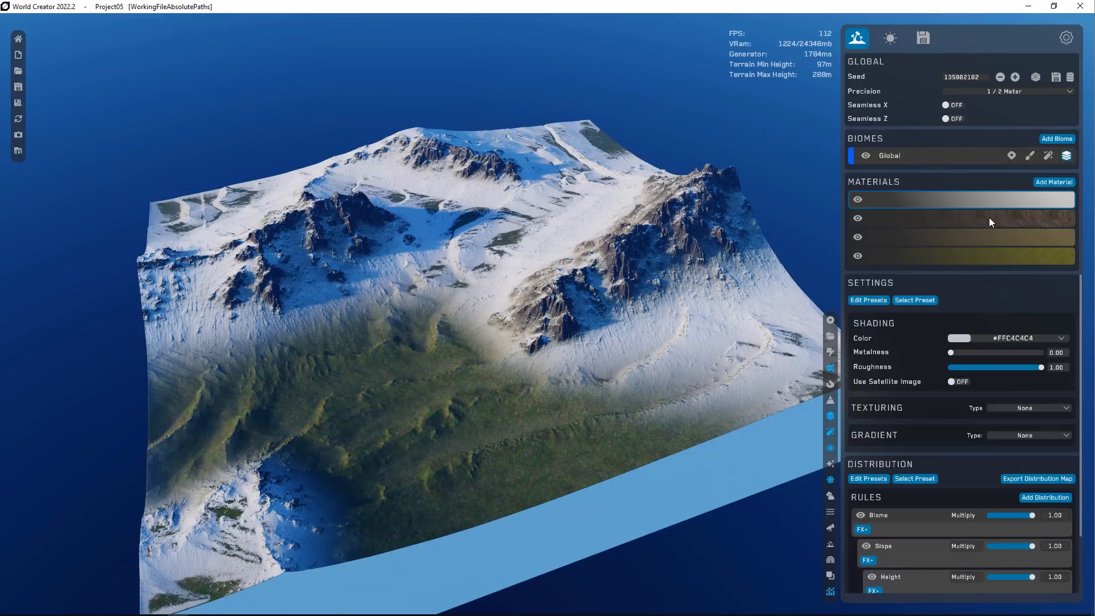
- Review the settings of the cliff rock, brown gradient and light grey materials, and look at the export presets
click(1010, 221)
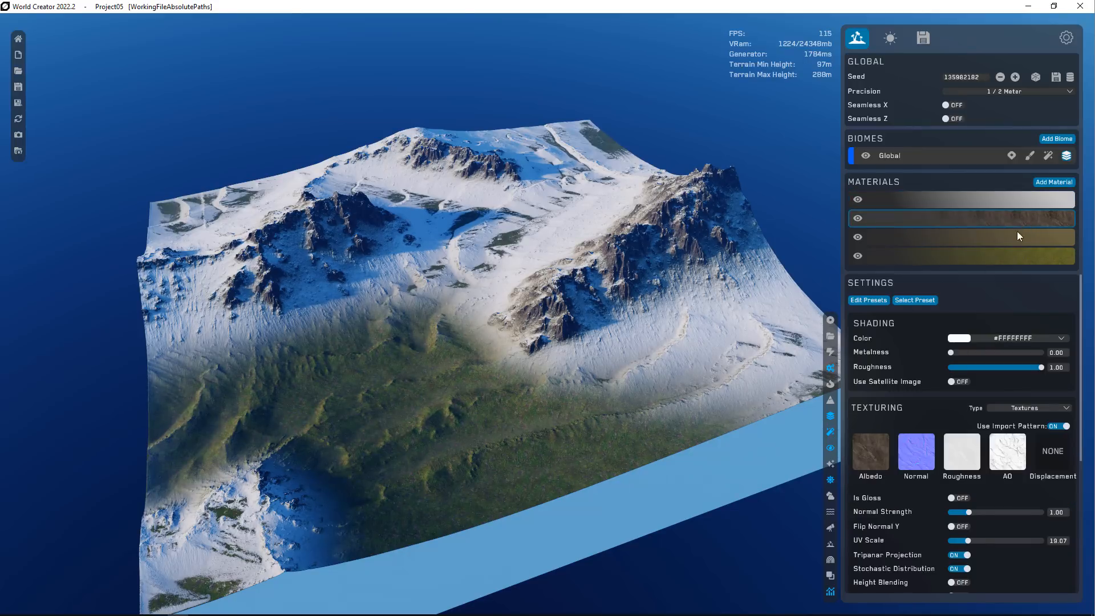
click(1013, 237)
click(1009, 224)
click(1014, 200)
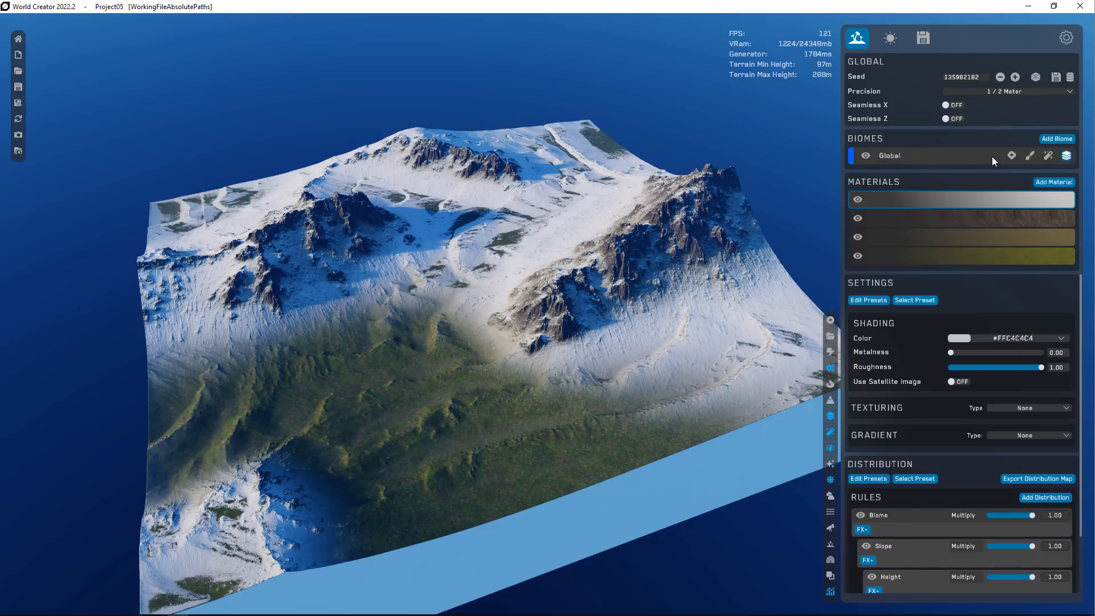
click(922, 39)
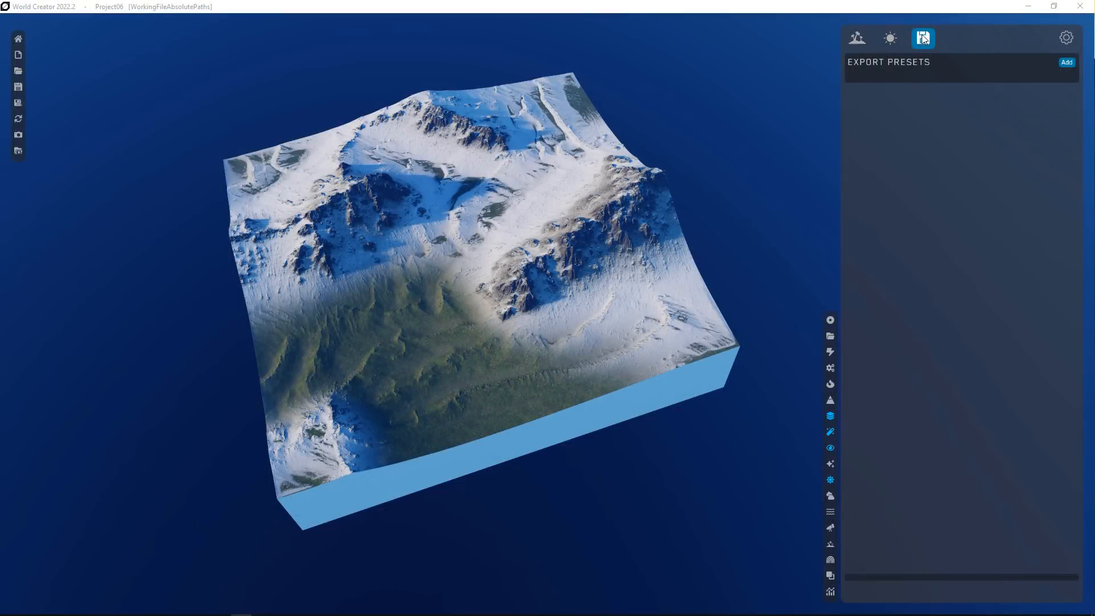
click(859, 40)
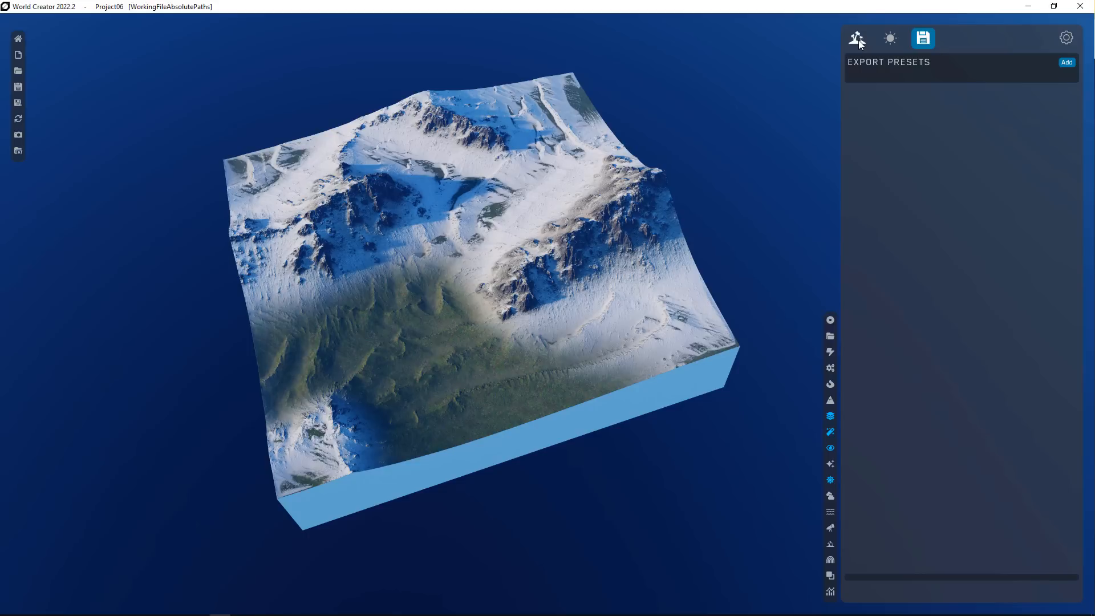
click(857, 43)
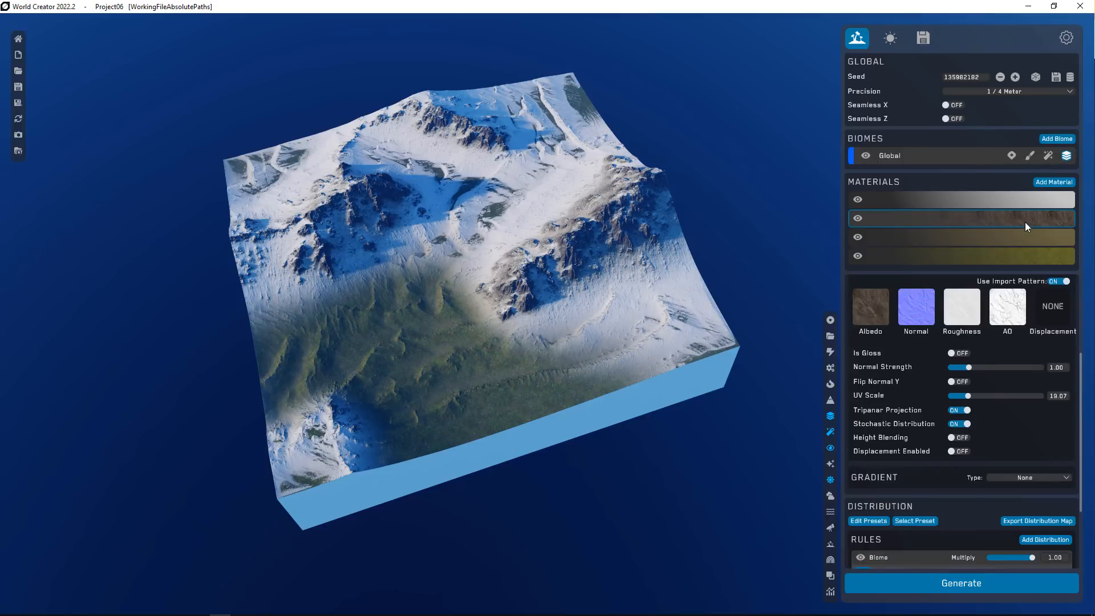
- Export the cliff rock material's distribution map as a PNG named rock and check the exported image
click(967, 239)
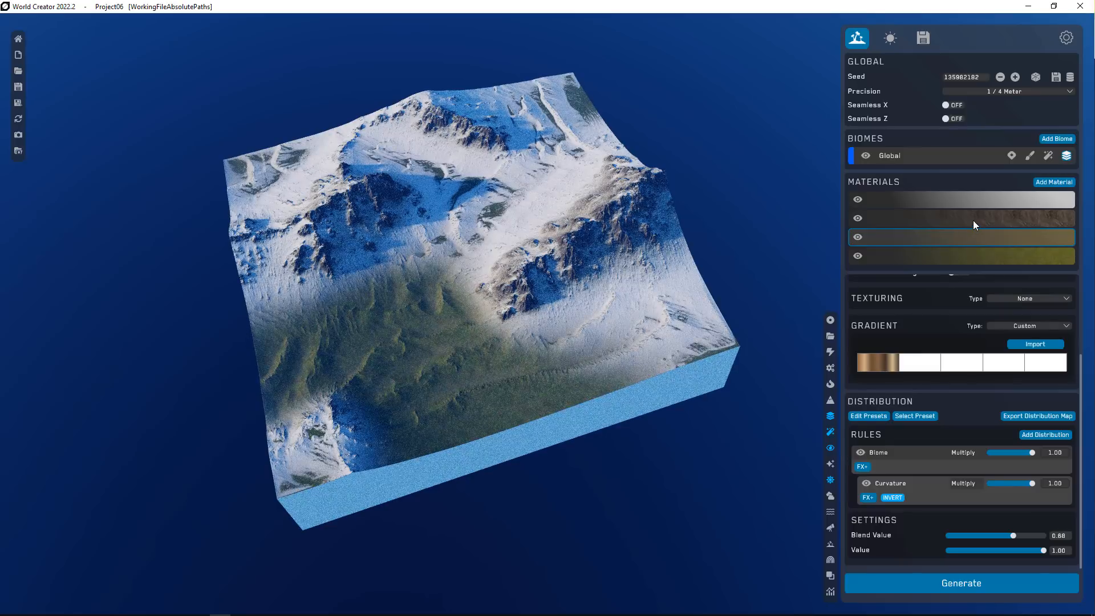
click(973, 220)
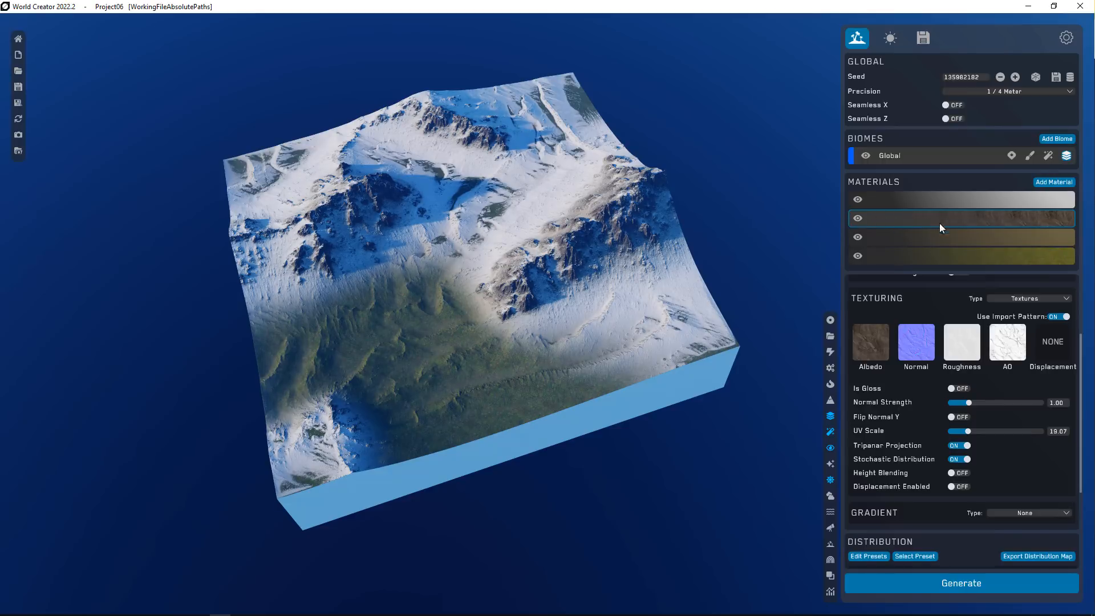
scroll(990, 480, down, 5)
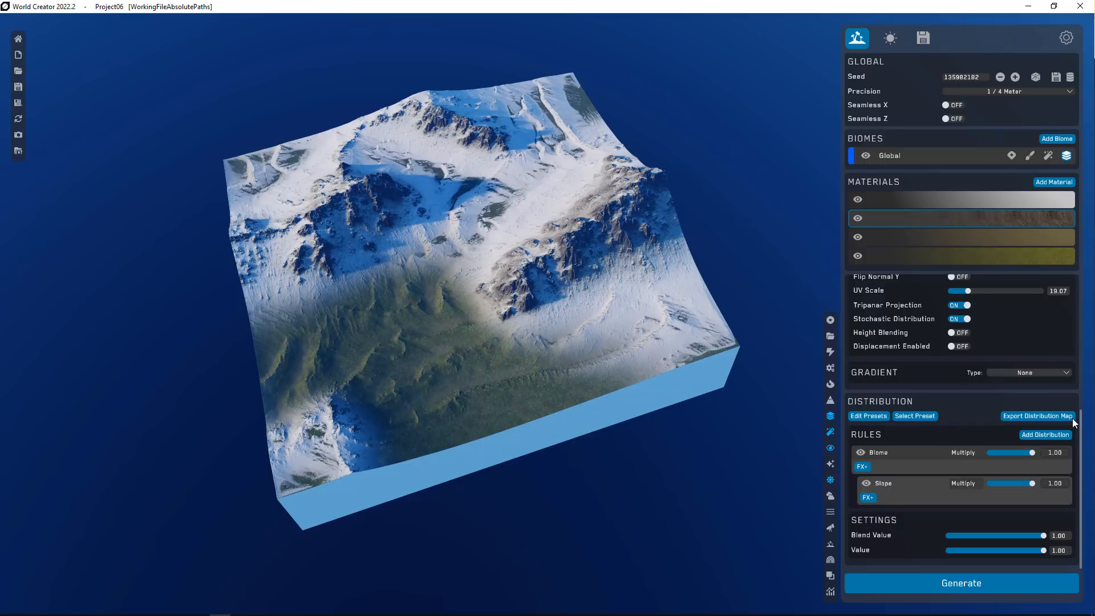
click(1028, 415)
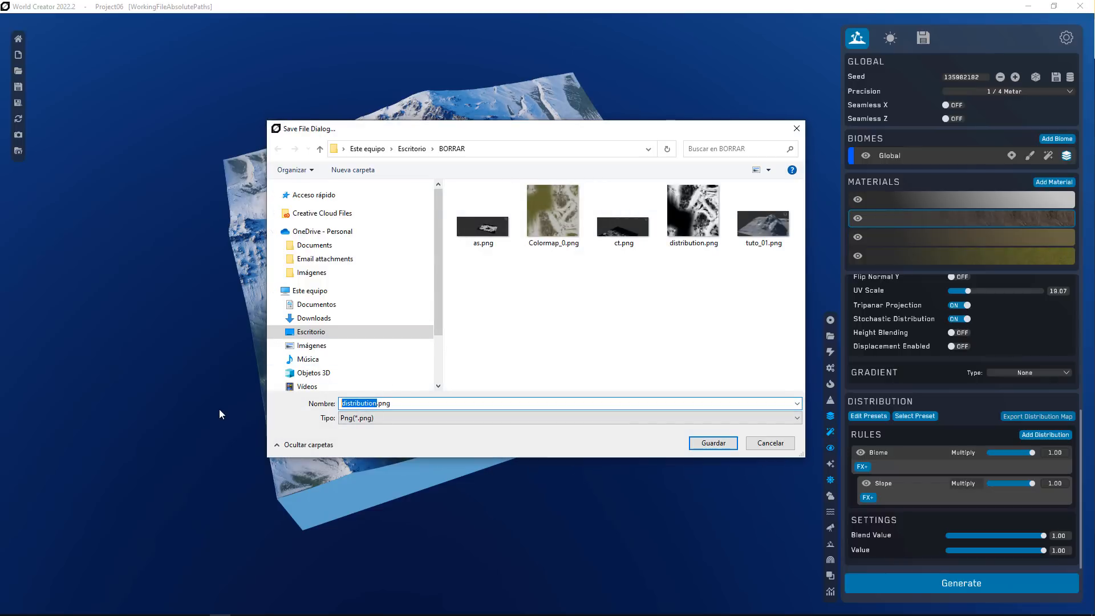
text(rock)
key(Return)
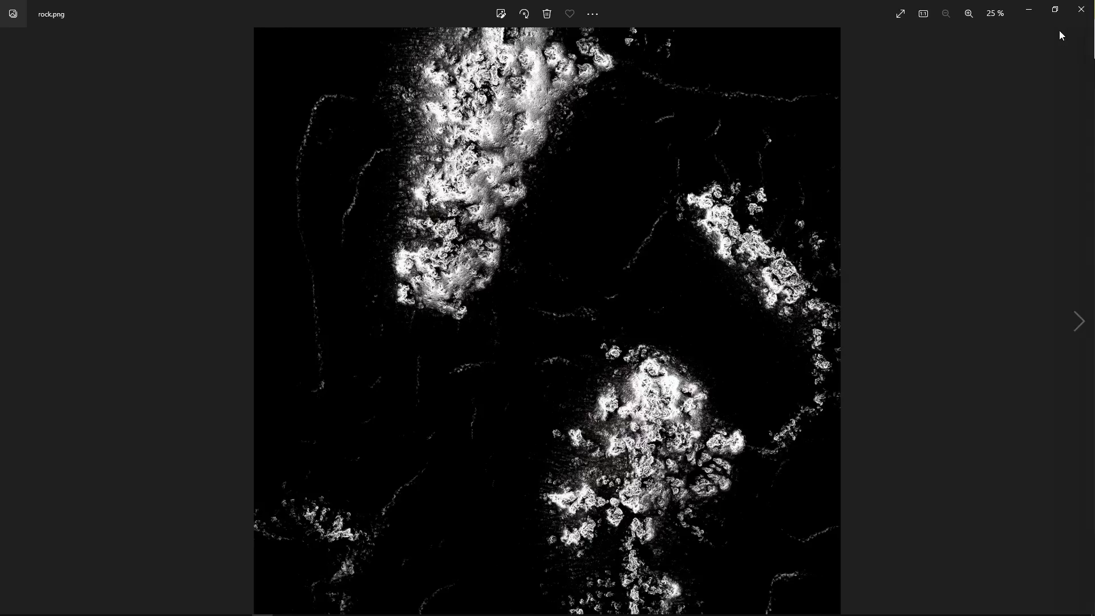
click(1081, 10)
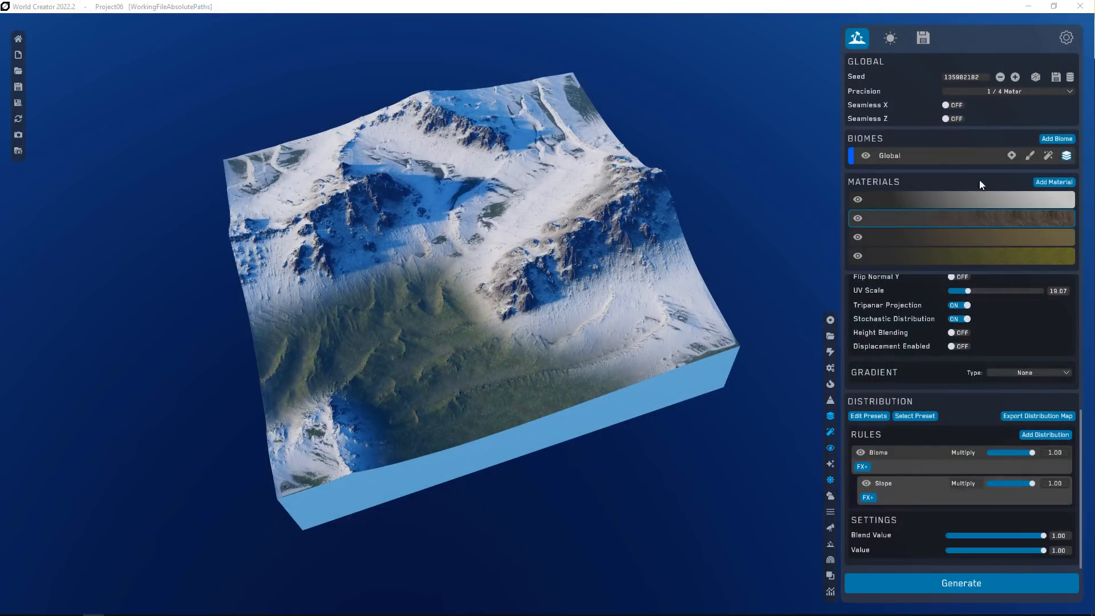
- Add a Mesh export preset for the terrain
click(920, 42)
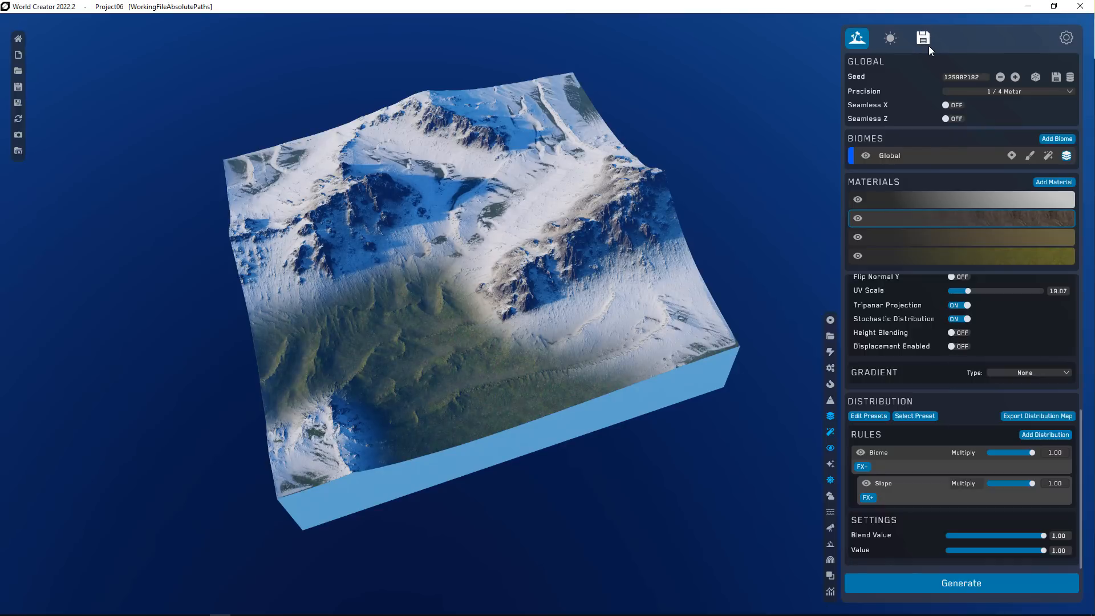
click(923, 41)
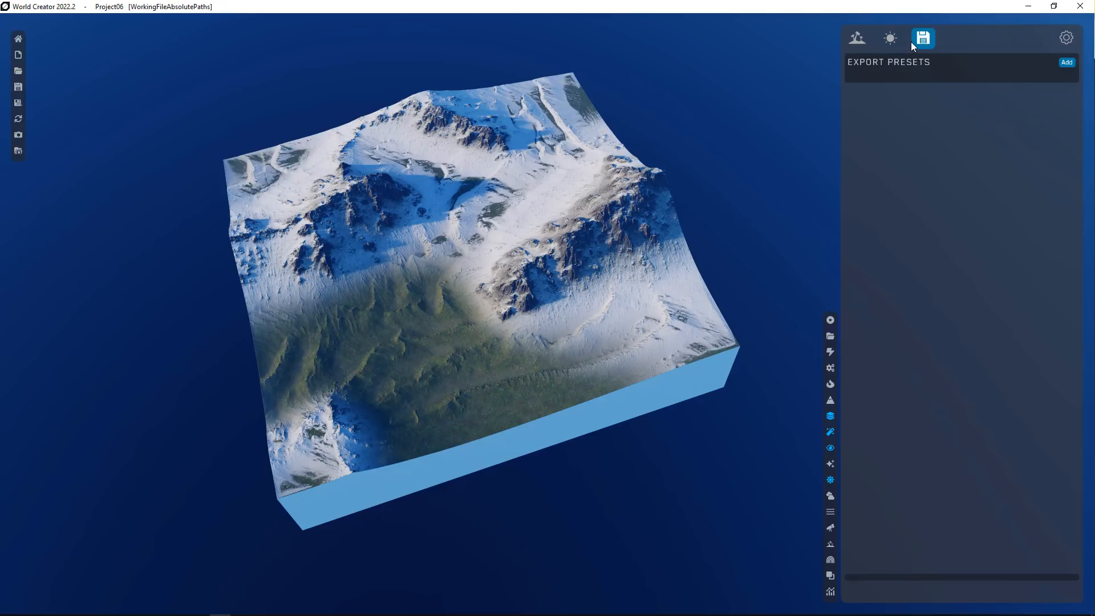
click(1068, 66)
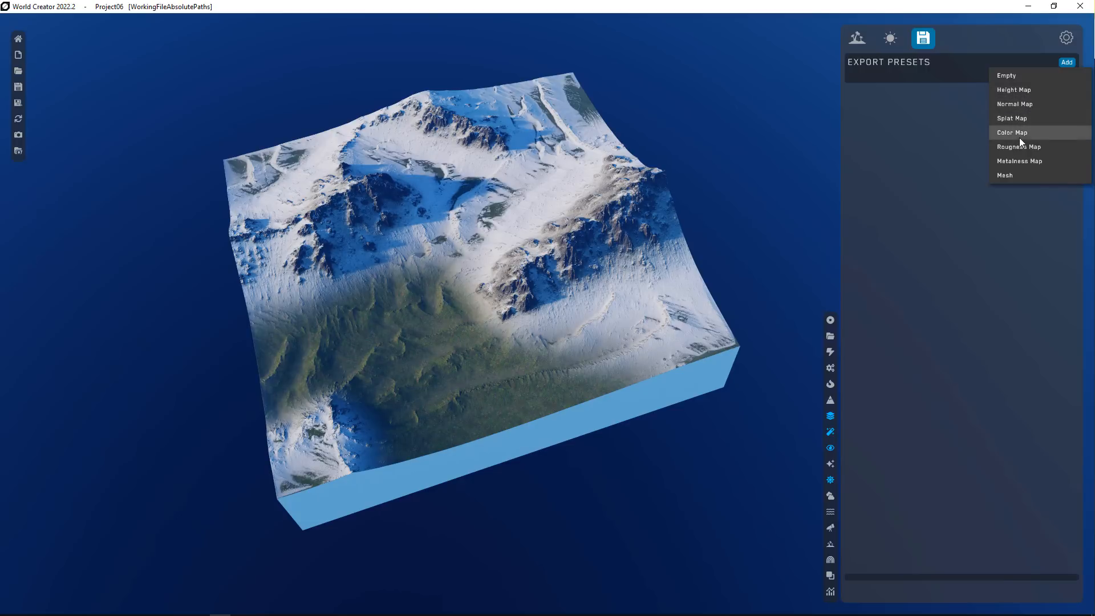
click(1008, 175)
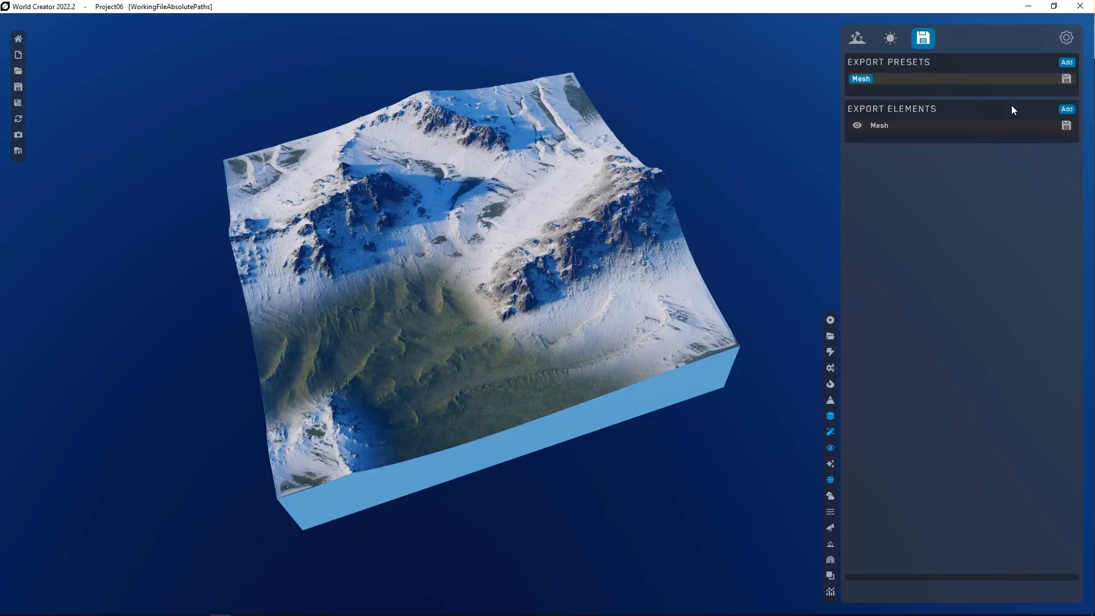
- Set the mesh export element's format to Fbx
click(891, 125)
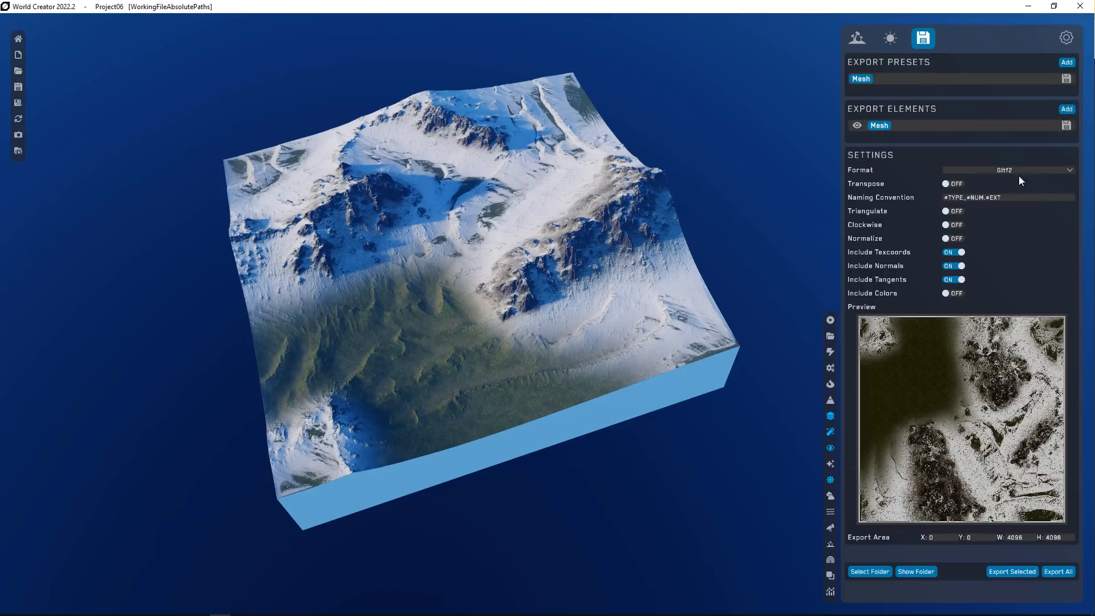
click(1067, 170)
click(960, 220)
click(1030, 170)
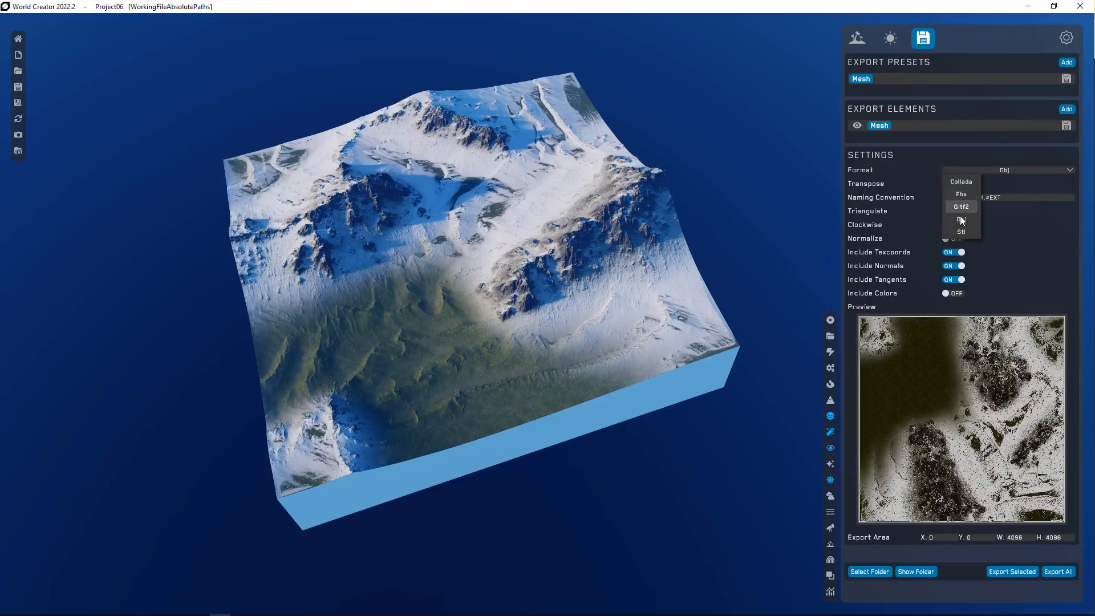
click(961, 194)
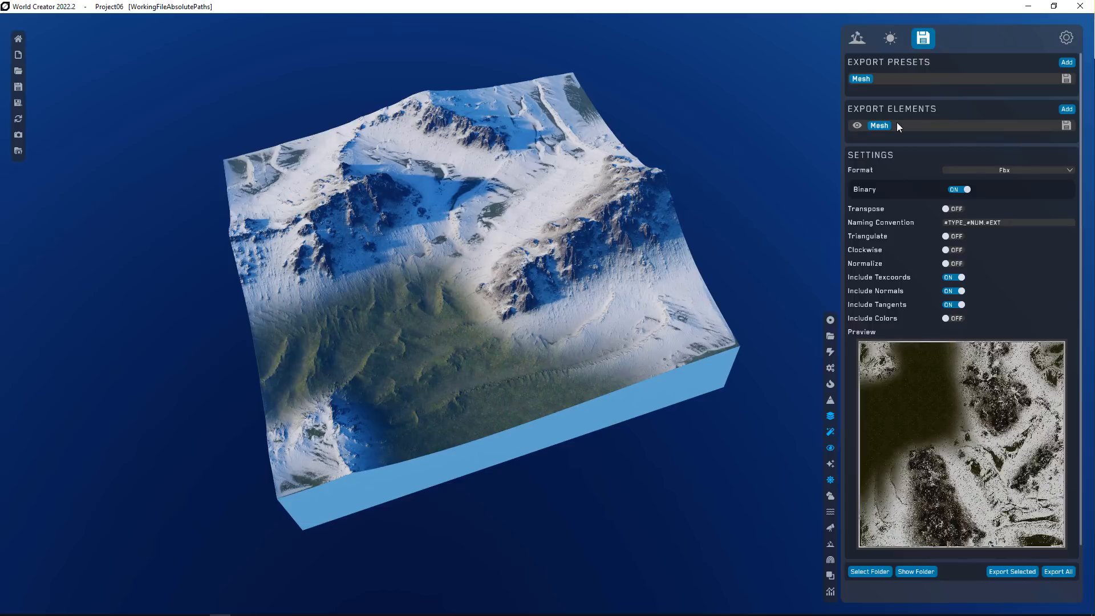
- Add Color Map and Height Map elements to the mesh export preset, using Png format for the color map
click(1067, 108)
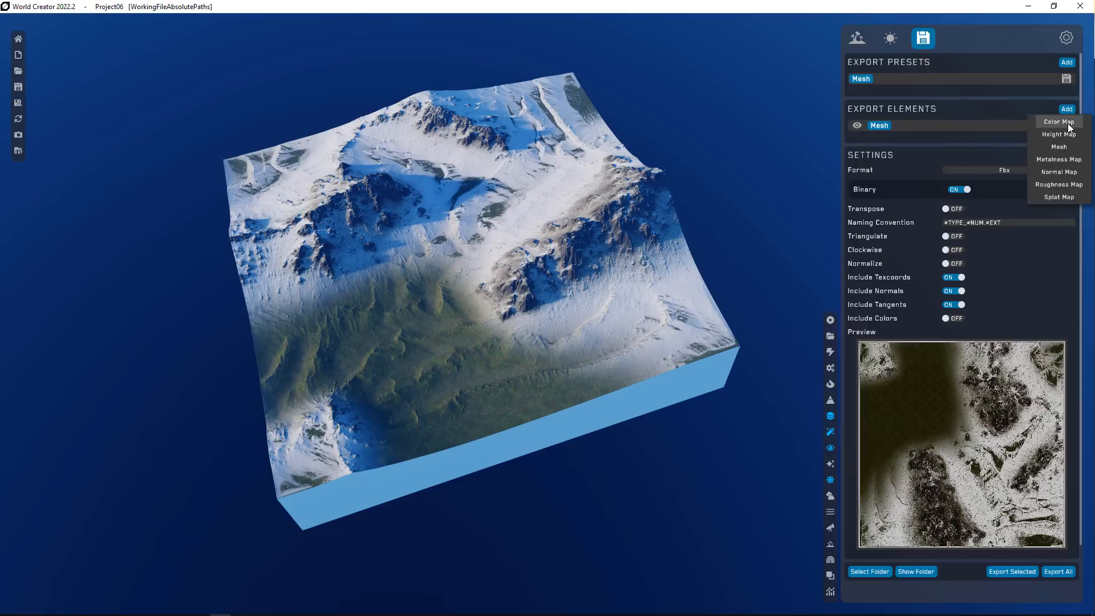
click(1064, 122)
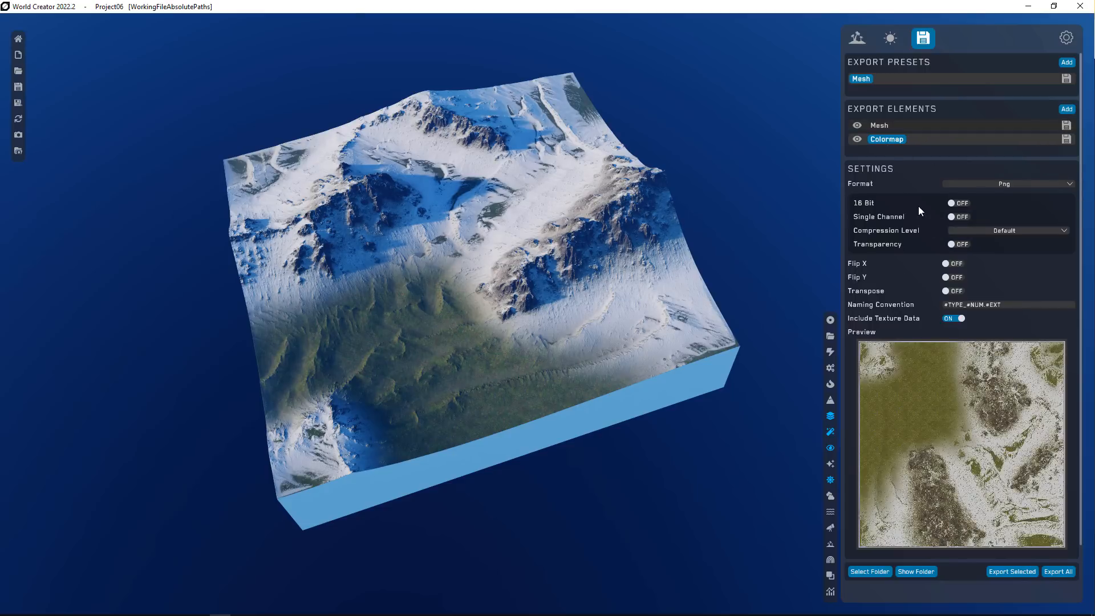
click(999, 183)
click(963, 231)
click(1067, 109)
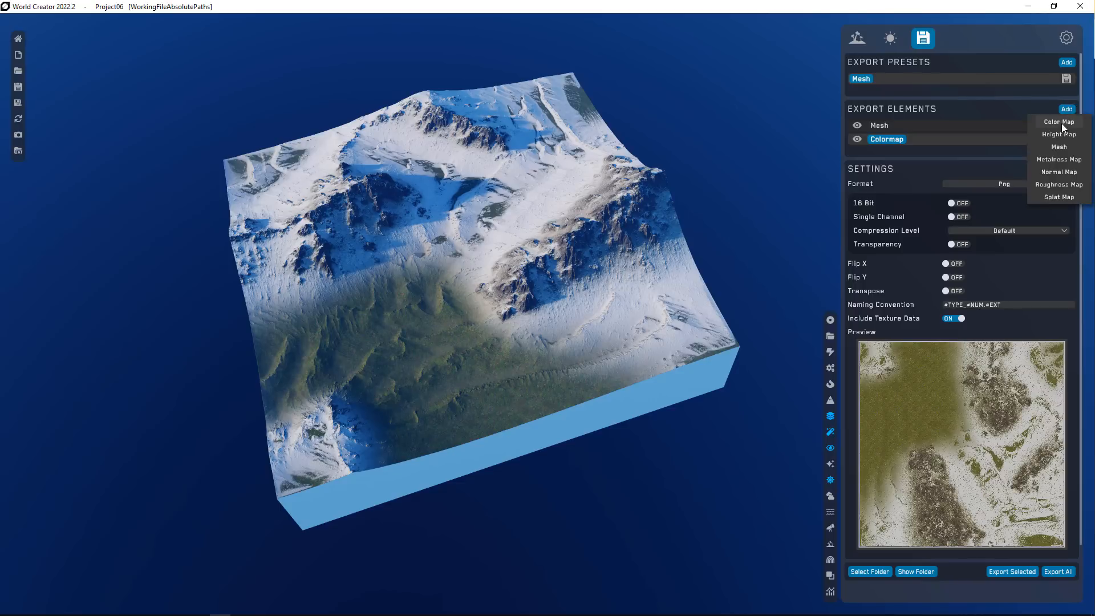
click(1058, 135)
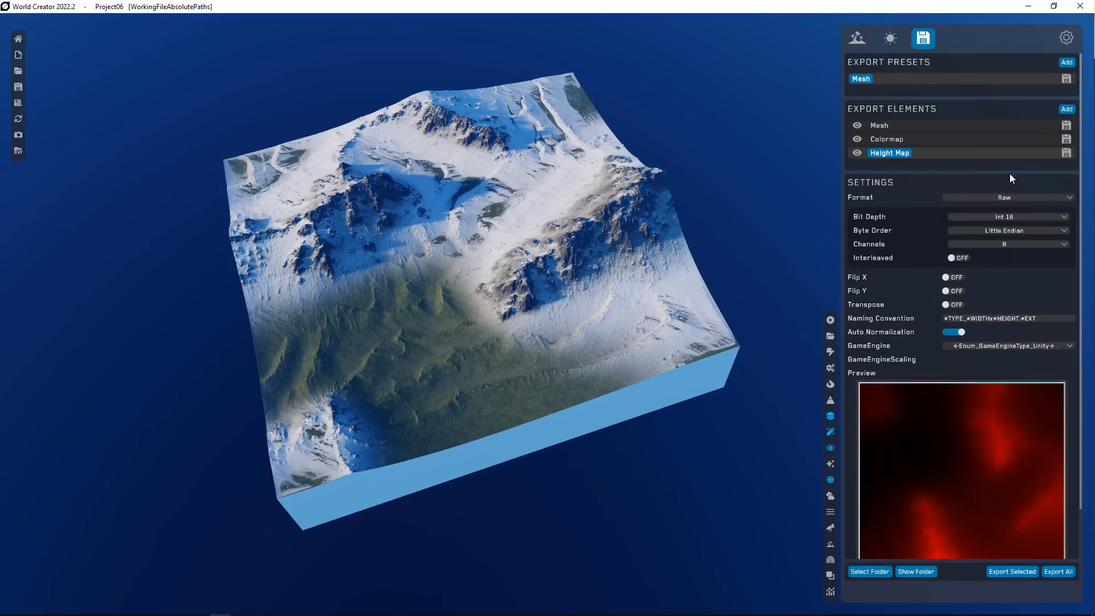
- Set the height map element's export format to Exr and turn off its Normalize option
click(989, 199)
click(958, 222)
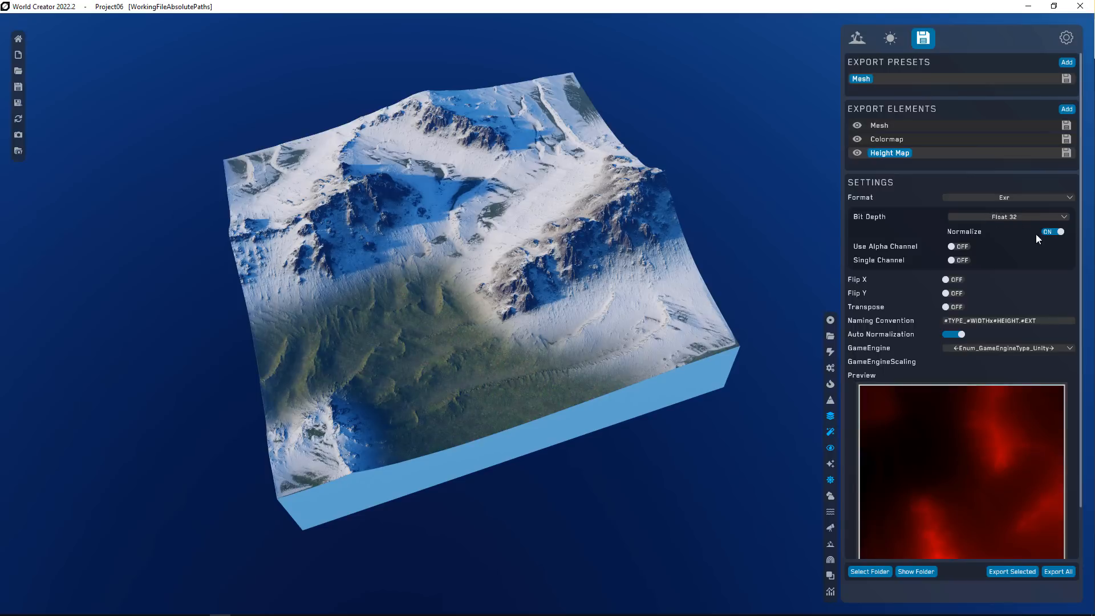
click(1056, 233)
click(1057, 232)
click(1057, 233)
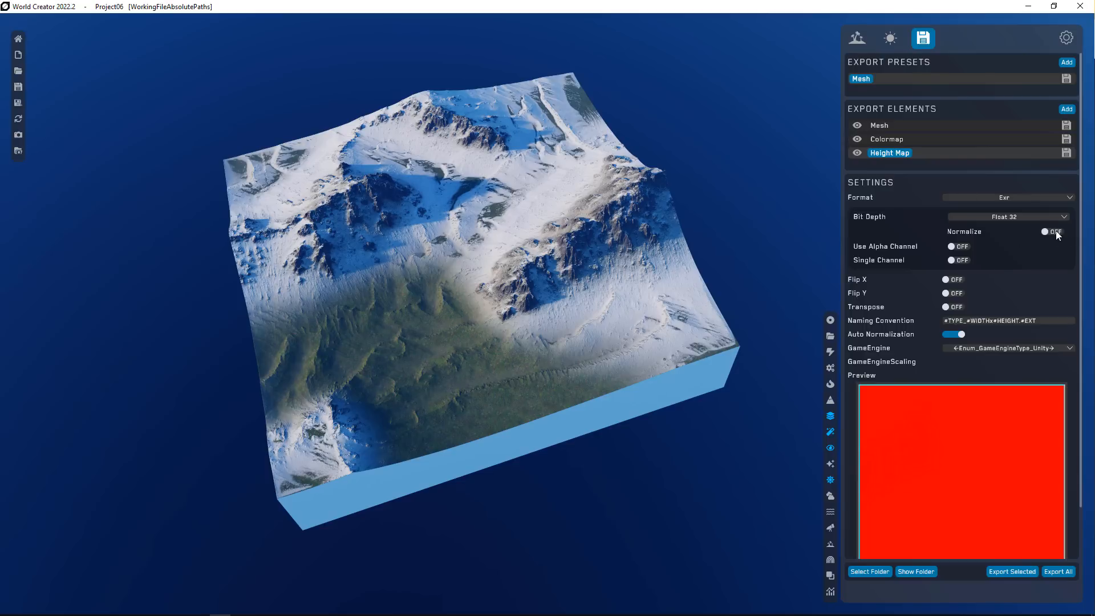
- Turn off Auto Normalization for the height map and set its minimum height to 0
click(952, 334)
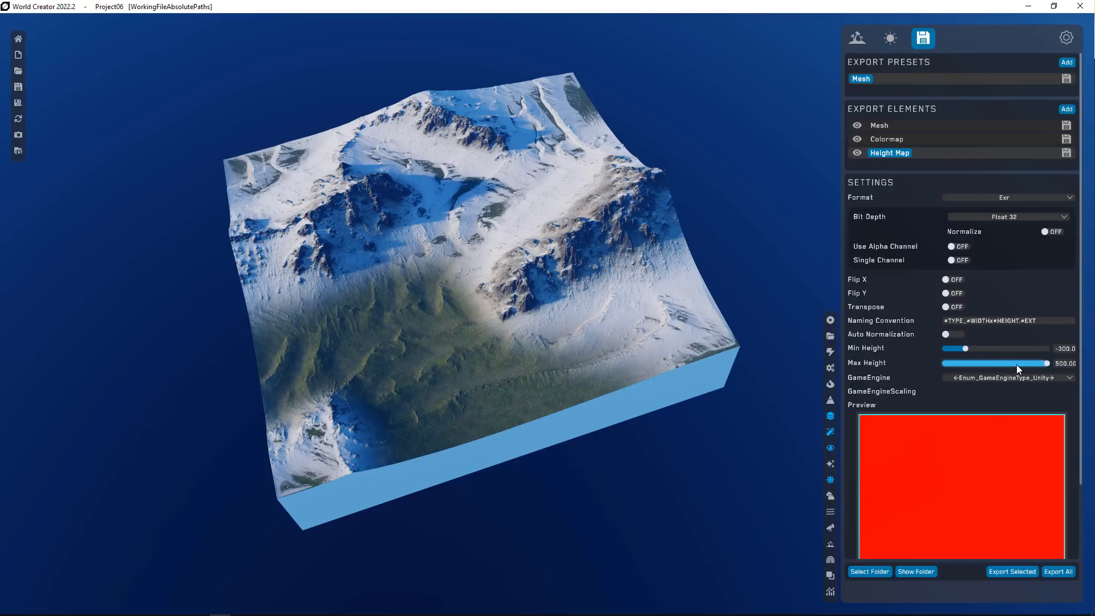
click(1060, 348)
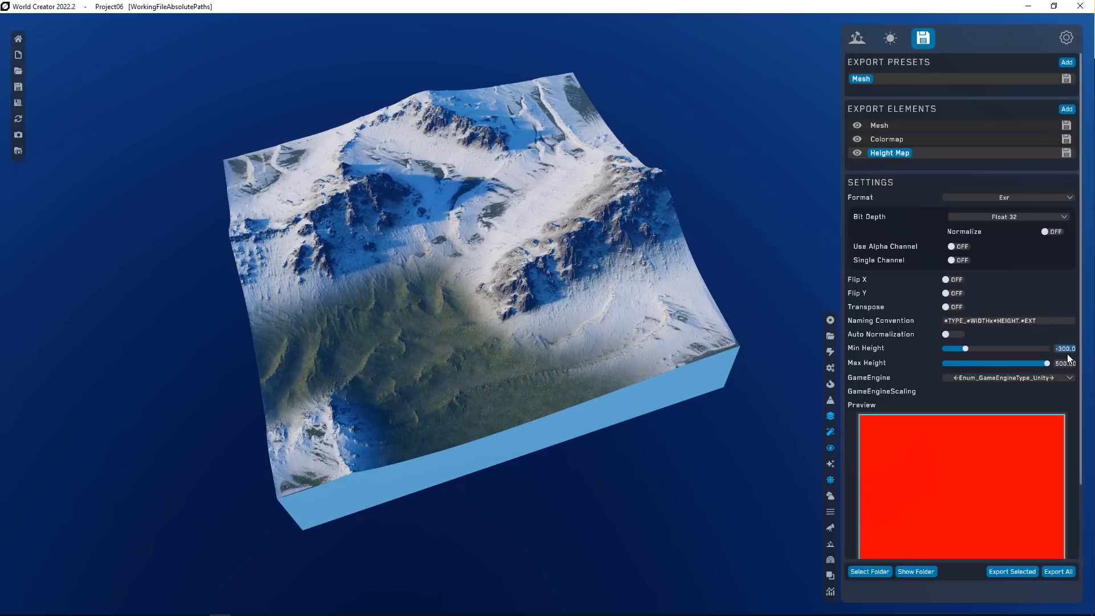
text(0)
- Turn Normalize back on for the height map and compare its preview with and without Auto Normalization, leaving Auto Normalization off
click(1052, 231)
scroll(971, 360, down, 1)
click(953, 312)
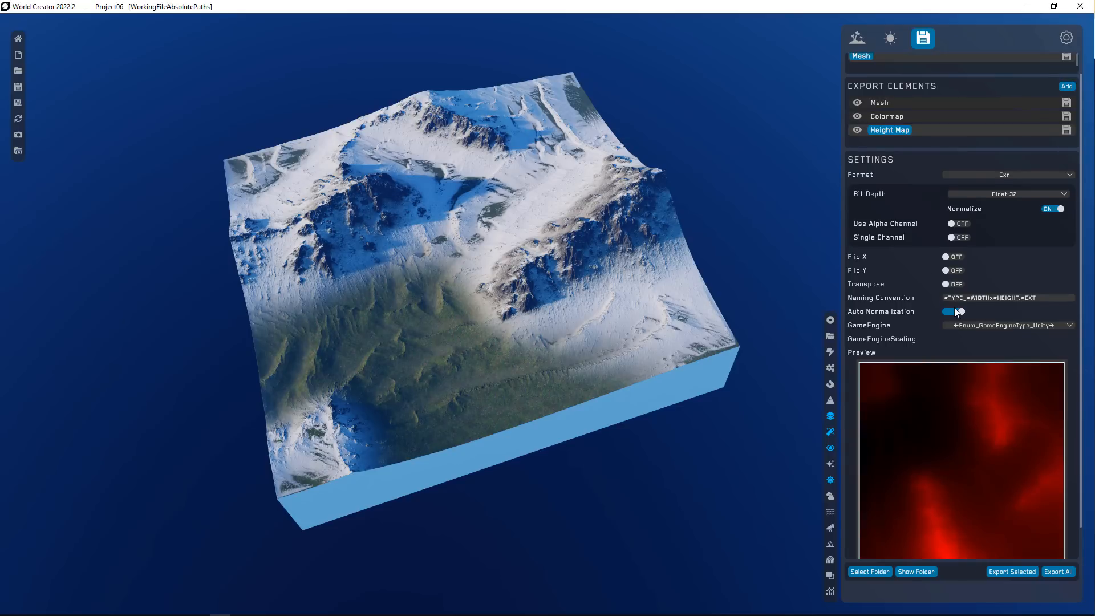
click(953, 310)
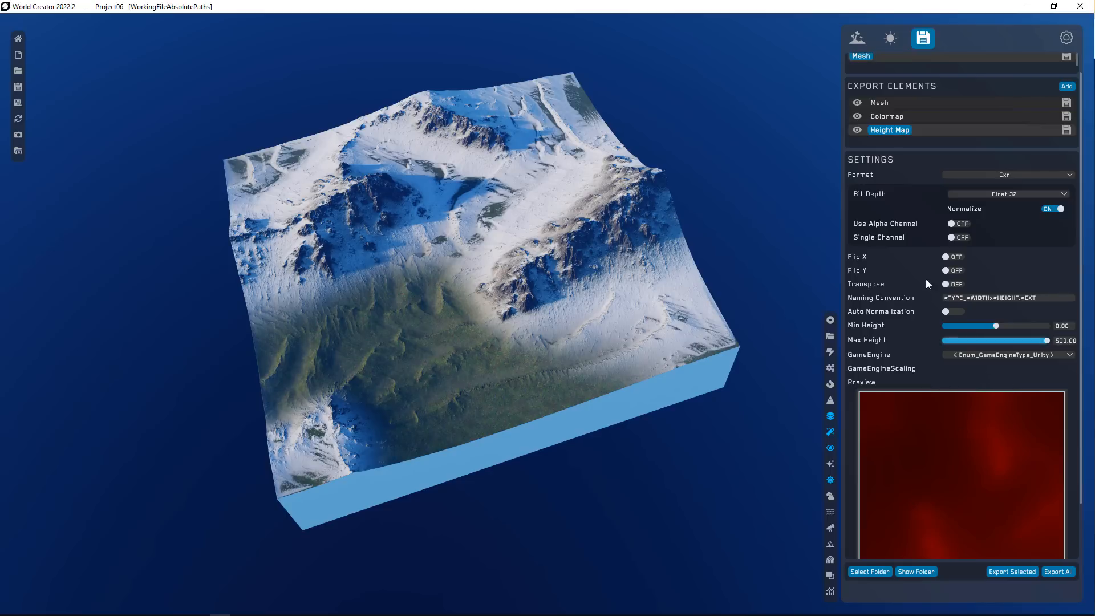
- Review the map types available for export and the settings of the Mesh, Colormap and Height Map elements
click(1064, 87)
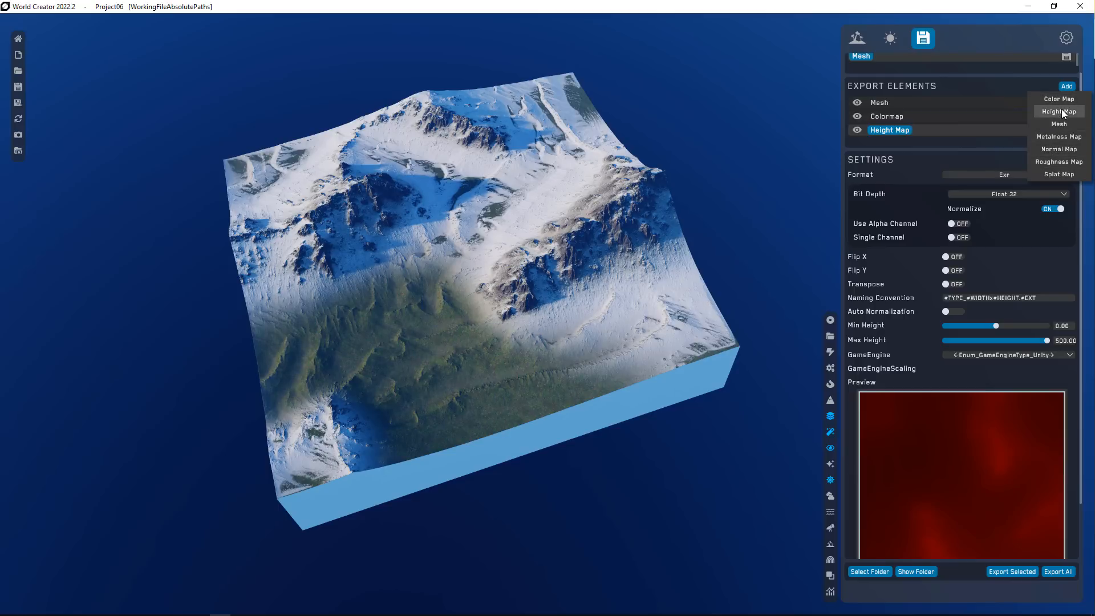
click(857, 38)
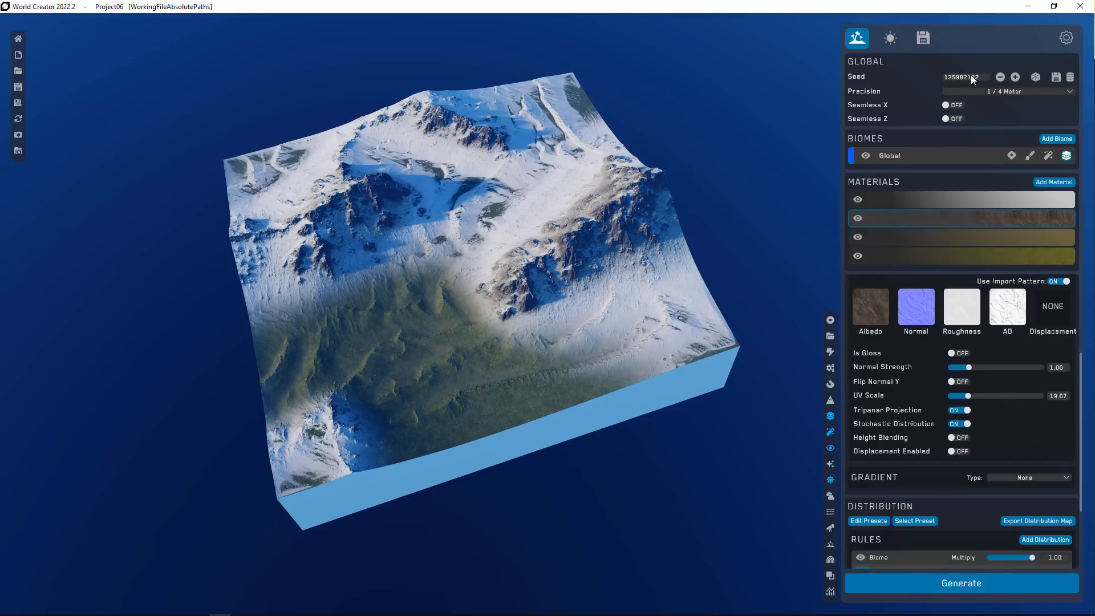
click(923, 38)
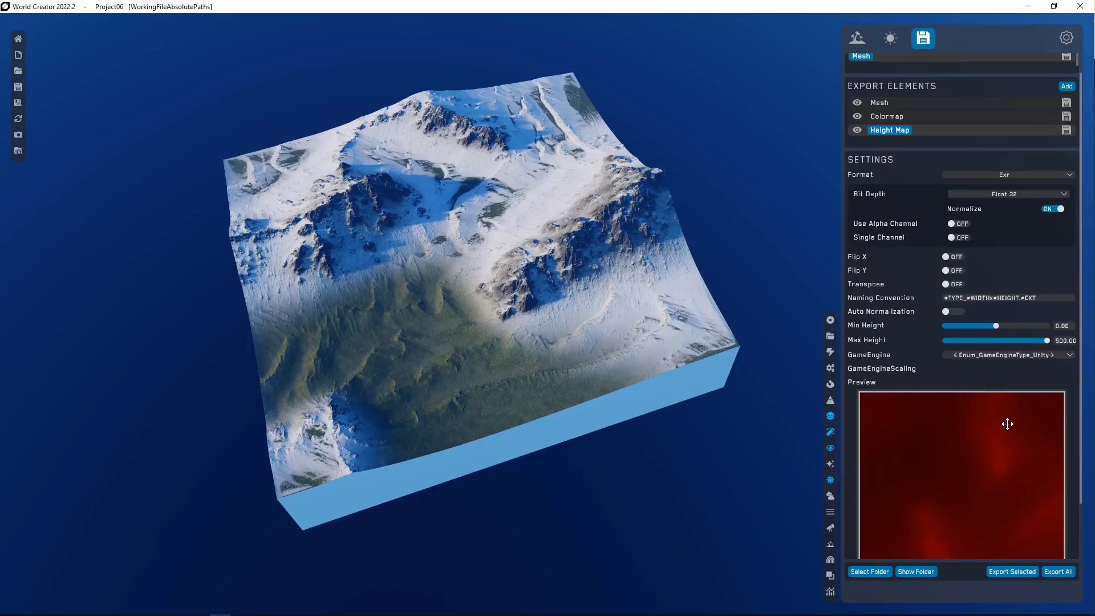
click(889, 115)
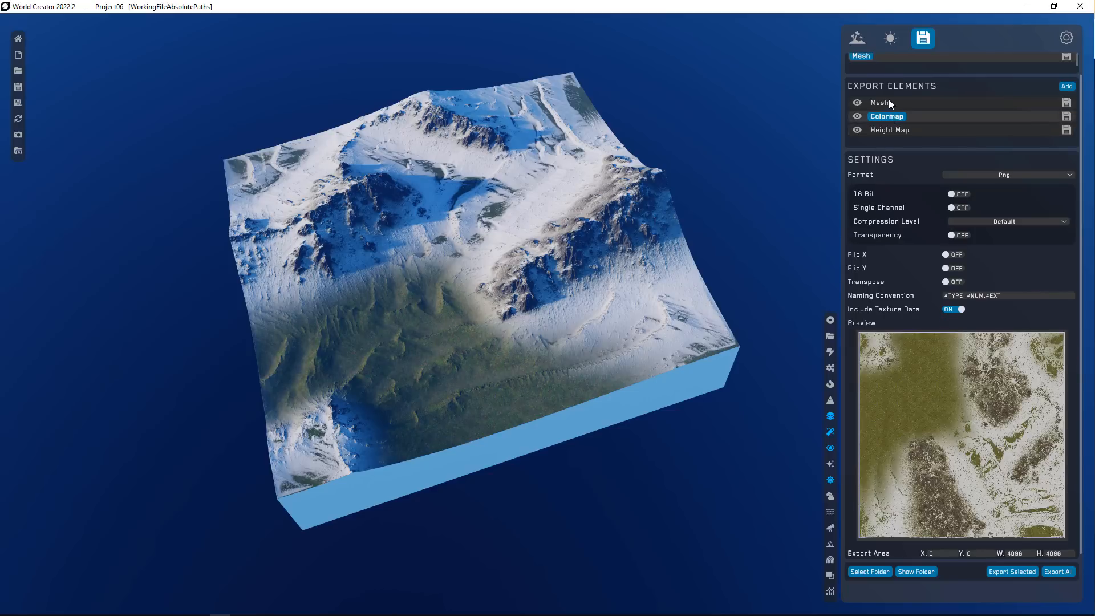
click(888, 101)
click(904, 131)
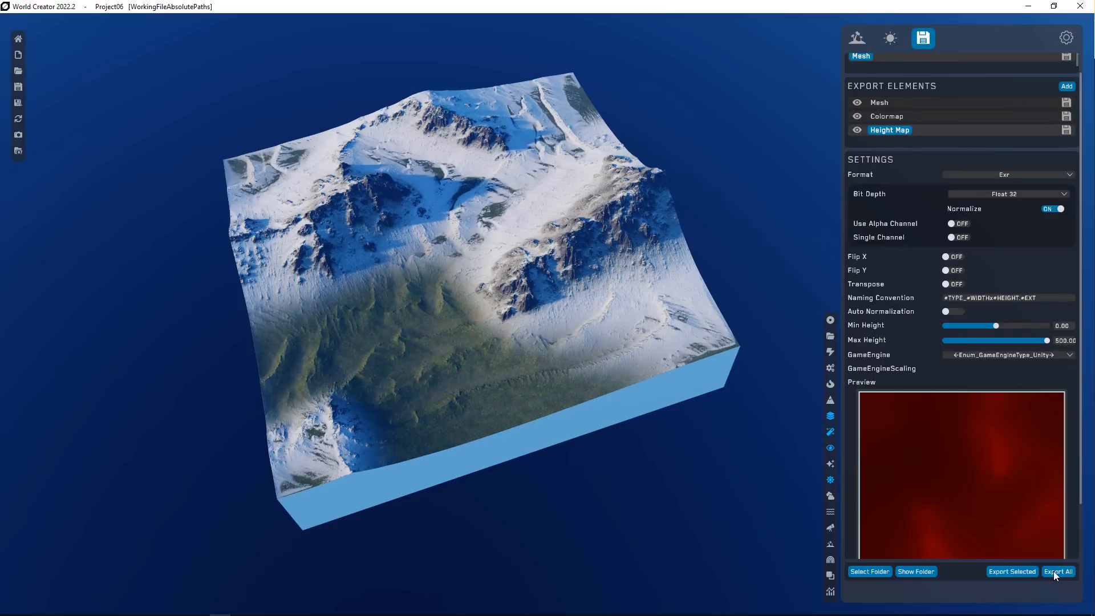
click(899, 116)
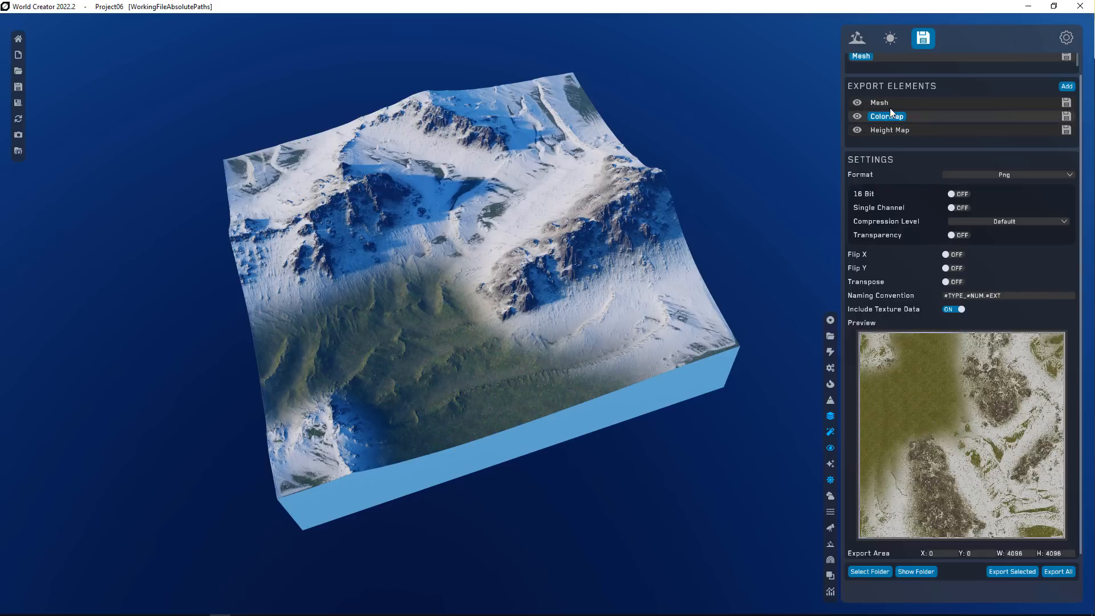
click(889, 107)
click(891, 118)
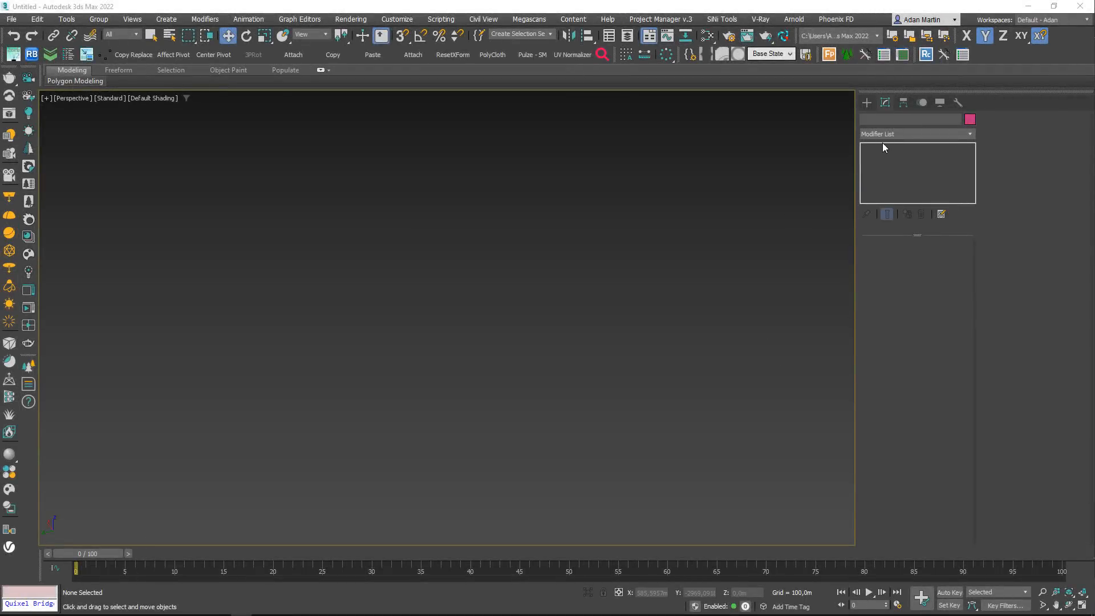
- Switch to 3ds Max and create a square plane about 1826 m per side in the Perspective view
click(866, 103)
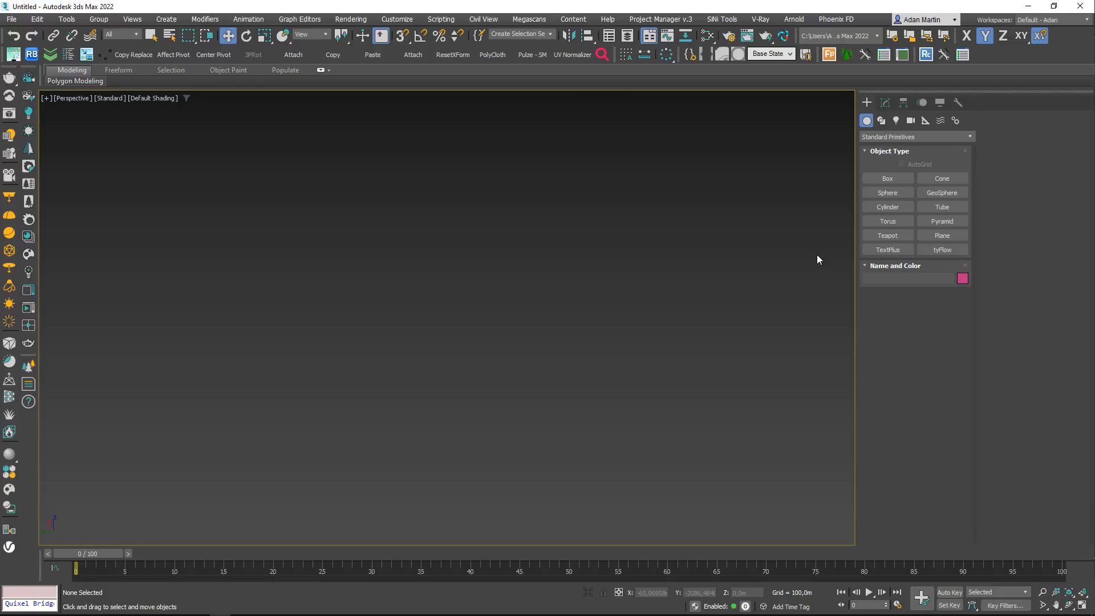
click(942, 235)
drag(419, 352, 615, 450)
middle_drag(512, 358, 514, 332)
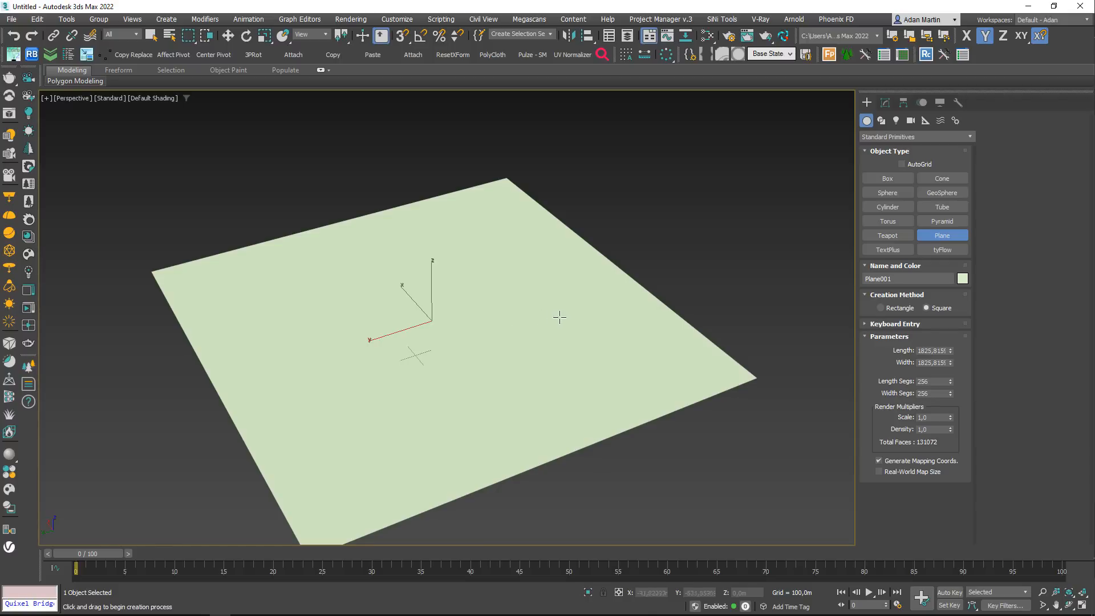
- Set the plane's length and width to 1024 m
double_click(936, 350)
text(1024)
key(Tab)
text(10)
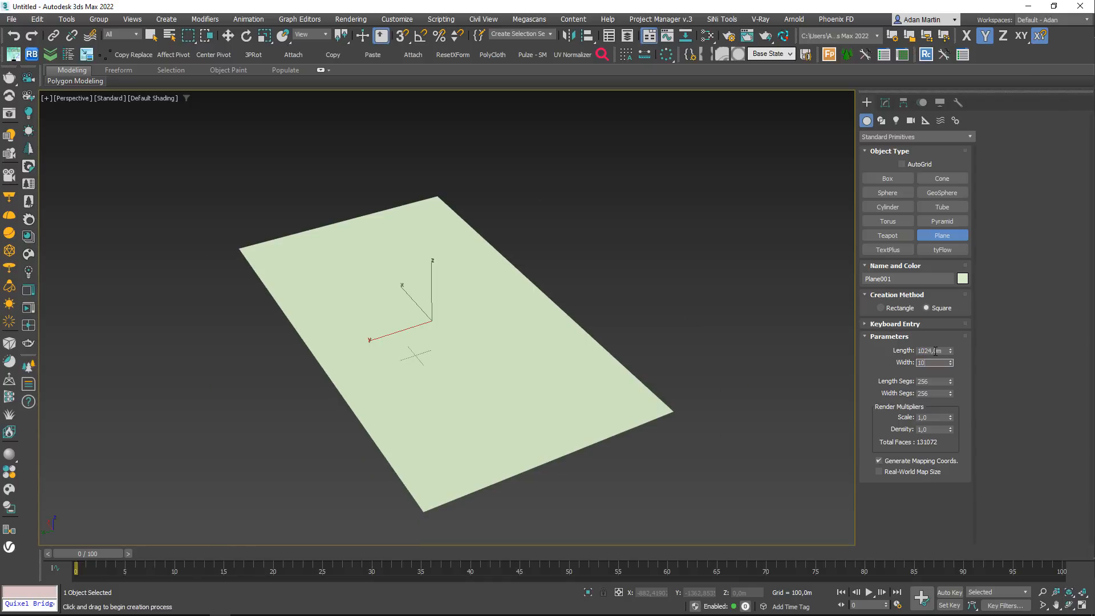
text(24)
key(Return)
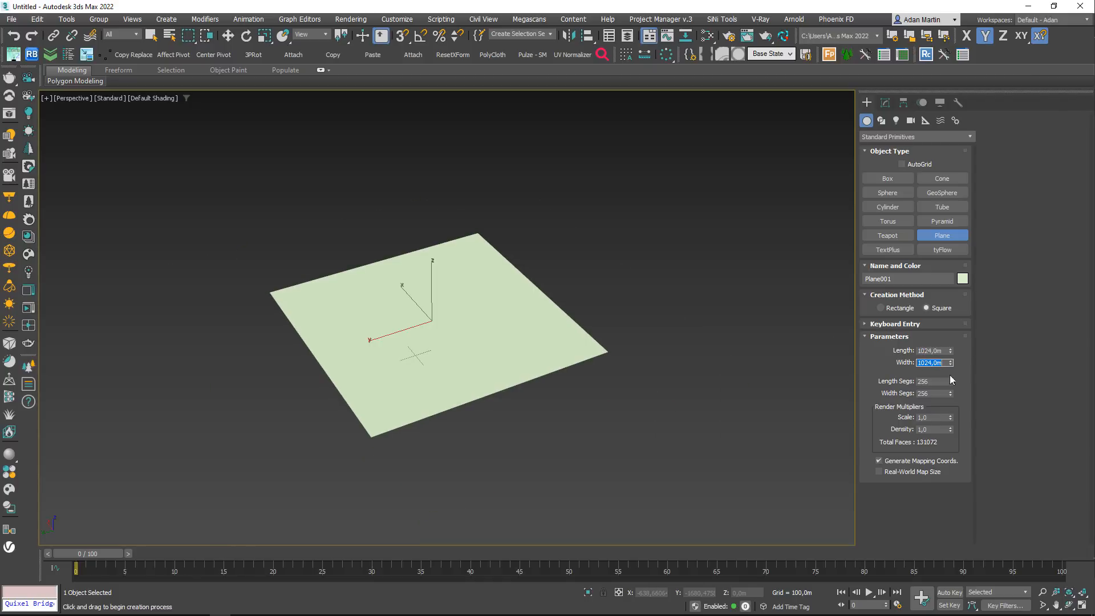
- Move the plane to the world origin by resetting its absolute X and Y positions to 0
scroll(508, 377, up, 2)
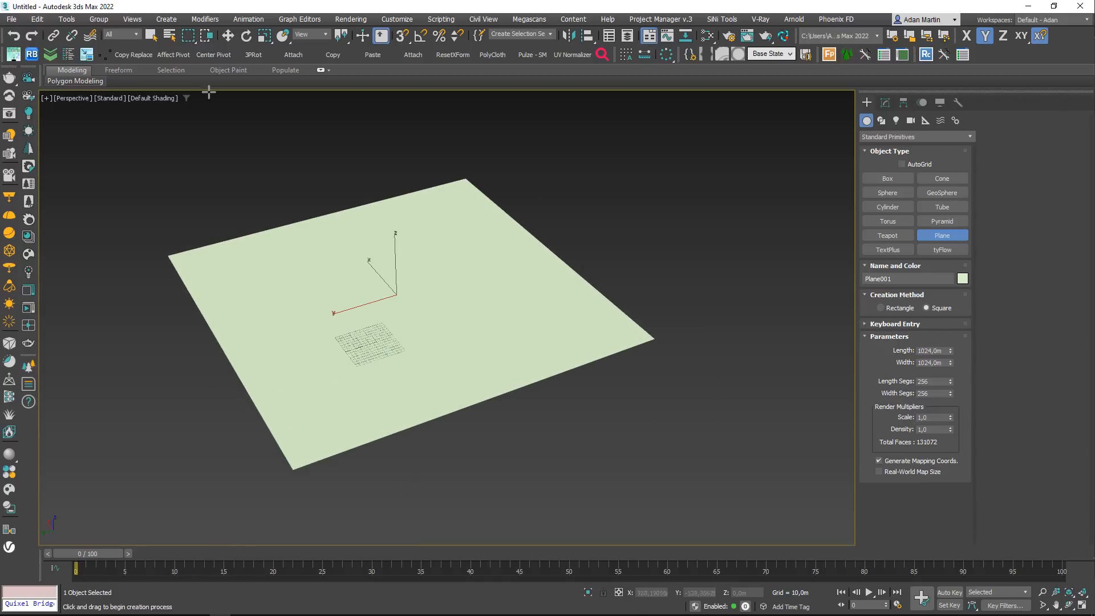
right_click(227, 37)
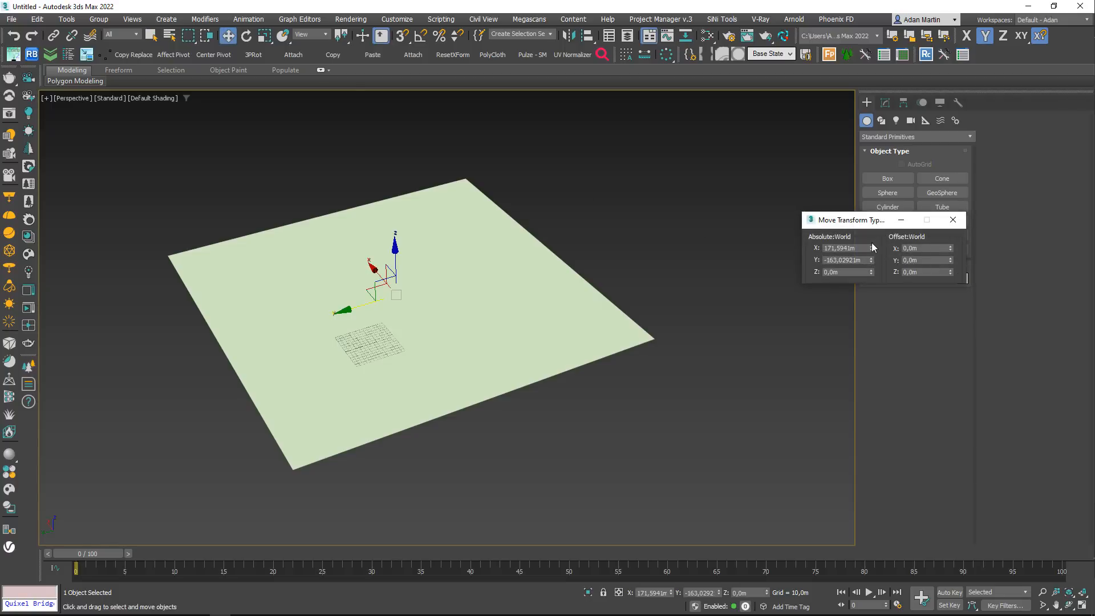
right_click(871, 250)
right_click(871, 260)
click(952, 219)
middle_drag(349, 378, 398, 366)
- Add a Displace modifier to the plane and load Height Map_4096x4096.exr as its bitmap
click(885, 103)
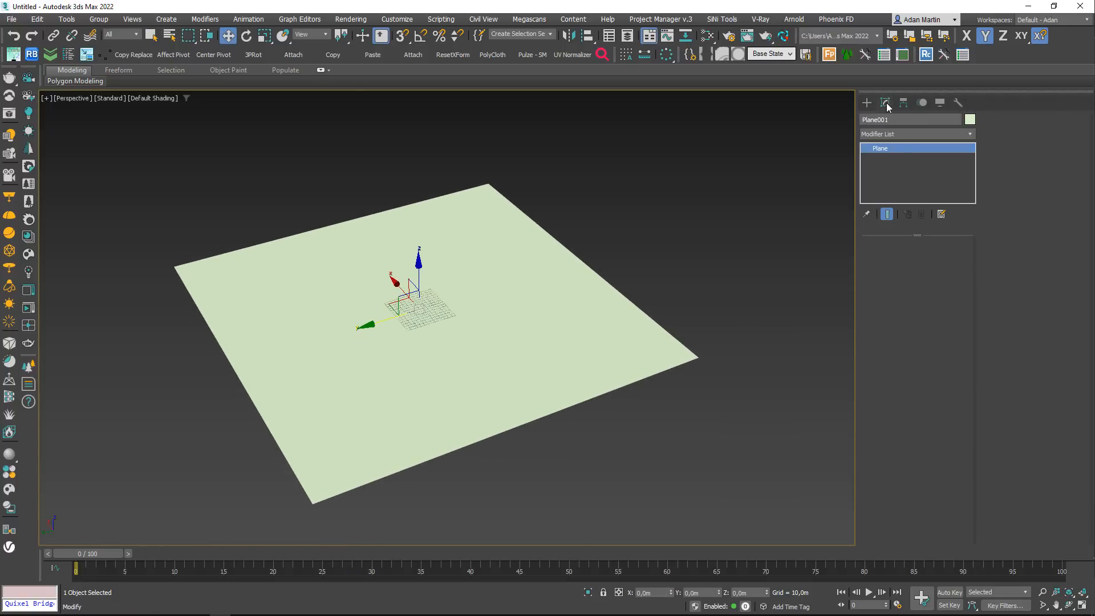
click(908, 134)
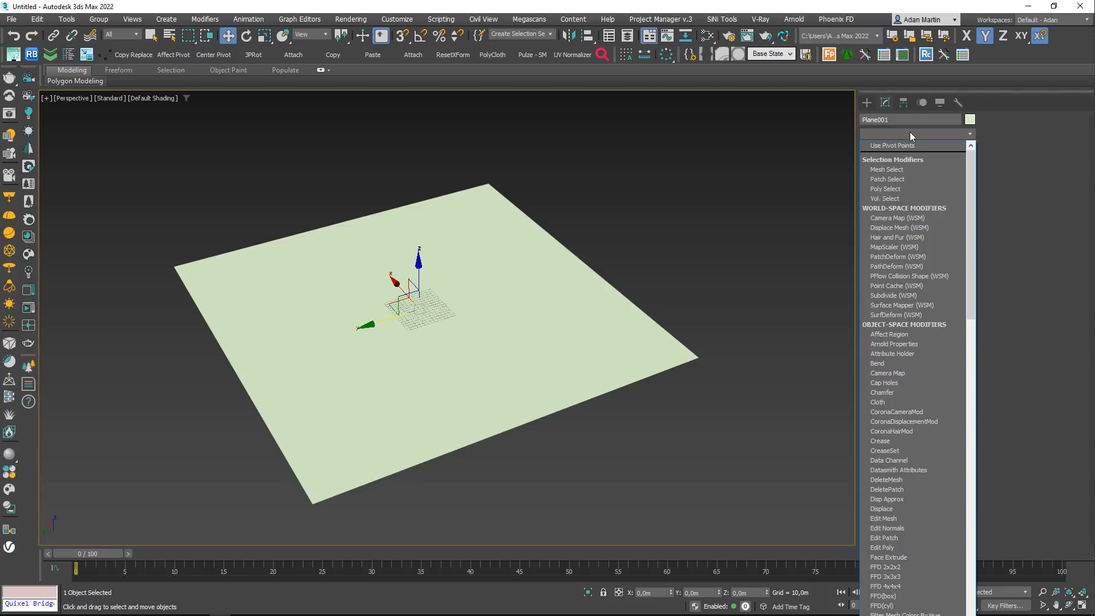
text(d)
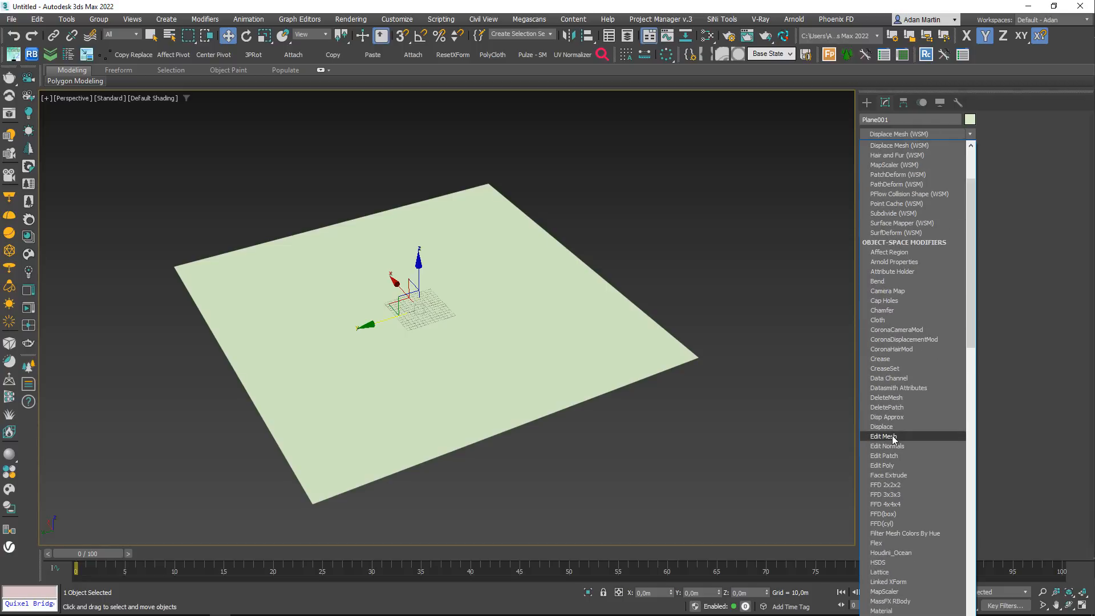
click(885, 428)
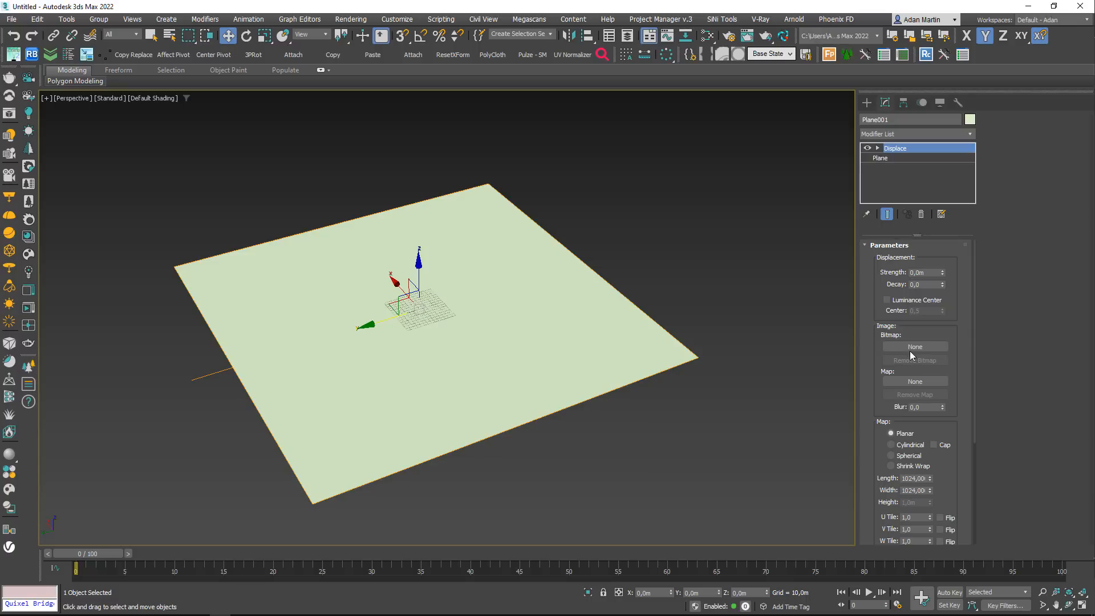
click(913, 348)
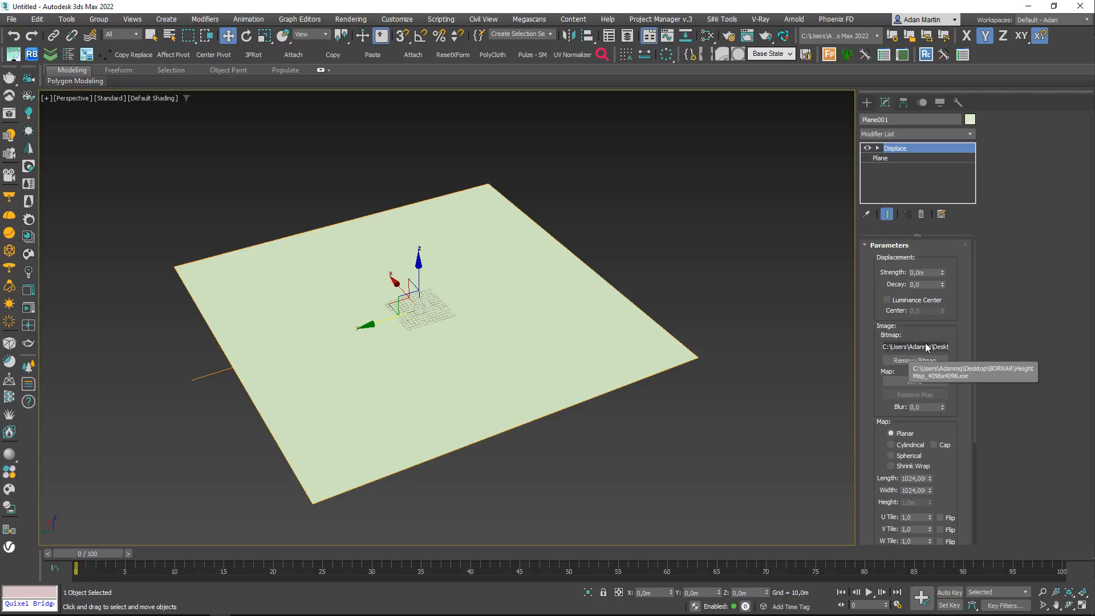
- Set the Displace modifier's strength to 500 m
drag(934, 272, 845, 255)
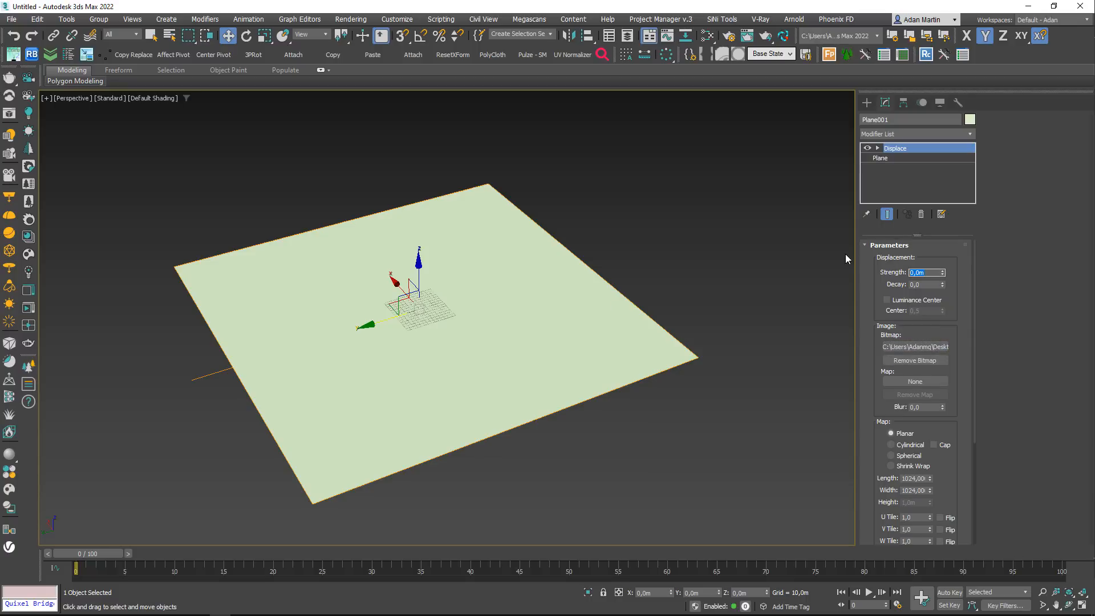
text(500)
key(Return)
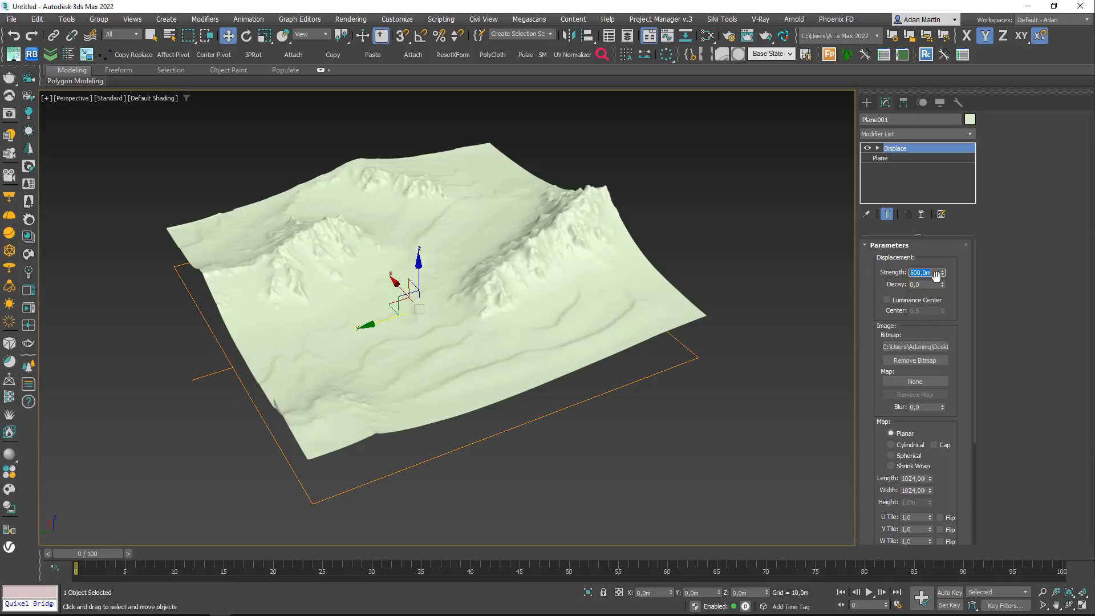
key(BackSpace)
key(Return)
middle_drag(533, 379, 498, 408)
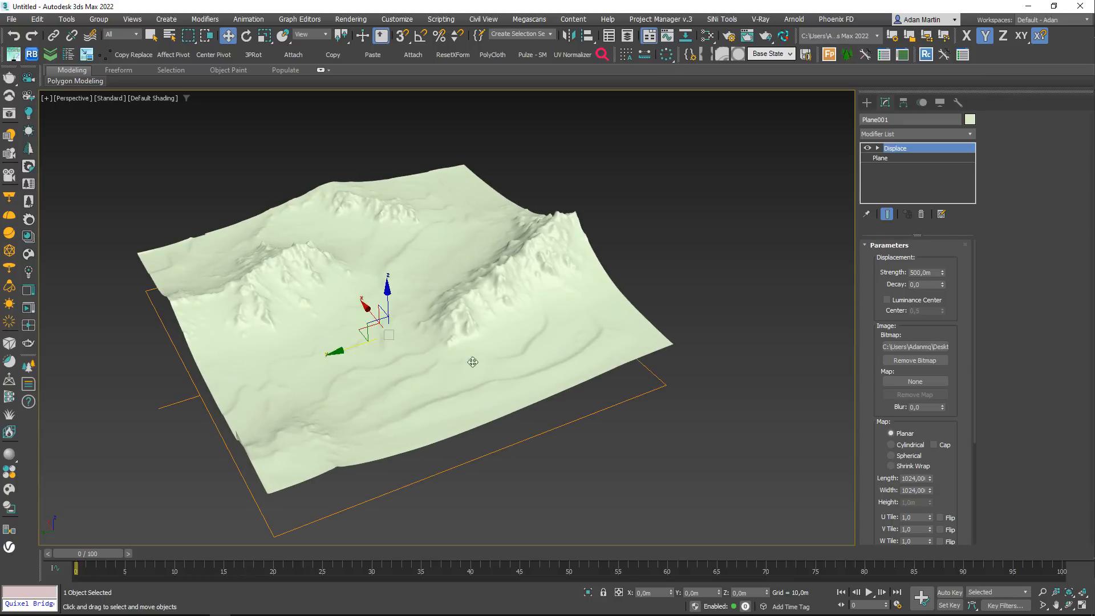
- Examine the displaced plane's segment settings and mesh density with edged faces shown, and return to the Displace modifier
click(907, 158)
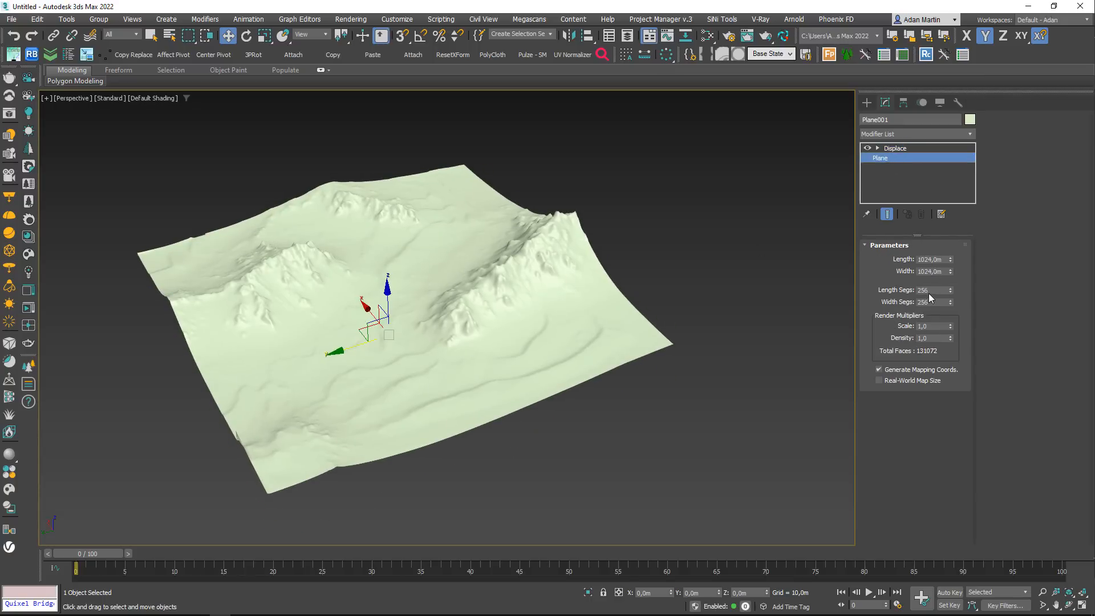
key(F4)
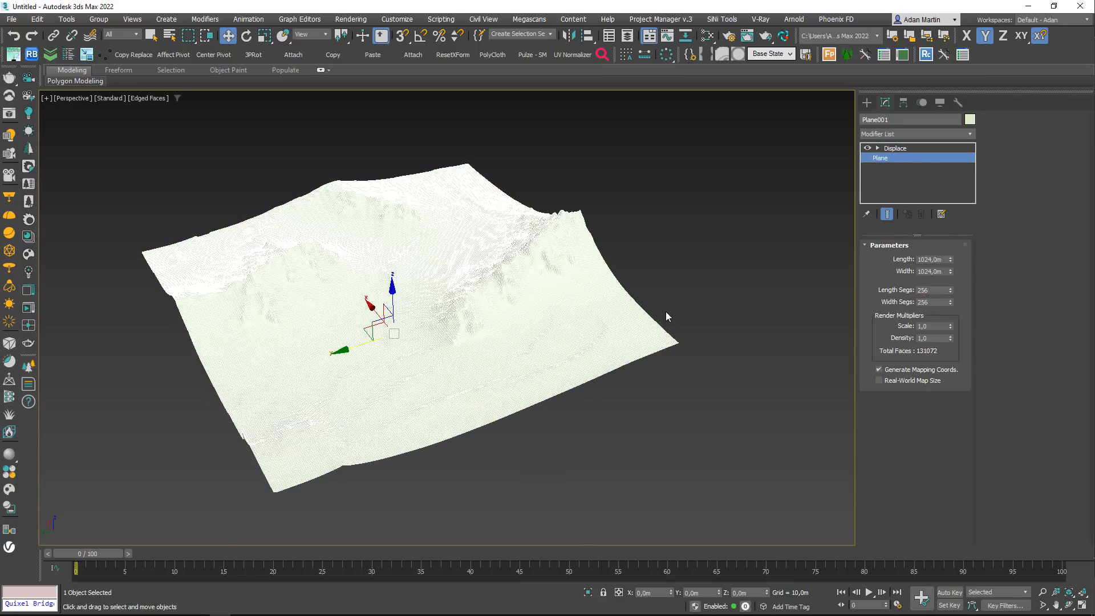
scroll(408, 352, up, 5)
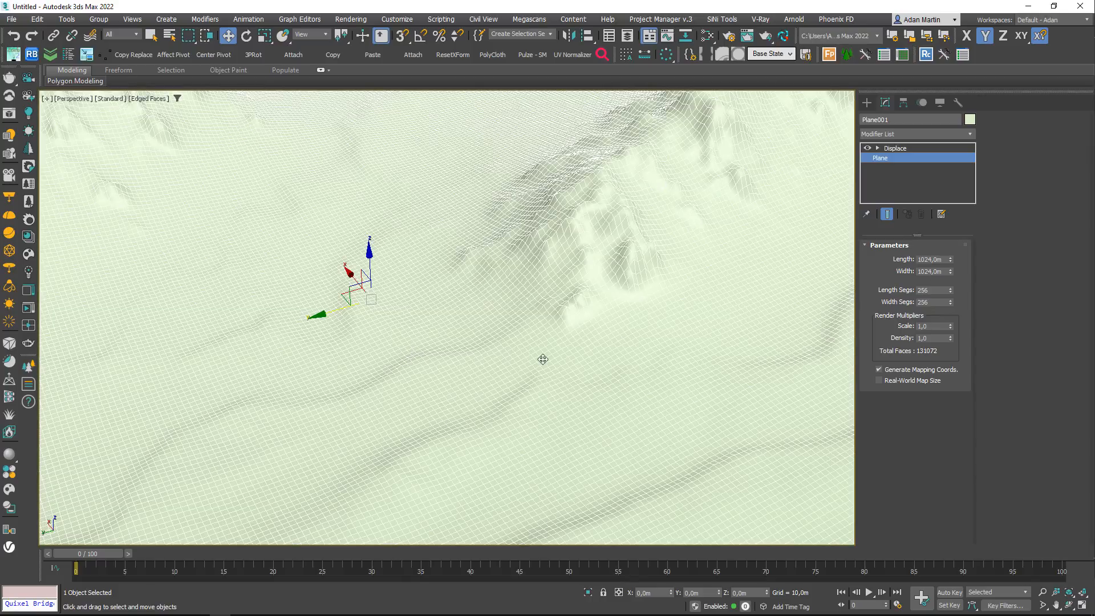
scroll(543, 359, down, 5)
scroll(489, 337, up, 4)
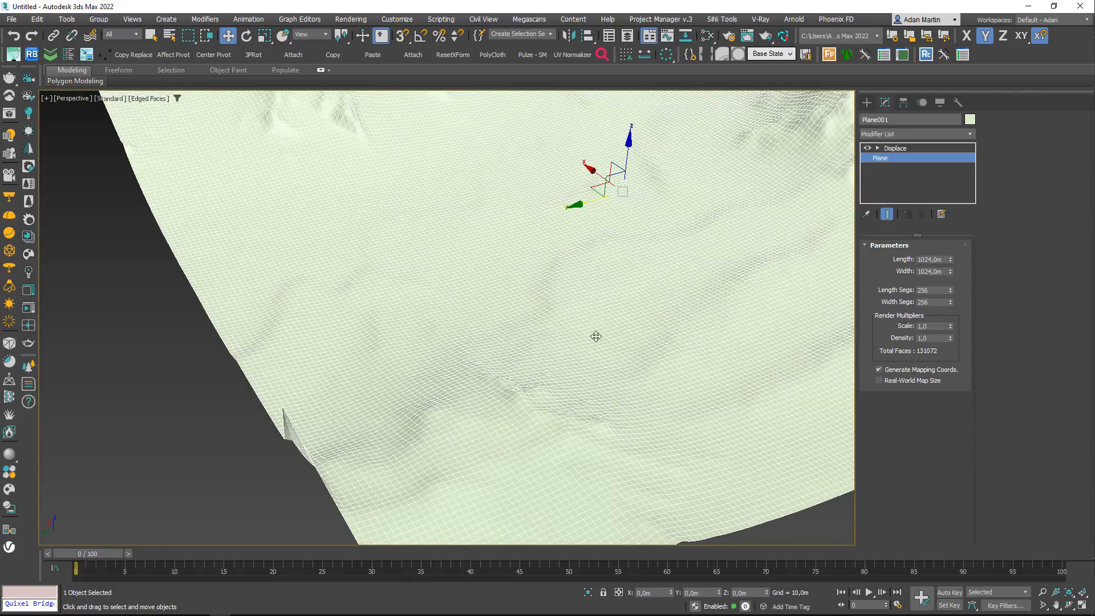
key(F4)
scroll(506, 340, down, 3)
scroll(510, 317, down, 5)
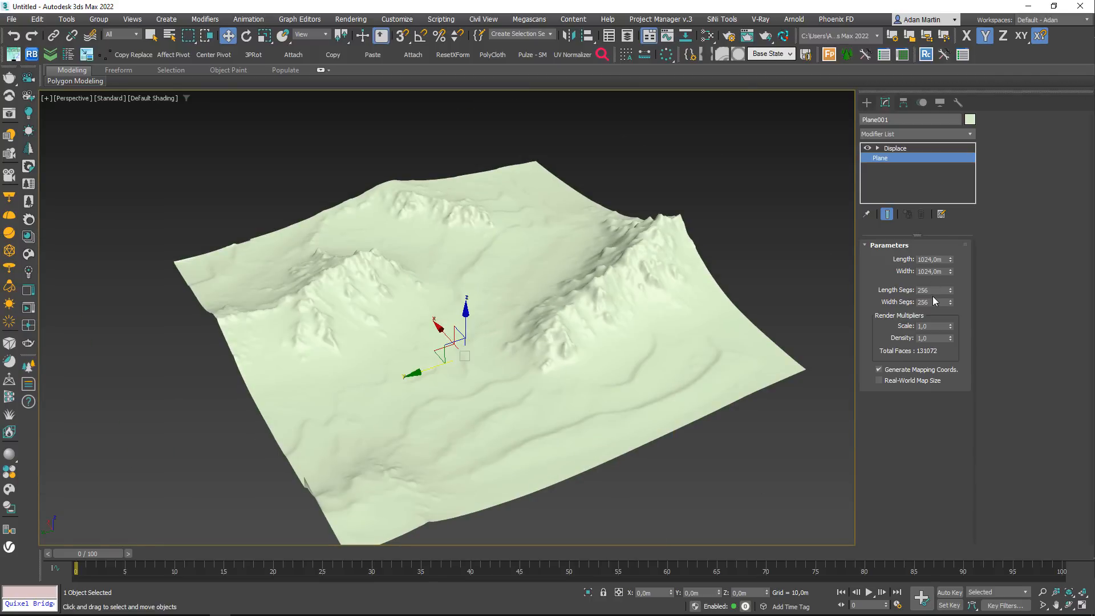
scroll(360, 344, up, 5)
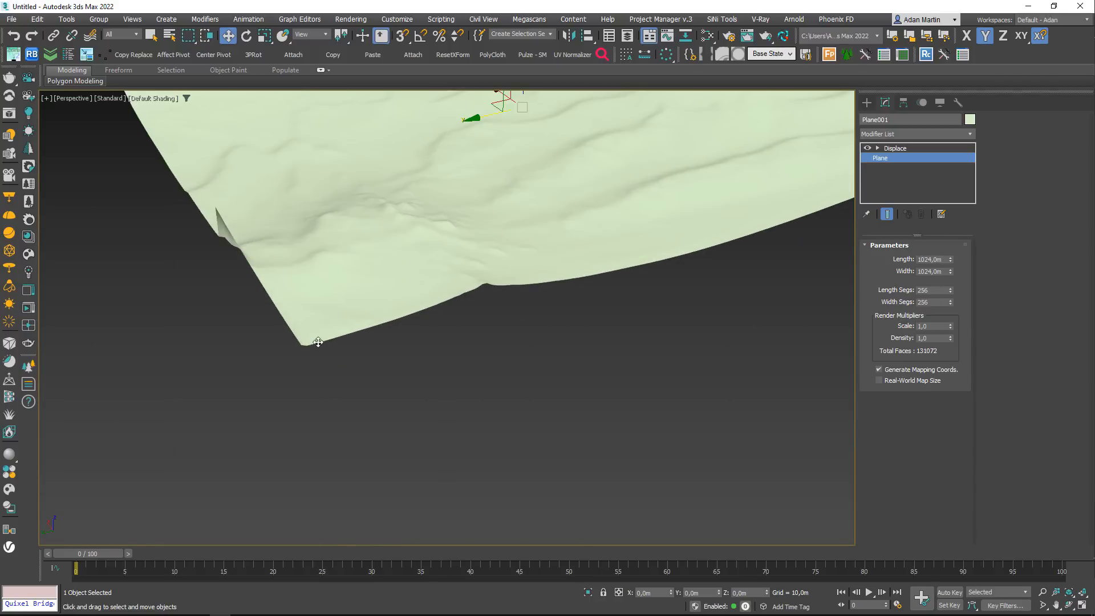
scroll(219, 429, down, 5)
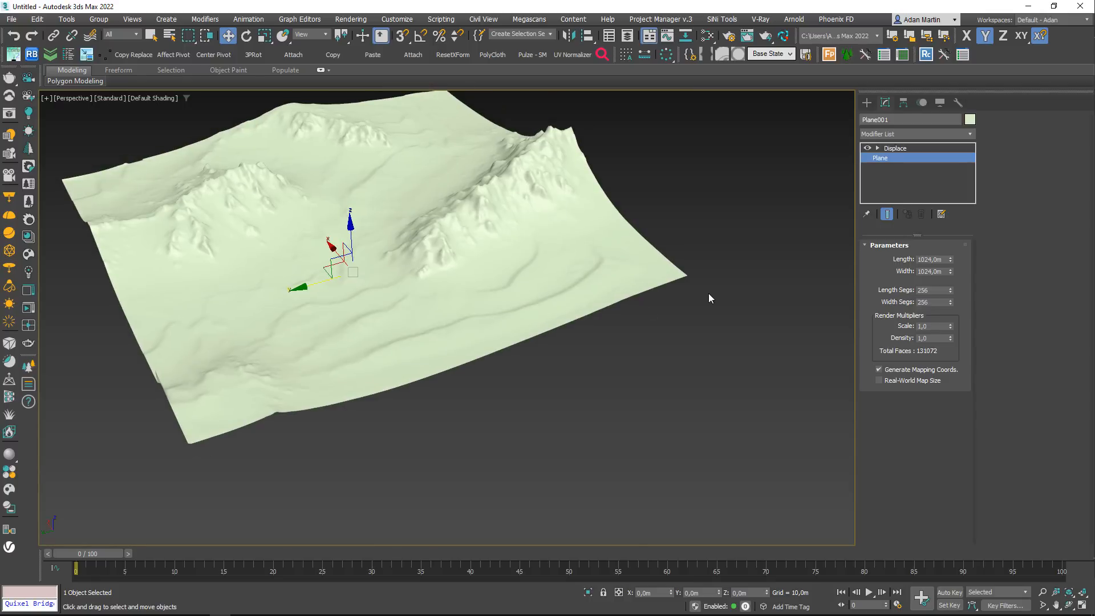
middle_drag(590, 197, 652, 234)
click(904, 150)
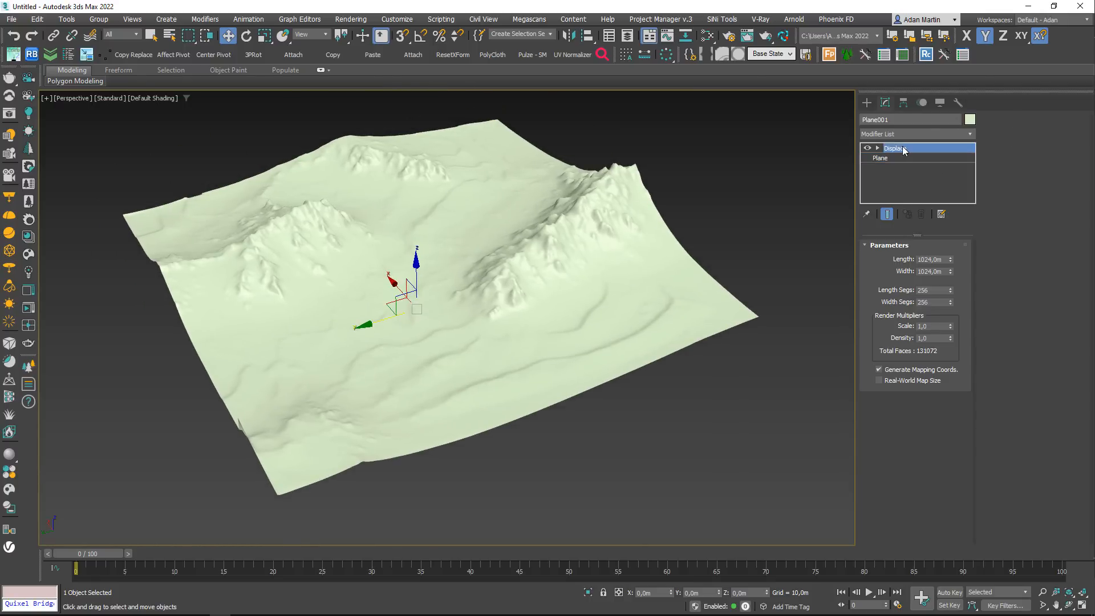
- Add a TurboSmooth modifier to the plane, beneath the Displace modifier in the stack
click(912, 136)
scroll(914, 136, down, 5)
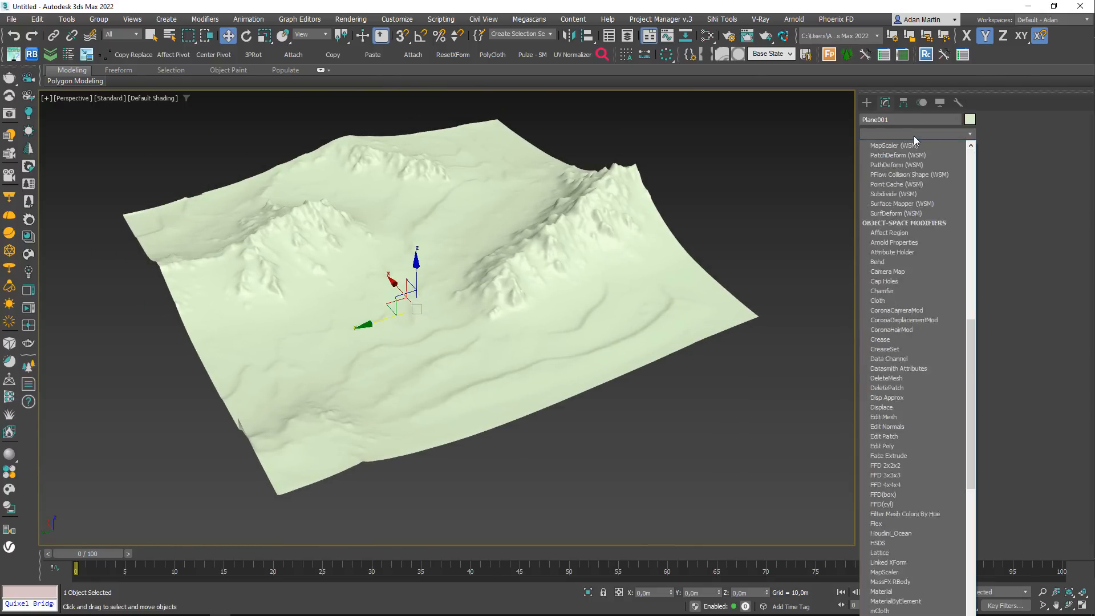
key(t)
key(t)
key(t)
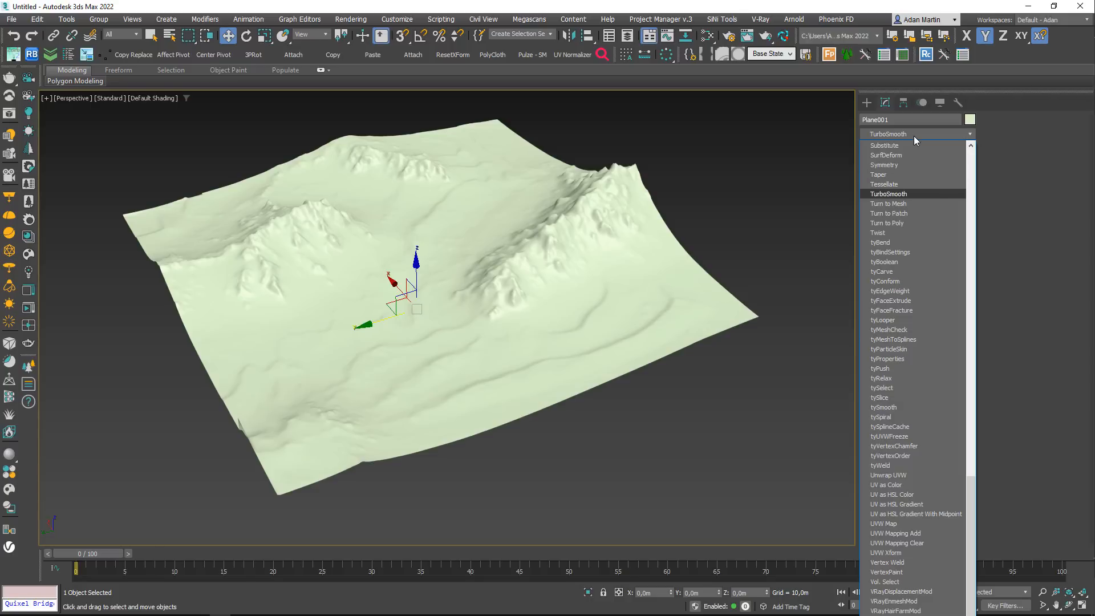
key(Return)
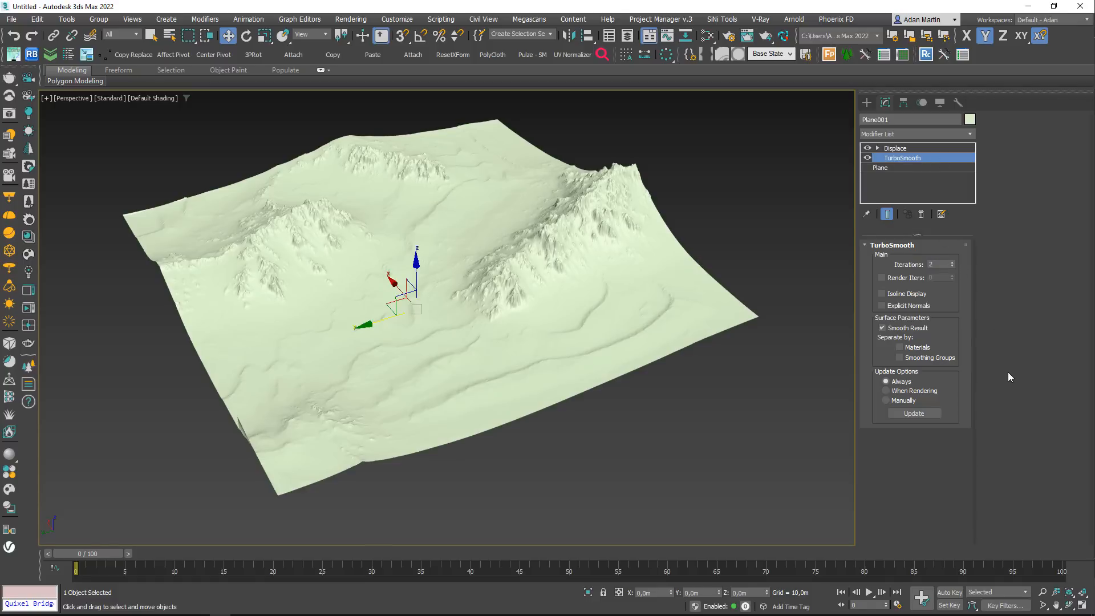
- Set the TurboSmooth iterations to 3 and compare the terrain's detail with the modifier switched off and on
middle_drag(607, 309, 609, 335)
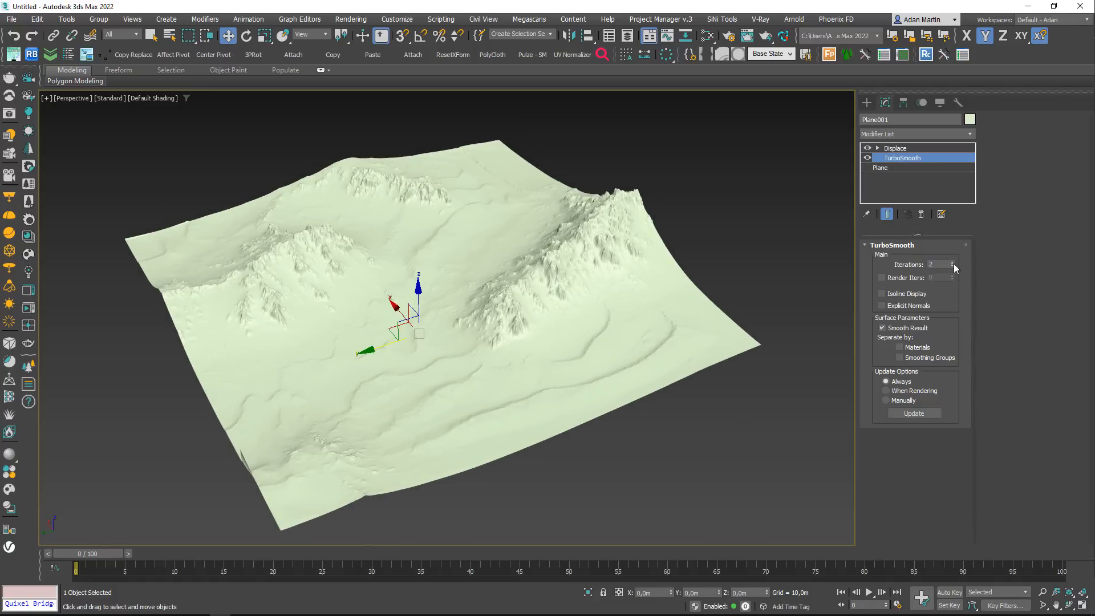
scroll(563, 368, up, 4)
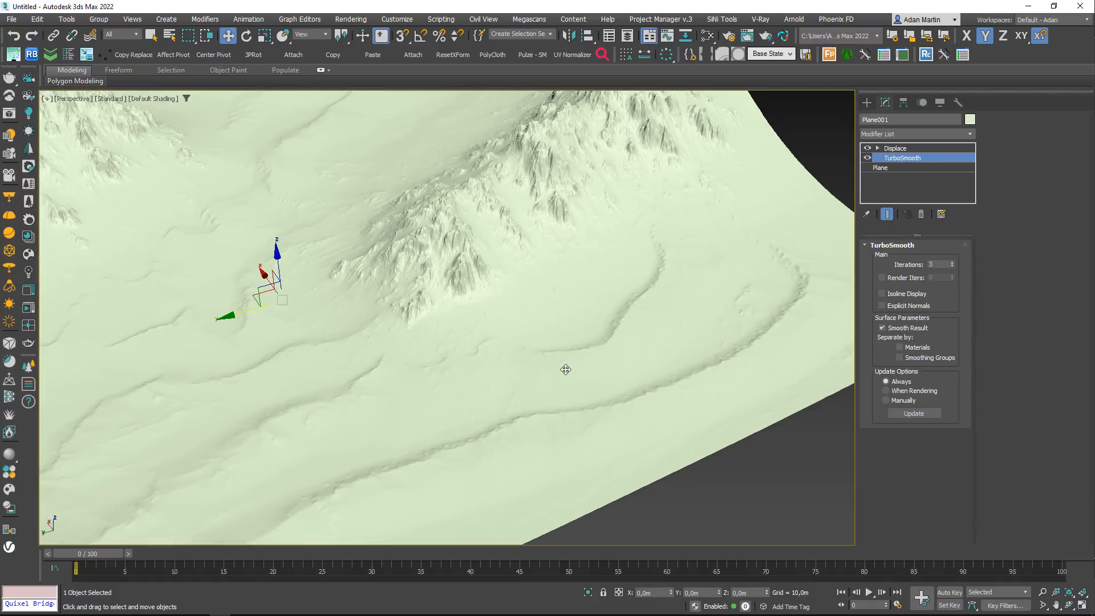
scroll(457, 335, up, 4)
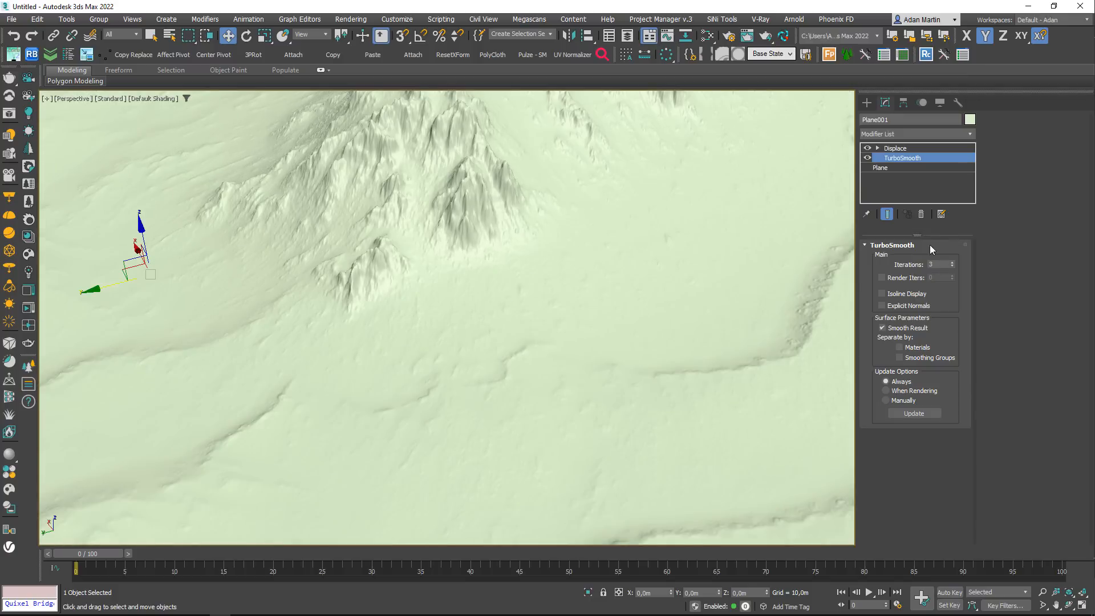
click(867, 157)
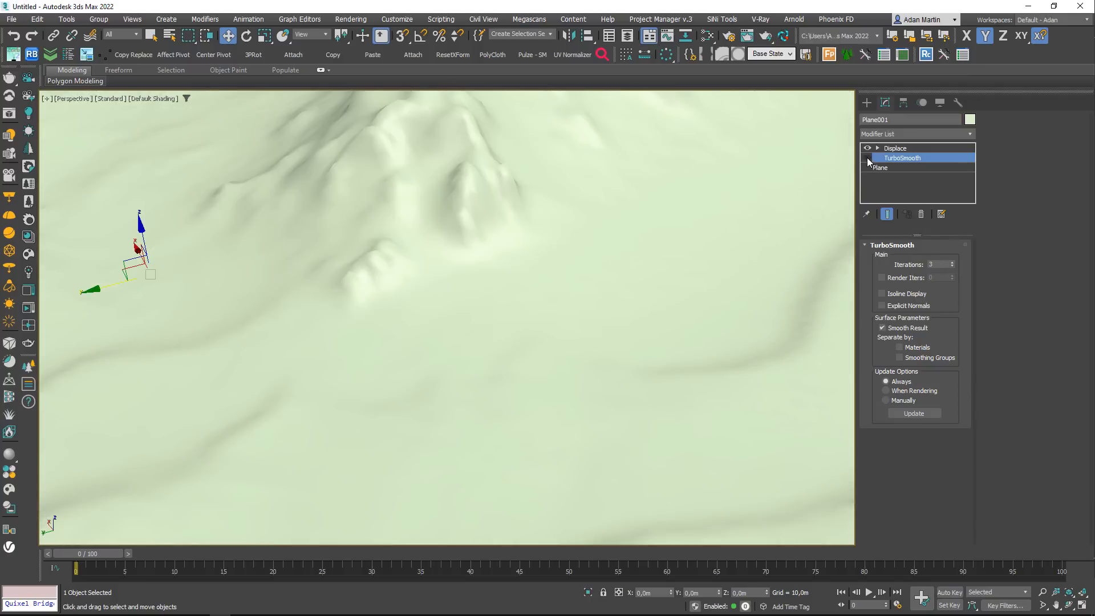
click(867, 157)
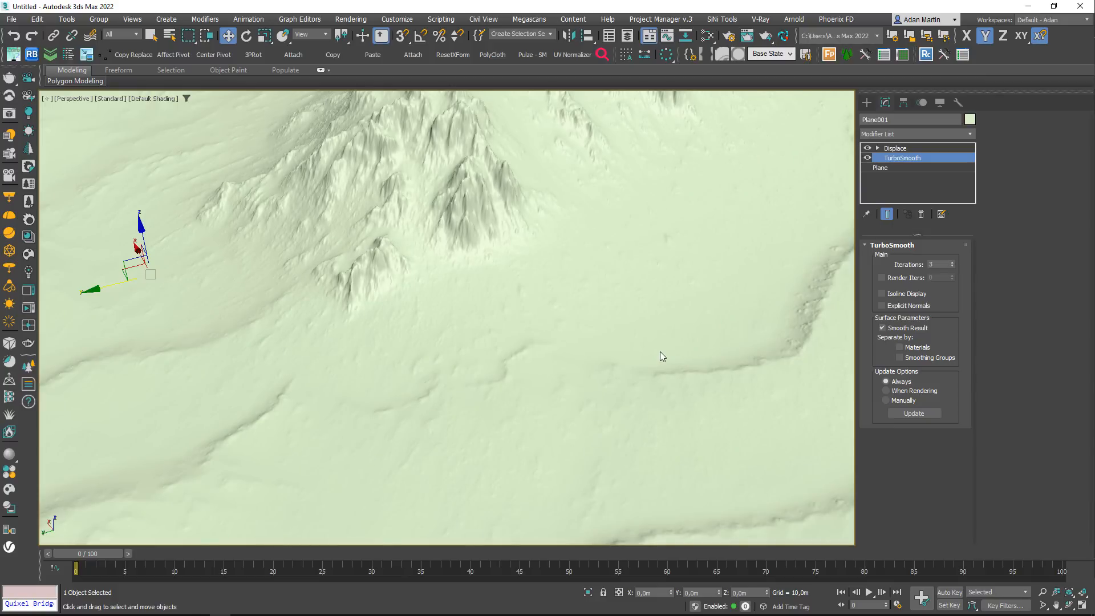
- Examine the smoothed terrain's mesh density with edged faces shown, and return to plain shading with the plane selected
scroll(549, 364, down, 7)
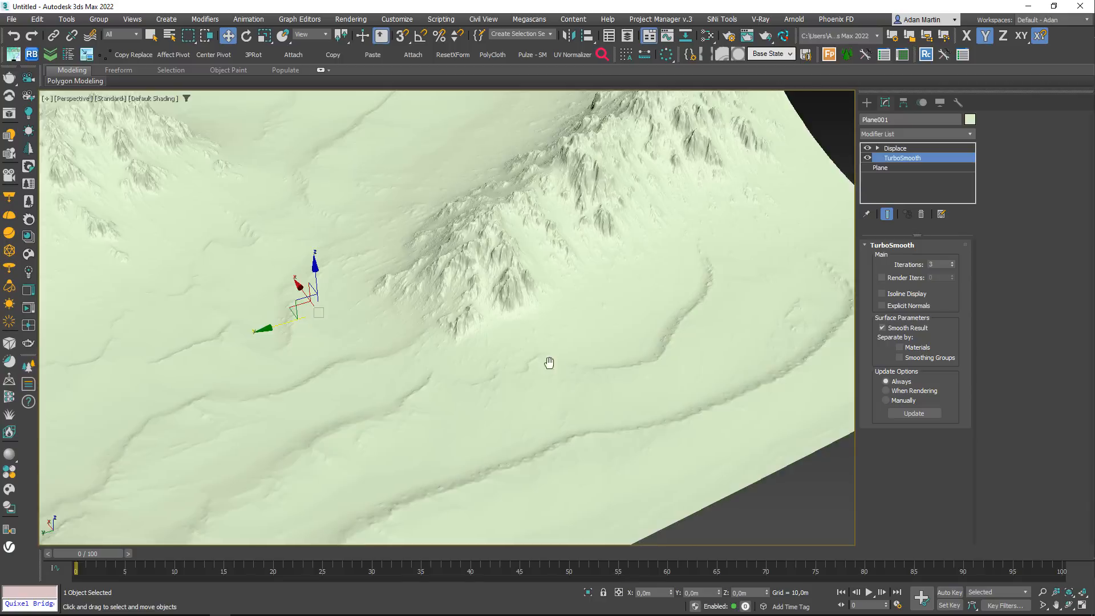
alt+middle_drag(508, 379, 487, 365)
scroll(450, 361, up, 10)
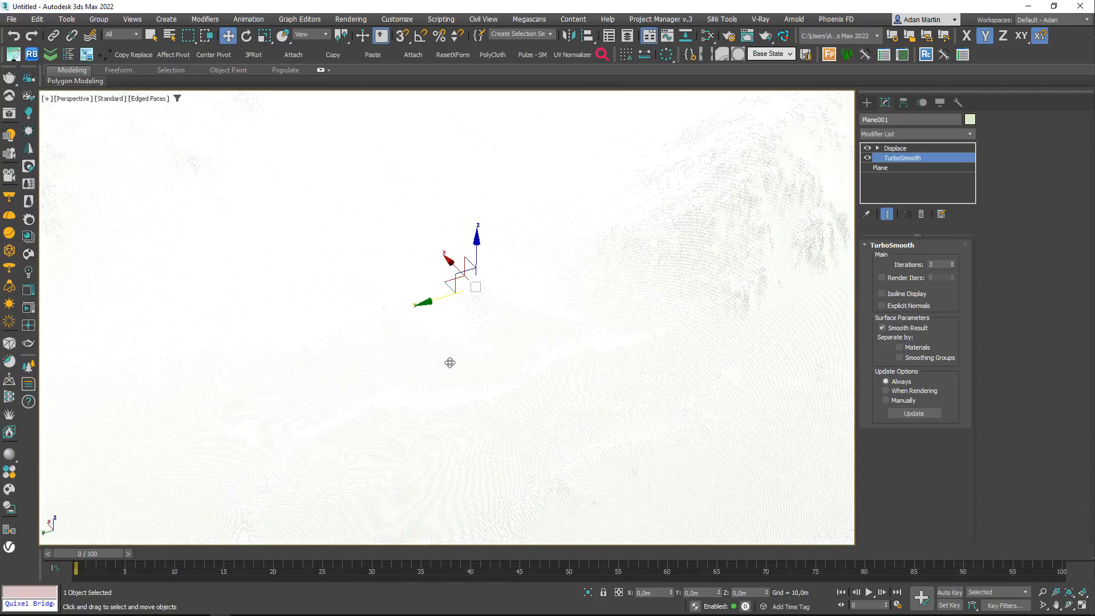
key(F4)
middle_drag(640, 340, 279, 374)
mouse_move(564, 346)
middle_down()
mouse_move(486, 465)
mouse_move(513, 335)
mouse_move(549, 274)
mouse_move(527, 370)
middle_up()
scroll(545, 332, up, 5)
scroll(539, 343, down, 8)
scroll(513, 335, down, 4)
click(611, 406)
key(F4)
click(459, 320)
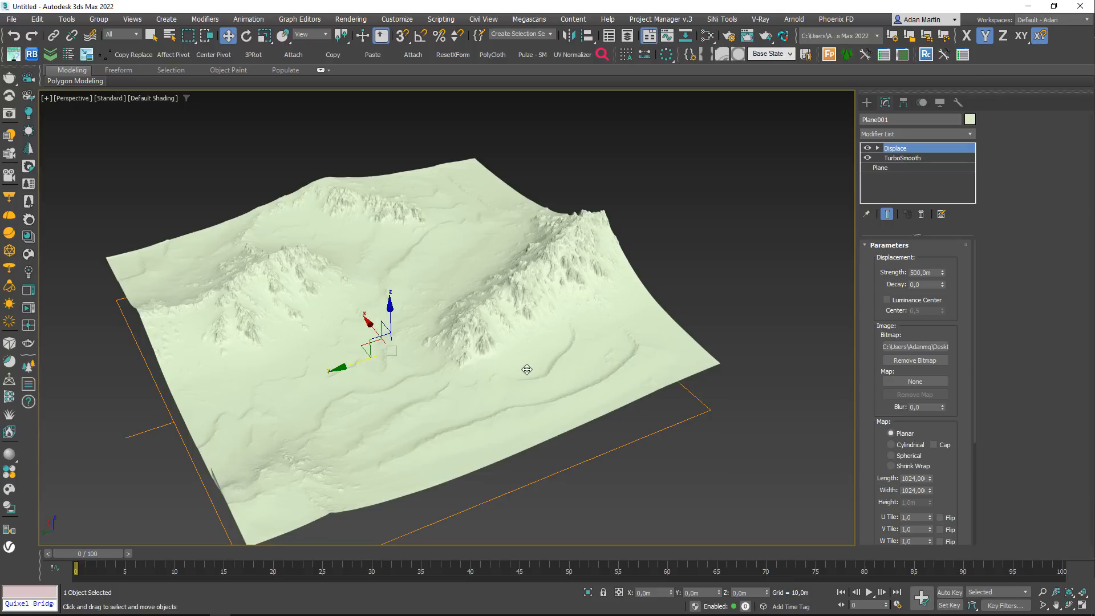
click(923, 133)
click(711, 153)
alt+middle_drag(551, 368, 559, 374)
middle_drag(546, 428, 521, 415)
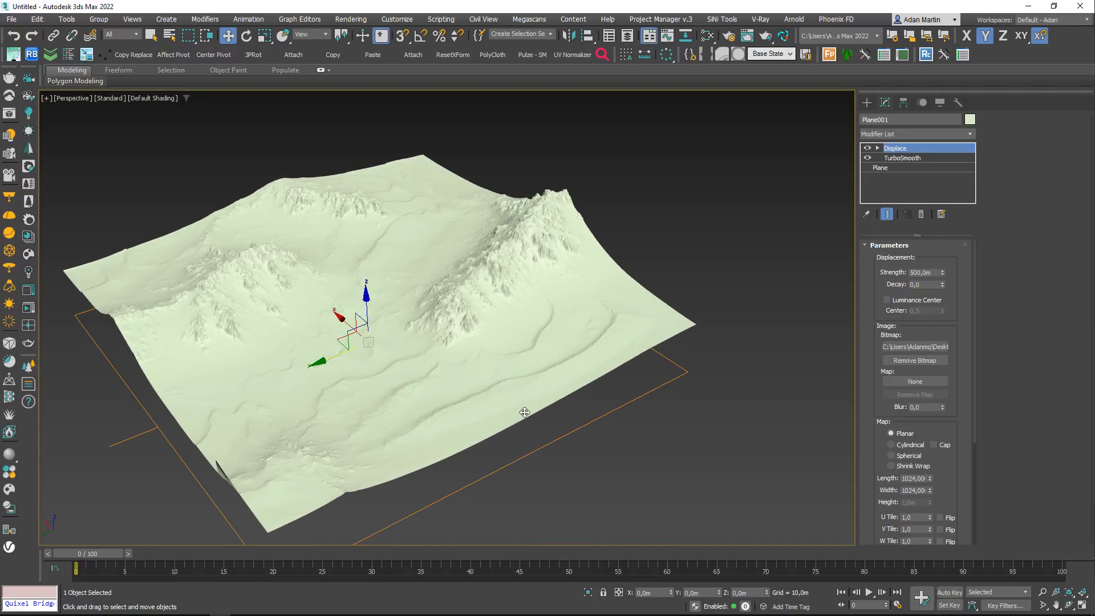
- With the terrain plane selected, create a new VRayMtl material in an empty area of the Slate Material Editor
click(576, 467)
click(449, 304)
key(m)
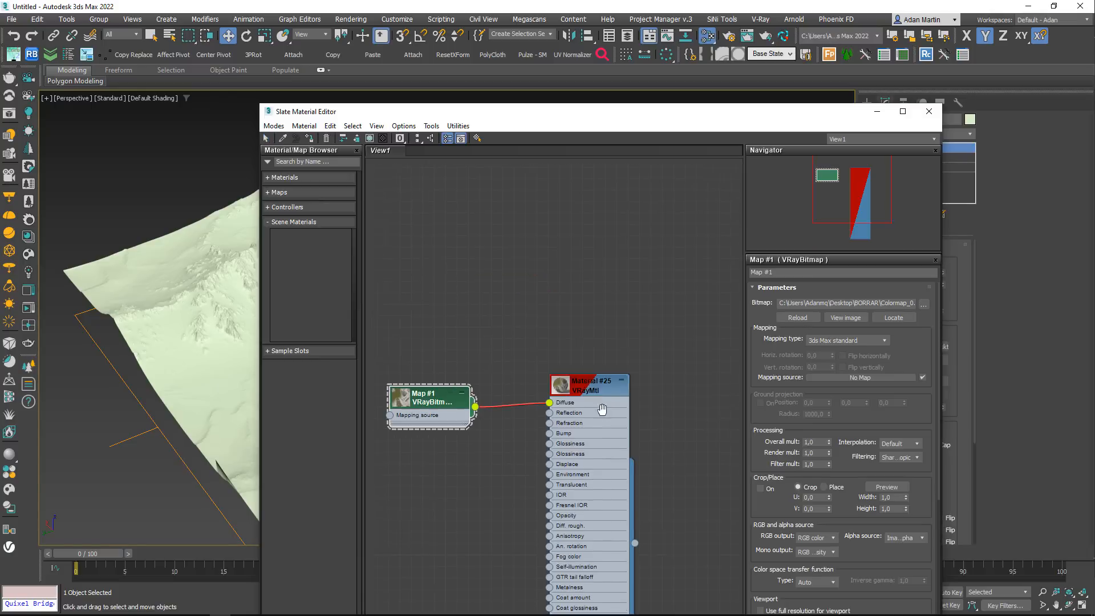
middle_drag(602, 409, 603, 416)
middle_drag(472, 270, 491, 424)
right_click(465, 247)
mouse_move(520, 256)
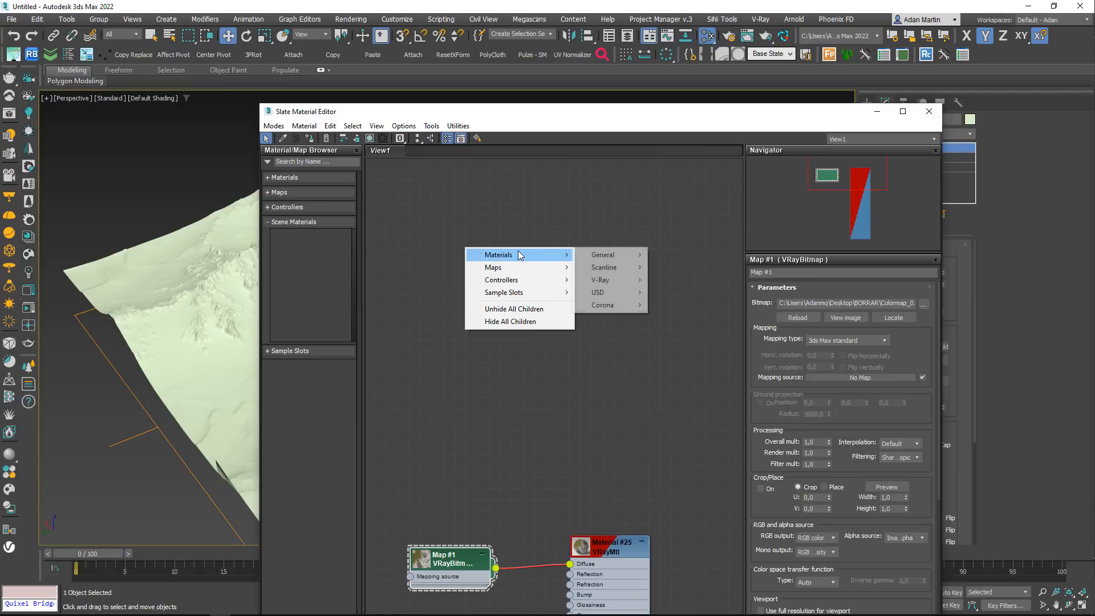
mouse_move(605, 279)
click(684, 433)
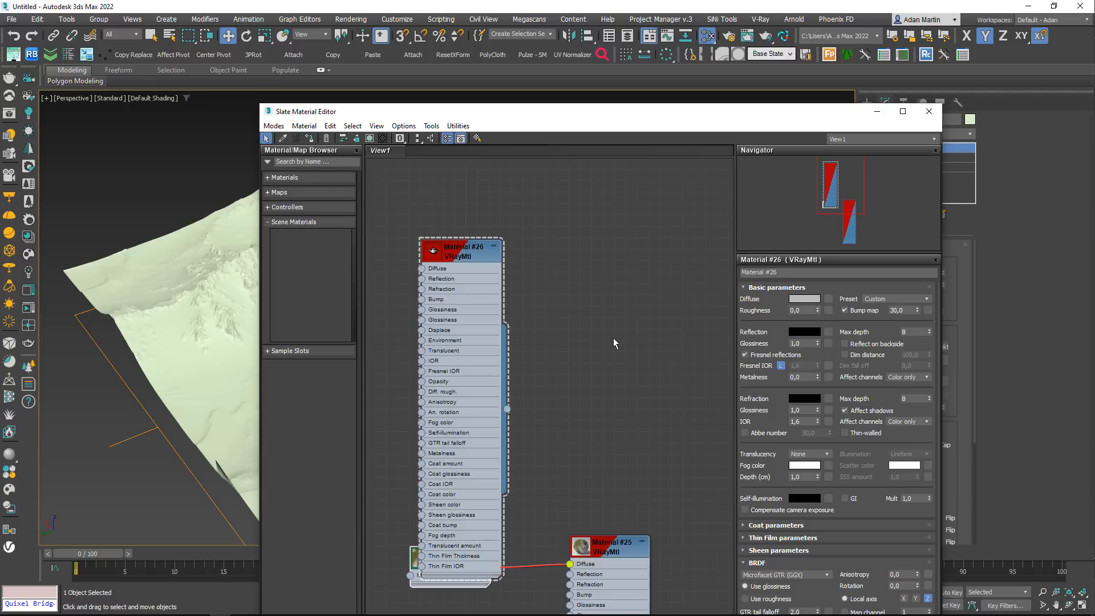
- Connect a VRayBitmap loaded with Colormap_0.png to the new material's Diffuse input and assign the material to the plane
drag(452, 251, 491, 215)
mouse_move(531, 280)
click(619, 281)
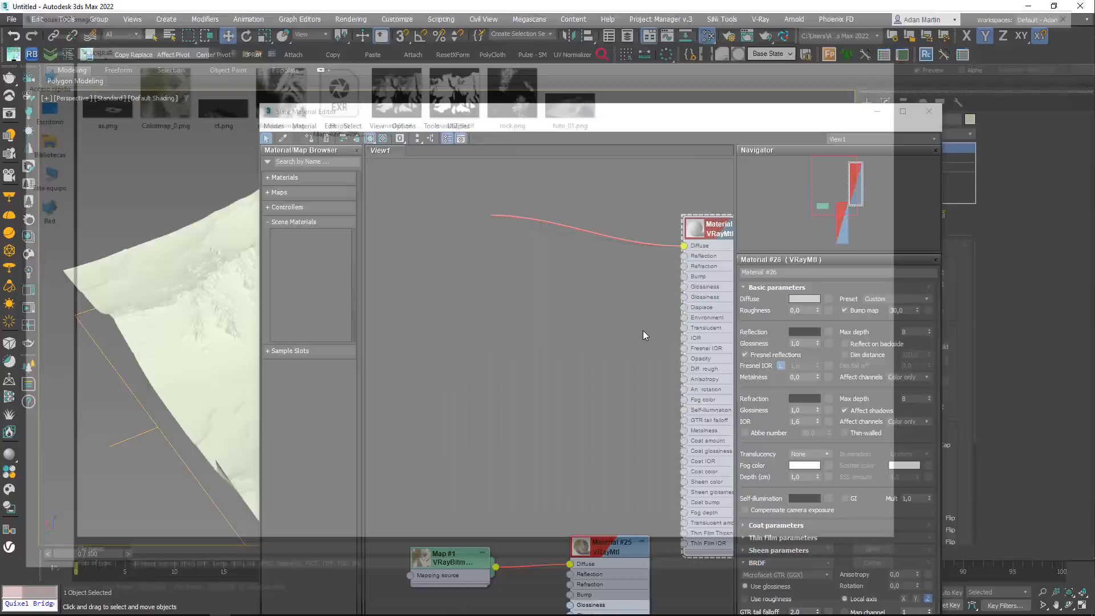
click(164, 91)
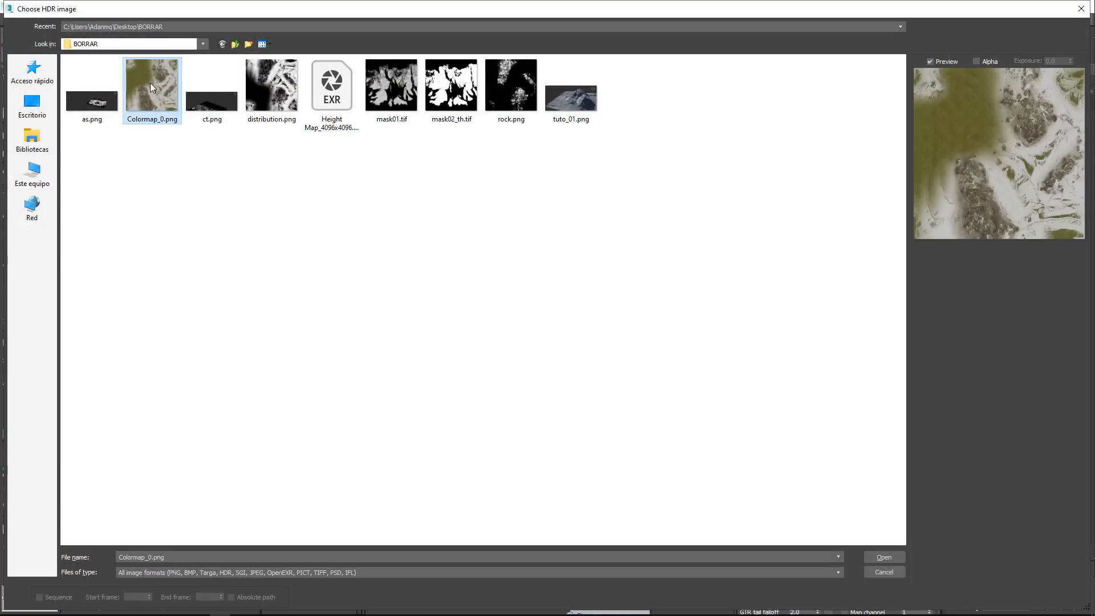
double_click(150, 84)
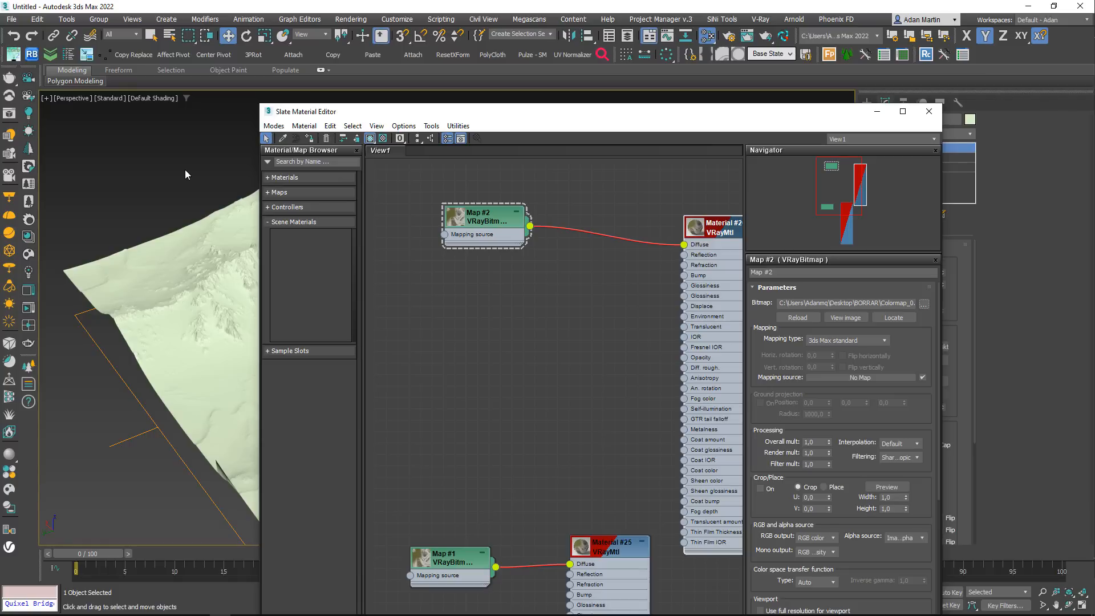
click(734, 228)
click(309, 138)
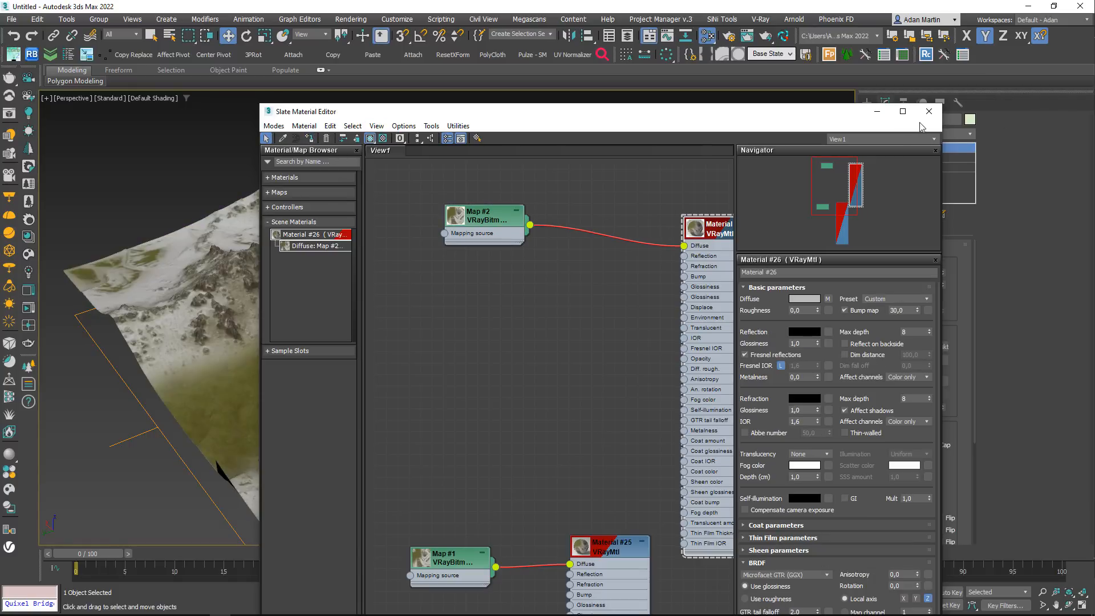